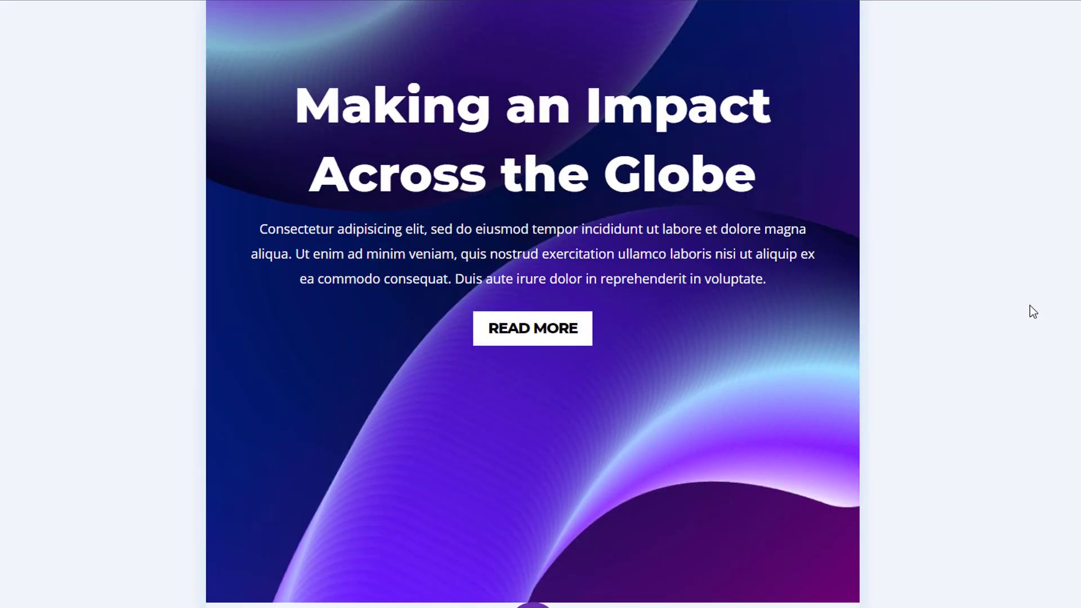
# Examine the example hero sections with fluid backgrounds in the desktop, tablet and phone layouts.
pyautogui.scroll(3, 1029, 306)
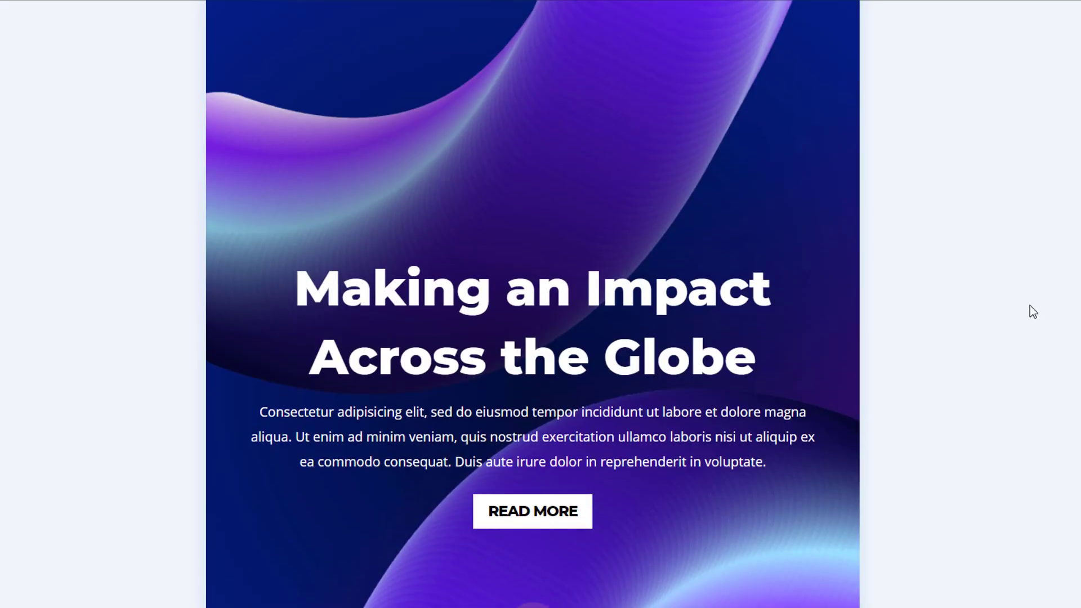
pyautogui.scroll(-1, 1029, 305)
pyautogui.scroll(4, 1029, 305)
pyautogui.scroll(20, 1029, 305)
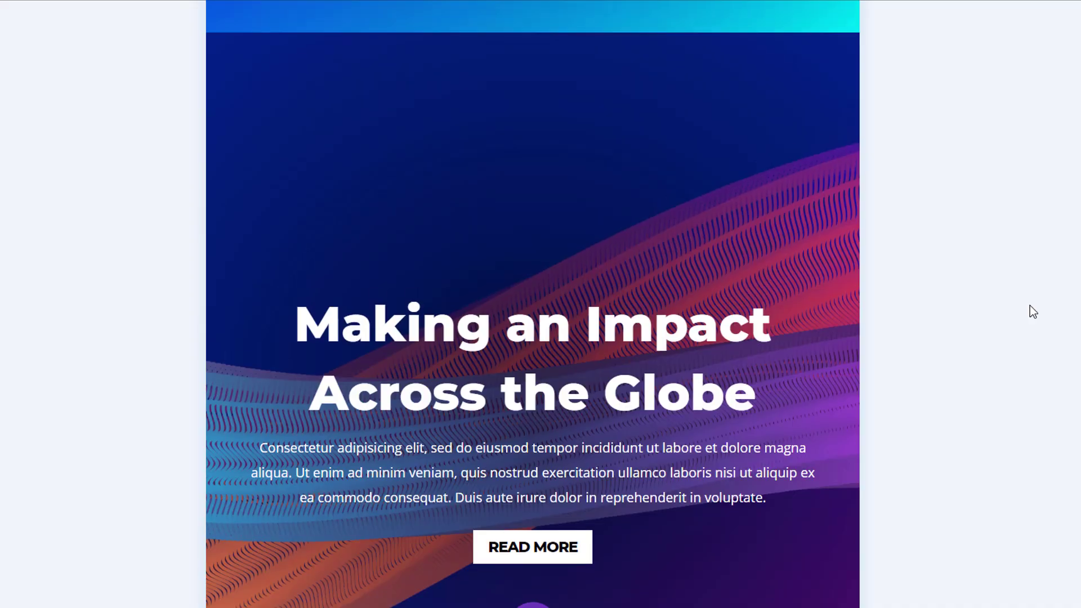
pyautogui.scroll(20, 1027, 304)
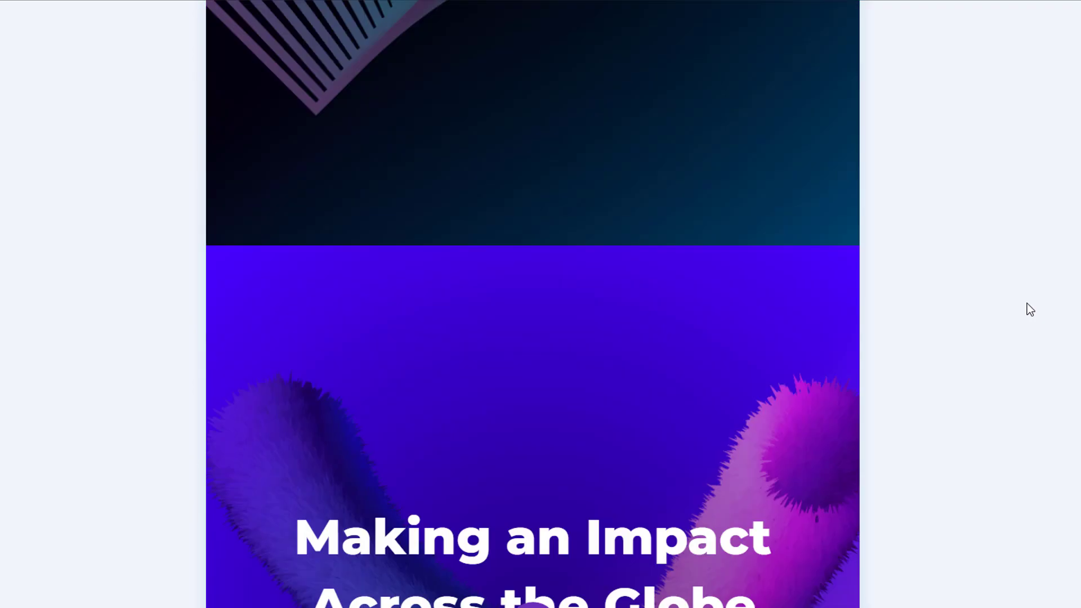
pyautogui.scroll(-5, 1028, 309)
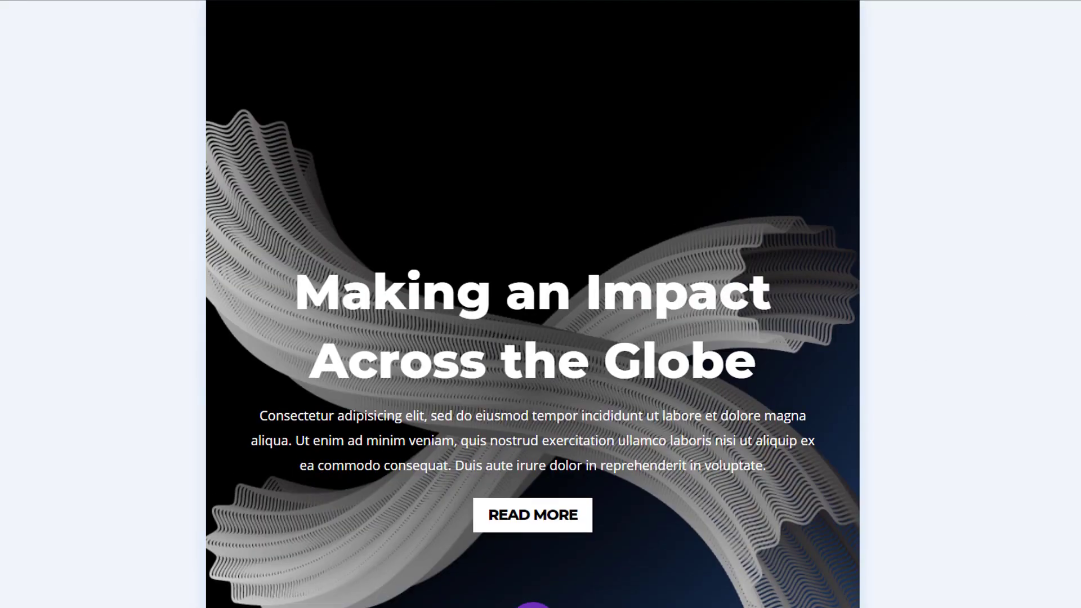
pyautogui.scroll(-15, 533, 304)
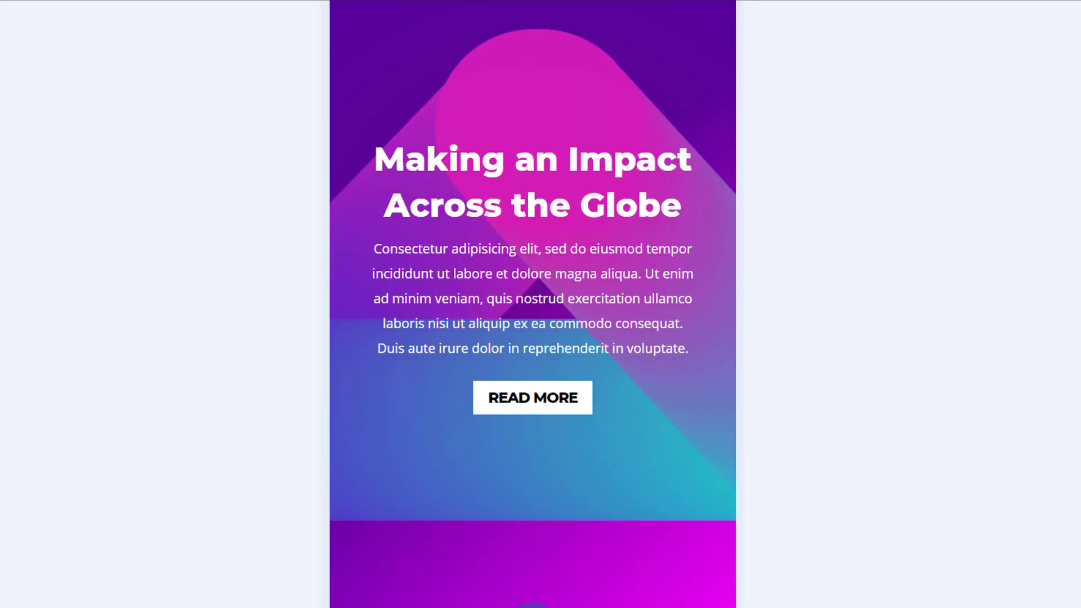
pyautogui.scroll(-20, 1078, 281)
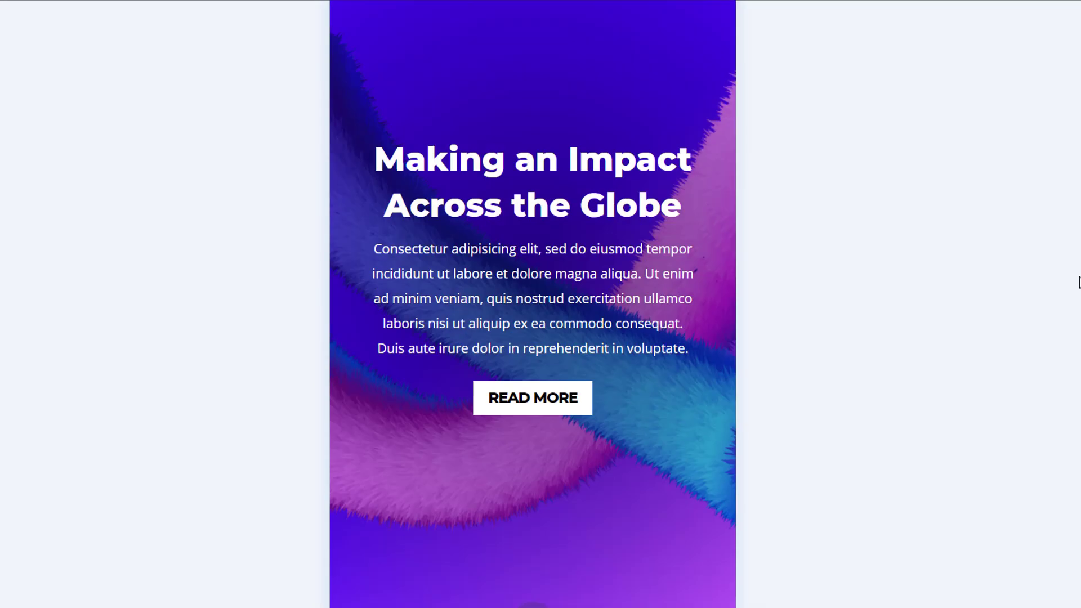
pyautogui.scroll(-20, 1079, 281)
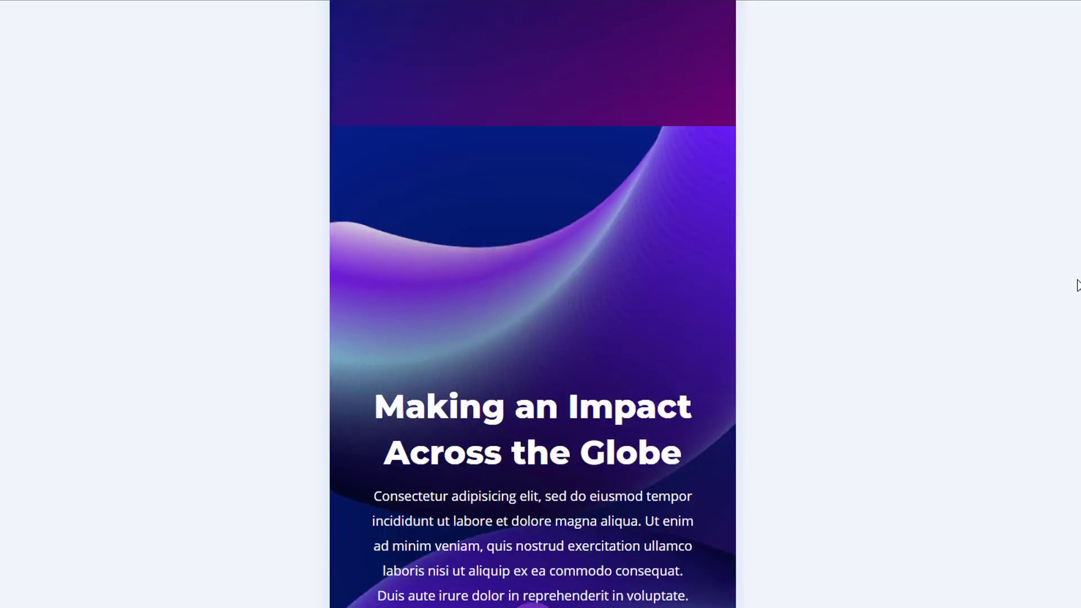
pyautogui.scroll(-3, 1079, 284)
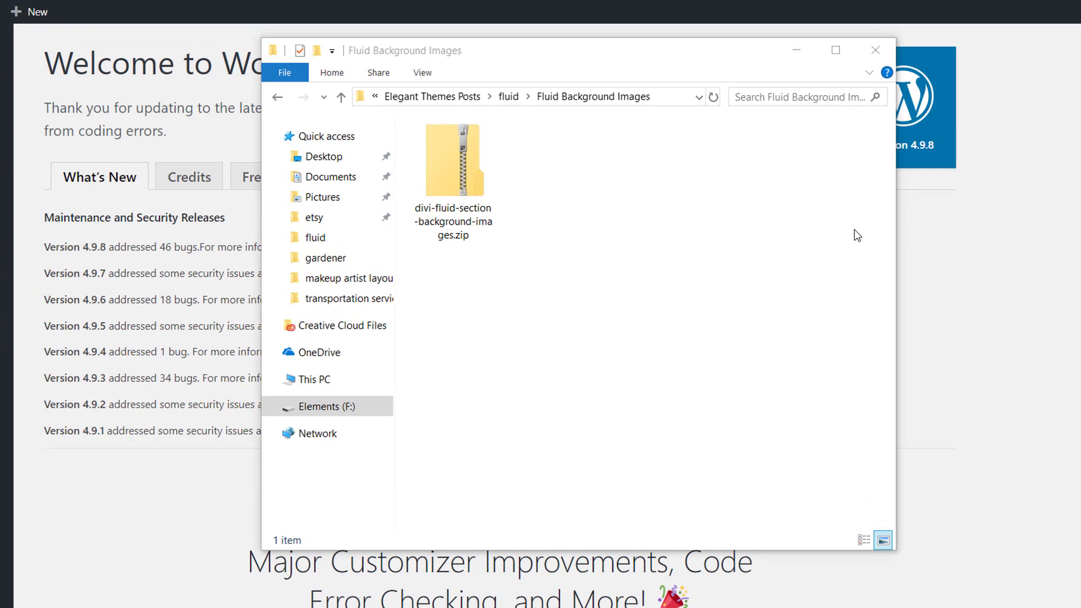
# Extract divi-fluid-section-background-images.zip into the Fluid Background Images folder.
pyautogui.click(457, 174)
pyautogui.rightClick(457, 175)
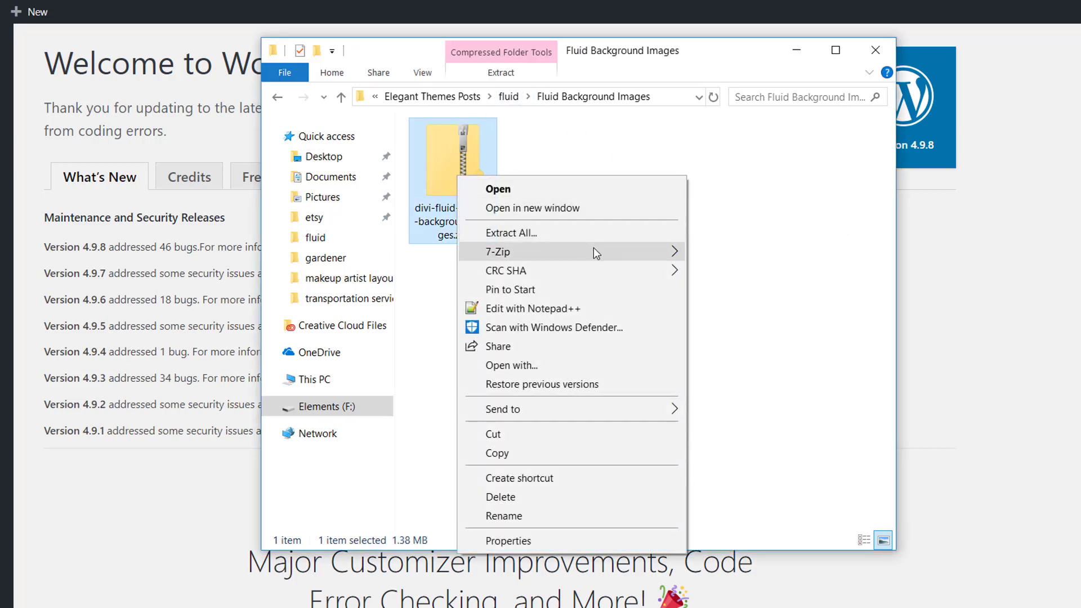
pyautogui.moveTo(593, 251)
pyautogui.click(759, 310)
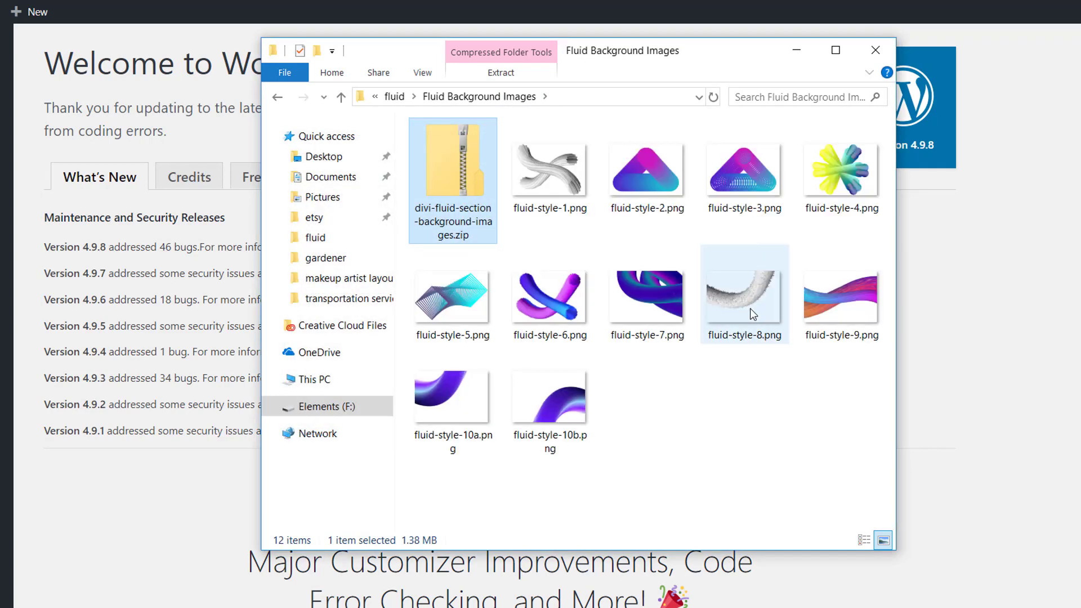
pyautogui.click(732, 419)
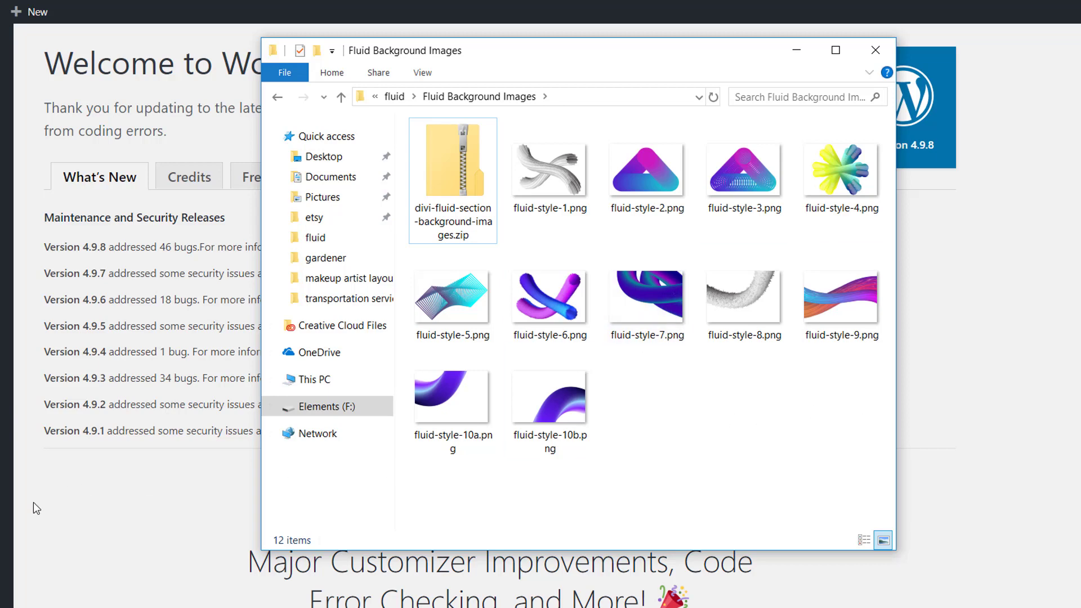
# Switch to the WordPress dashboard, create a new page titled "Fluid" and publish it.
pyautogui.click(154, 499)
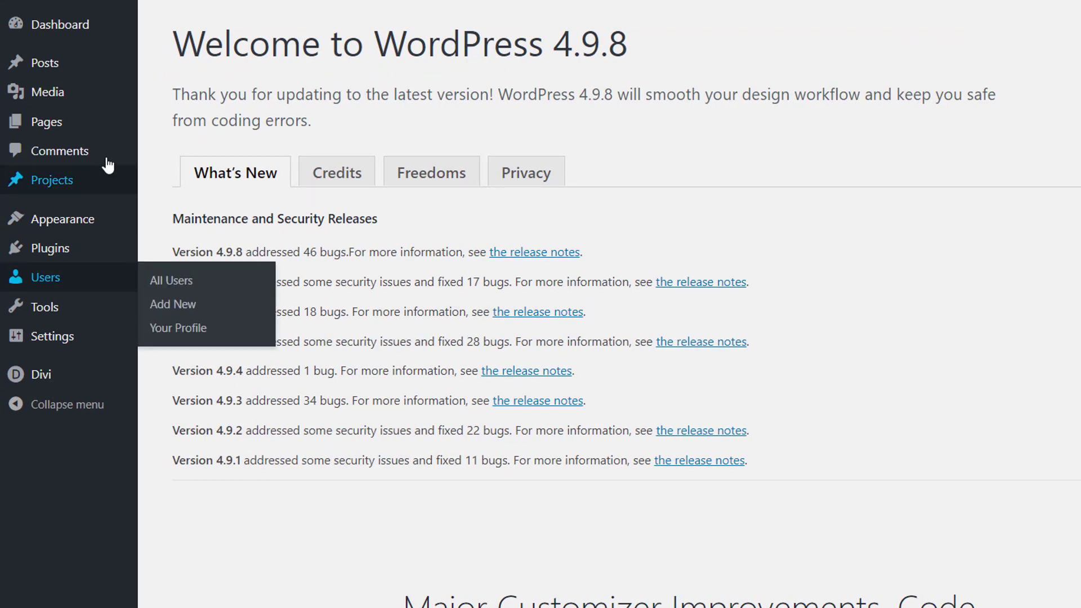
pyautogui.moveTo(93, 128)
pyautogui.click(156, 153)
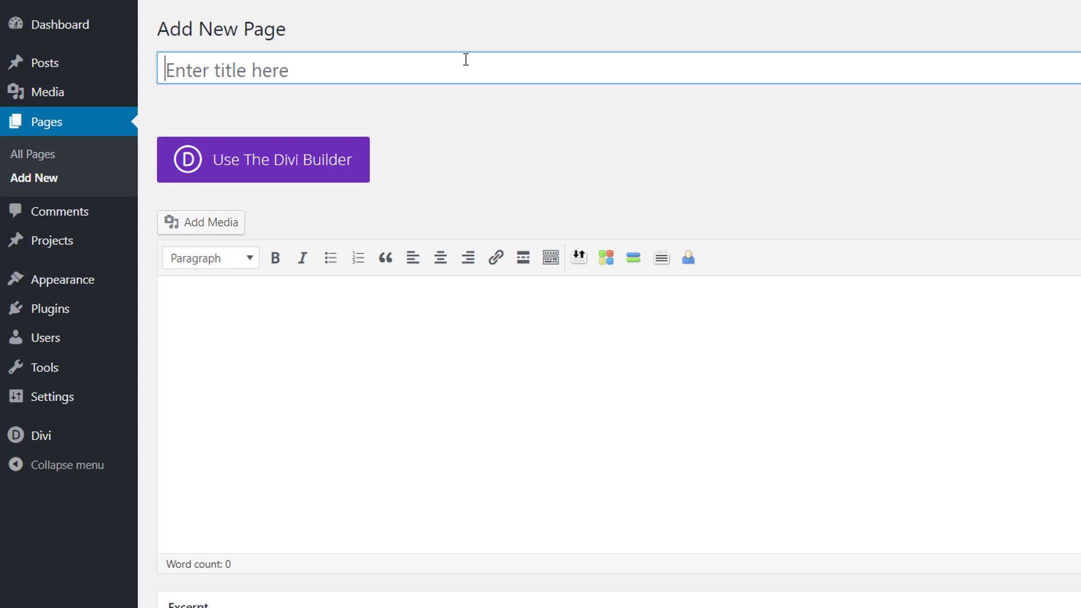
pyautogui.write('Fluid')
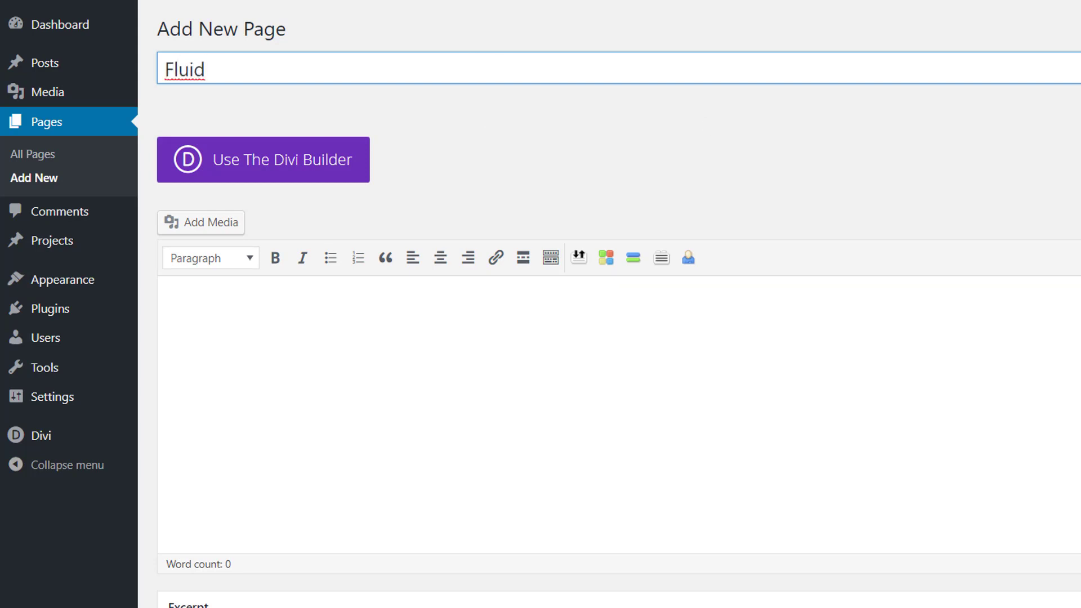
pyautogui.click(1028, 392)
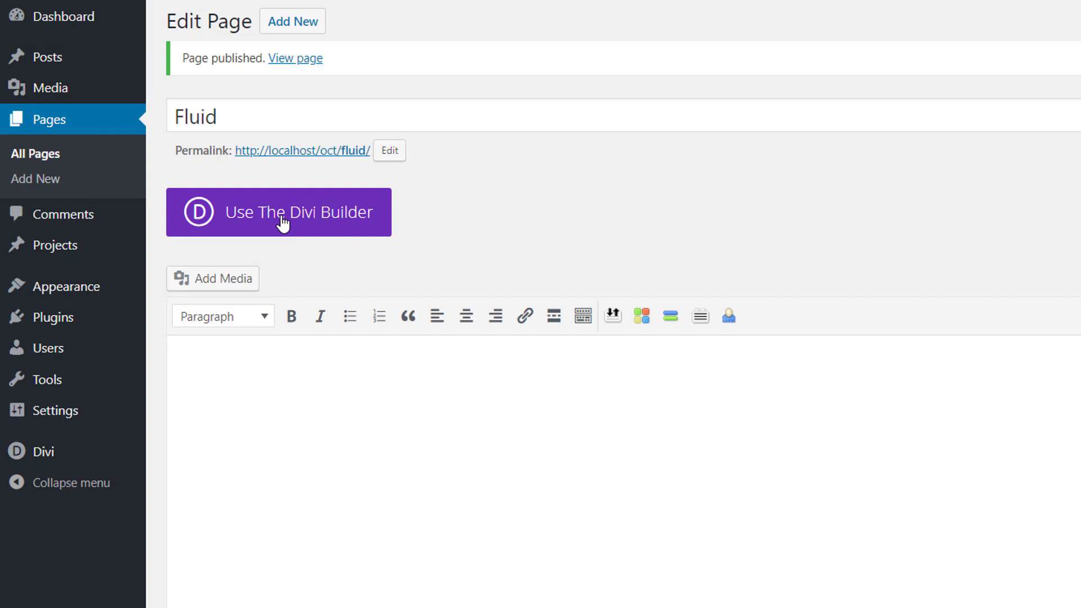
# Open the Fluid page in the Divi visual builder and start building from scratch, dismissing the row selection.
pyautogui.click(283, 224)
pyautogui.click(538, 226)
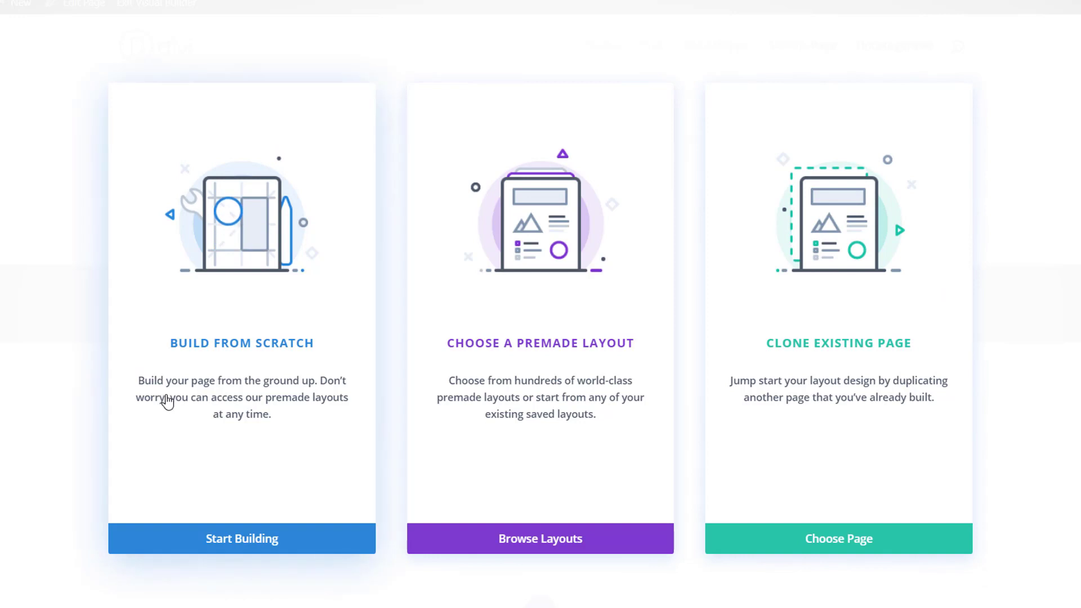
pyautogui.click(231, 539)
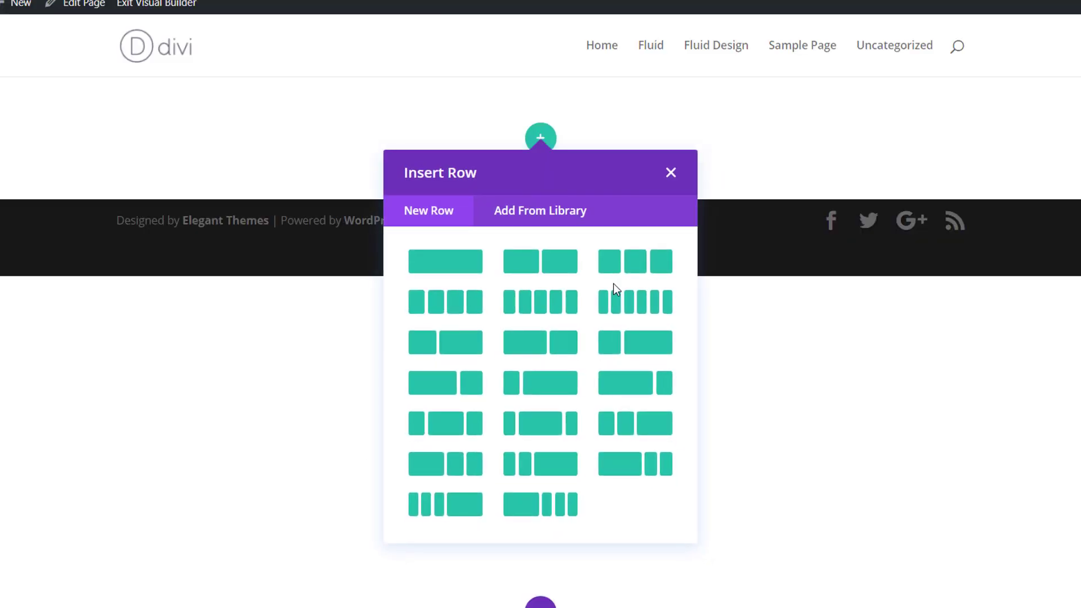
pyautogui.click(668, 175)
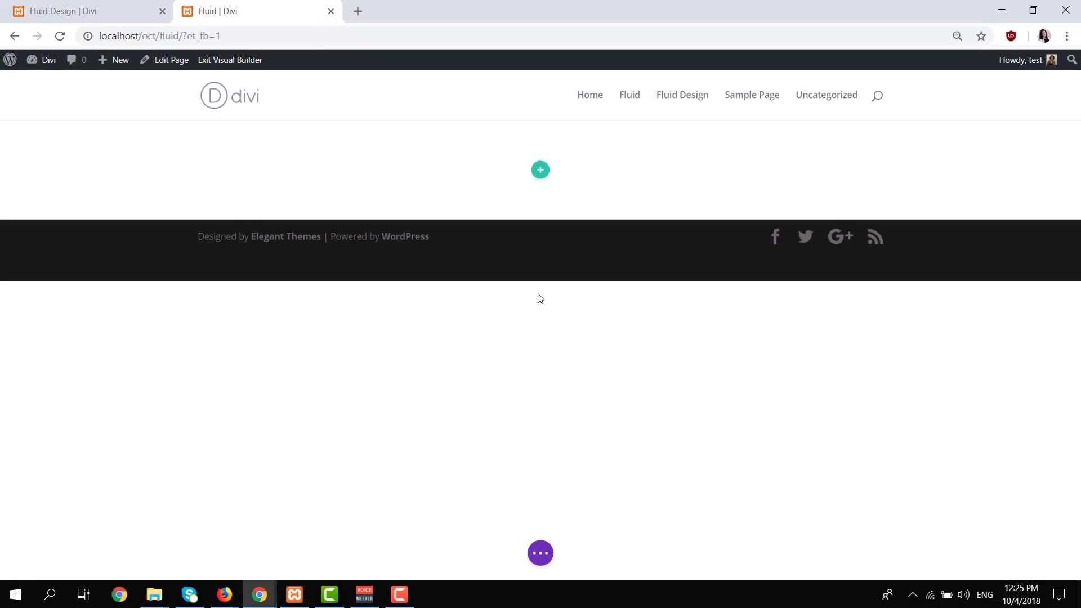
# Examine the finished example sections on the Fluid Design page, going up to its first section.
pyautogui.click(56, 11)
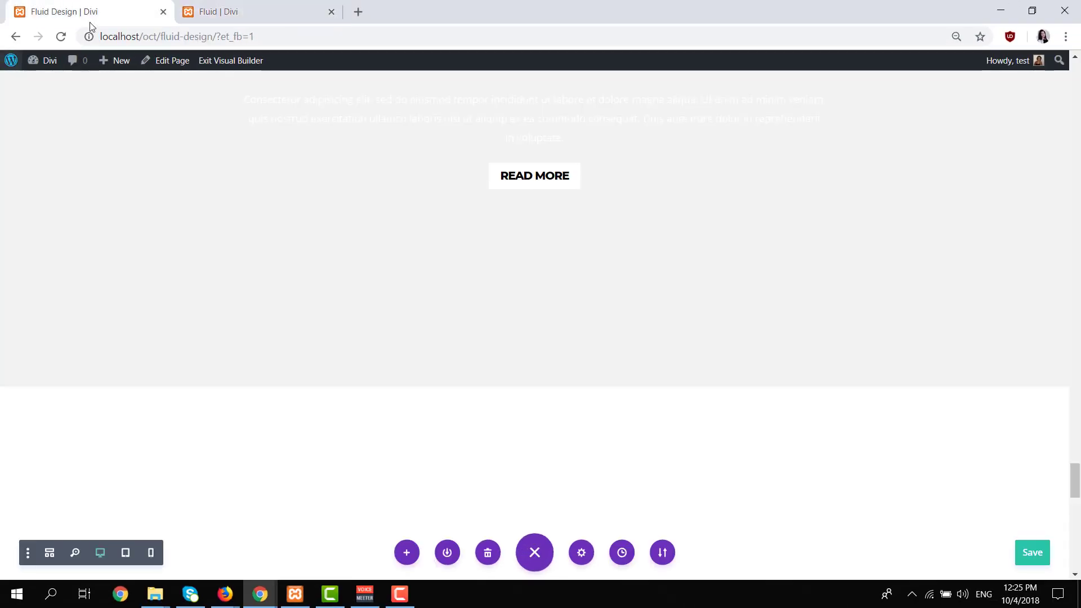
pyautogui.scroll(-5, 515, 292)
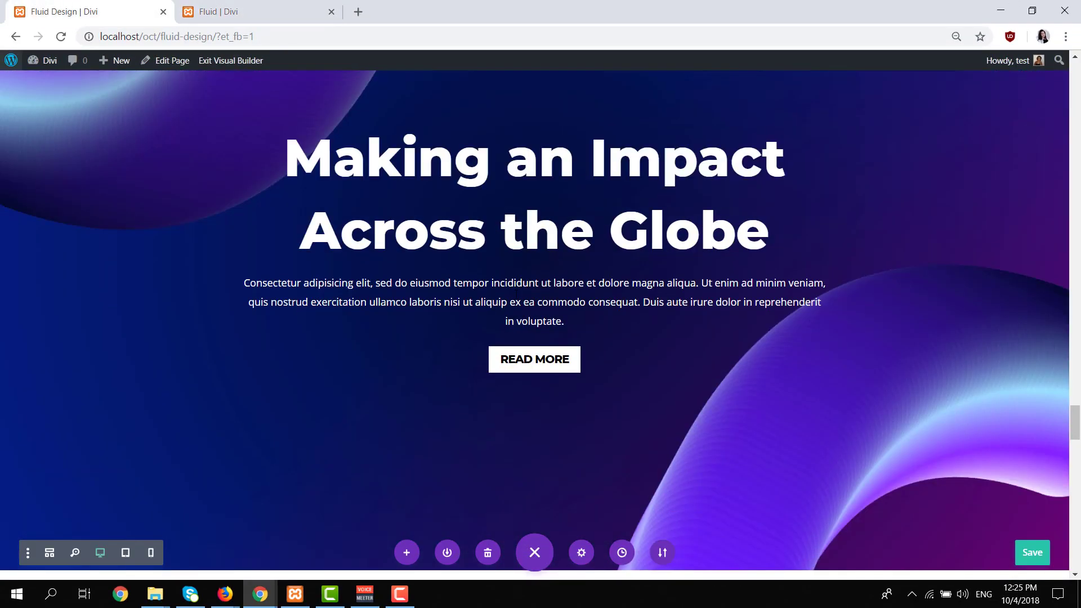
pyautogui.scroll(7, 515, 294)
pyautogui.scroll(8, 686, 405)
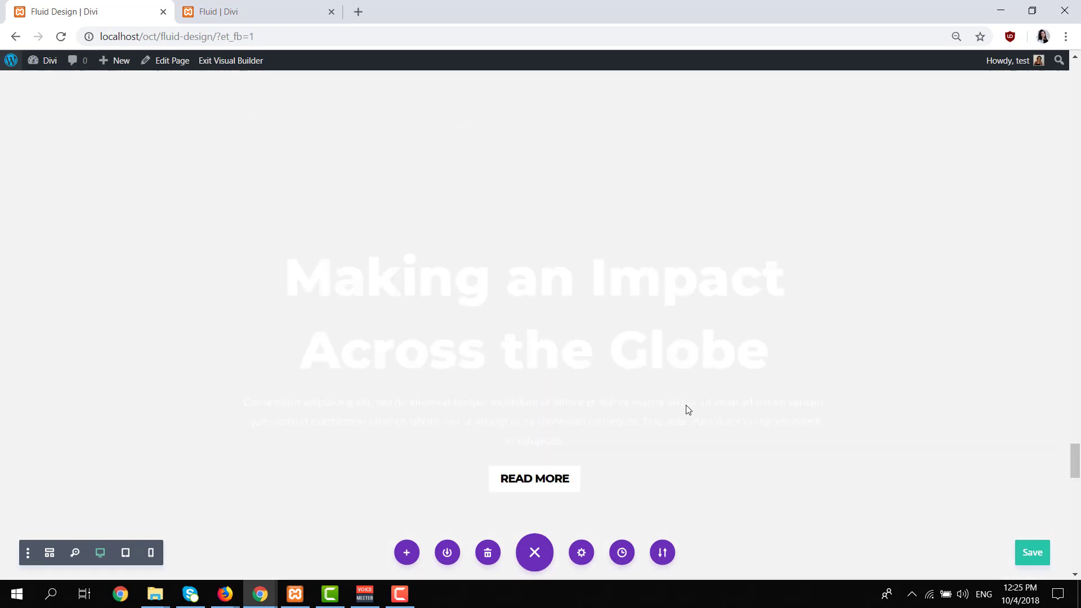
pyautogui.scroll(6, 686, 405)
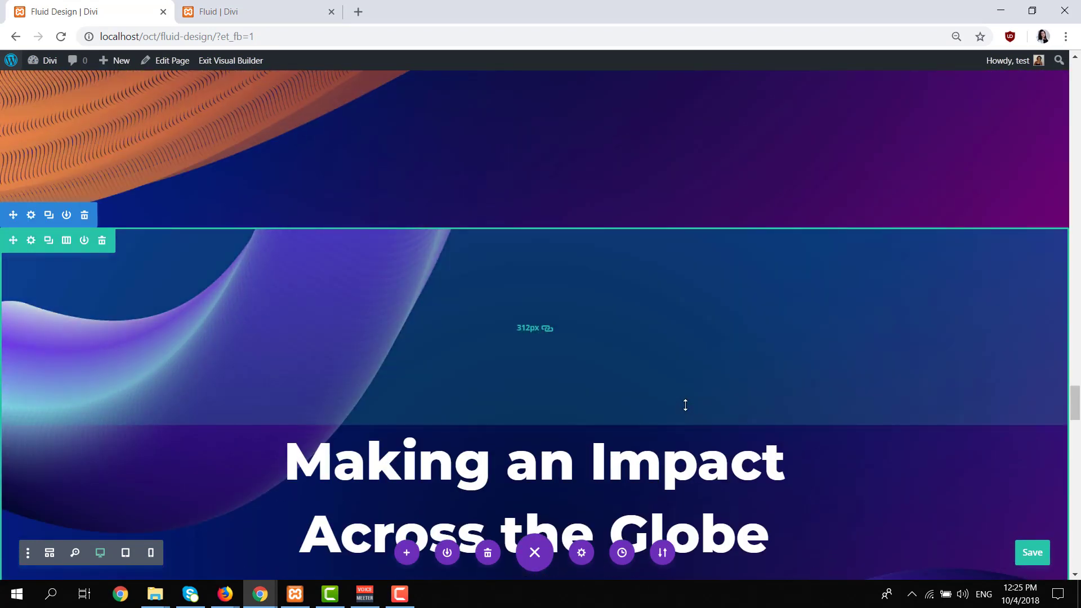
pyautogui.scroll(12, 685, 404)
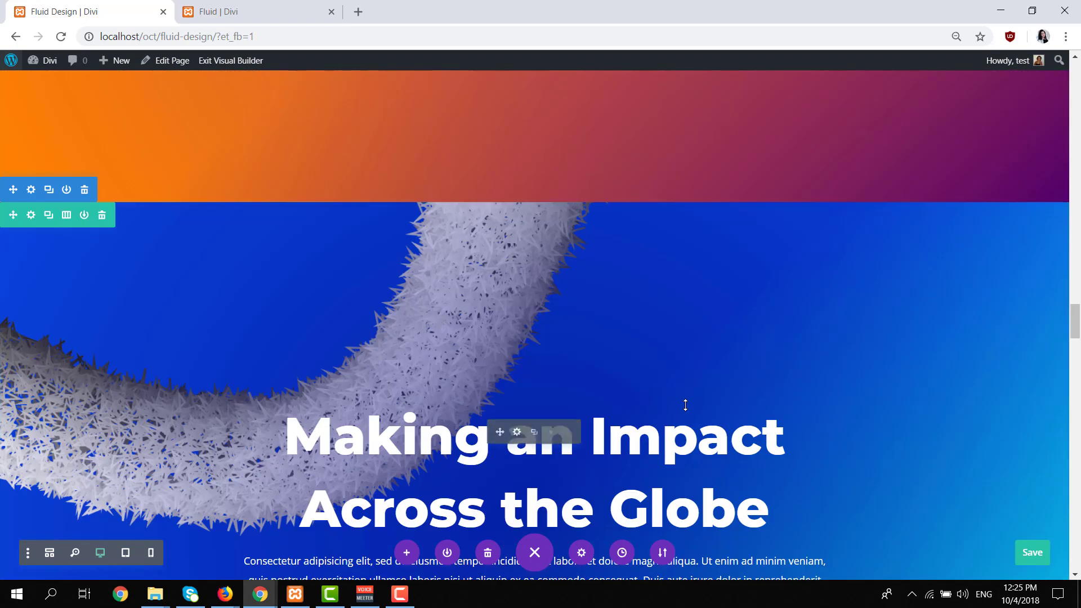
pyautogui.scroll(10, 685, 404)
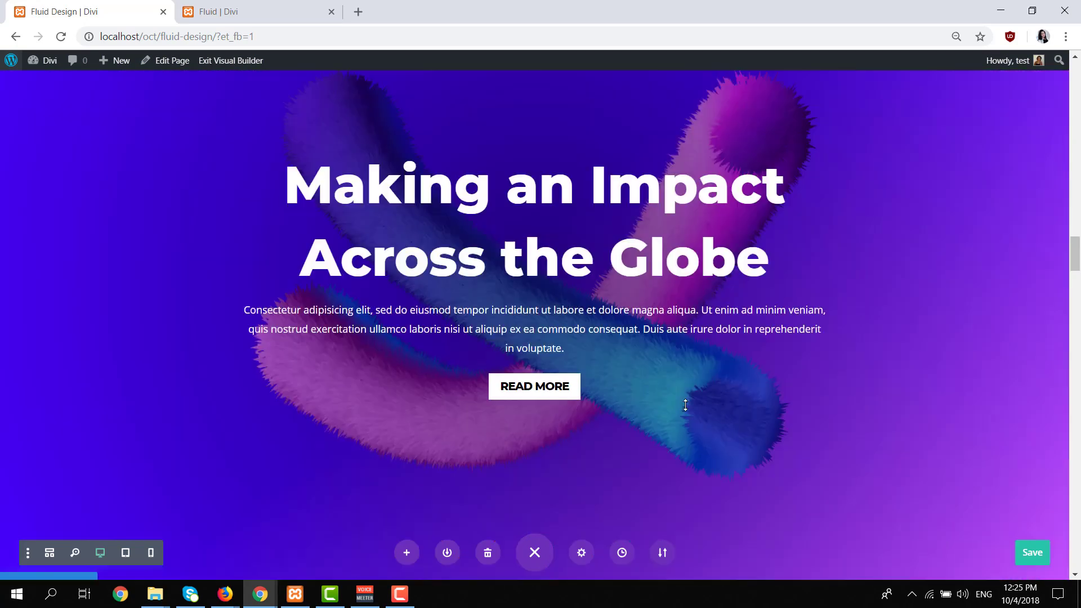
pyautogui.scroll(14, 685, 405)
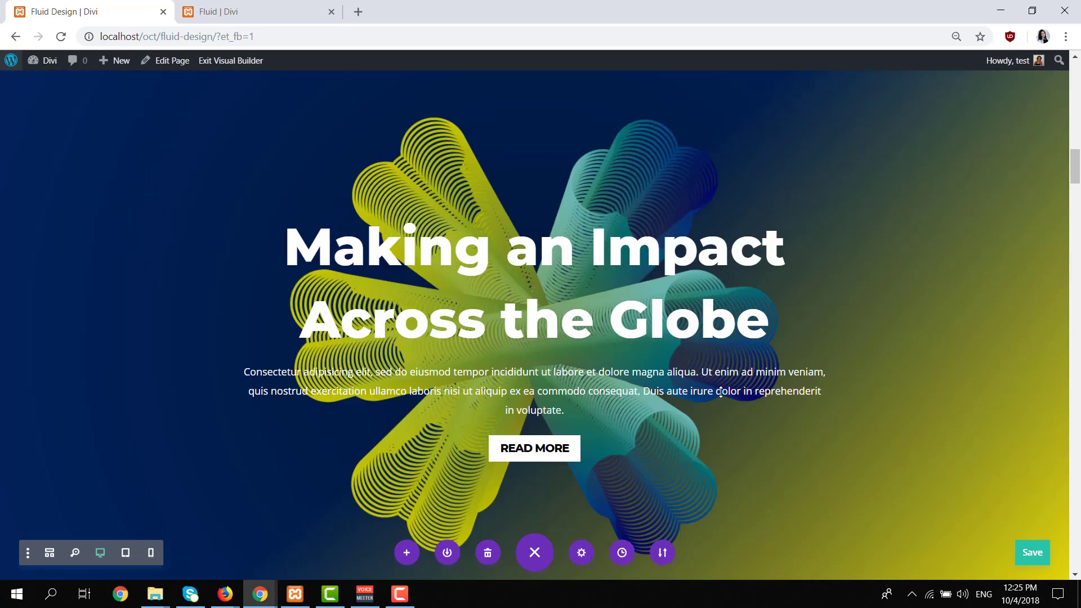
pyautogui.scroll(12, 720, 392)
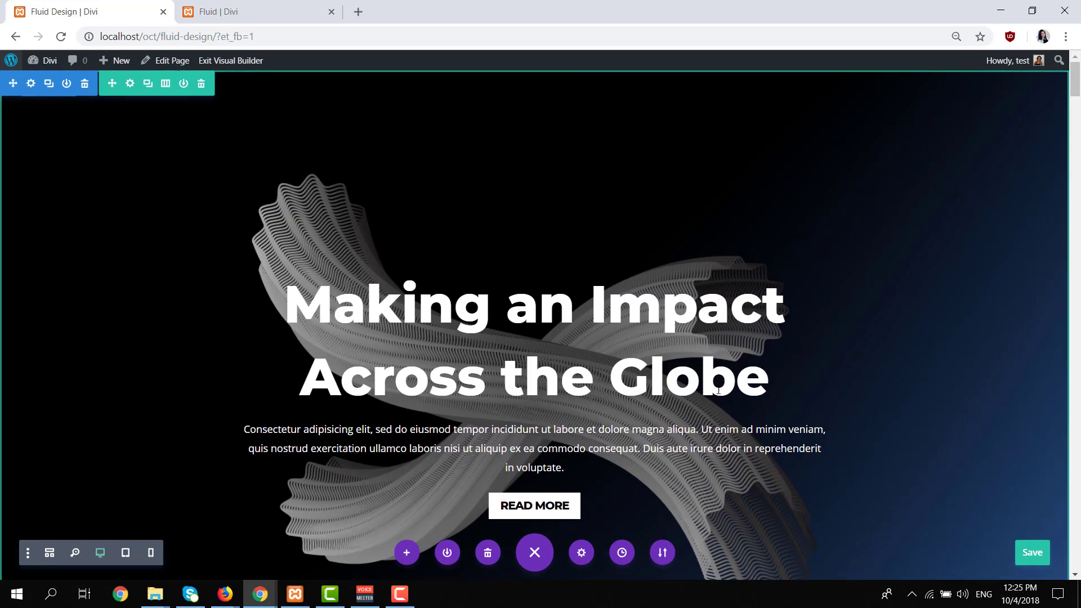
# Return to the Fluid page and set the empty section's custom top and bottom padding to linked values of 0px, saving the settings.
pyautogui.click(278, 13)
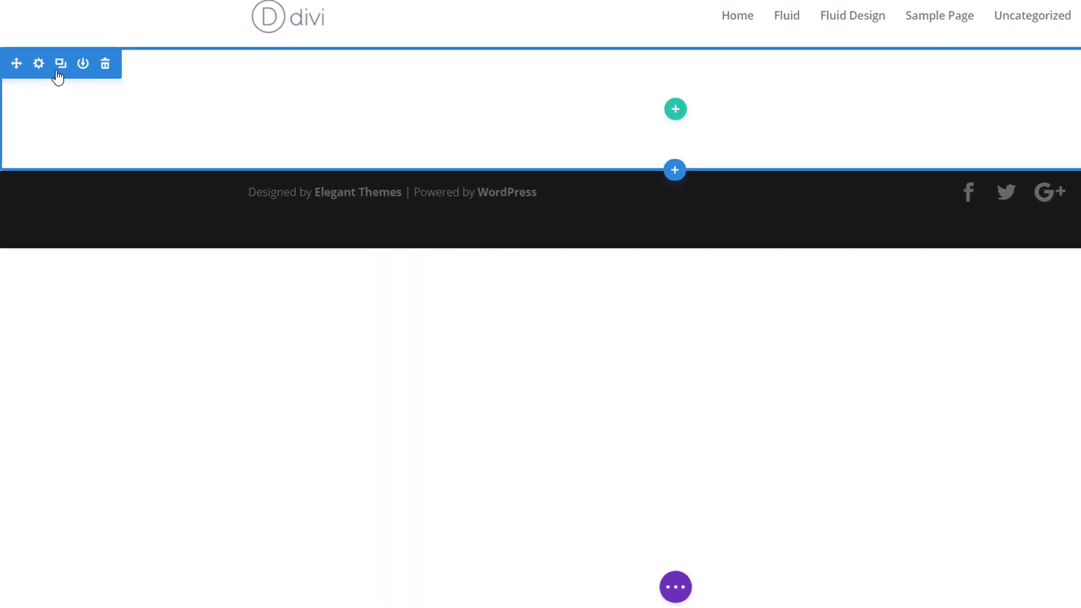
pyautogui.click(39, 66)
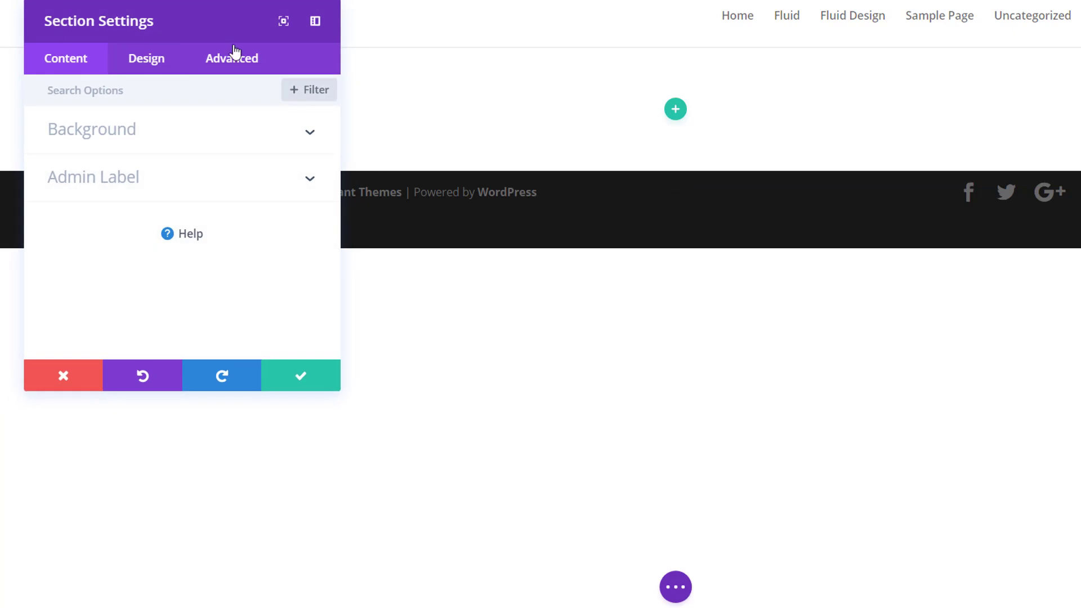
pyautogui.moveTo(214, 28); pyautogui.dragTo(572, 60)
pyautogui.click(524, 89)
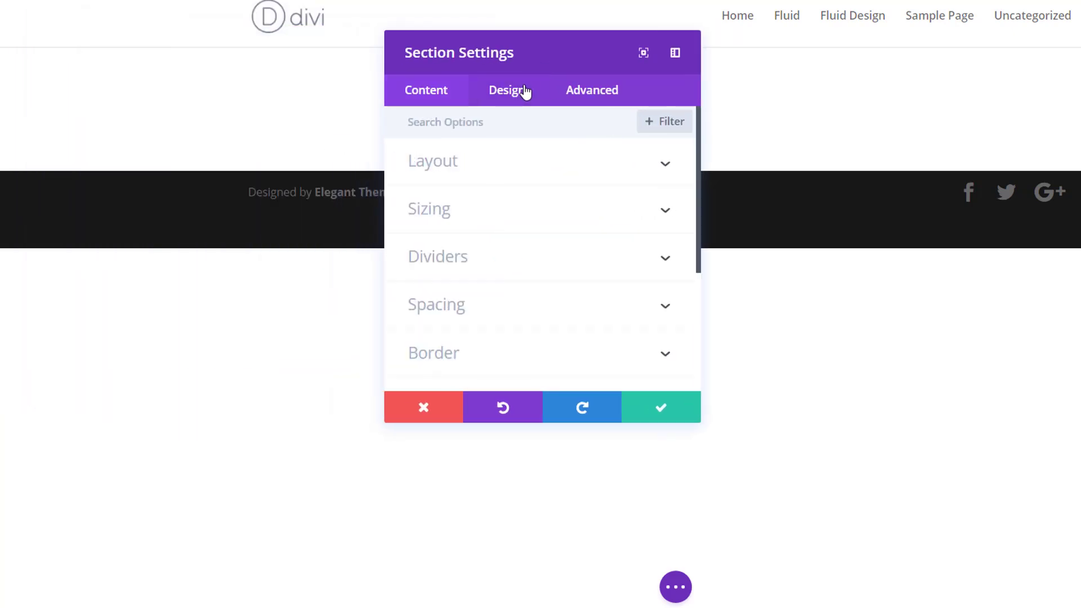
pyautogui.click(524, 299)
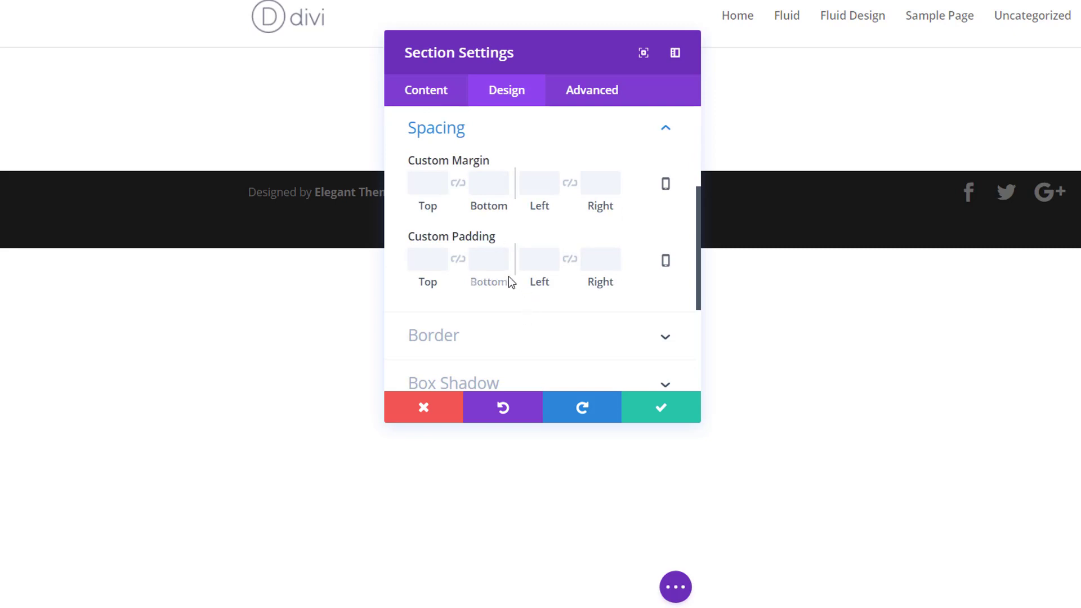
pyautogui.click(459, 269)
pyautogui.click(423, 269)
pyautogui.write('0px')
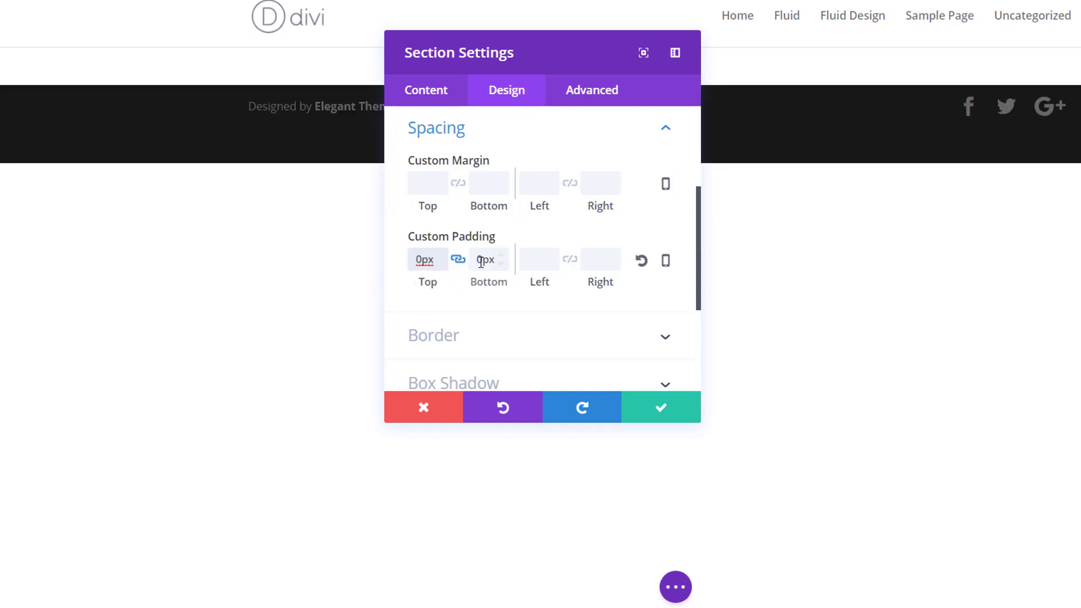
pyautogui.click(552, 309)
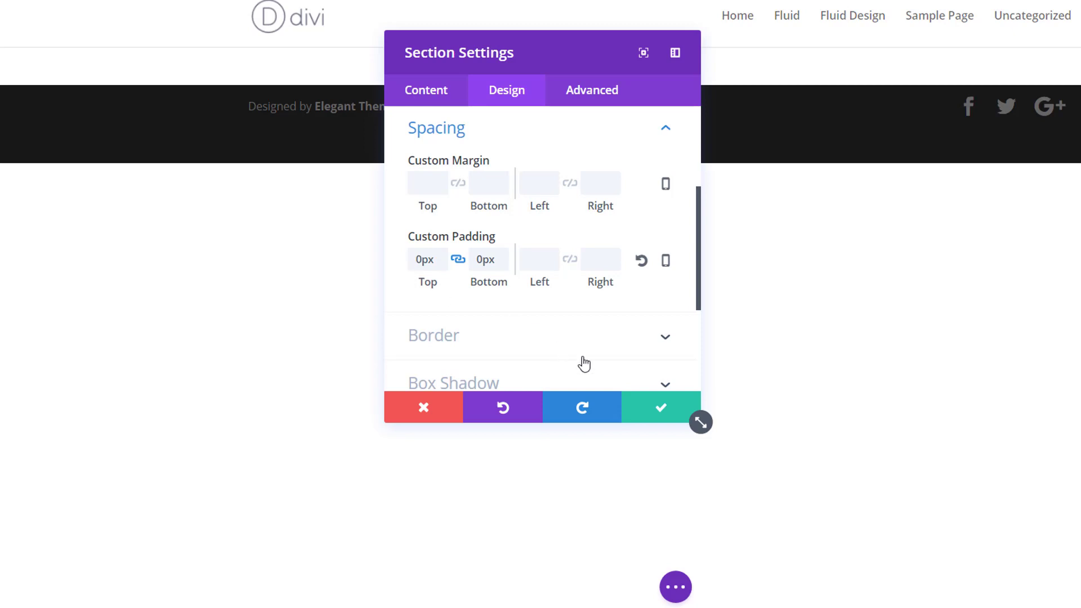
pyautogui.click(643, 415)
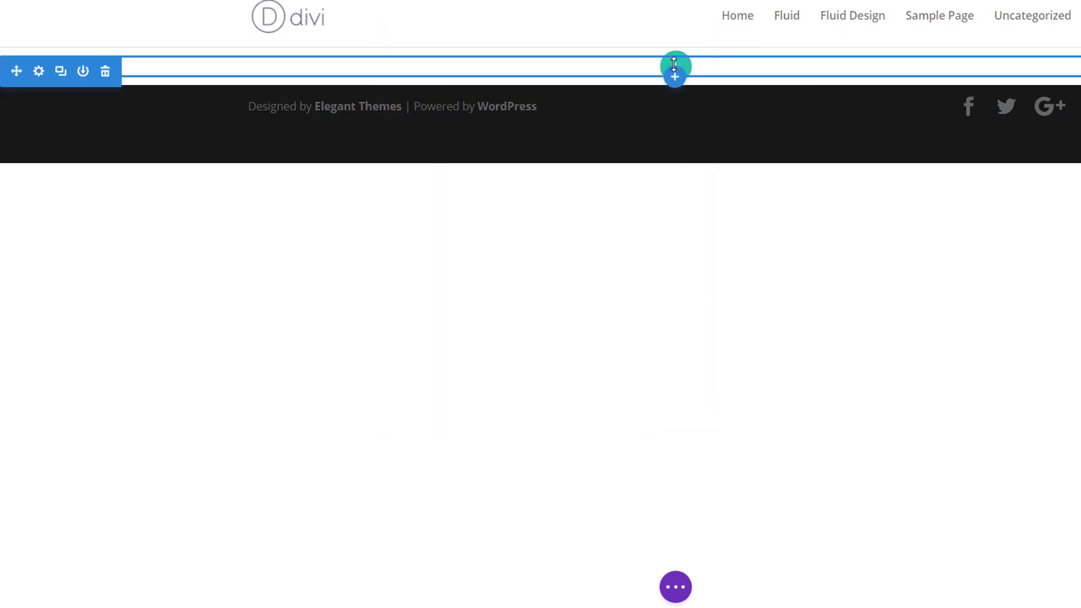
# Insert a single-column row into the section.
pyautogui.click(676, 71)
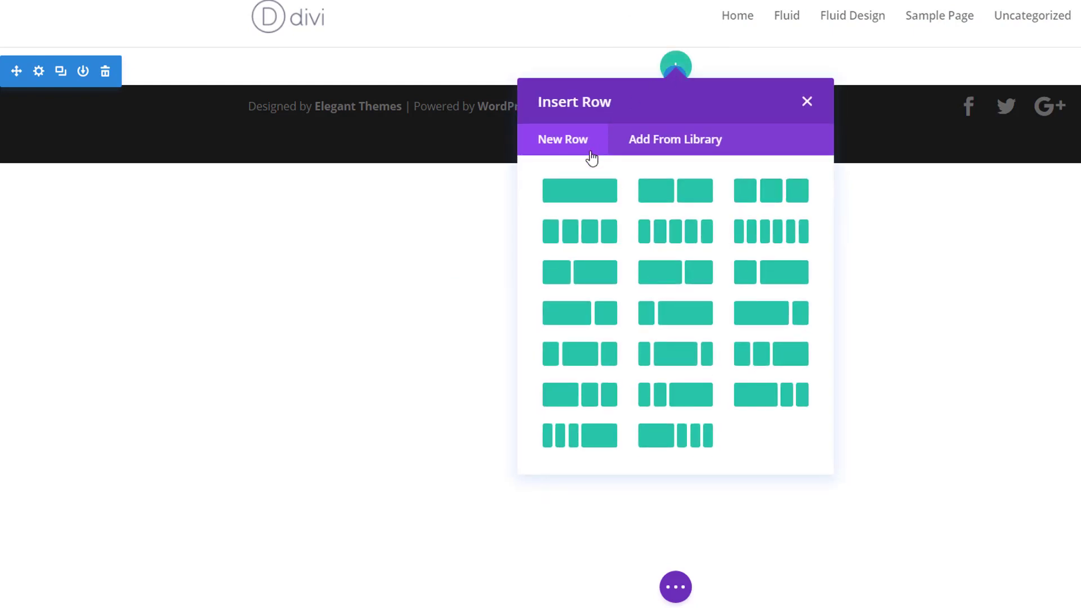
pyautogui.click(602, 196)
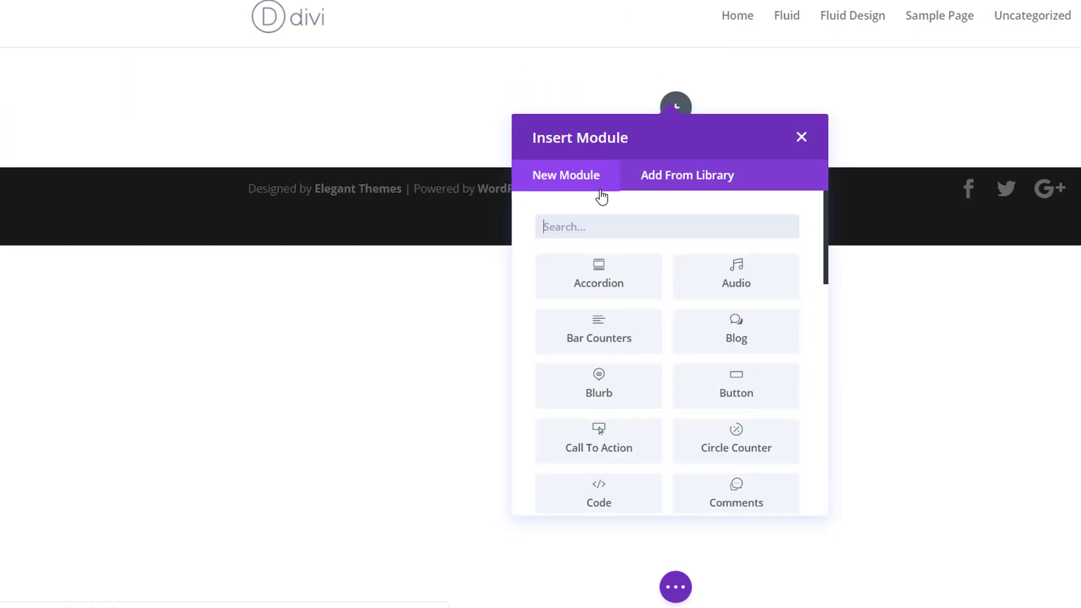
# Dismiss the module selection and make the row fullwidth with a custom gutter width of 1.
pyautogui.click(805, 135)
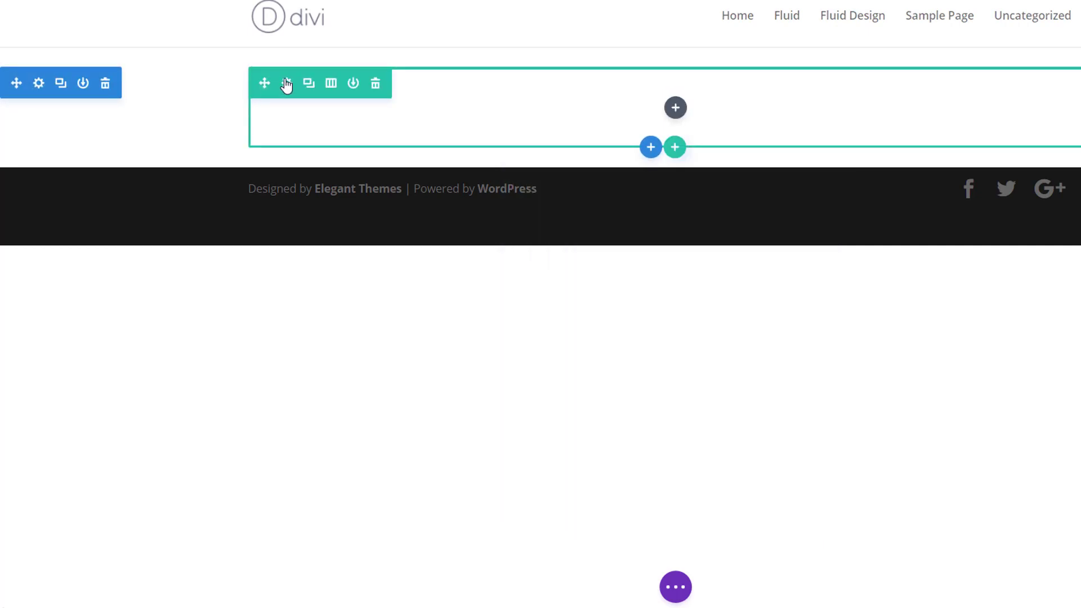
pyautogui.click(287, 83)
pyautogui.click(493, 96)
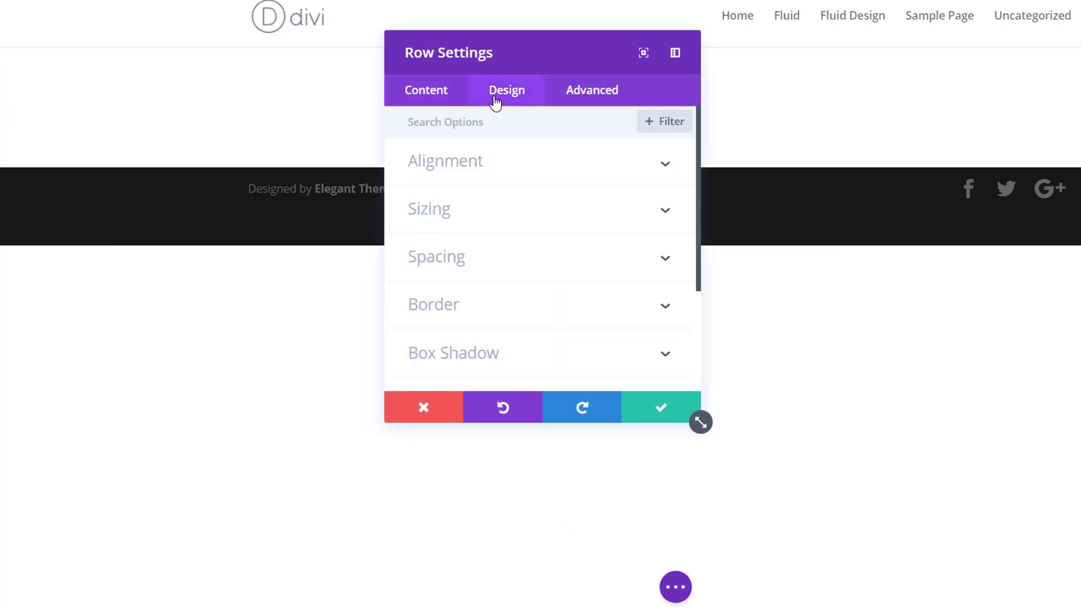
pyautogui.click(463, 225)
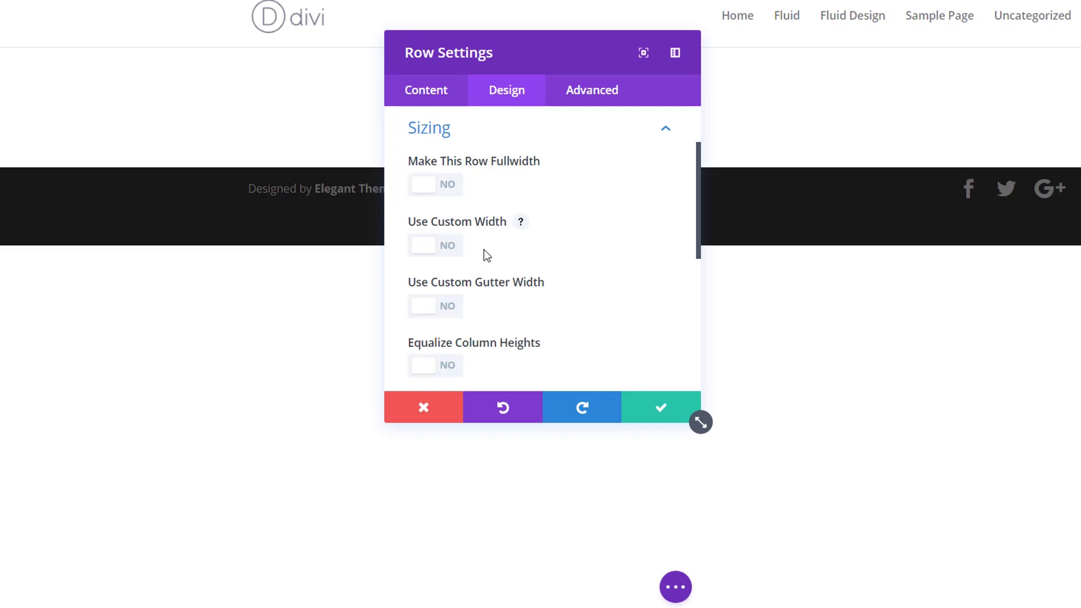
pyautogui.click(440, 192)
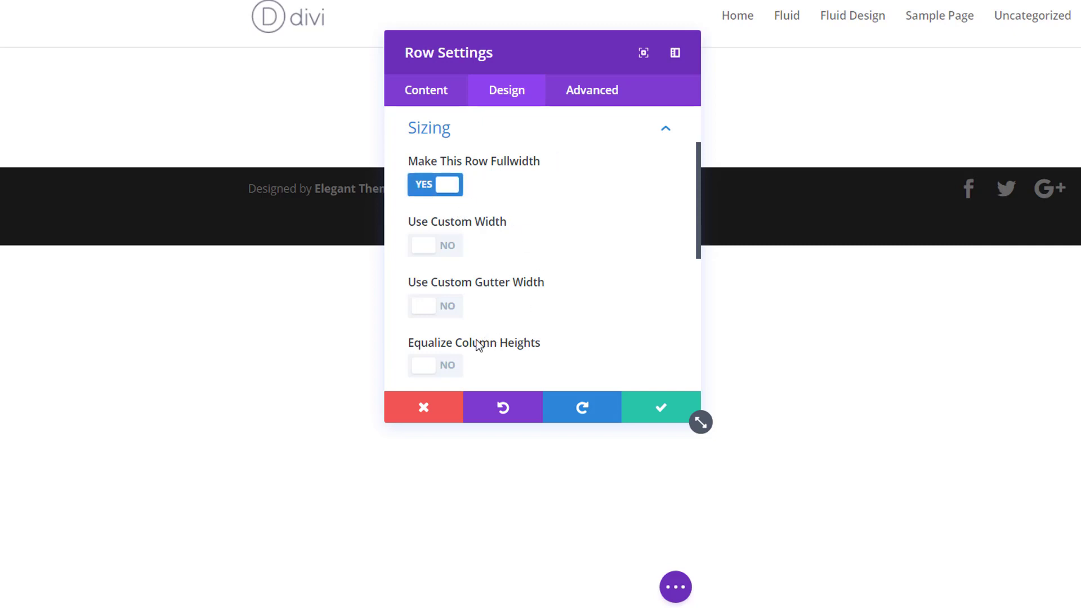
pyautogui.click(449, 313)
pyautogui.scroll(-2, 509, 298)
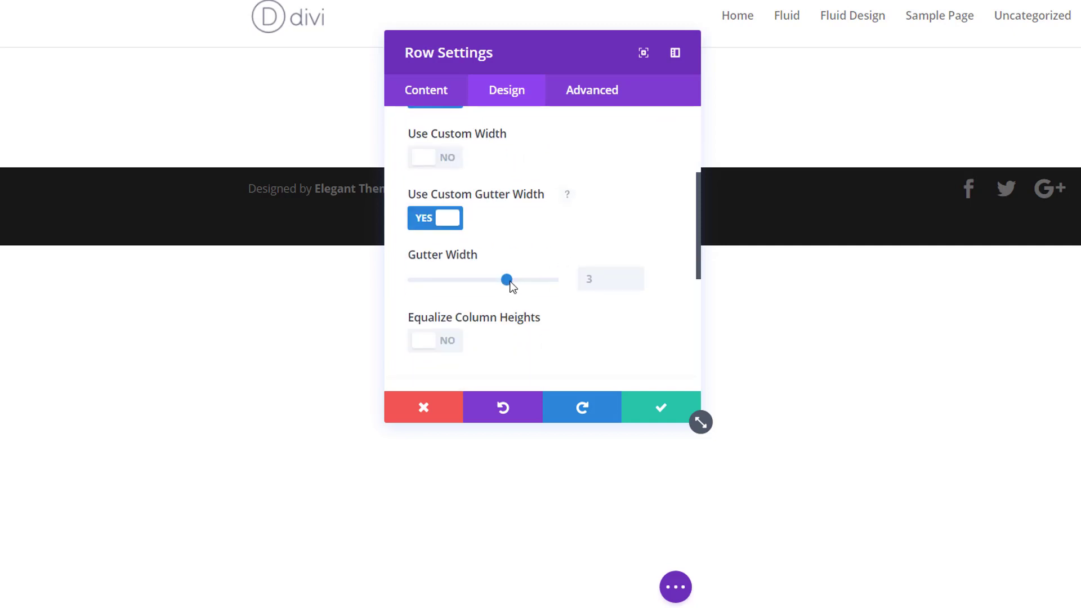
pyautogui.click(637, 285)
pyautogui.click(637, 285)
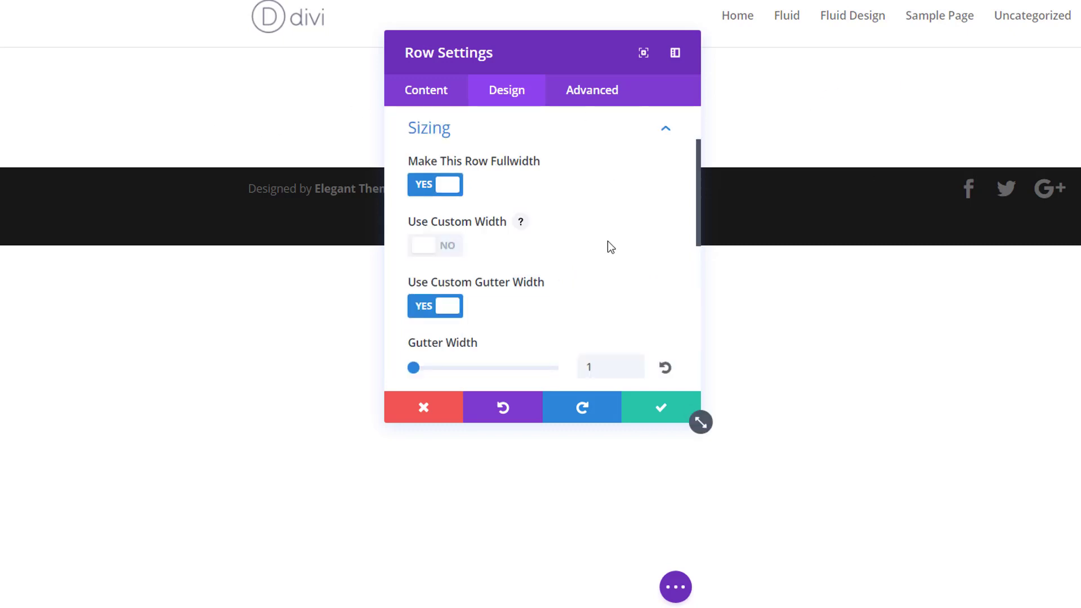
# Set the row's custom top and bottom padding to linked values of 312px.
pyautogui.scroll(-6, 605, 245)
pyautogui.click(557, 154)
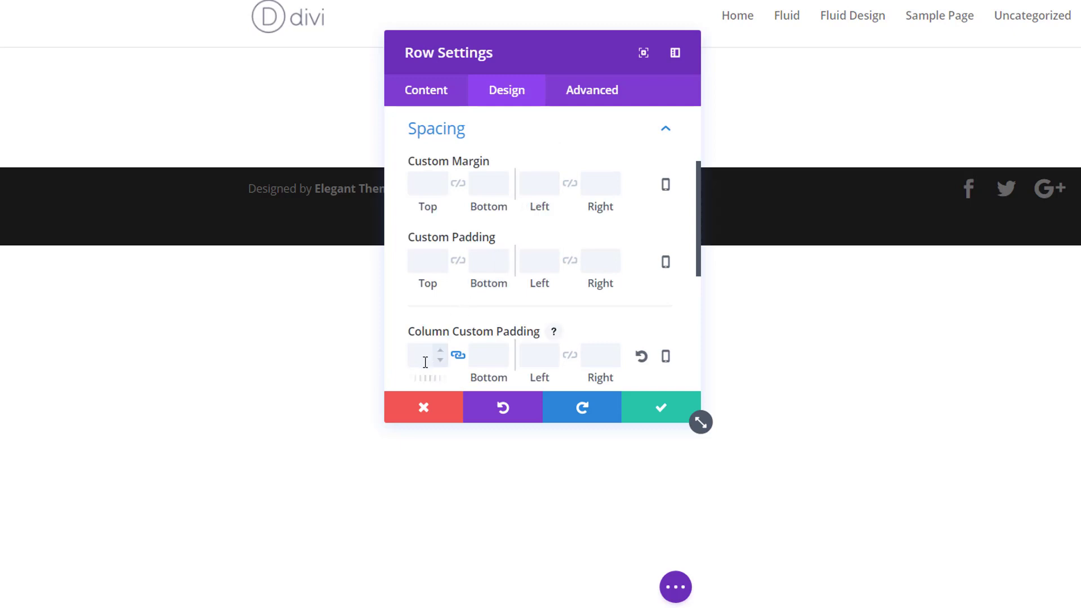
pyautogui.click(457, 263)
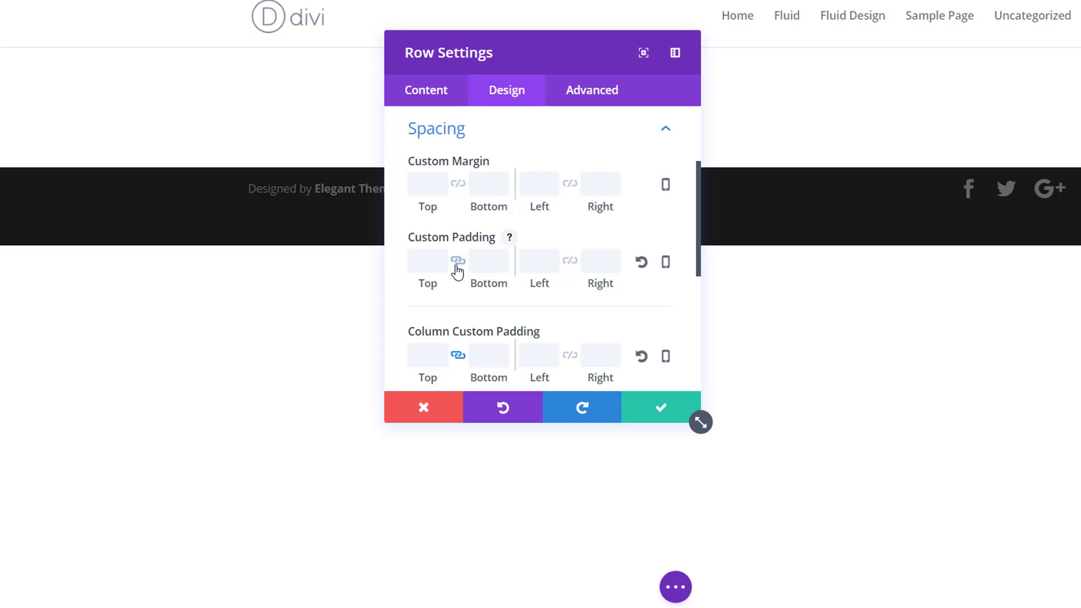
pyautogui.click(415, 257)
pyautogui.write('312p')
# Set the column's custom left and right padding to linked values of 50px and save the row settings.
pyautogui.scroll(-2, 500, 248)
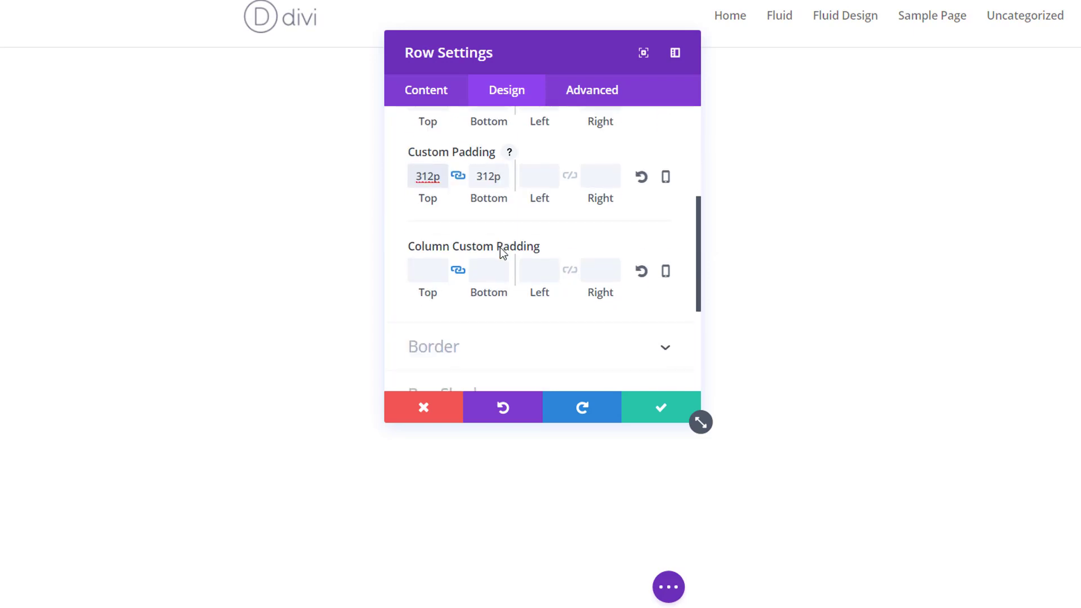
pyautogui.click(572, 269)
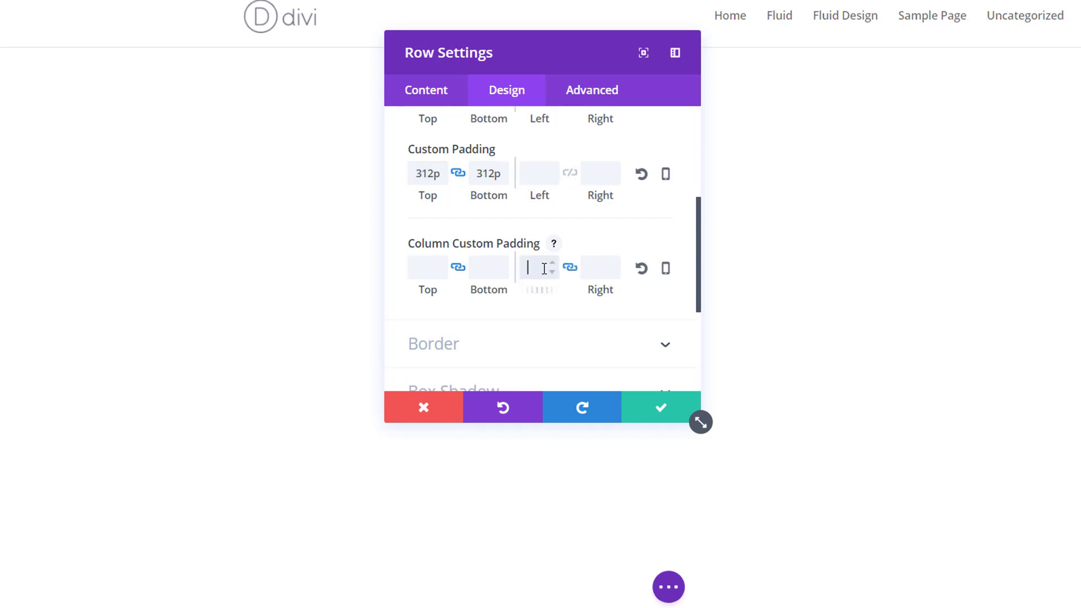
pyautogui.click(544, 269)
pyautogui.write('50px')
pyautogui.click(641, 409)
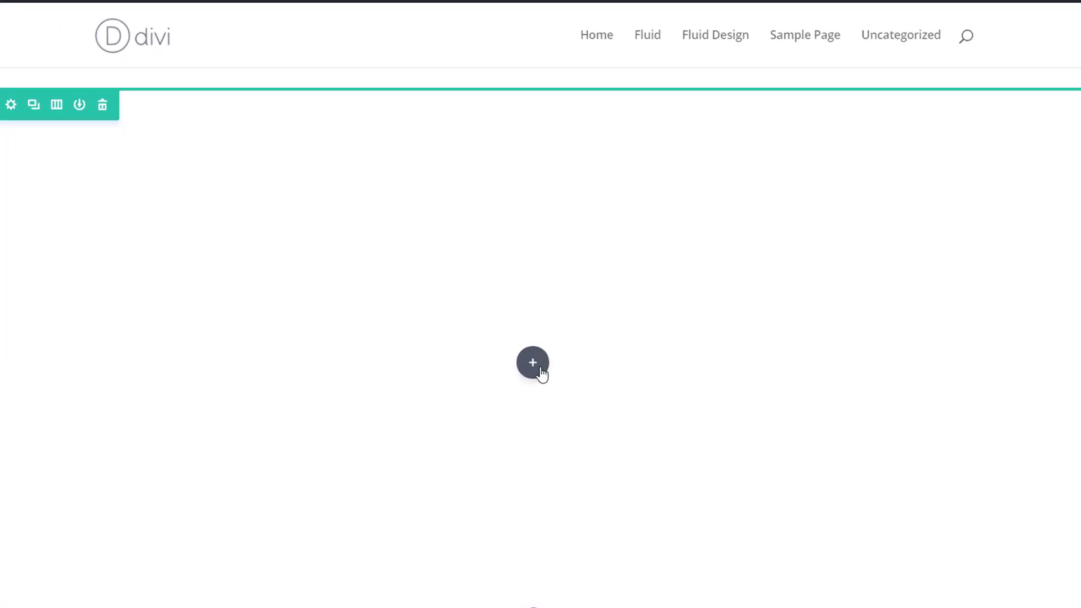
# Add a Text module to the row.
pyautogui.click(534, 349)
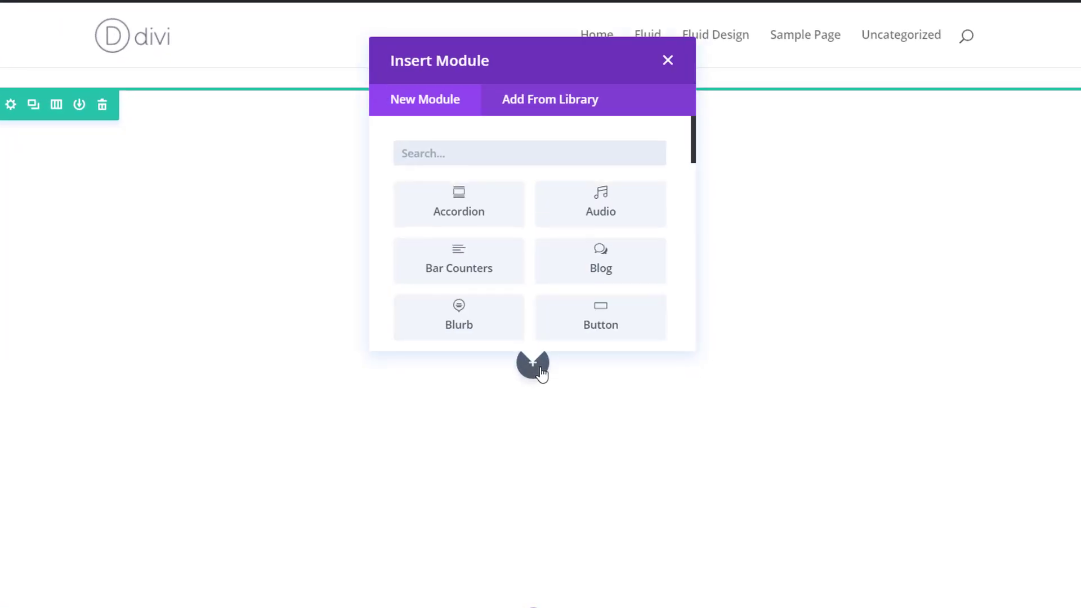
pyautogui.write('text')
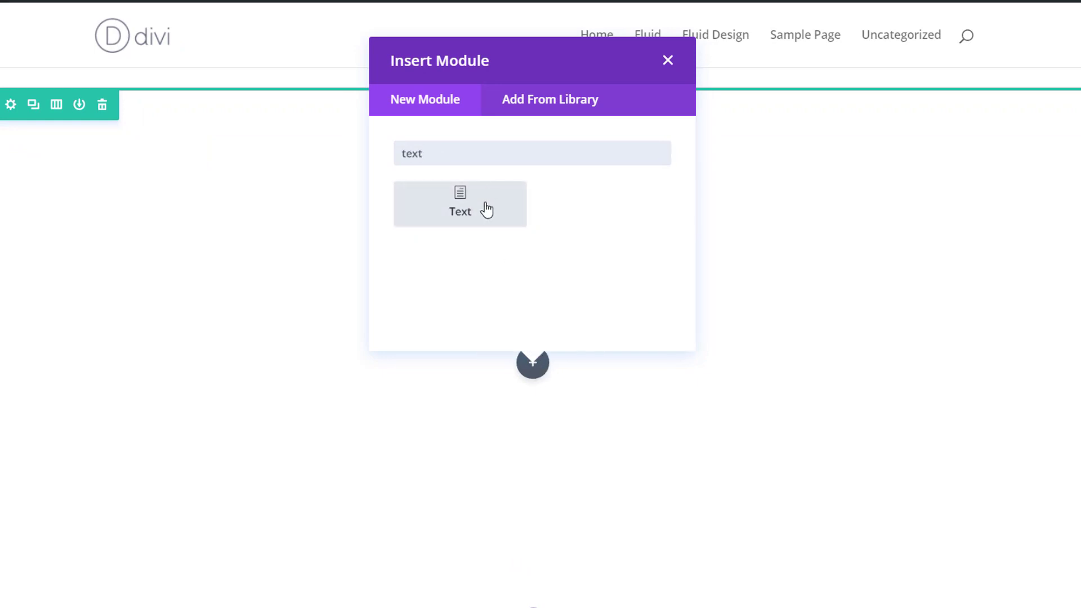
pyautogui.click(486, 206)
# Add the line "Making an Impact Across the Globe" above the placeholder paragraph and format it as Heading 2.
pyautogui.click(377, 362)
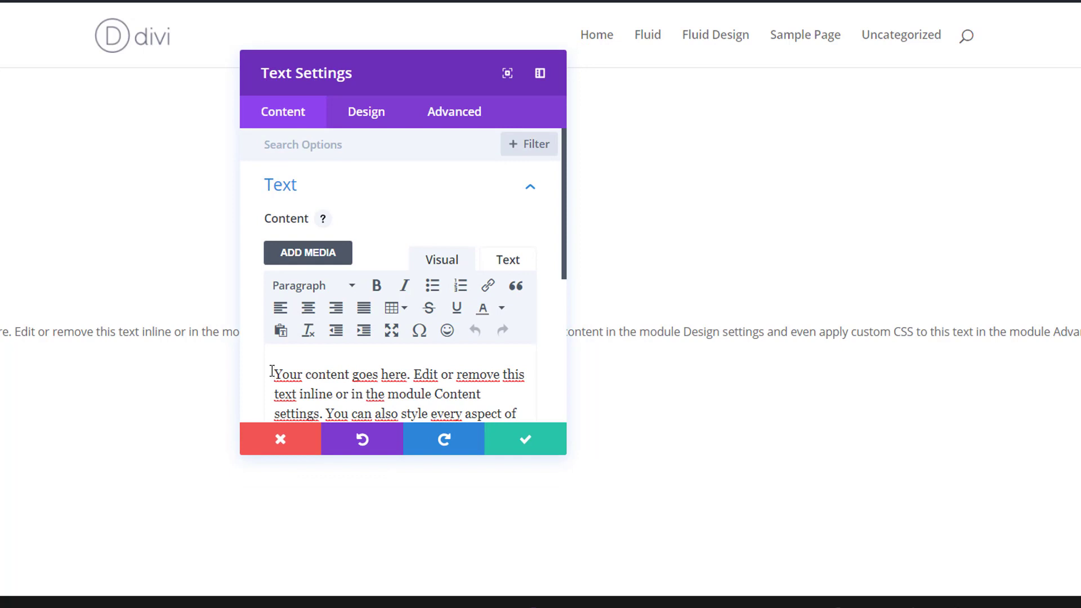
pyautogui.press('Return')
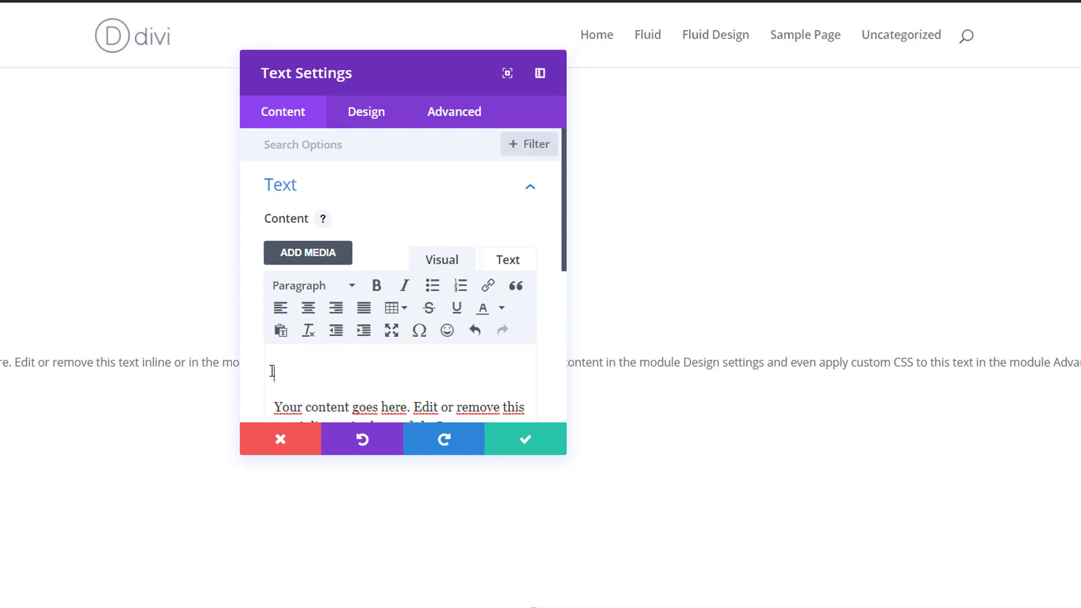
pyautogui.write('Making an Impact Across t')
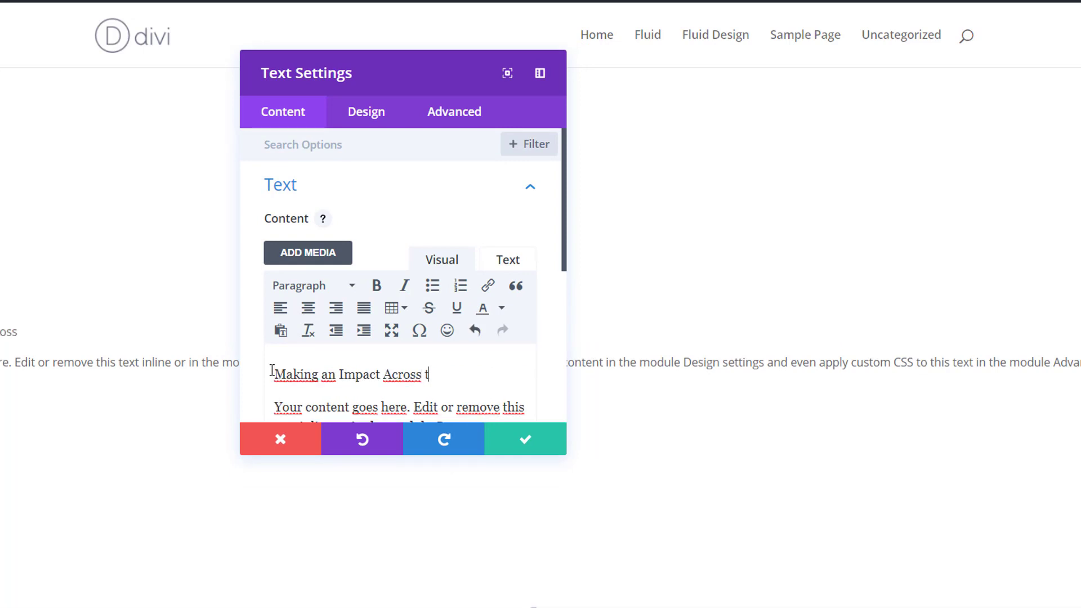
pyautogui.write('he Globe')
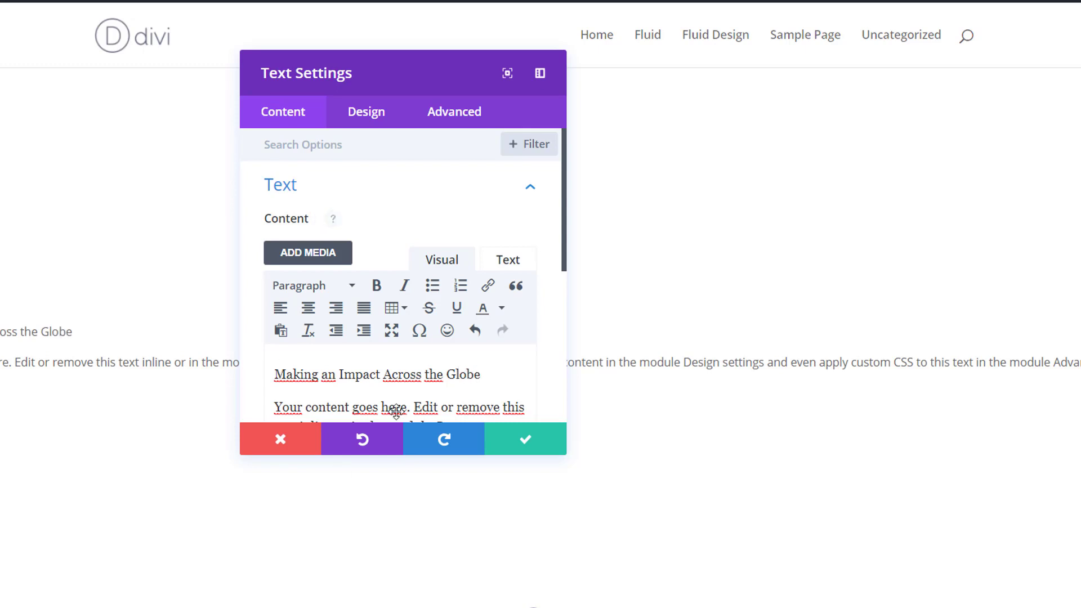
pyautogui.moveTo(480, 373); pyautogui.dragTo(269, 374)
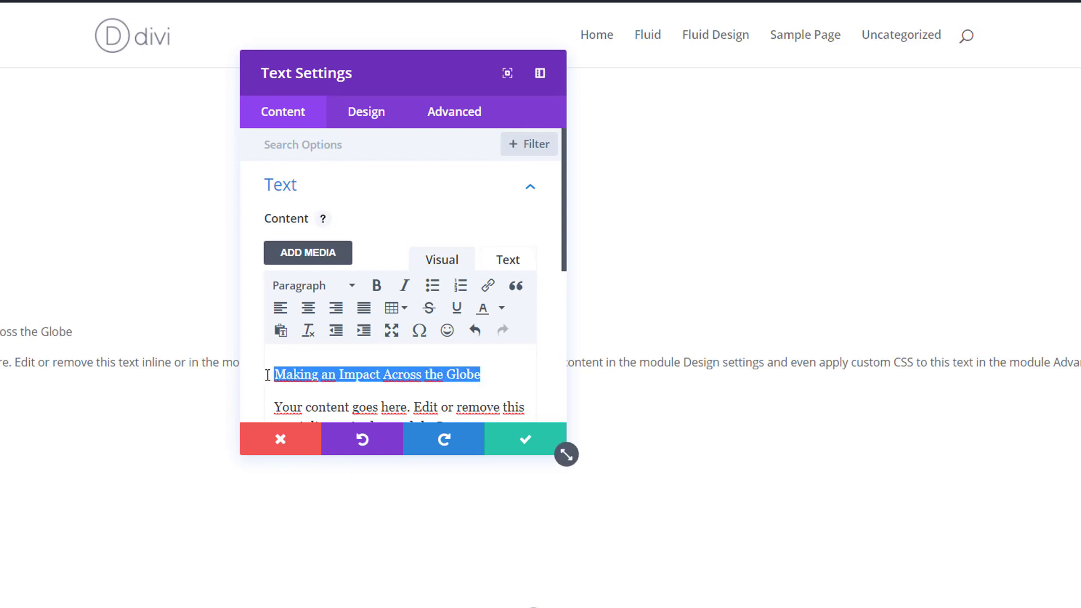
pyautogui.click(330, 288)
pyautogui.click(344, 382)
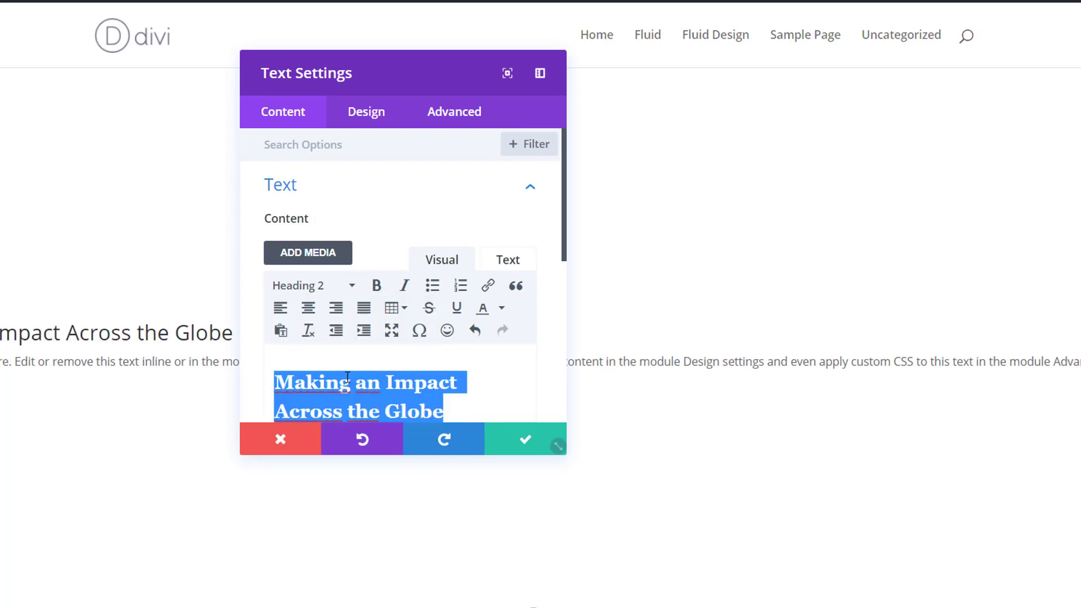
pyautogui.click(471, 372)
pyautogui.scroll(-2, 471, 369)
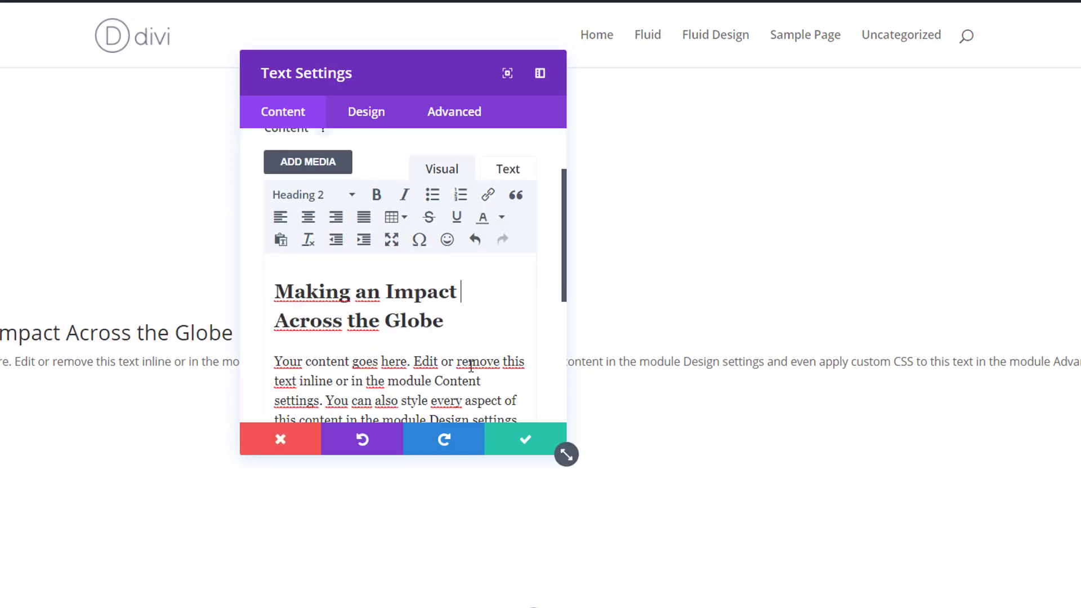
pyautogui.scroll(-2, 471, 367)
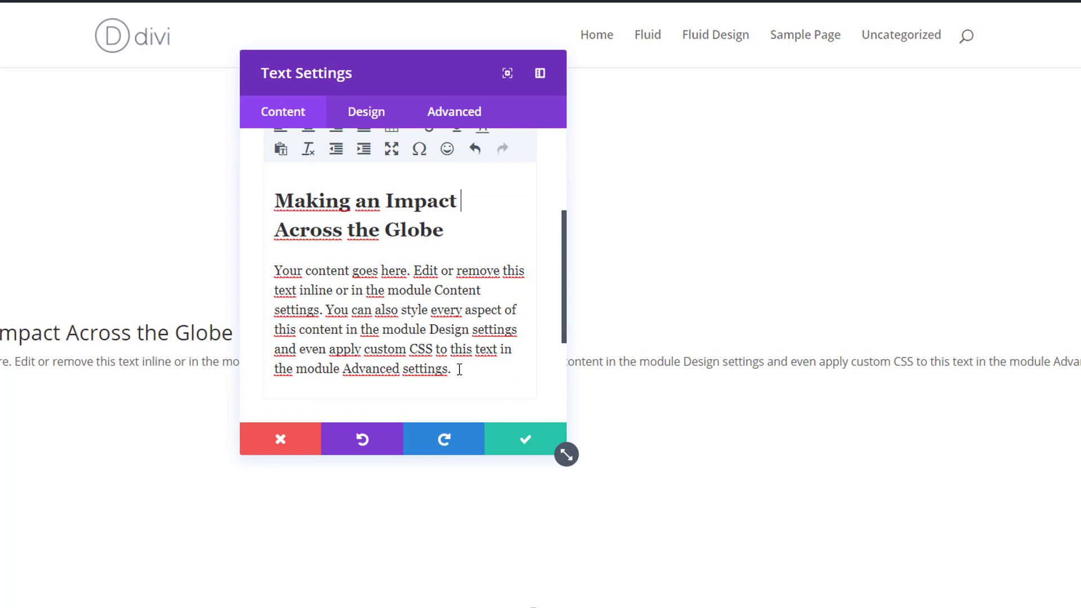
pyautogui.moveTo(460, 369)
pyautogui.mouseDown()
pyautogui.moveTo(451, 345)
pyautogui.moveTo(372, 310)
pyautogui.moveTo(352, 327)
pyautogui.moveTo(440, 349)
pyautogui.moveTo(444, 361)
pyautogui.mouseUp()
# Set the Heading 2 font to Montserrat with the Ultra Bold weight.
pyautogui.click(372, 112)
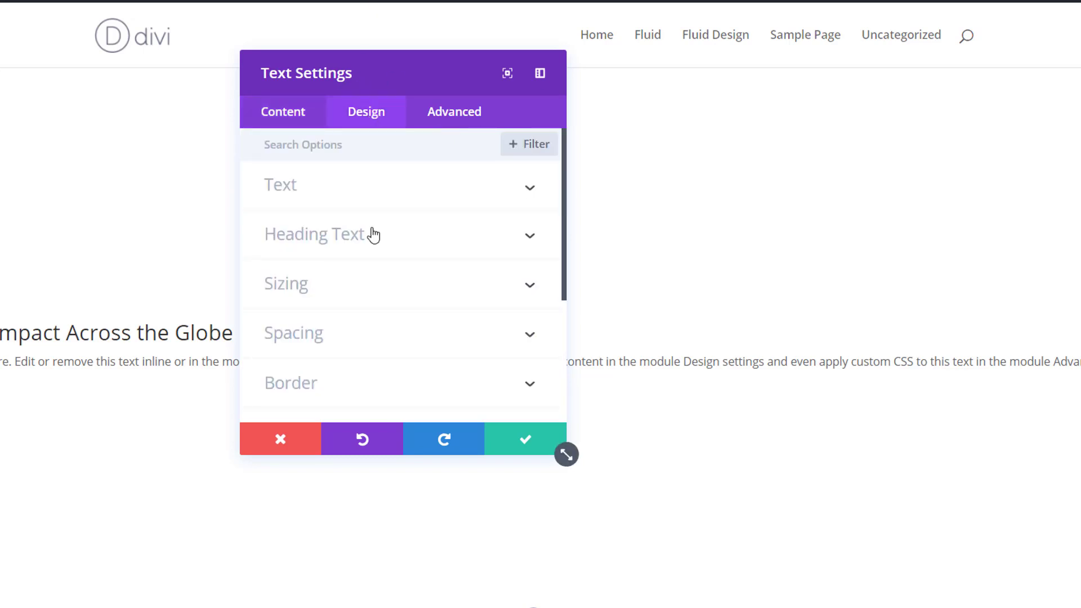
pyautogui.click(373, 235)
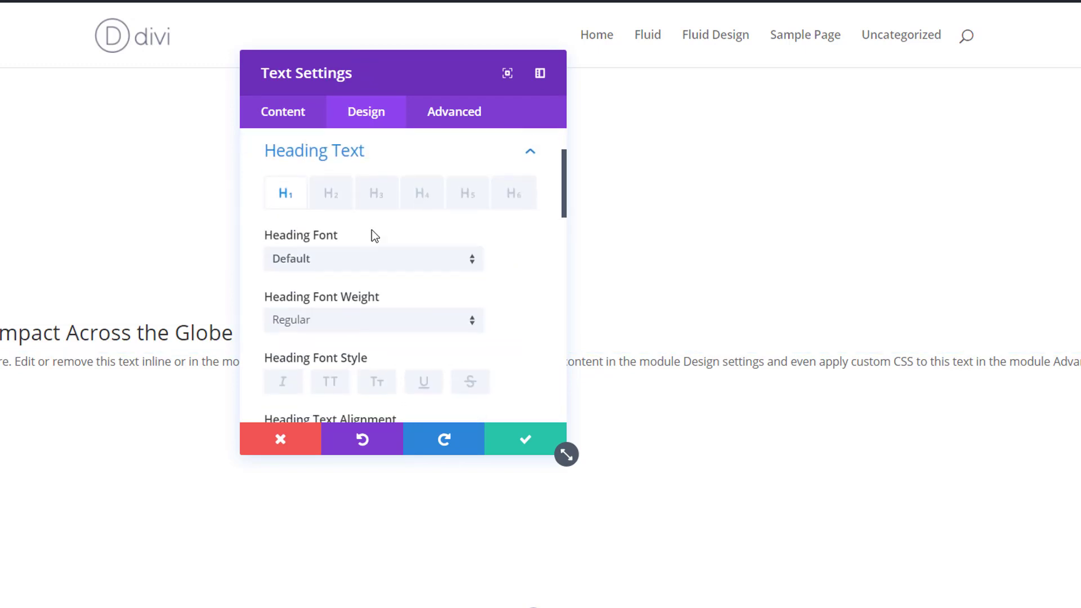
pyautogui.click(339, 200)
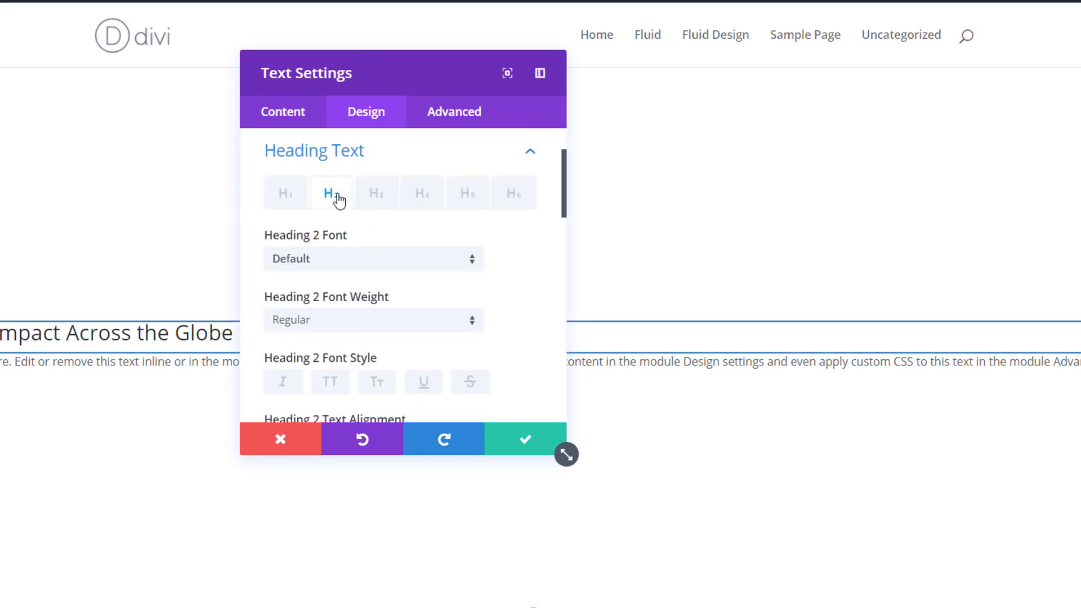
pyautogui.click(380, 275)
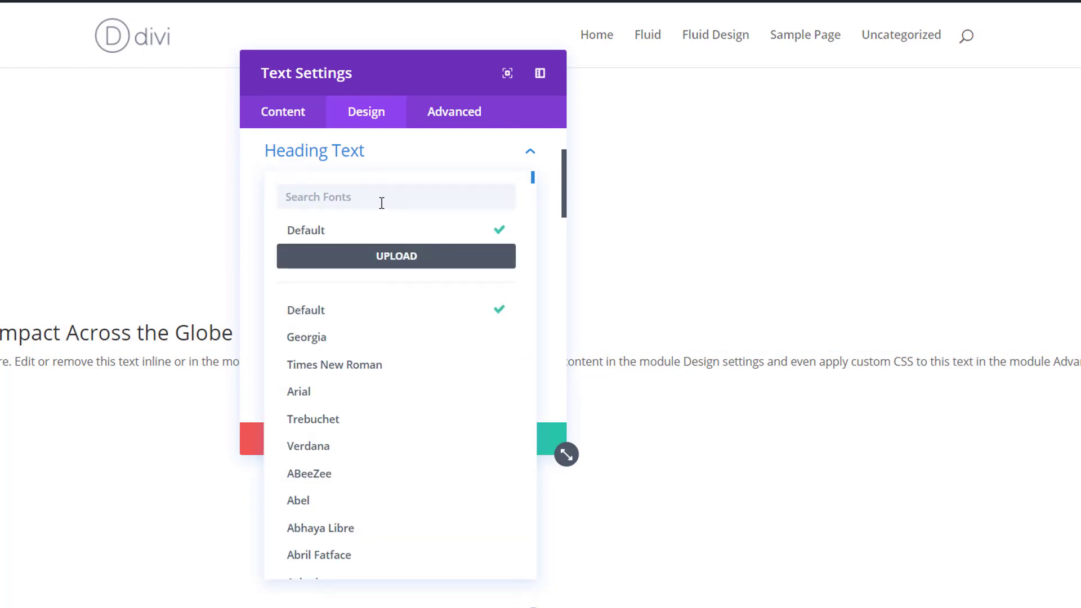
pyautogui.write('montser')
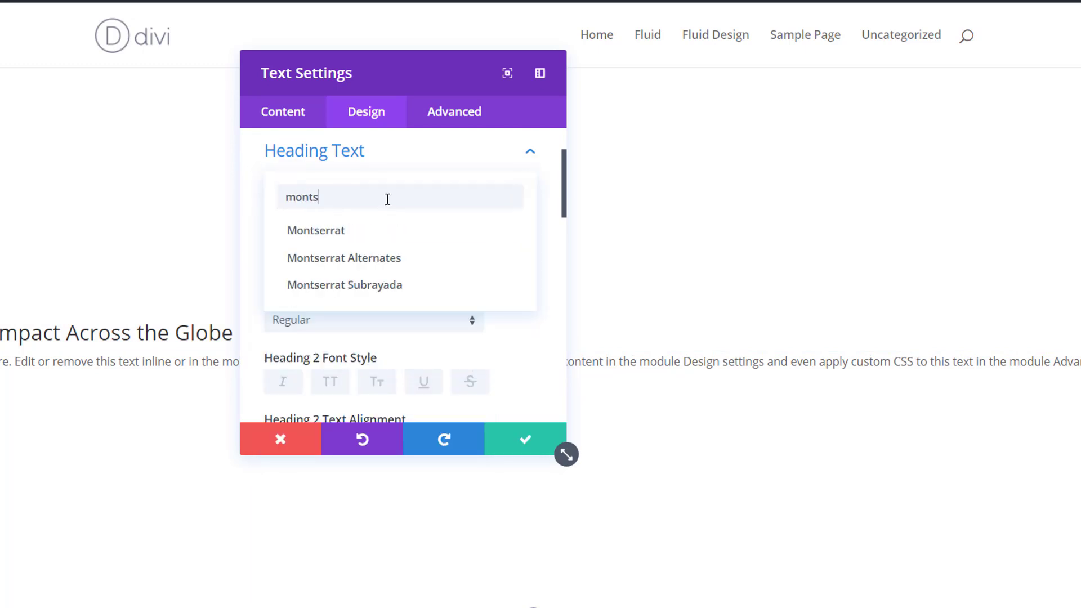
pyautogui.click(405, 238)
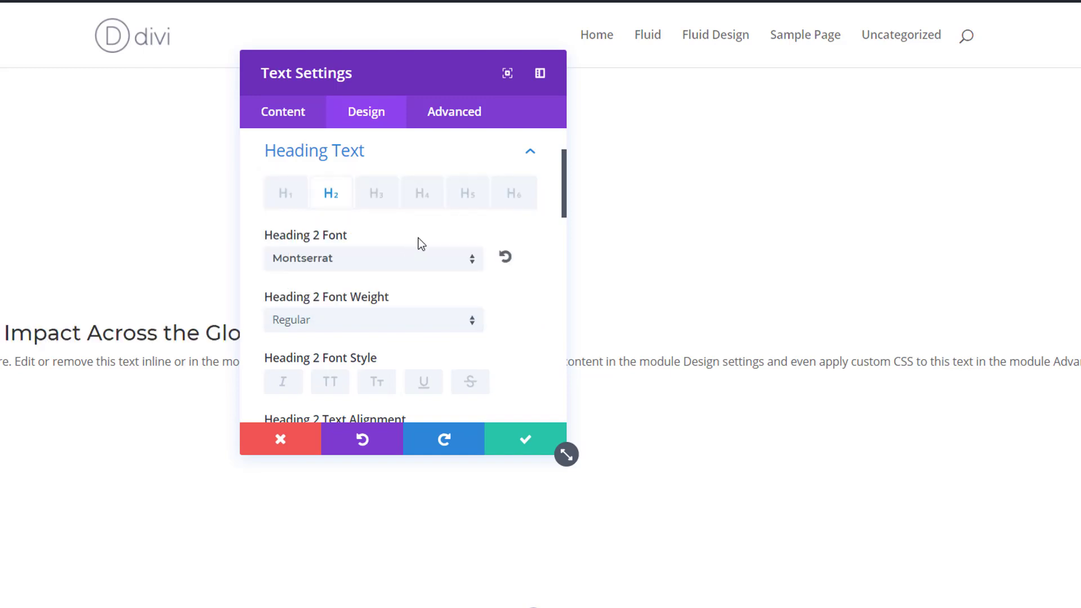
pyautogui.click(448, 325)
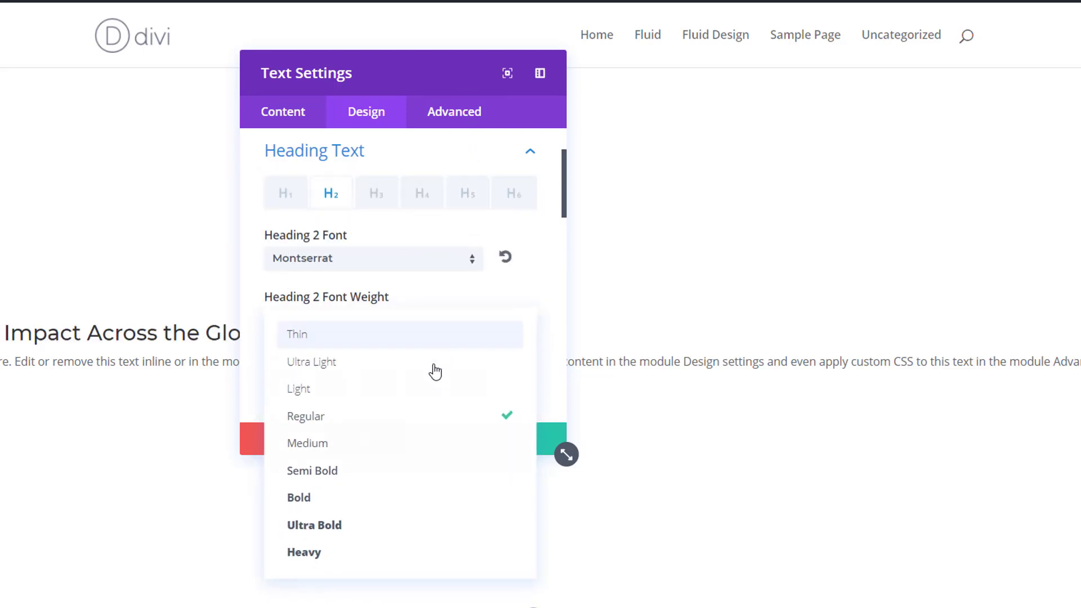
pyautogui.click(338, 523)
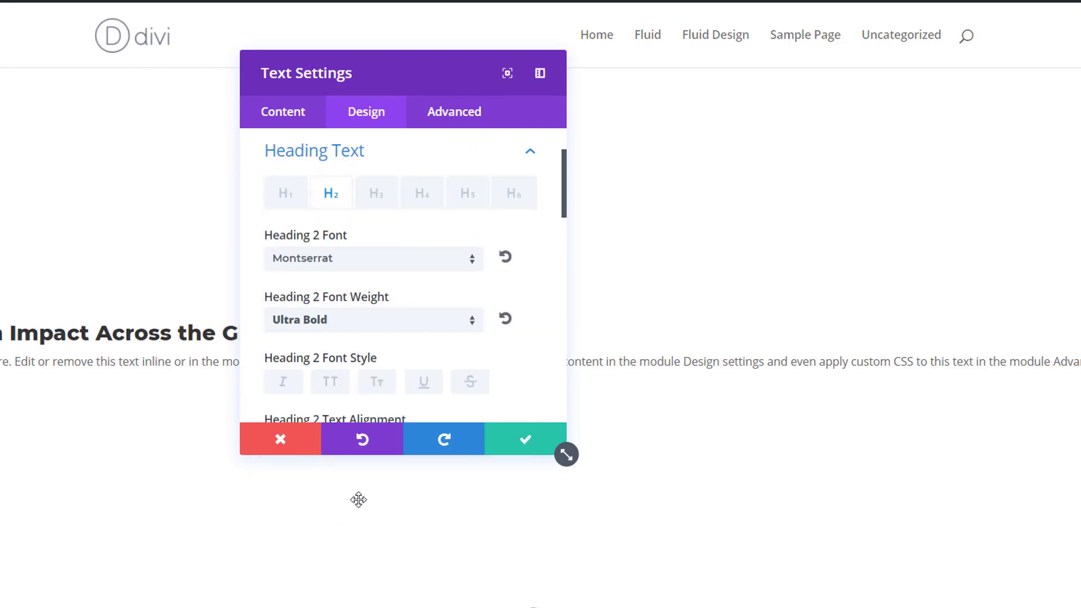
# Color the Heading 2 text white (#ffffff) and set its desktop text size to 82px.
pyautogui.scroll(-4, 456, 307)
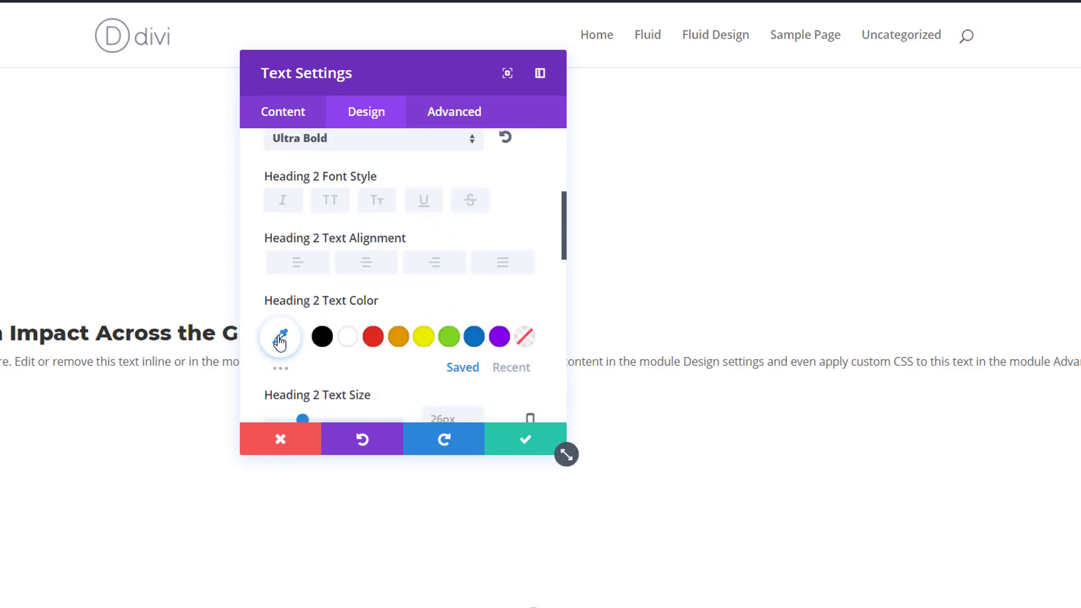
pyautogui.click(348, 340)
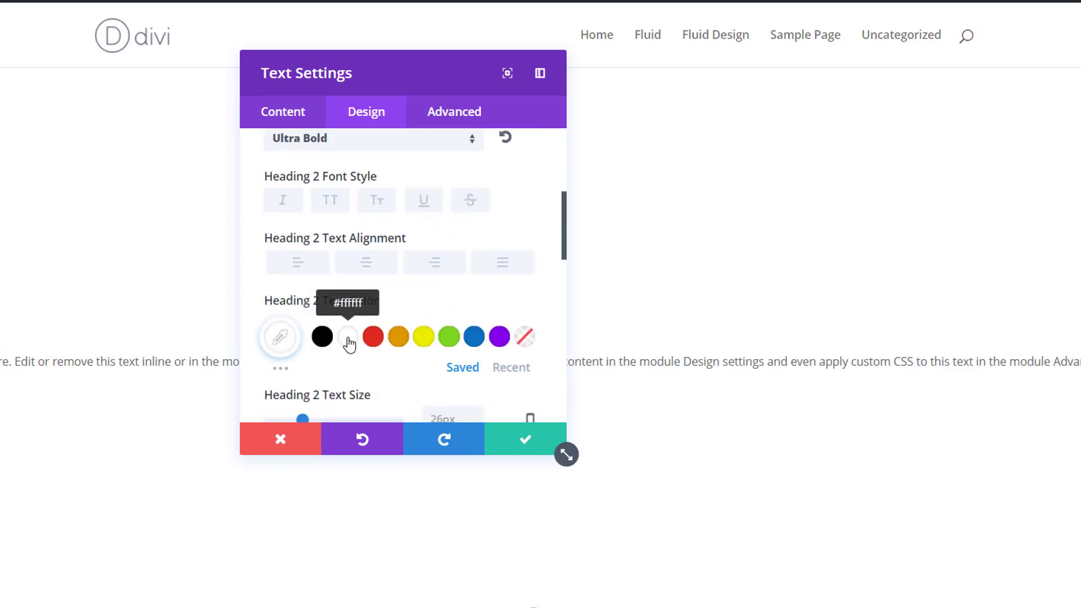
pyautogui.scroll(-3, 483, 268)
pyautogui.click(531, 243)
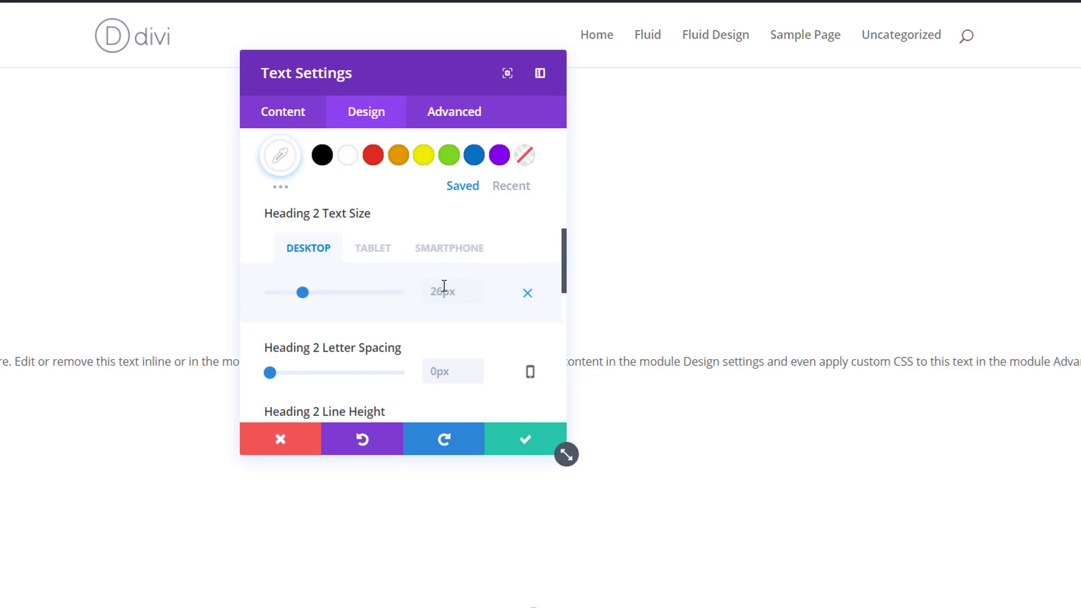
pyautogui.click(443, 290)
pyautogui.write('82px')
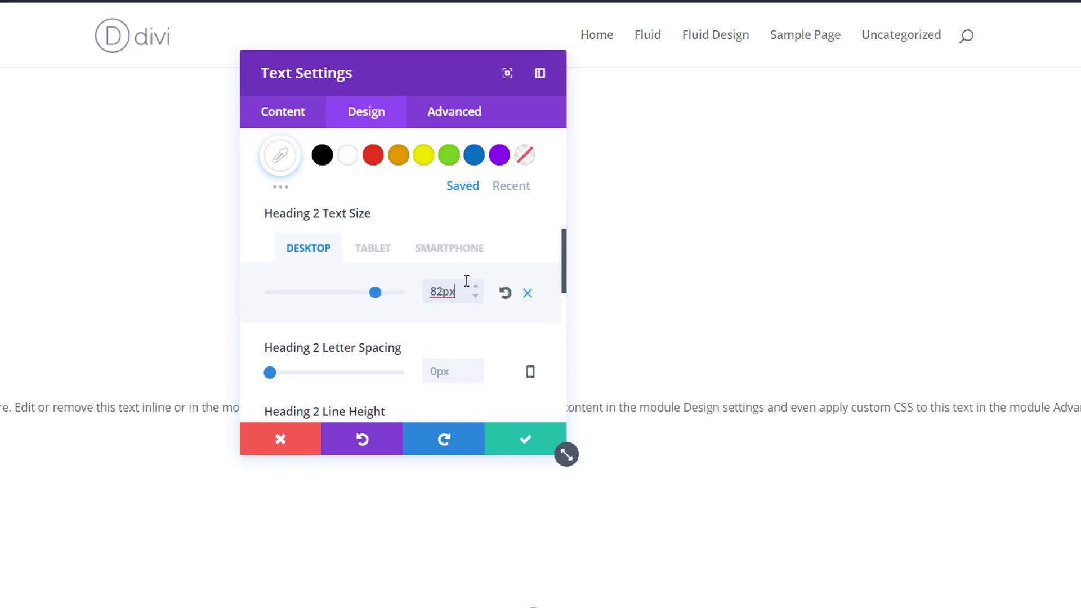
# Set the Heading 2 text size for tablets to 60px.
pyautogui.click(382, 251)
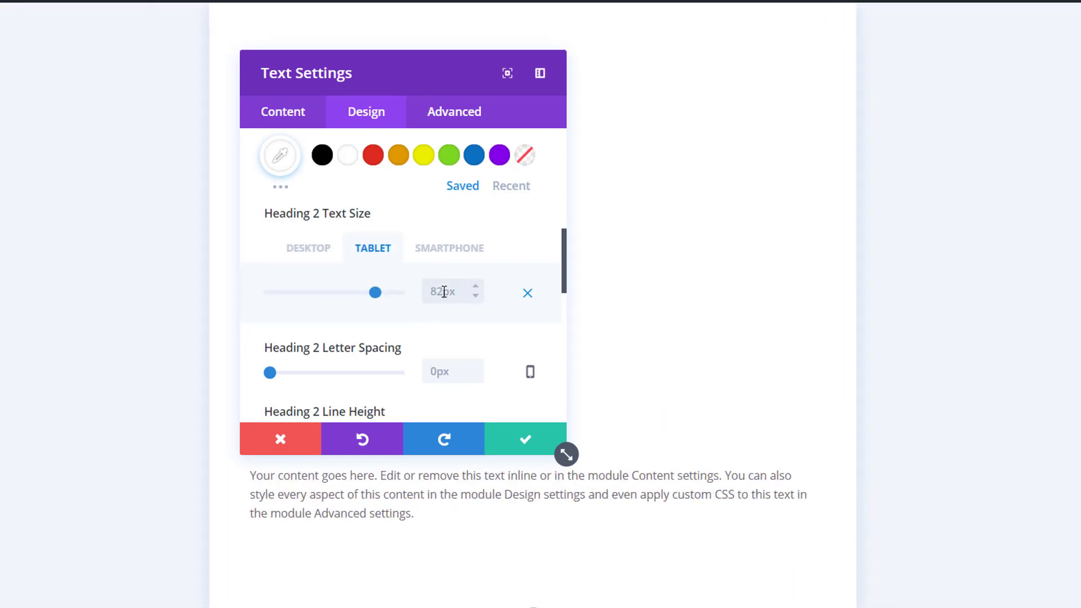
pyautogui.click(444, 292)
pyautogui.write('60px')
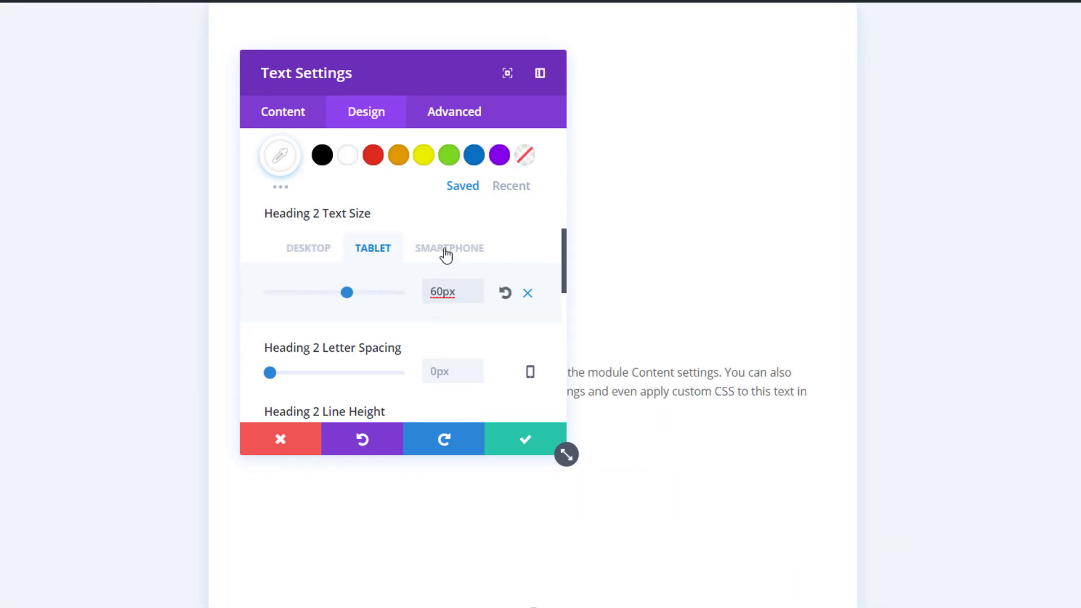
# Set the Heading 2 text size for smartphones to 40px.
pyautogui.click(446, 252)
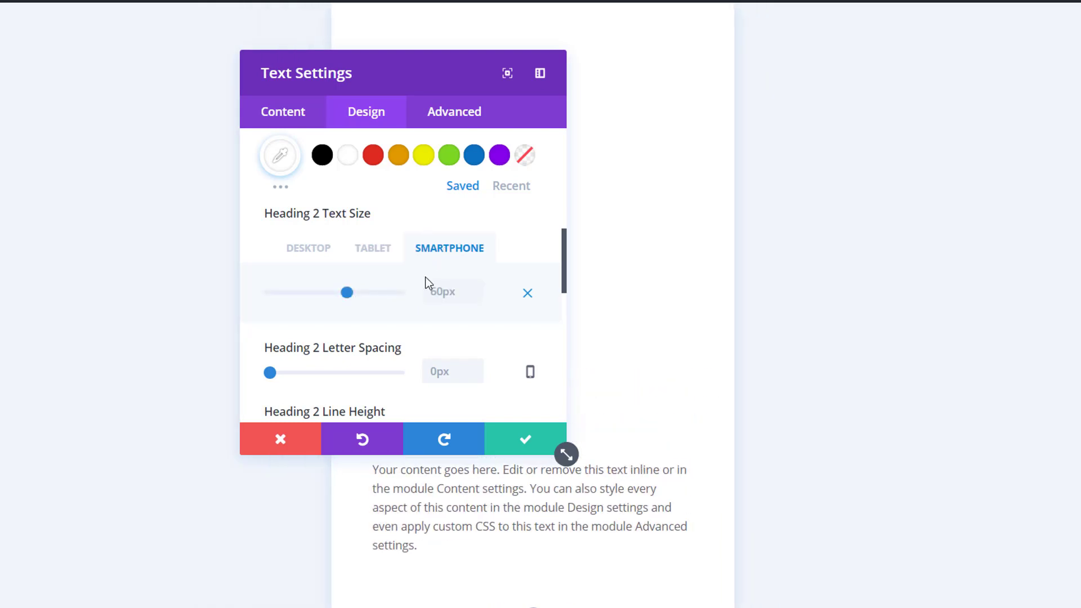
pyautogui.click(435, 287)
pyautogui.write('40px')
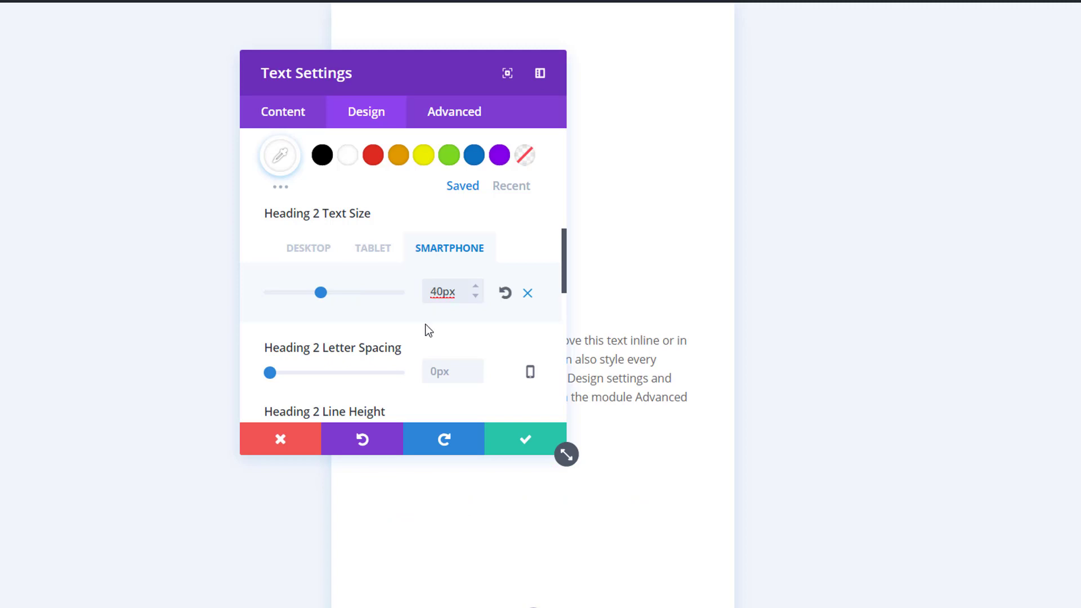
# Set the Heading 2 line height to 1.4em.
pyautogui.scroll(-2, 424, 332)
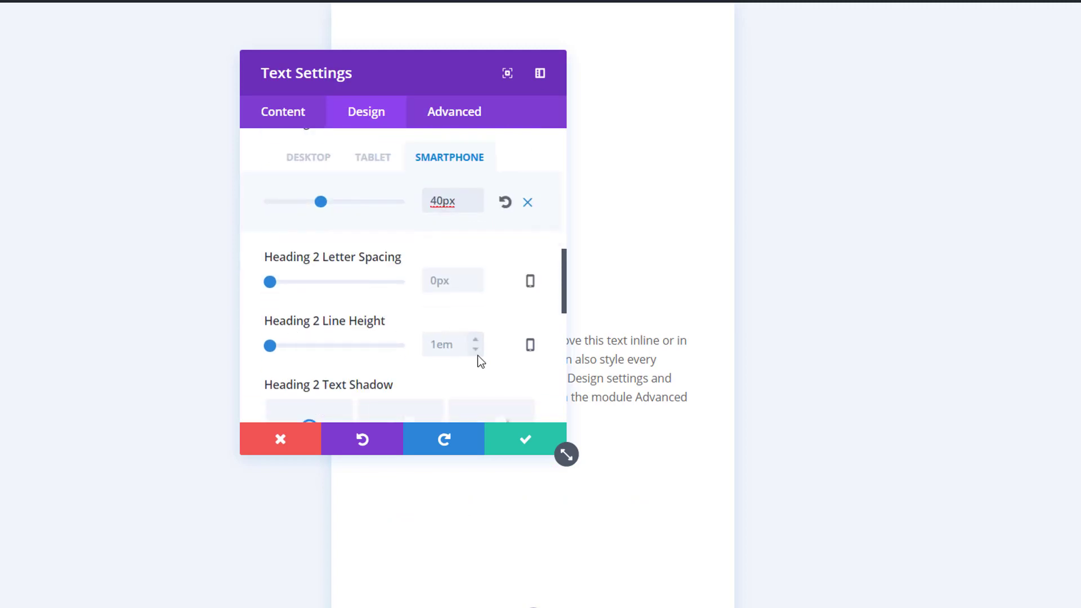
pyautogui.click(476, 341)
pyautogui.click(476, 340)
pyautogui.click(476, 341)
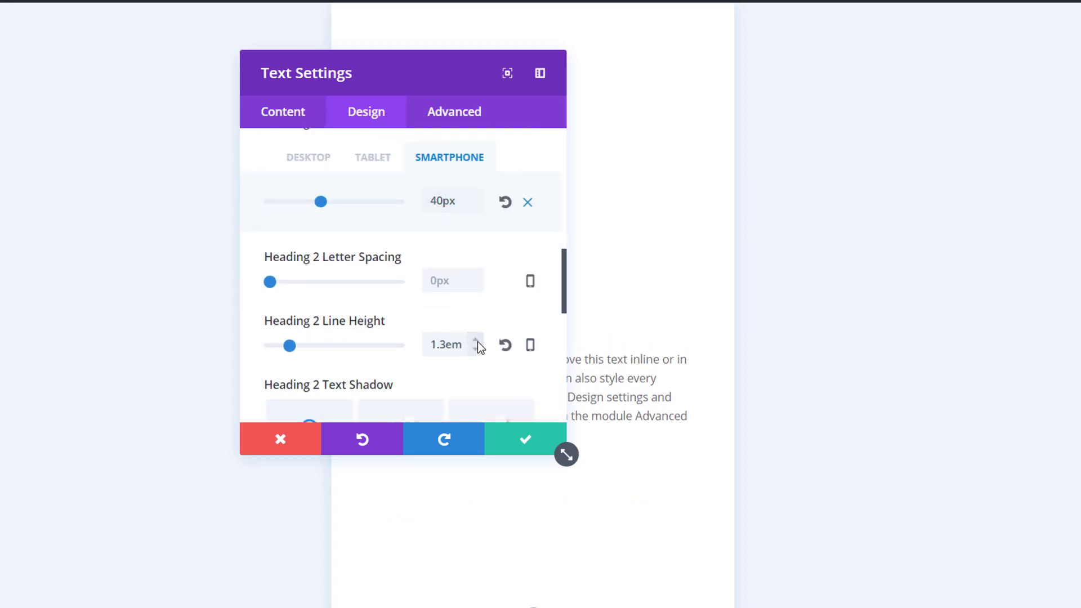
pyautogui.click(476, 340)
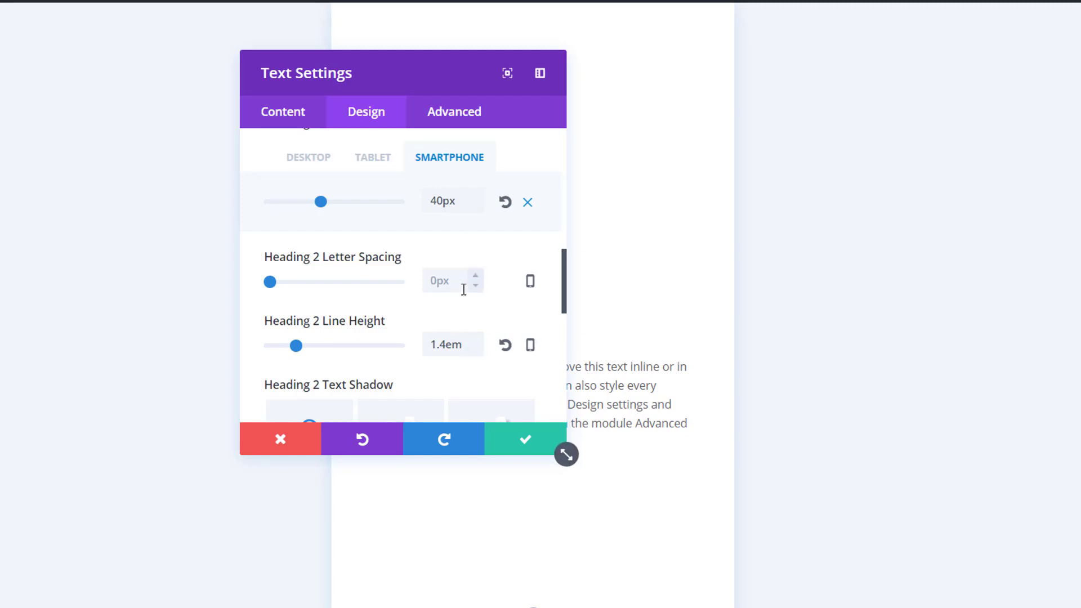
# Color the text module's body text white (#ffffff) and set its text size to 16px.
pyautogui.scroll(10, 462, 288)
pyautogui.click(443, 202)
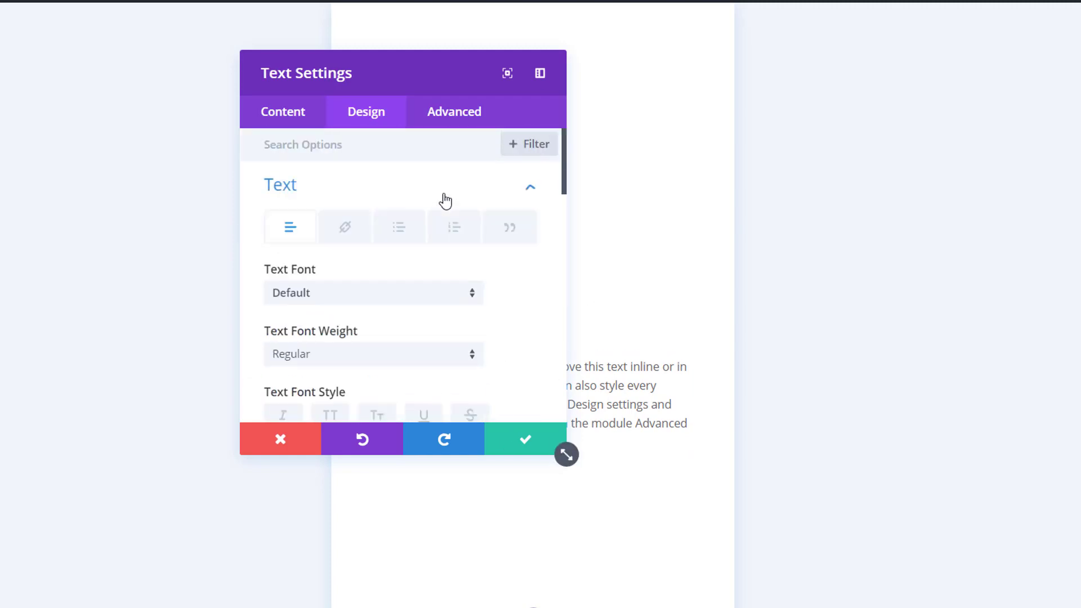
pyautogui.scroll(-2, 402, 278)
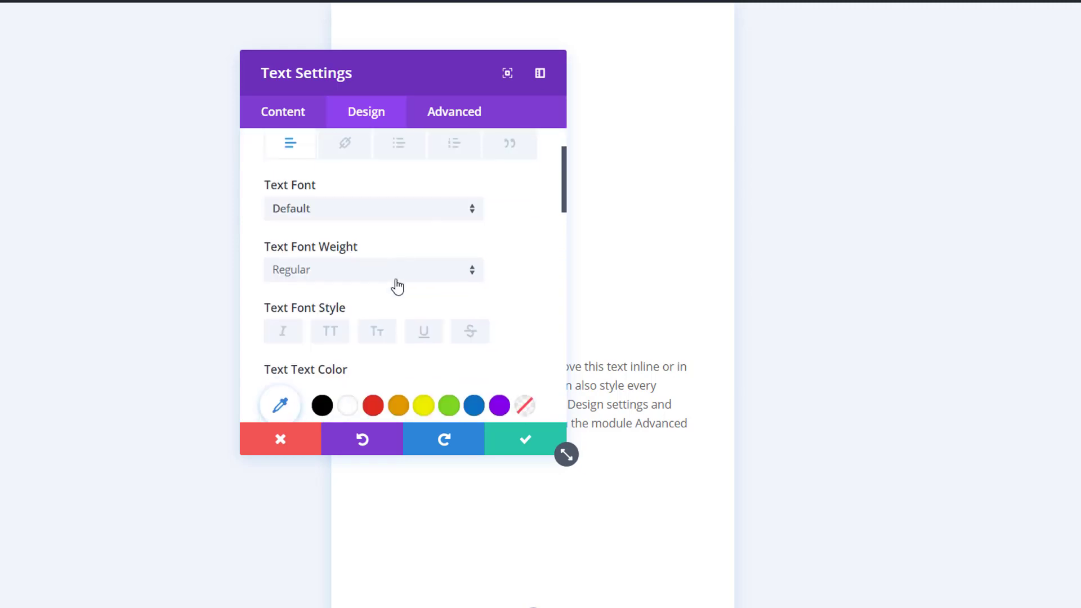
pyautogui.click(346, 399)
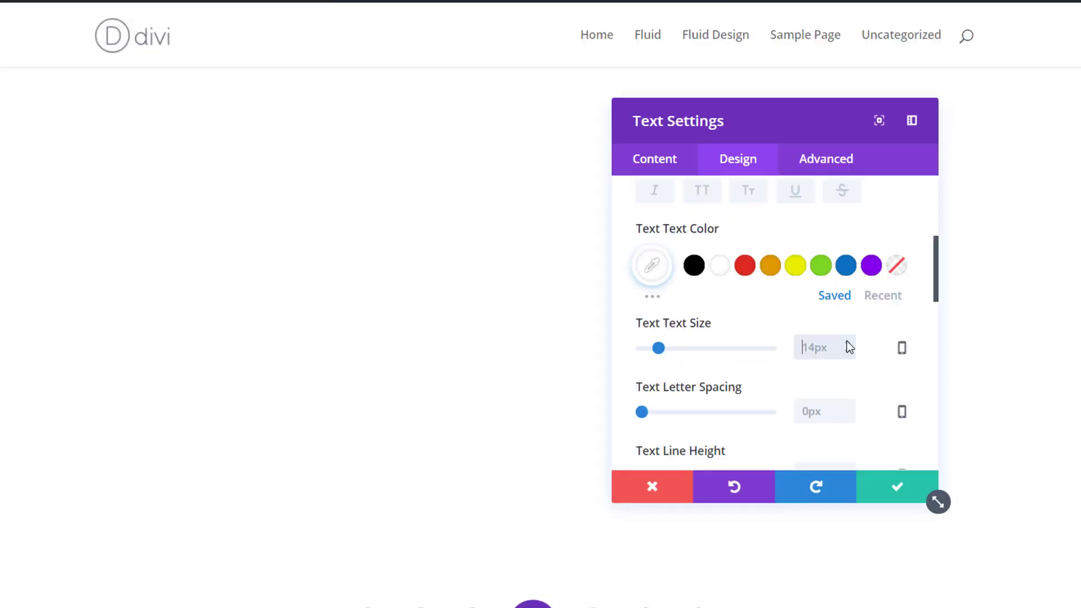
pyautogui.write('16px')
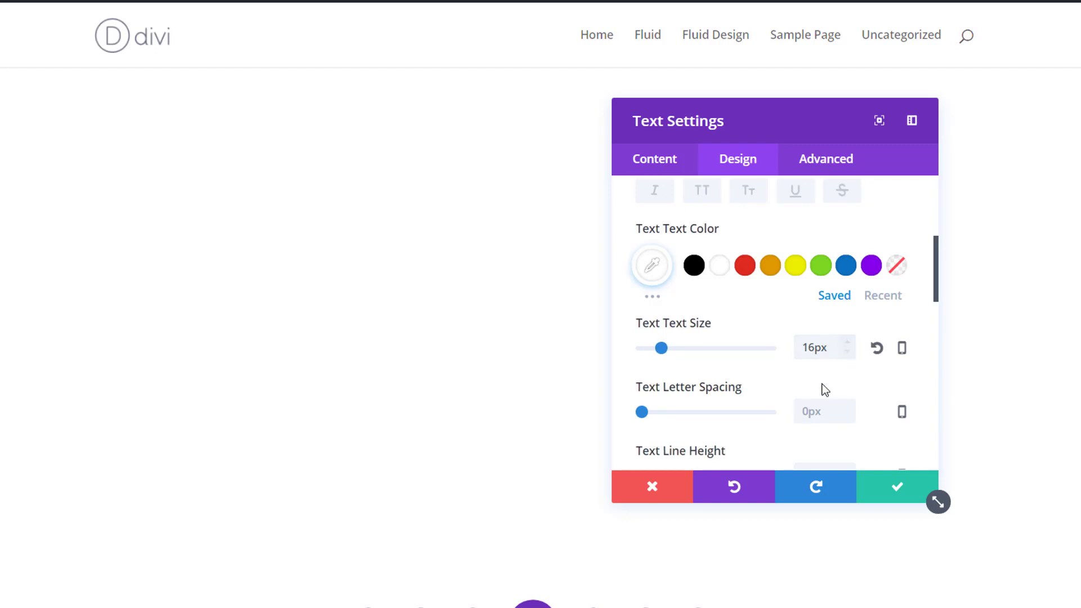
# Increase the body text line height, set the text orientation to centered, and save the text module.
pyautogui.scroll(-3, 816, 400)
pyautogui.click(847, 378)
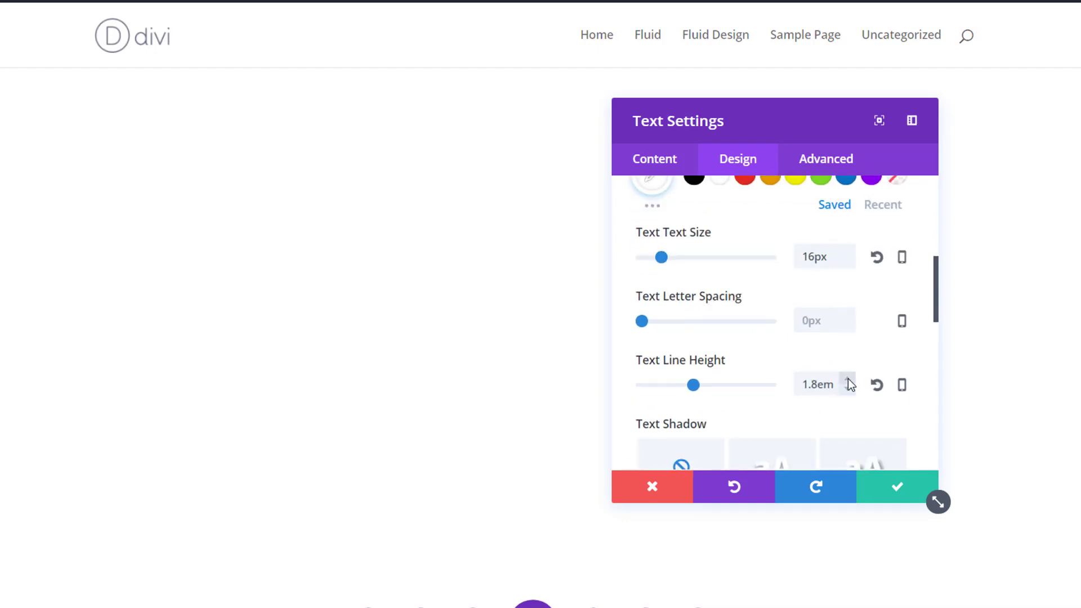
pyautogui.click(848, 380)
pyautogui.scroll(-5, 844, 360)
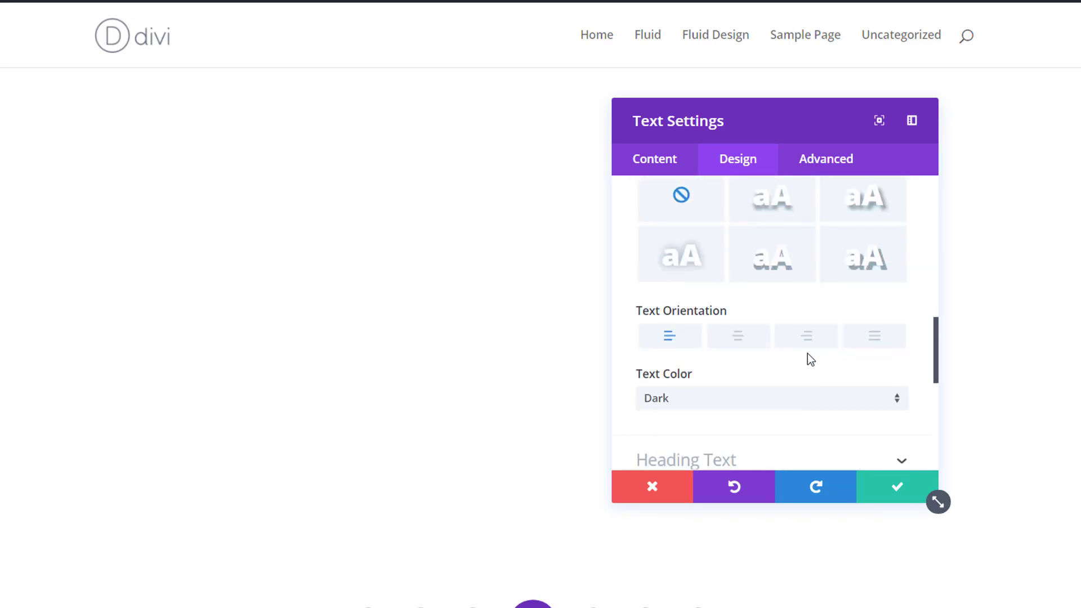
pyautogui.click(750, 345)
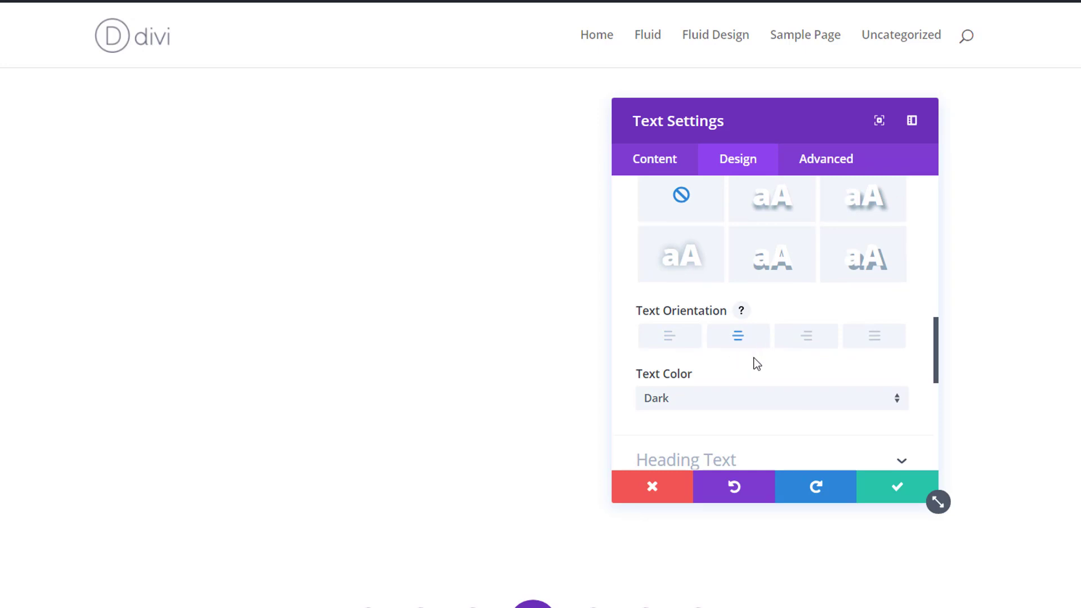
pyautogui.click(896, 495)
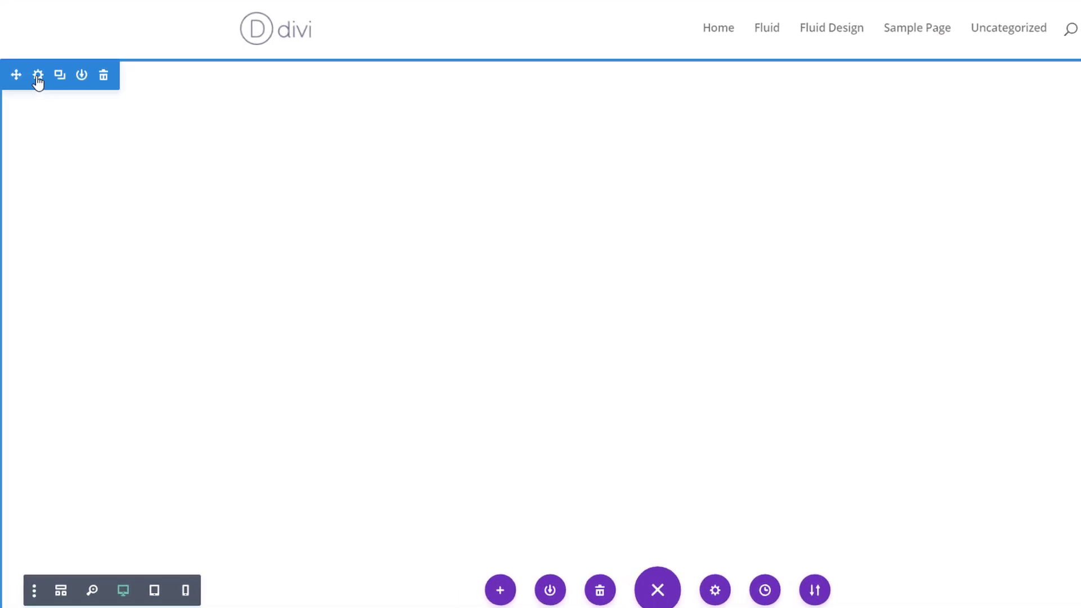
# Give the section a light gray #efefef background color and save the section settings.
pyautogui.click(38, 74)
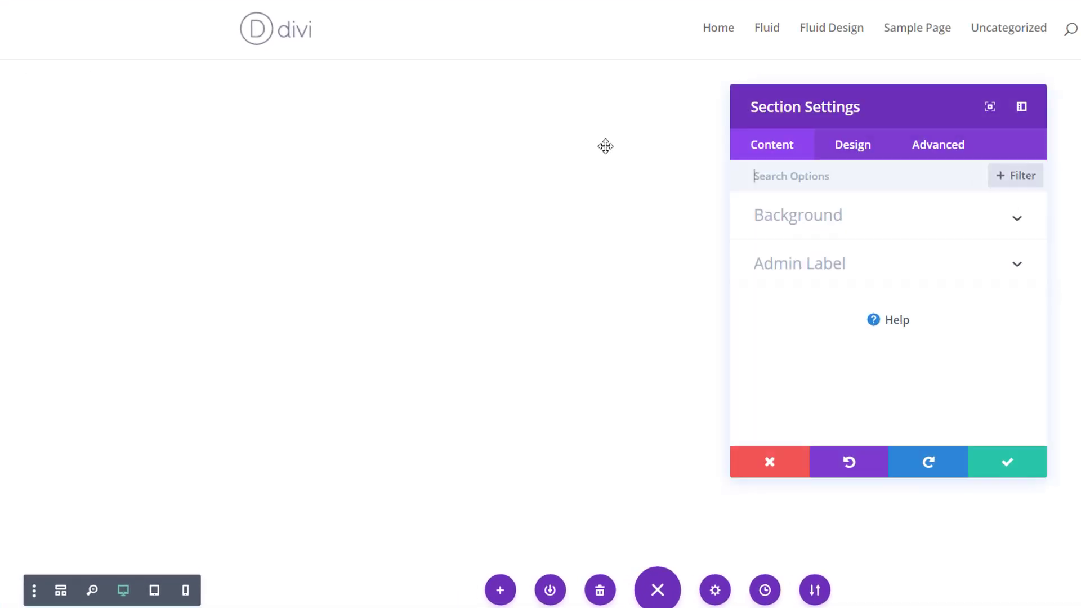
pyautogui.click(846, 217)
pyautogui.click(798, 302)
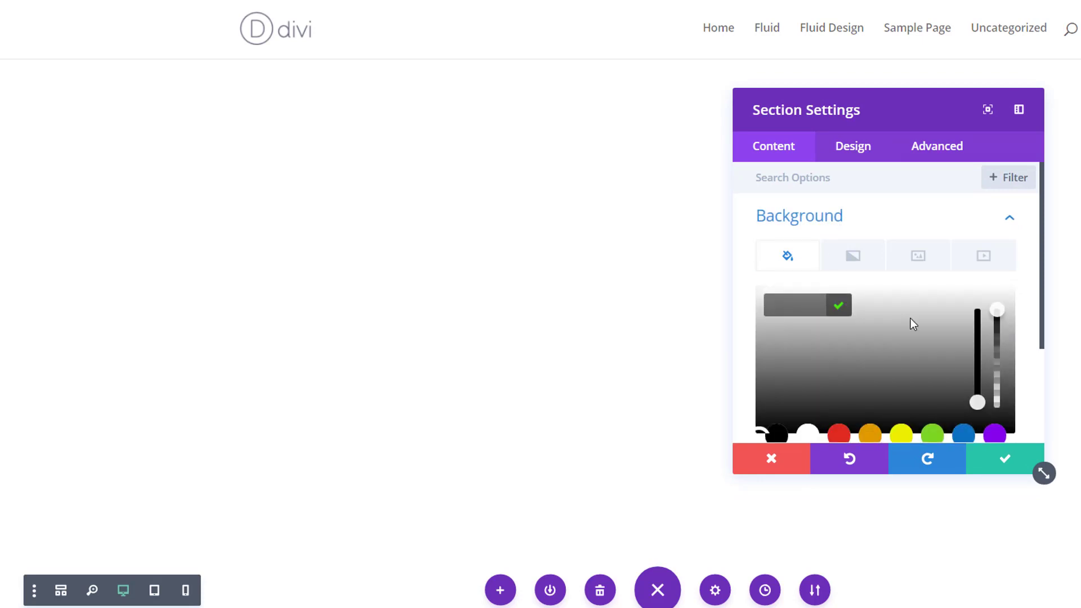
pyautogui.click(895, 310)
pyautogui.moveTo(894, 309); pyautogui.dragTo(870, 297)
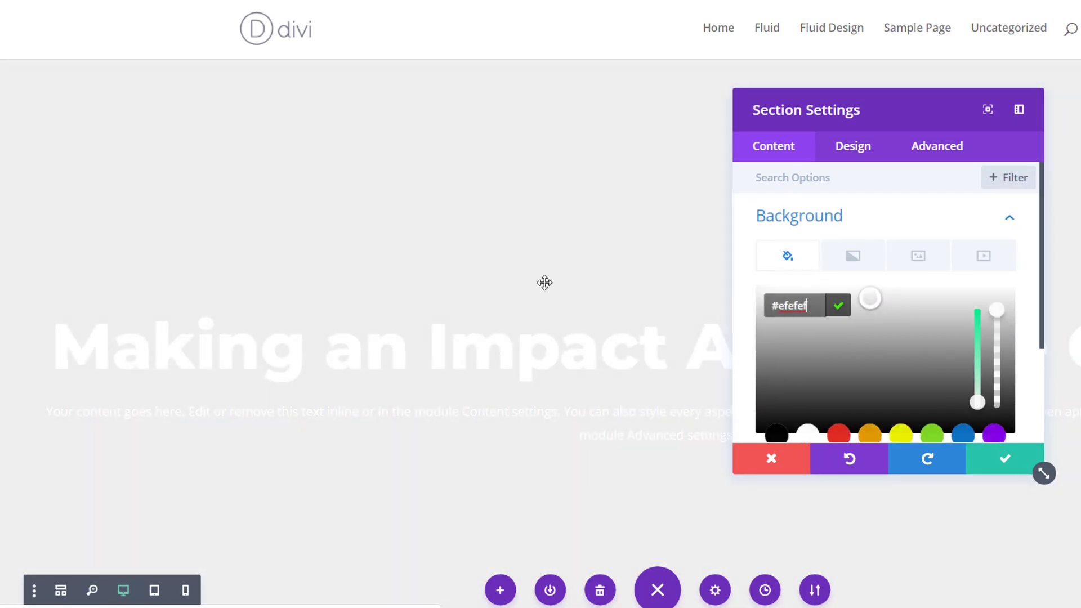
pyautogui.click(979, 459)
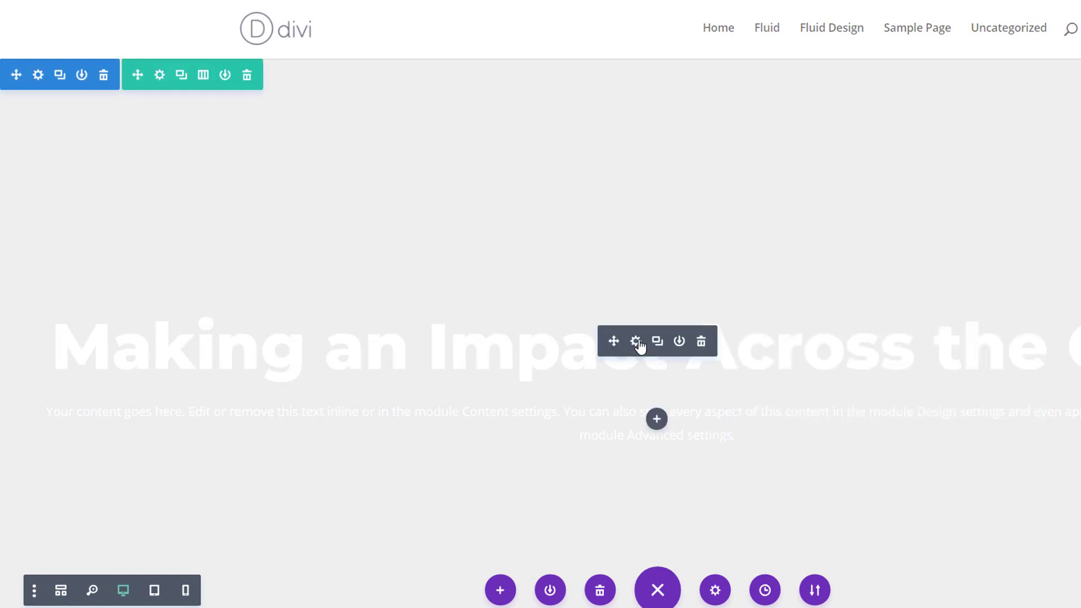
# Set the heading text module's width to 58% and align the module to the center.
pyautogui.click(636, 341)
pyautogui.click(844, 153)
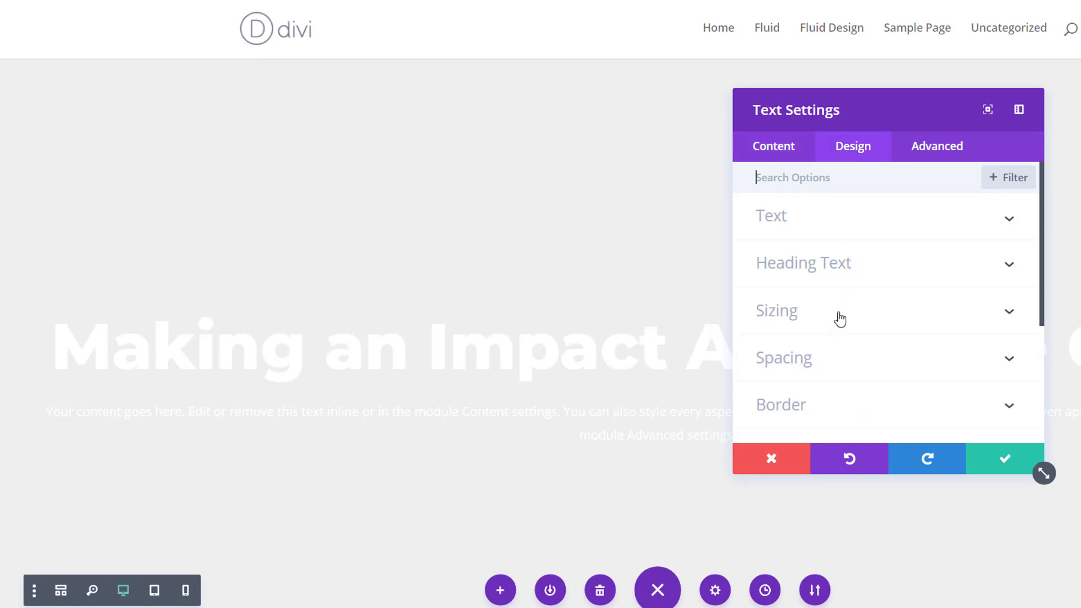
pyautogui.click(839, 321)
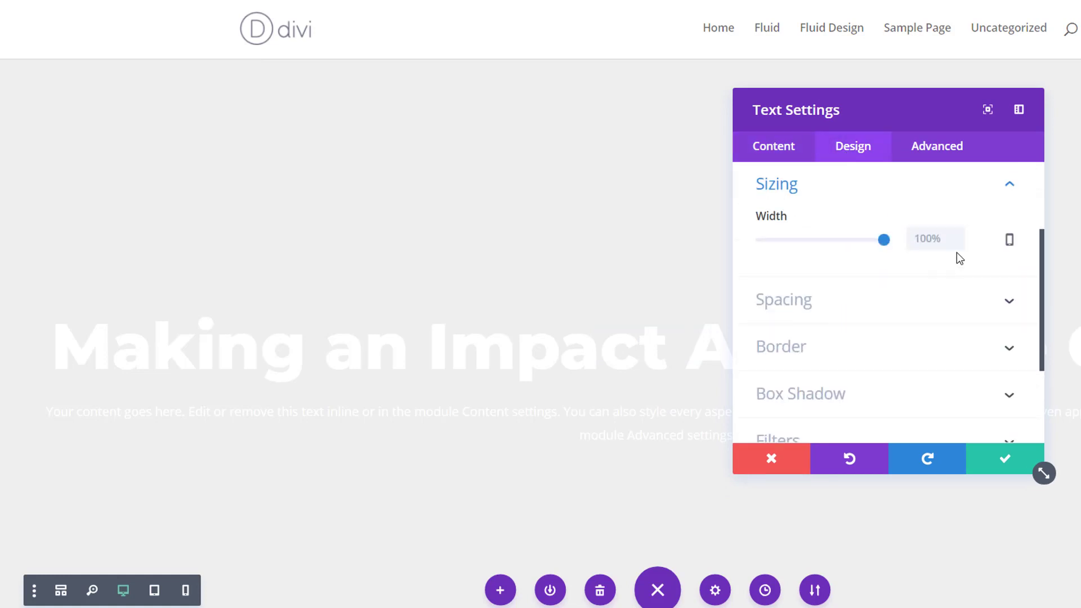
pyautogui.write('58')
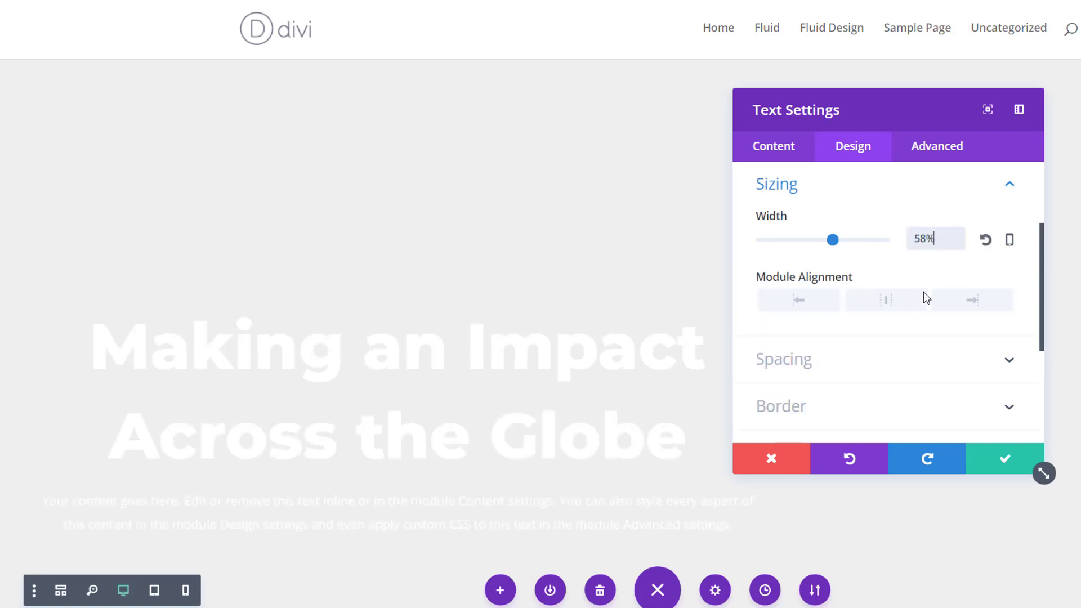
pyautogui.click(908, 308)
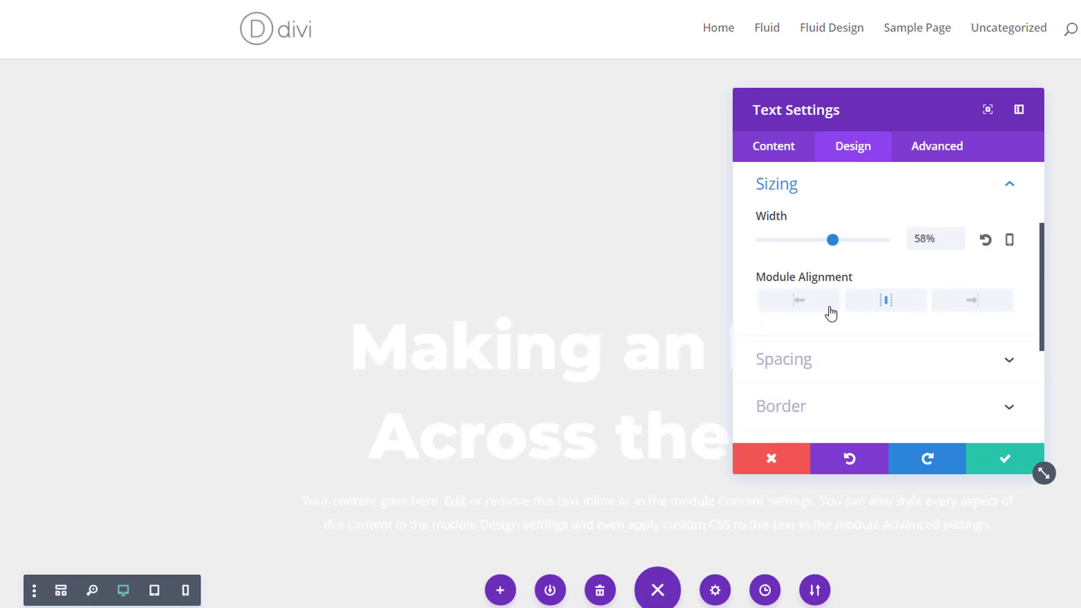
# Check the text module's width settings for tablet, smartphone and desktop, and save the module.
pyautogui.click(1010, 239)
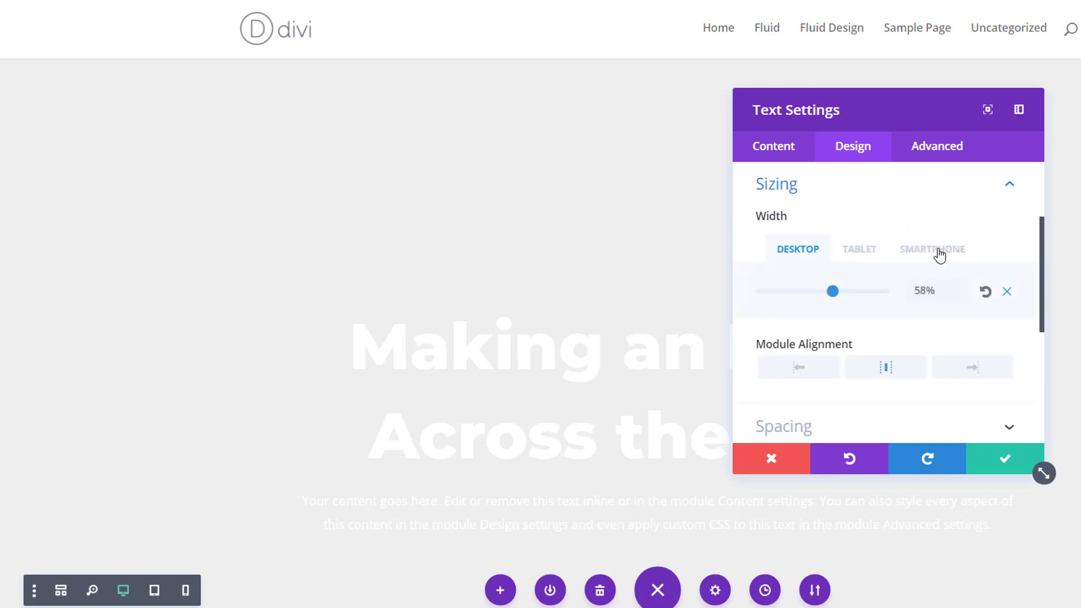
pyautogui.click(859, 251)
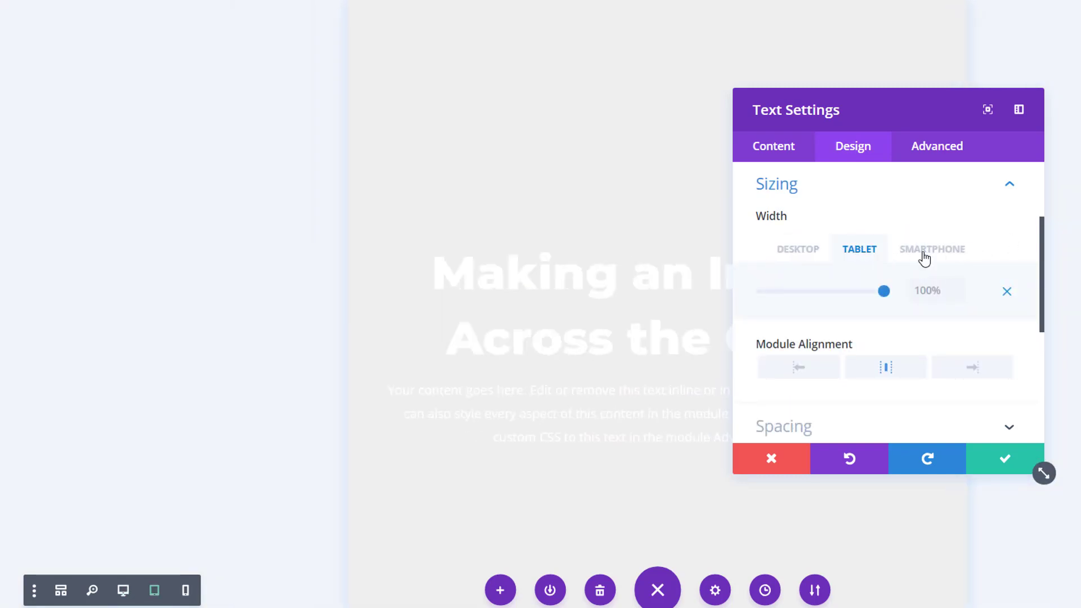
pyautogui.click(924, 258)
pyautogui.click(851, 253)
pyautogui.click(815, 258)
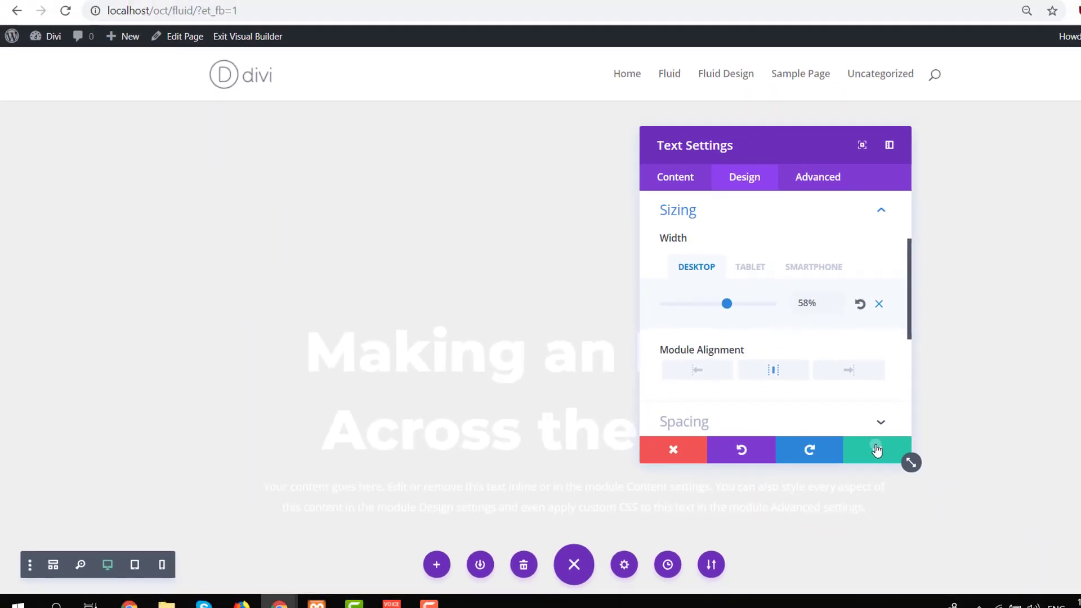
pyautogui.click(1004, 458)
# Add a Button module below the heading text module.
pyautogui.scroll(-3, 590, 387)
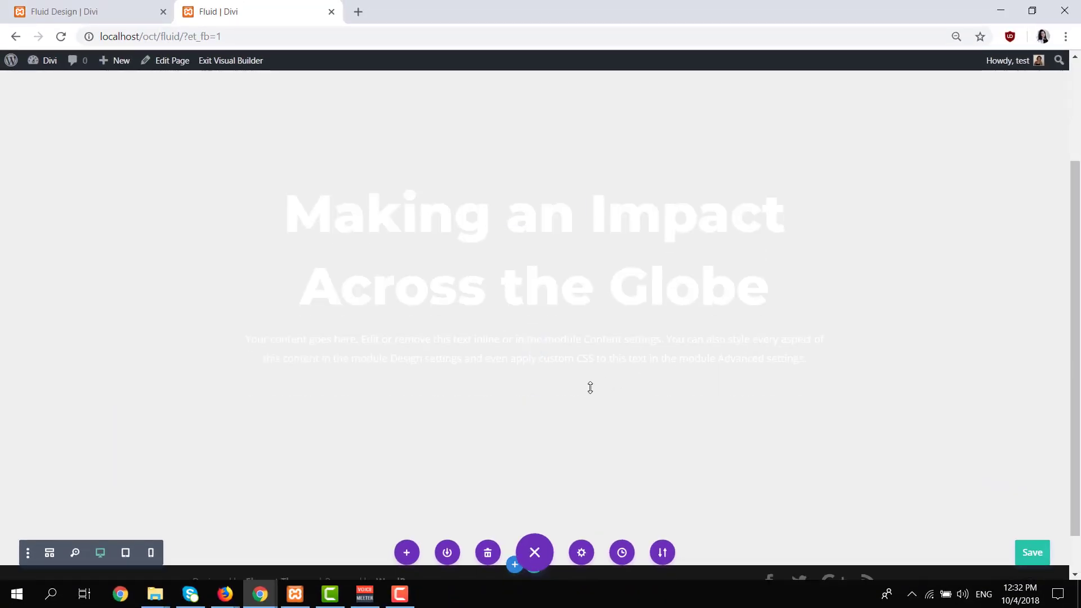
pyautogui.moveTo(541, 354)
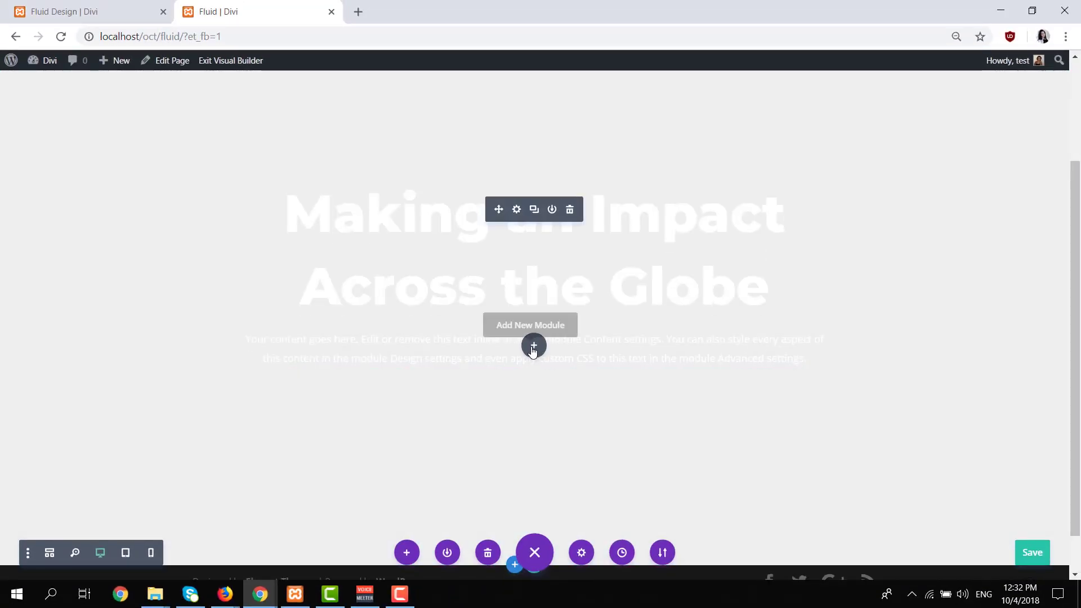
pyautogui.click(531, 361)
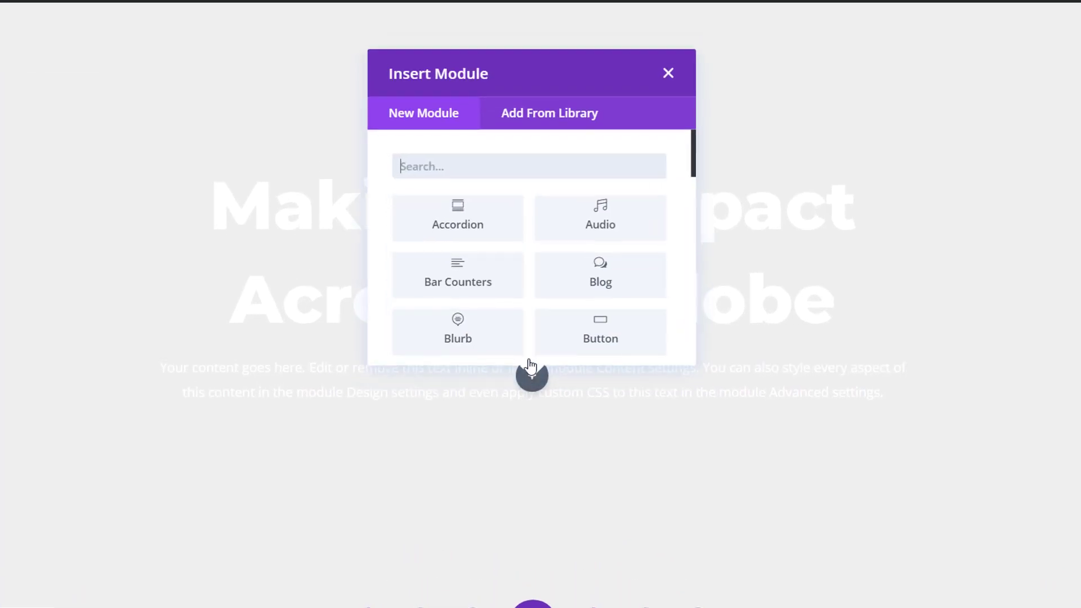
pyautogui.write('but')
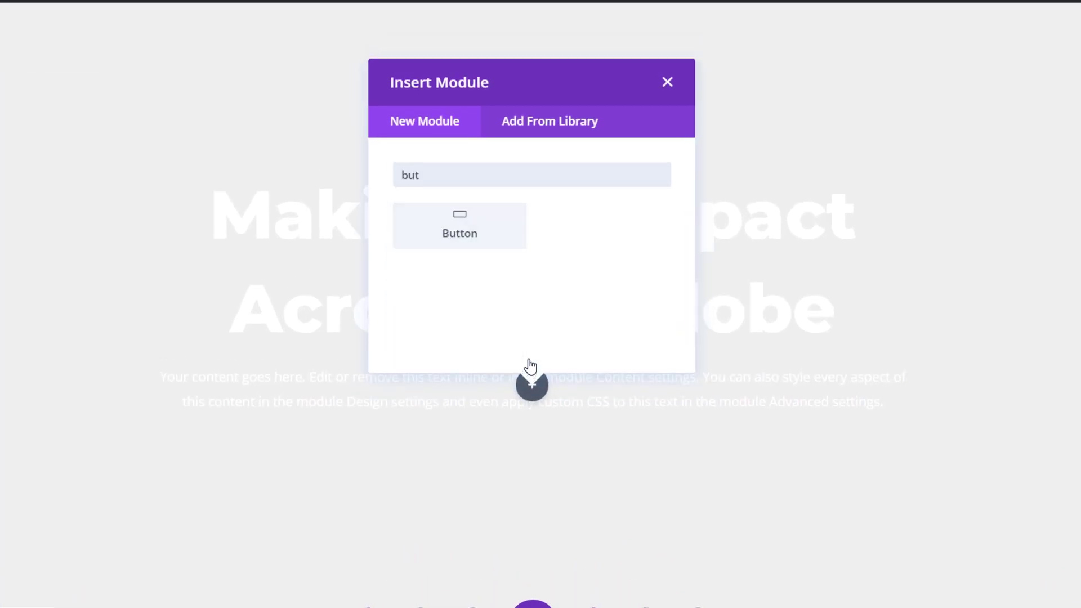
pyautogui.click(434, 241)
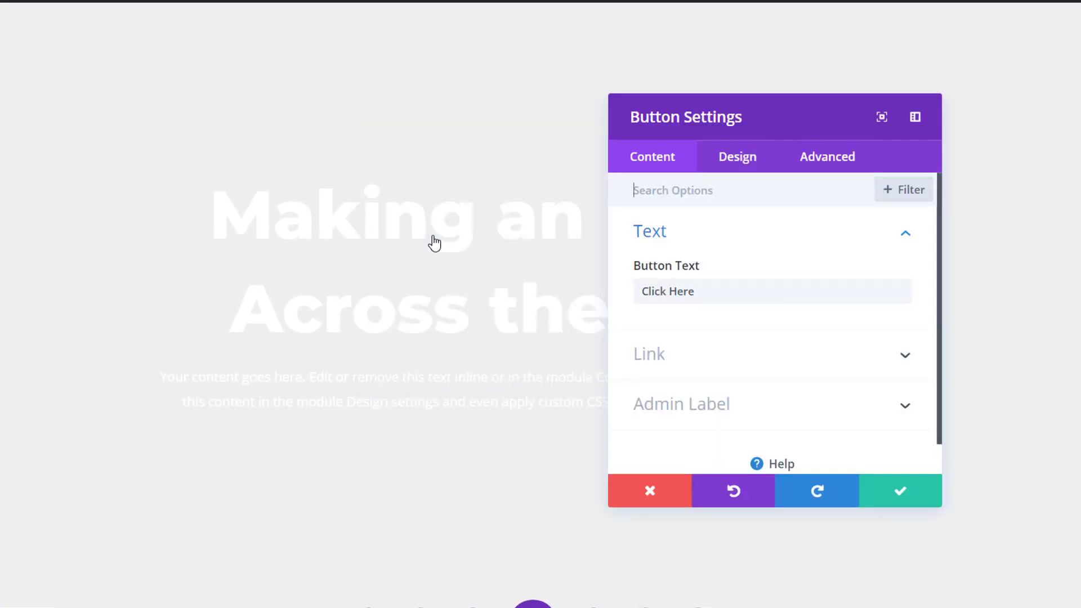
# Set the button text to "read more" and align the button to the center.
pyautogui.click(717, 288)
pyautogui.hotkey('ctrl', 'a')
pyautogui.write('re')
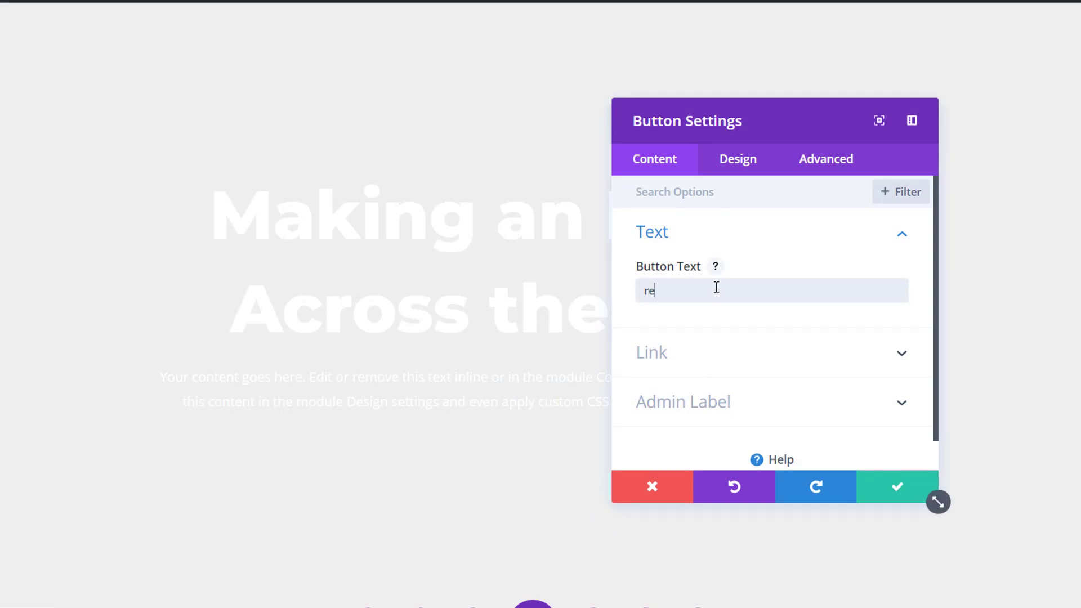
pyautogui.write('ad more')
pyautogui.click(738, 232)
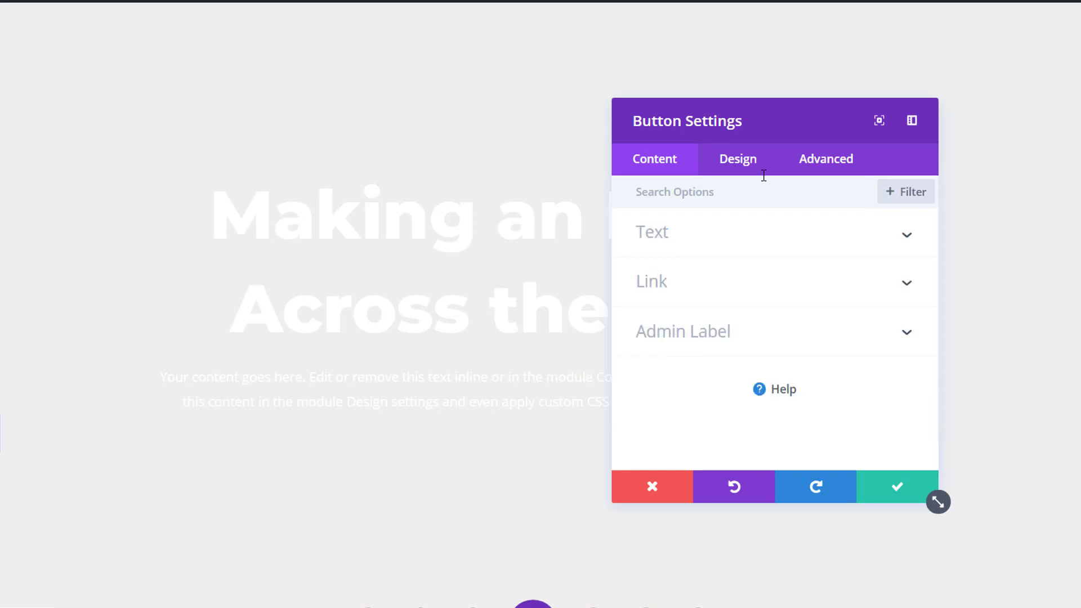
pyautogui.click(755, 164)
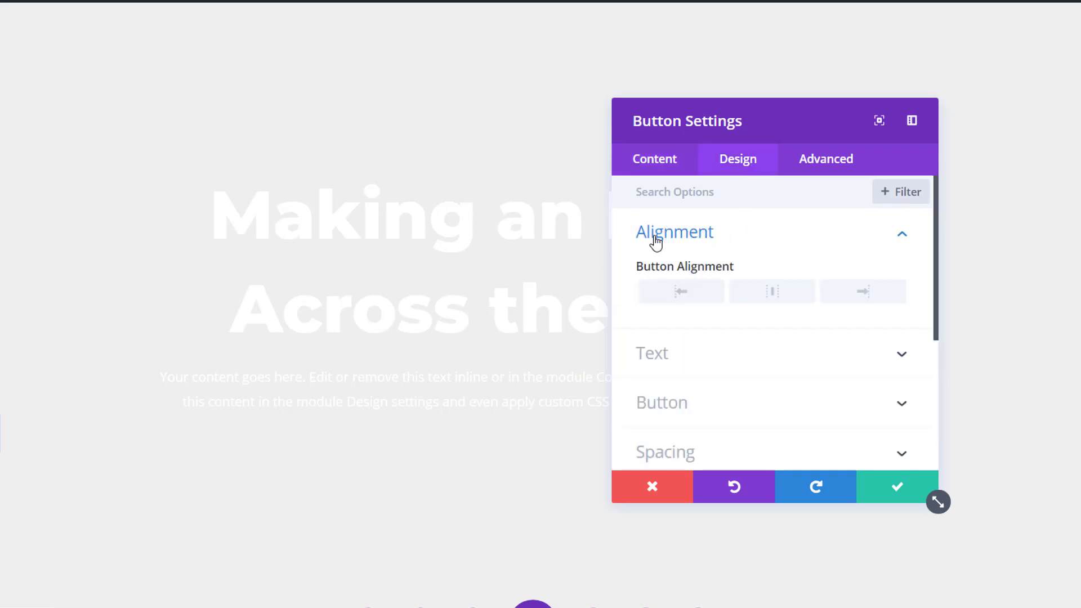
pyautogui.click(790, 297)
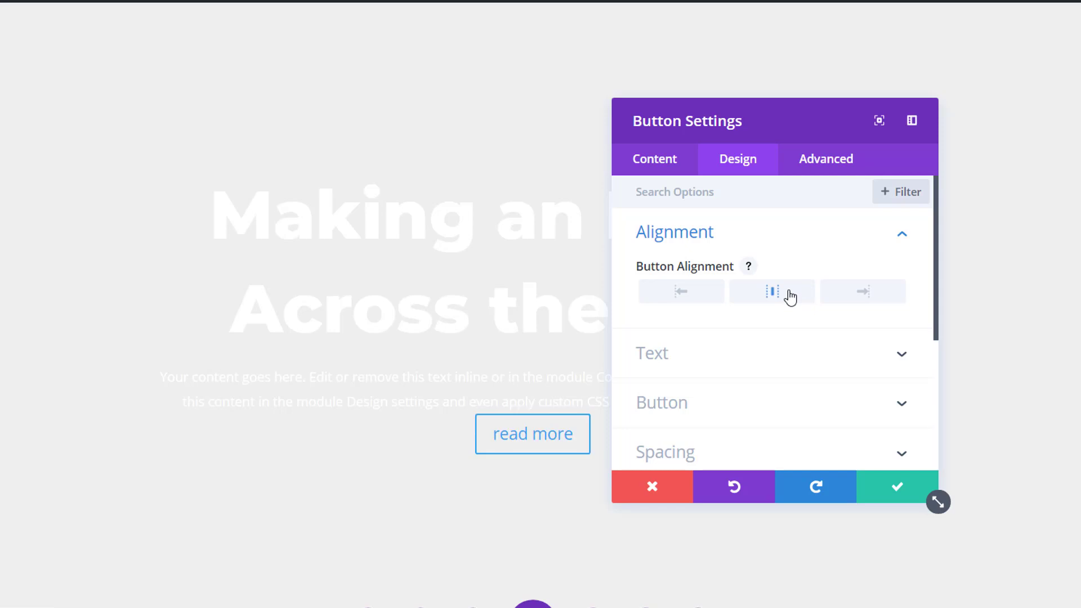
# Enable custom styles for the button and set its text size to 18px.
pyautogui.click(812, 396)
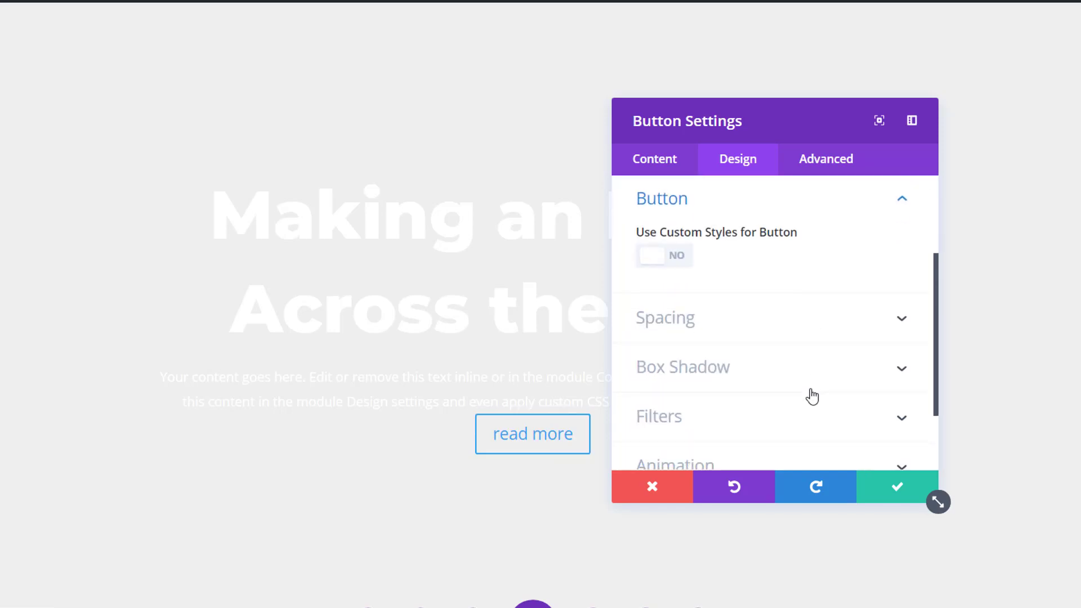
pyautogui.click(660, 256)
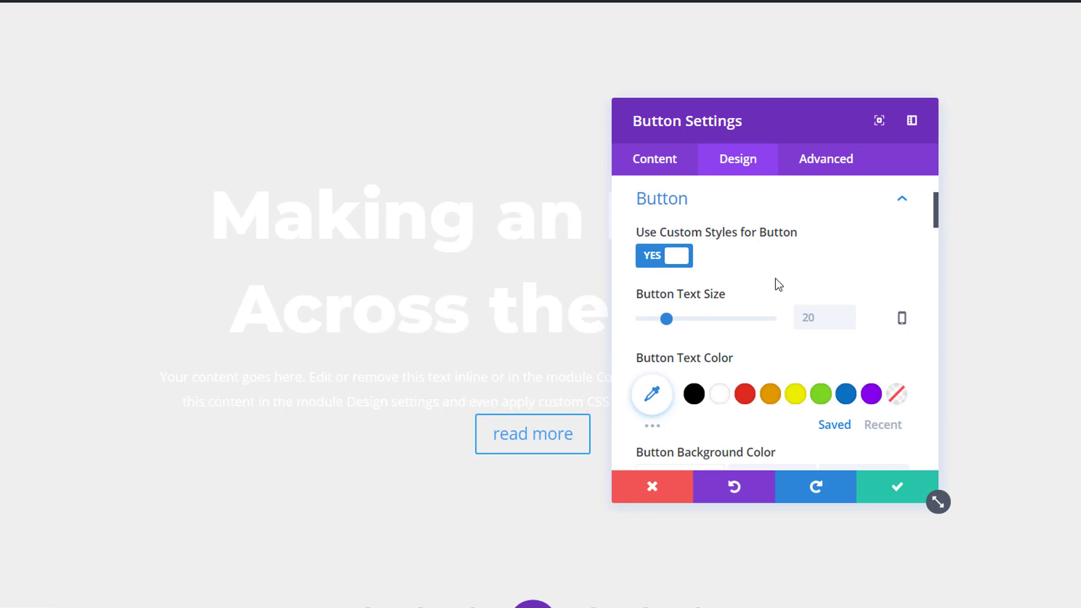
pyautogui.click(819, 320)
pyautogui.write('18px')
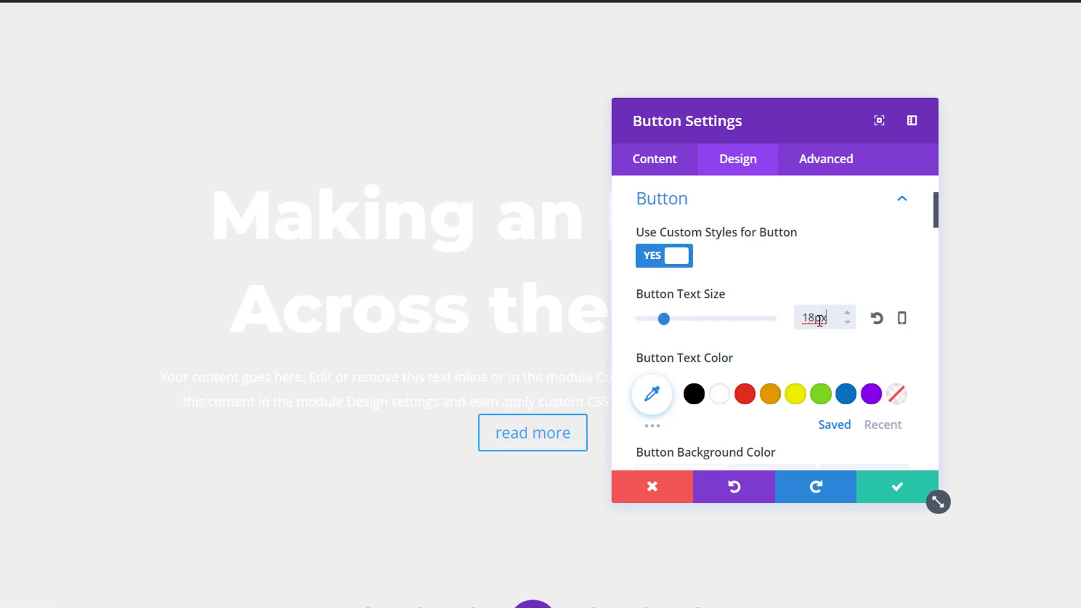
# Set the button's text color to black and its background color to white.
pyautogui.click(695, 391)
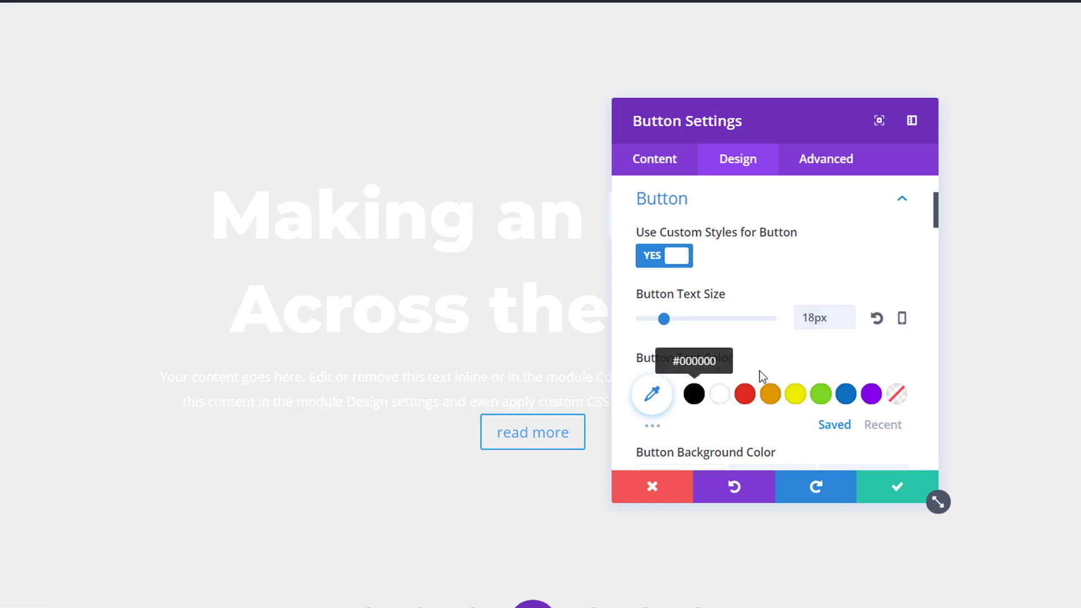
pyautogui.scroll(-3, 825, 352)
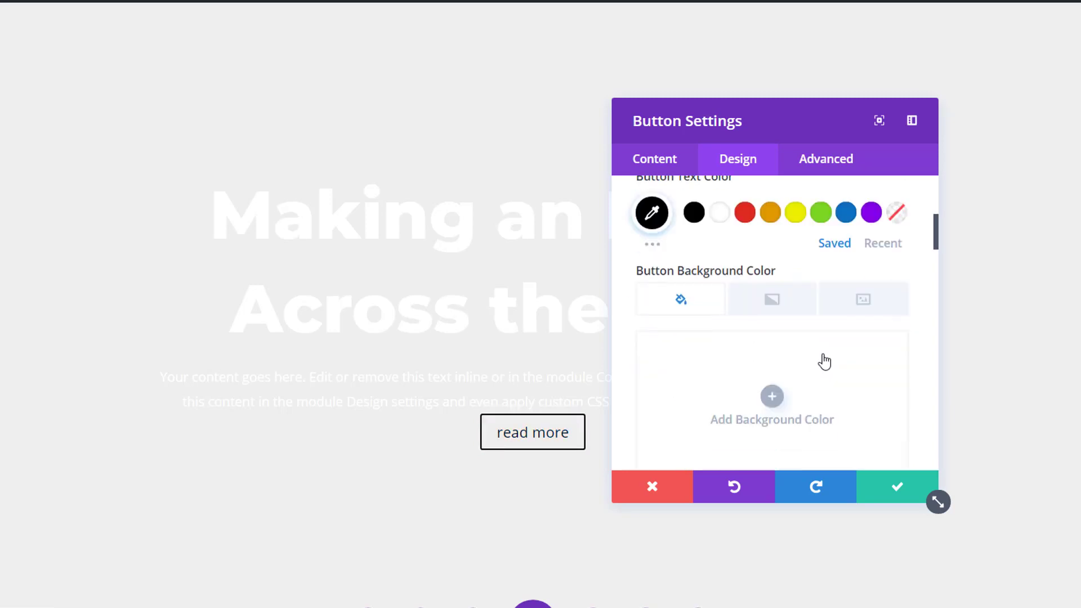
pyautogui.click(731, 376)
pyautogui.scroll(-3, 705, 344)
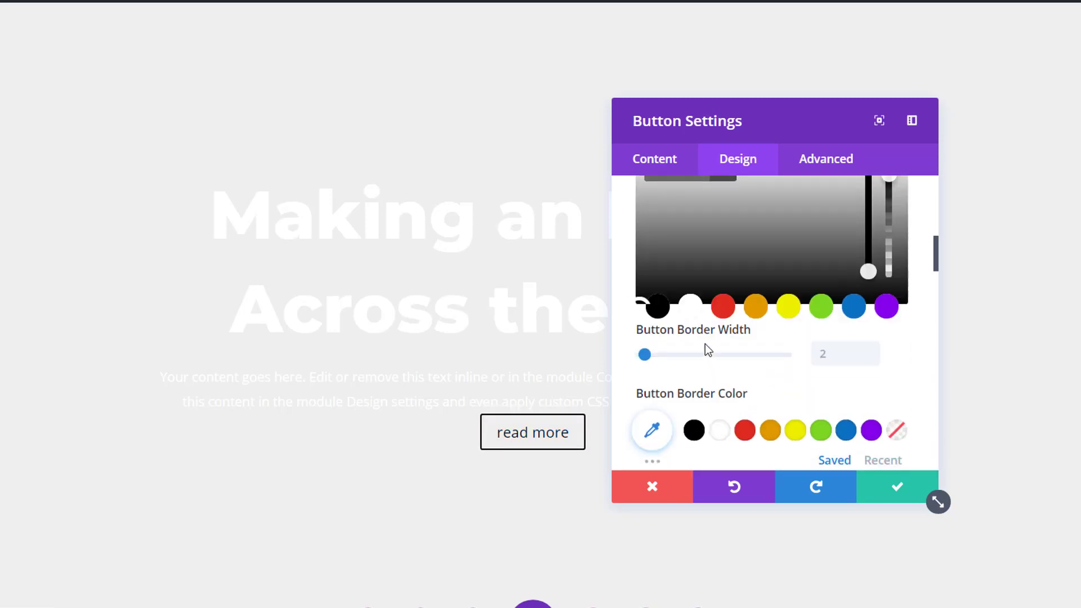
pyautogui.click(689, 308)
# Set the button's border width and border radius to 0px.
pyautogui.scroll(1, 660, 383)
pyautogui.moveTo(646, 378); pyautogui.dragTo(629, 373)
pyautogui.scroll(-3, 803, 394)
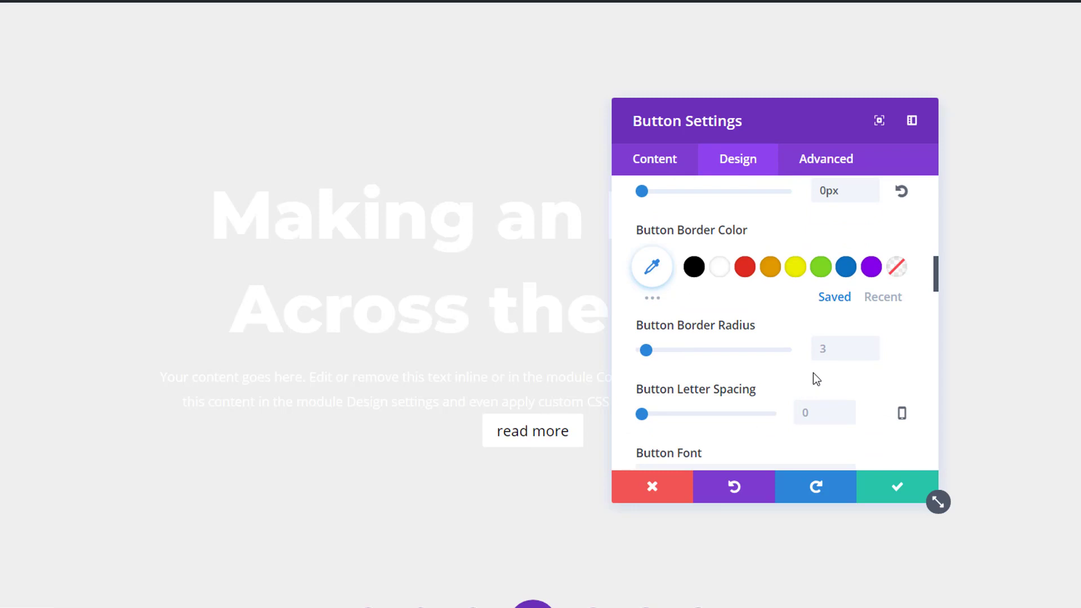
pyautogui.click(872, 354)
pyautogui.click(873, 354)
pyautogui.click(872, 354)
# Set the button's letter spacing to -1px and its font to Montserrat.
pyautogui.scroll(-2, 877, 405)
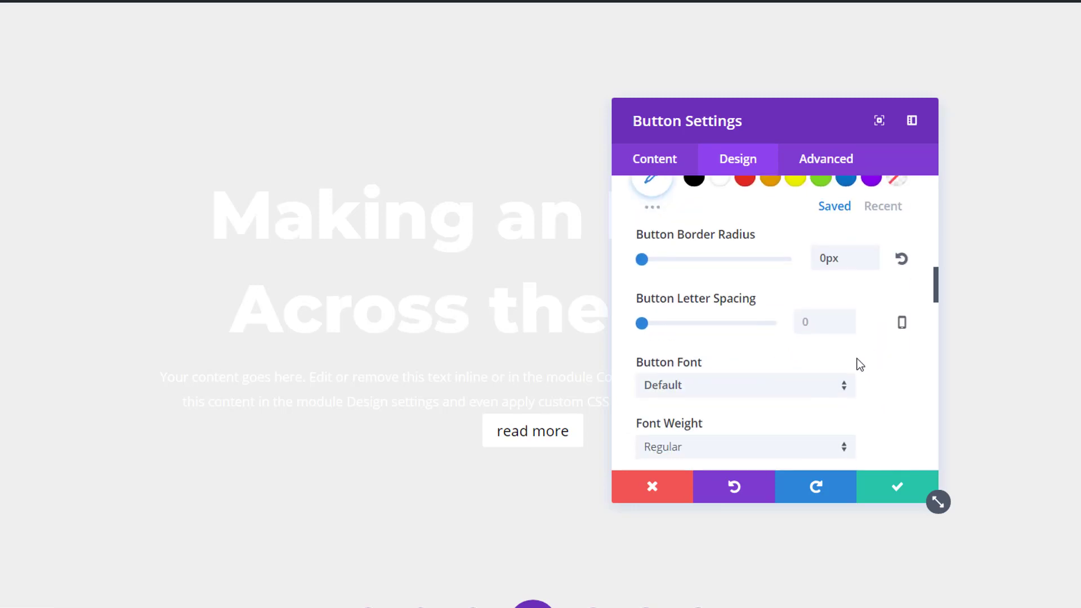
pyautogui.click(847, 327)
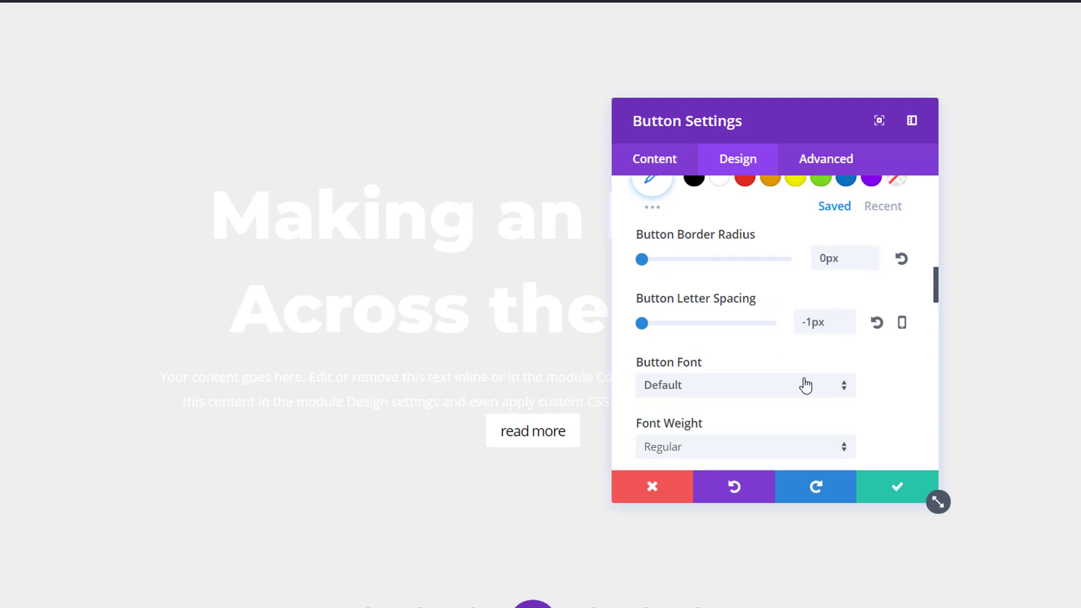
pyautogui.scroll(-2, 807, 381)
pyautogui.click(779, 298)
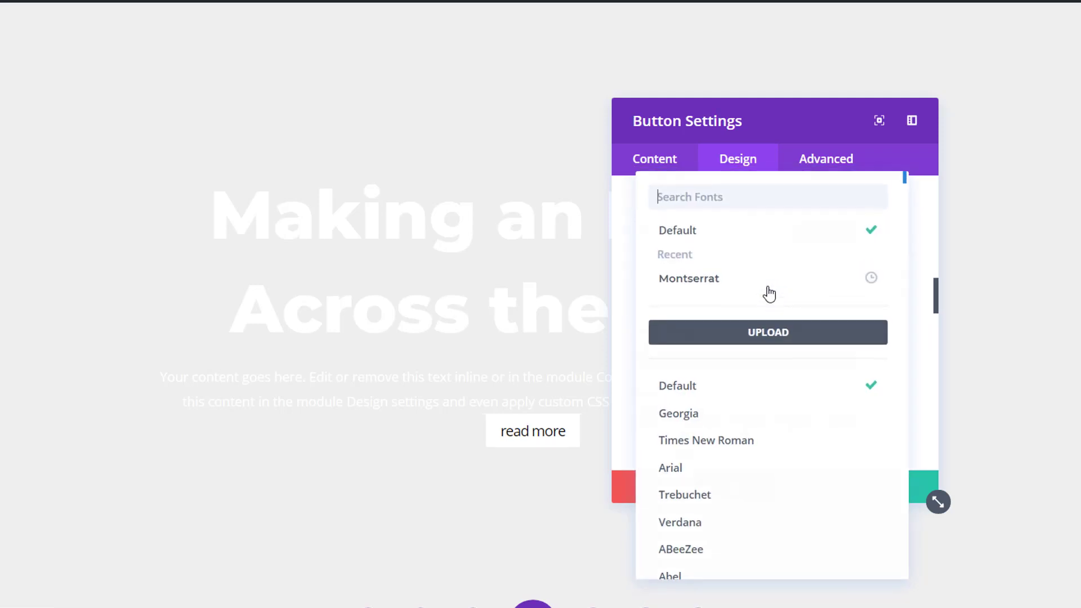
pyautogui.click(701, 292)
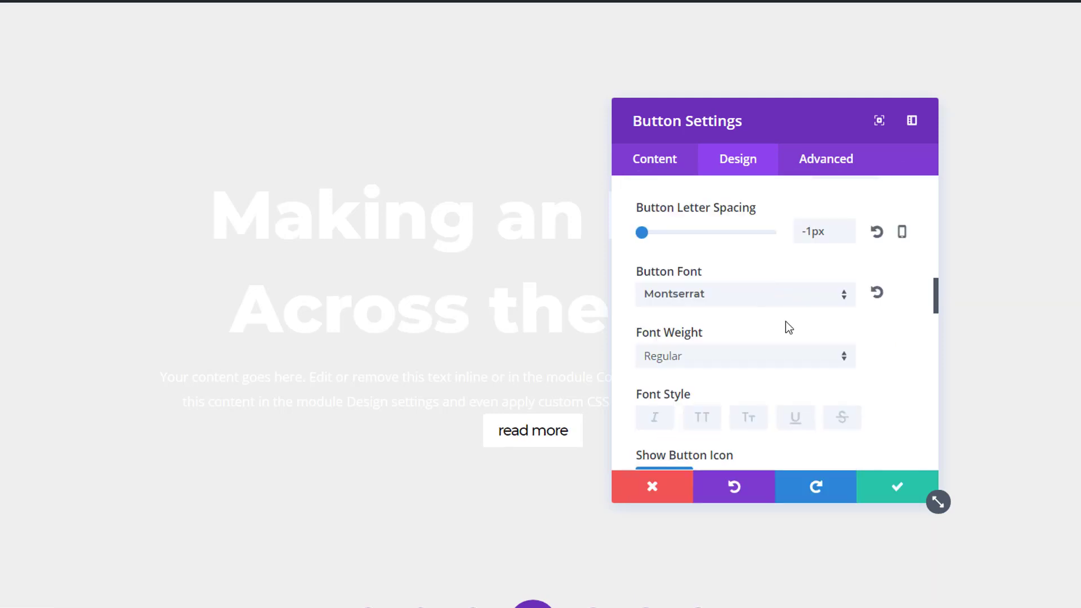
# Make the button text Ultra Bold and uppercase.
pyautogui.click(783, 365)
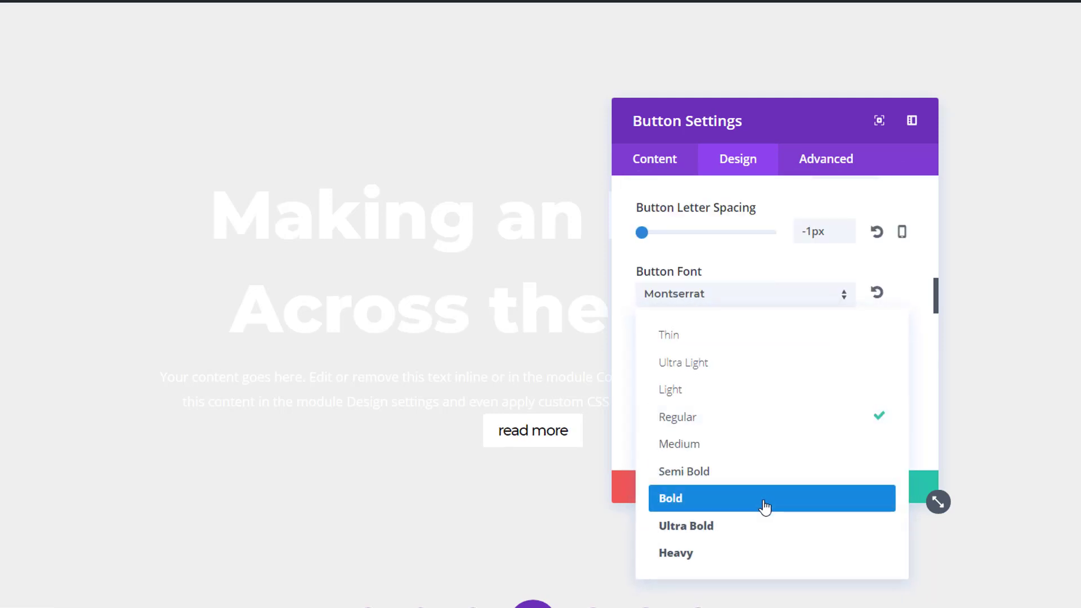
pyautogui.click(762, 523)
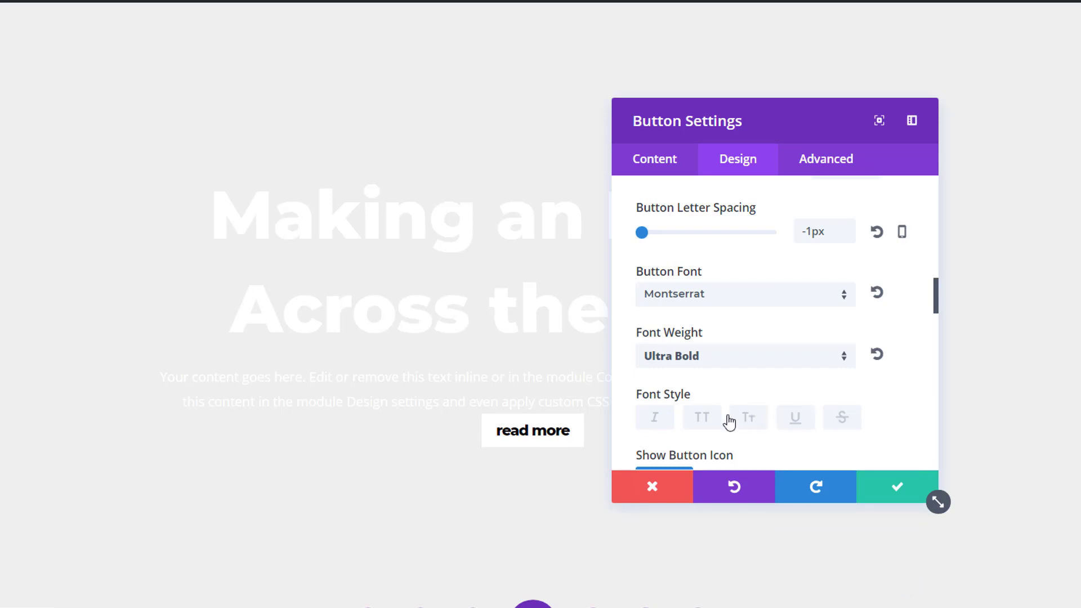
pyautogui.click(708, 420)
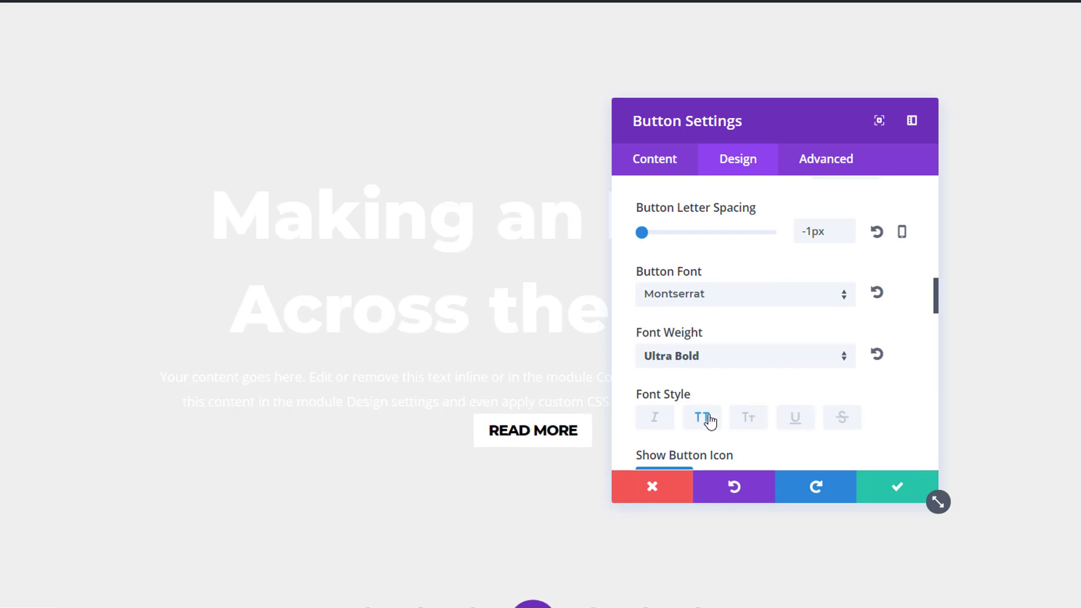
# Set the button's custom top margin to 25px, and save the module and the page.
pyautogui.scroll(-10, 729, 355)
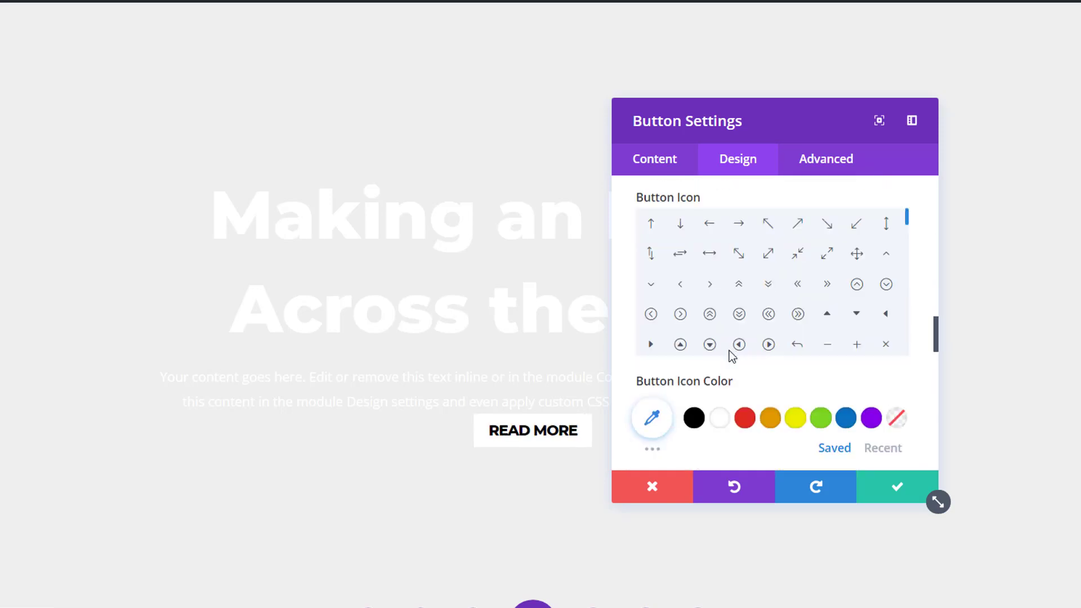
pyautogui.scroll(-15, 731, 353)
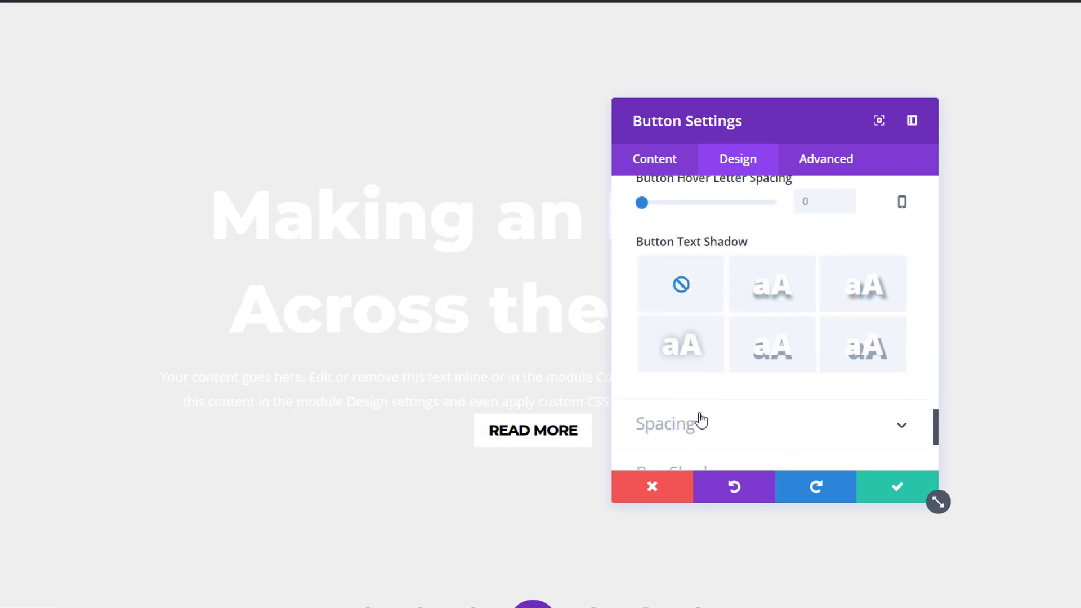
pyautogui.scroll(3, 698, 431)
pyautogui.click(639, 253)
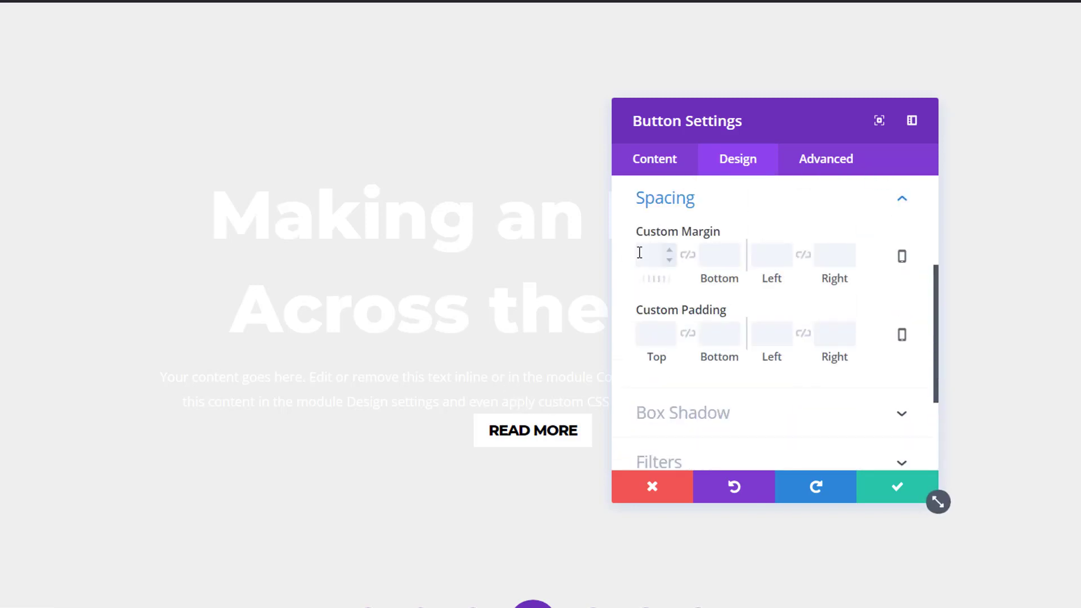
pyautogui.write('25px')
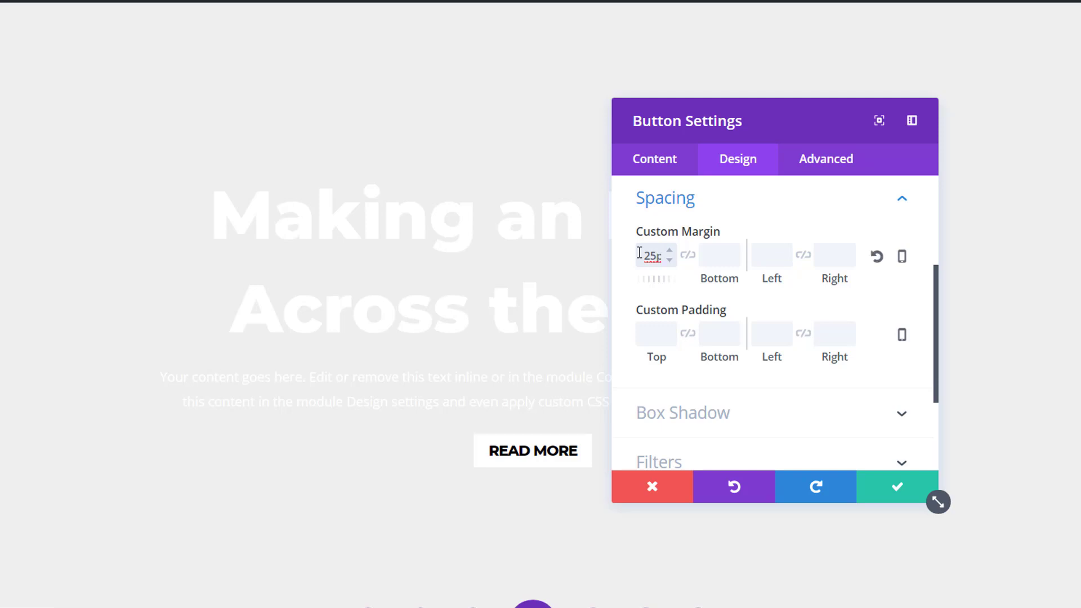
pyautogui.click(897, 487)
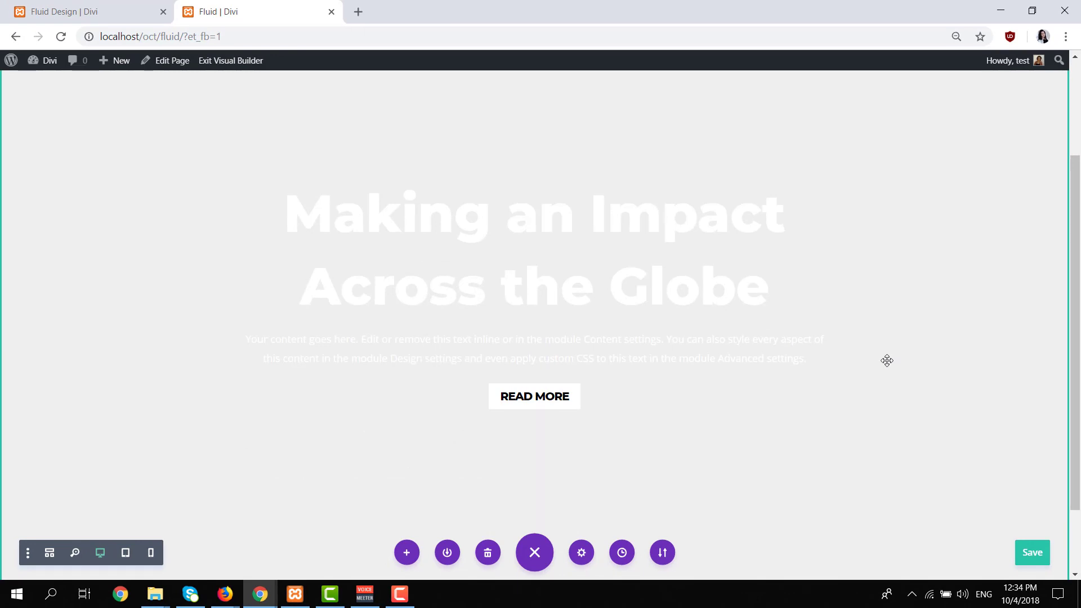
pyautogui.hotkey('ctrl', 's')
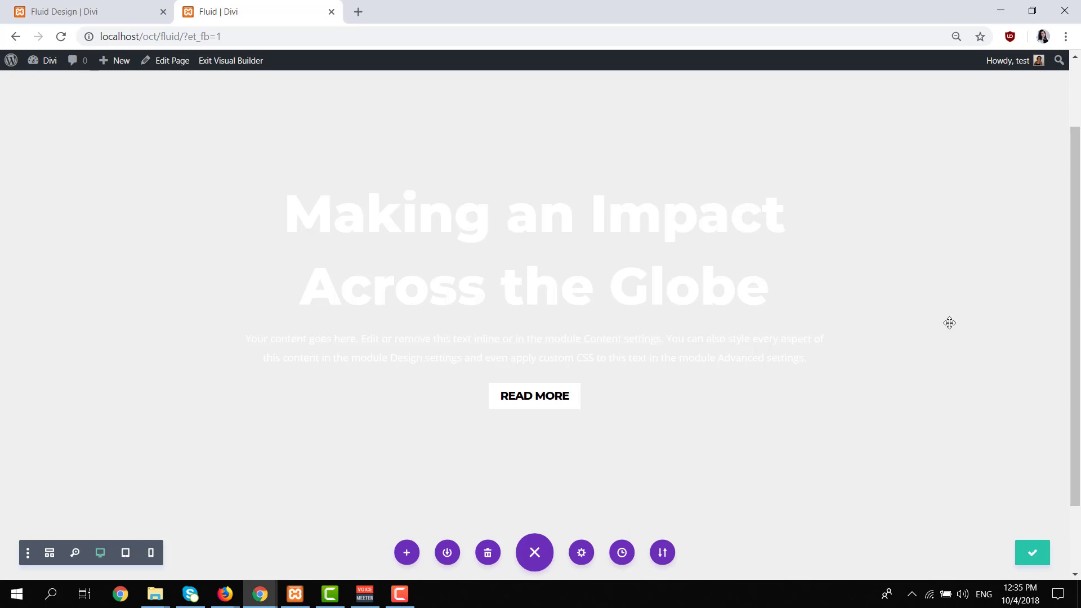
# Duplicate the hero section several times to provide copies for the other fluid backgrounds.
pyautogui.scroll(2, 950, 322)
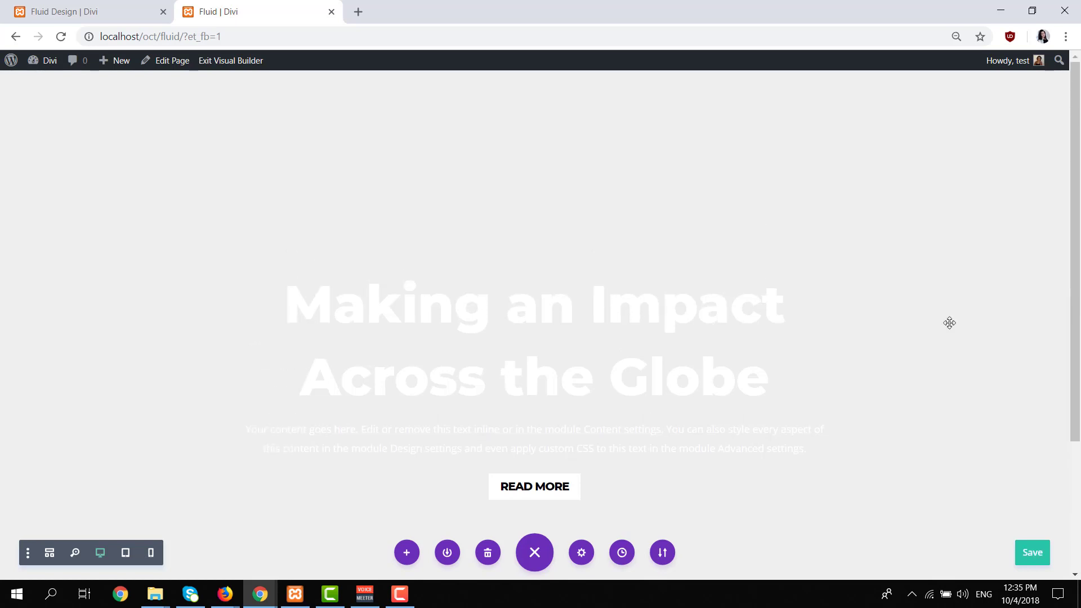
pyautogui.scroll(-3, 949, 323)
pyautogui.scroll(3, 951, 323)
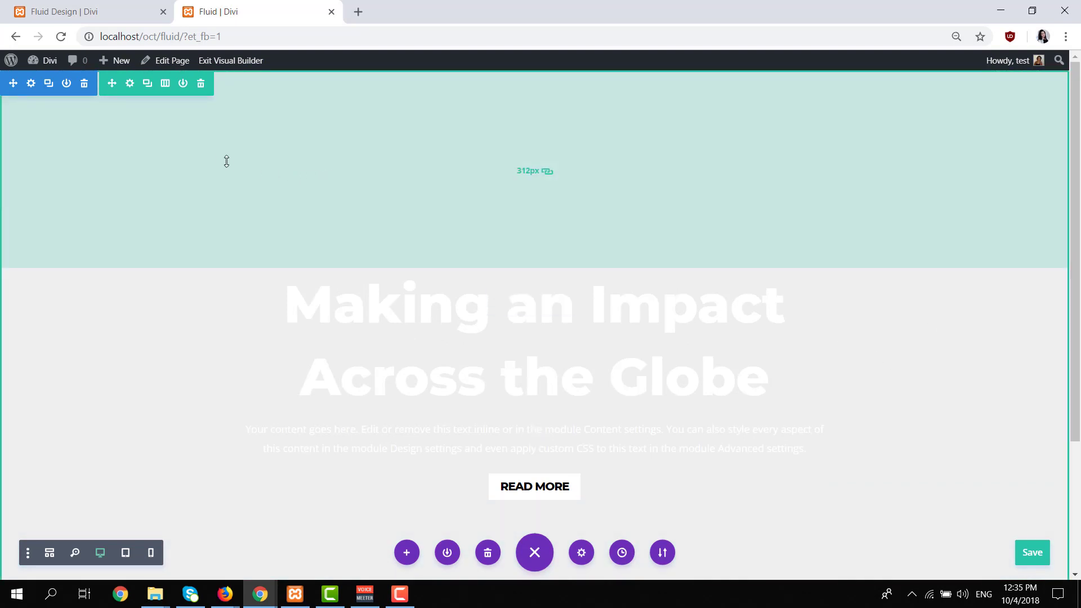
pyautogui.scroll(-3, 227, 163)
pyautogui.scroll(3, 311, 239)
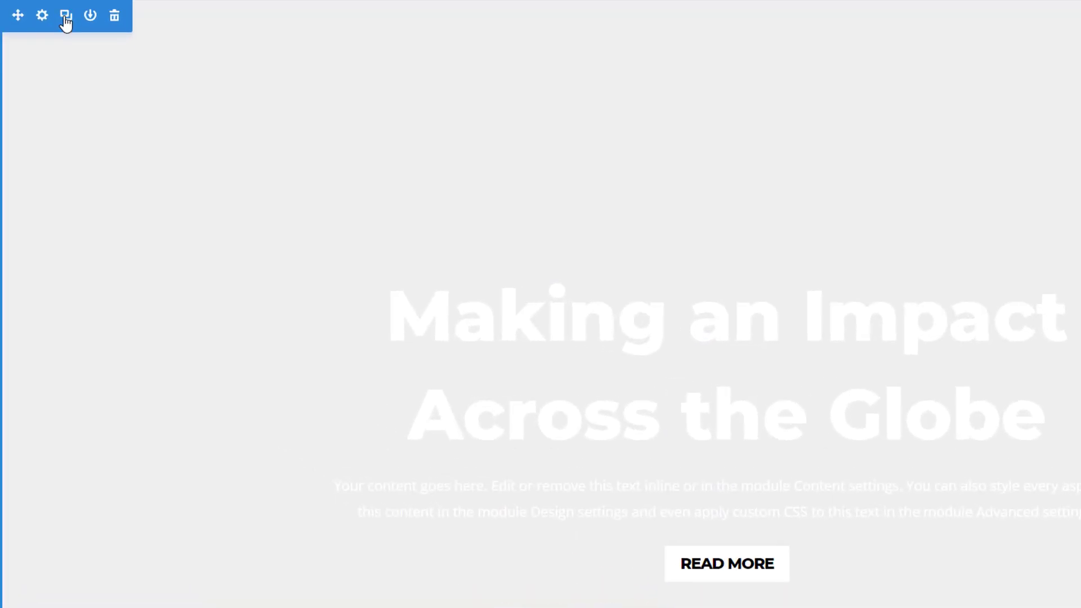
pyautogui.scroll(-3, 475, 176)
pyautogui.scroll(4, 475, 176)
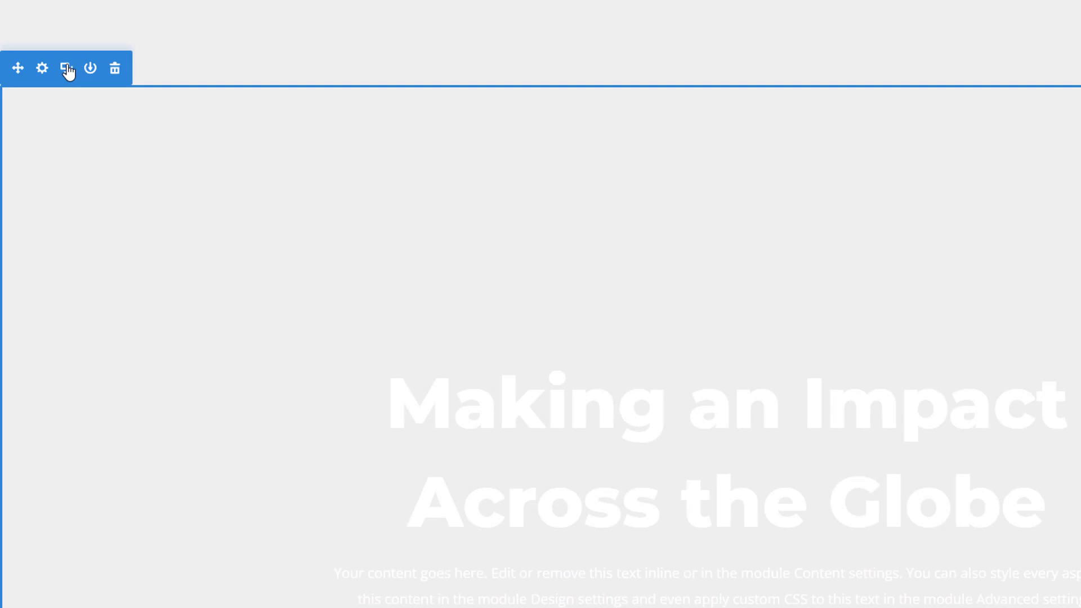
pyautogui.scroll(-5, 285, 325)
pyautogui.scroll(5, 243, 357)
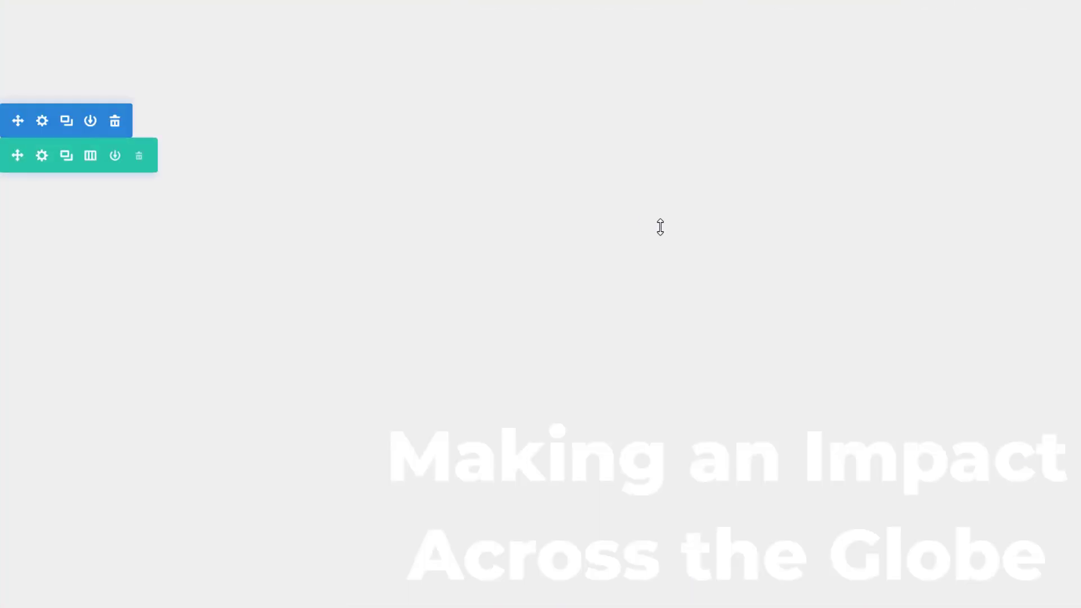
pyautogui.scroll(-3, 659, 227)
pyautogui.scroll(-7, 623, 231)
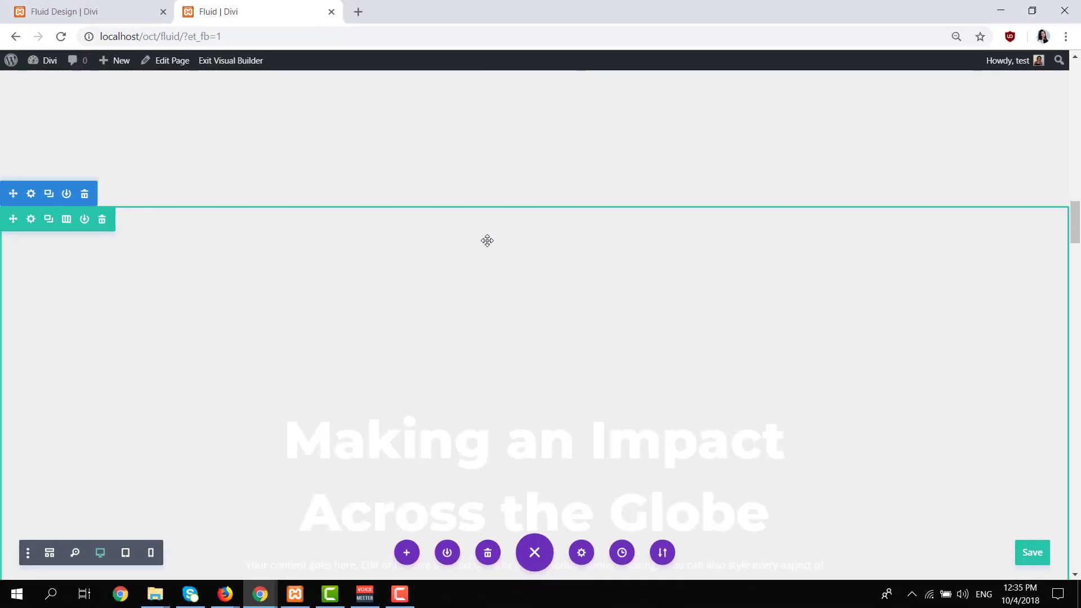
pyautogui.scroll(2, 623, 231)
pyautogui.scroll(6, 487, 241)
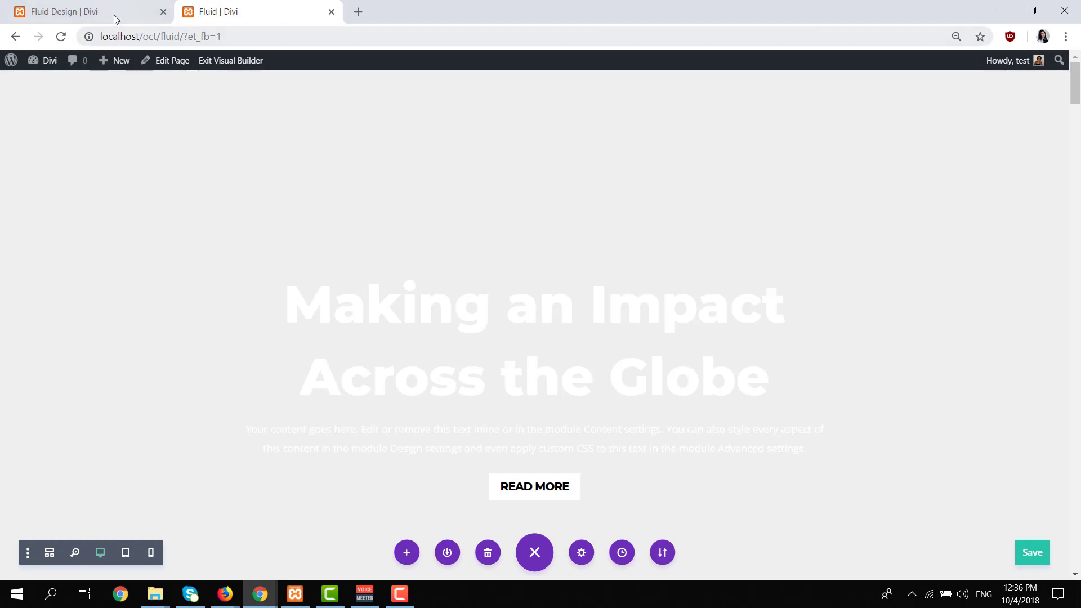
# Check the first hero in the Fluid Design example and add a background gradient to the Fluid page's first section.
pyautogui.click(115, 14)
pyautogui.moveTo(582, 287)
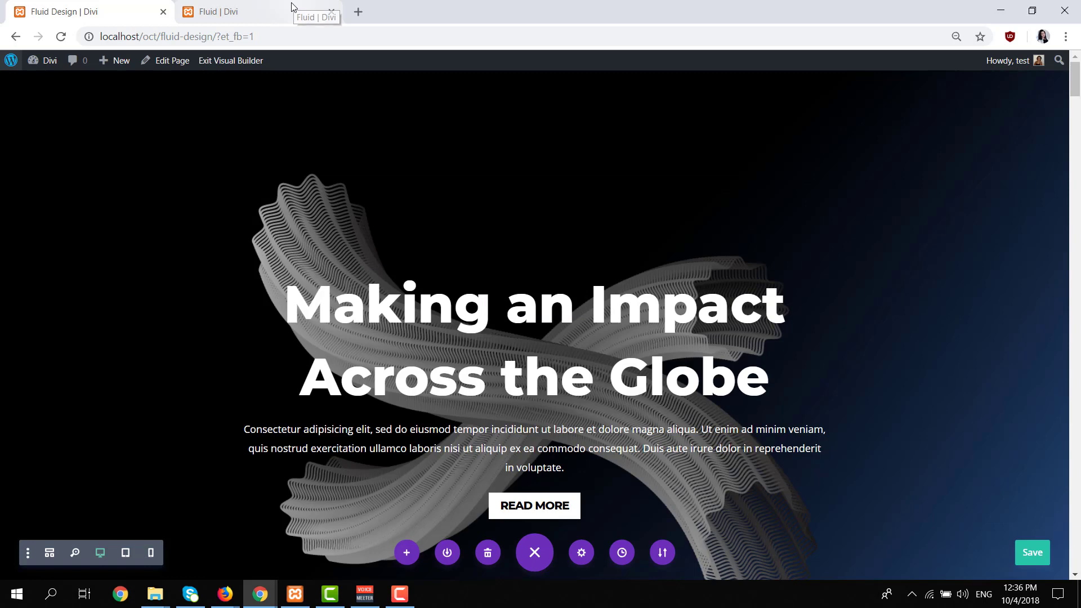
pyautogui.click(292, 8)
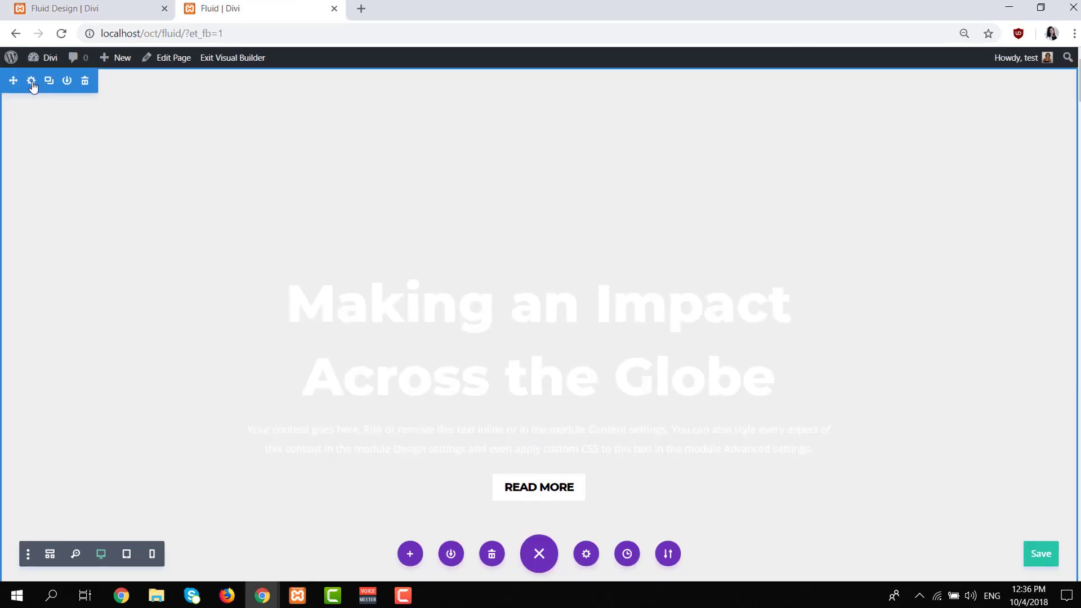
pyautogui.click(31, 83)
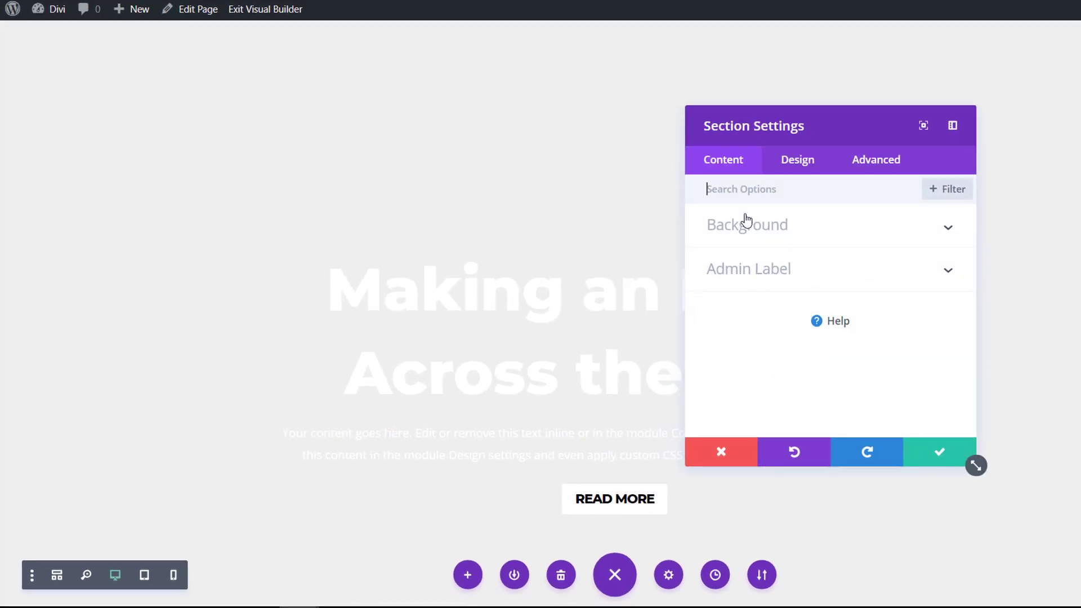
pyautogui.click(772, 228)
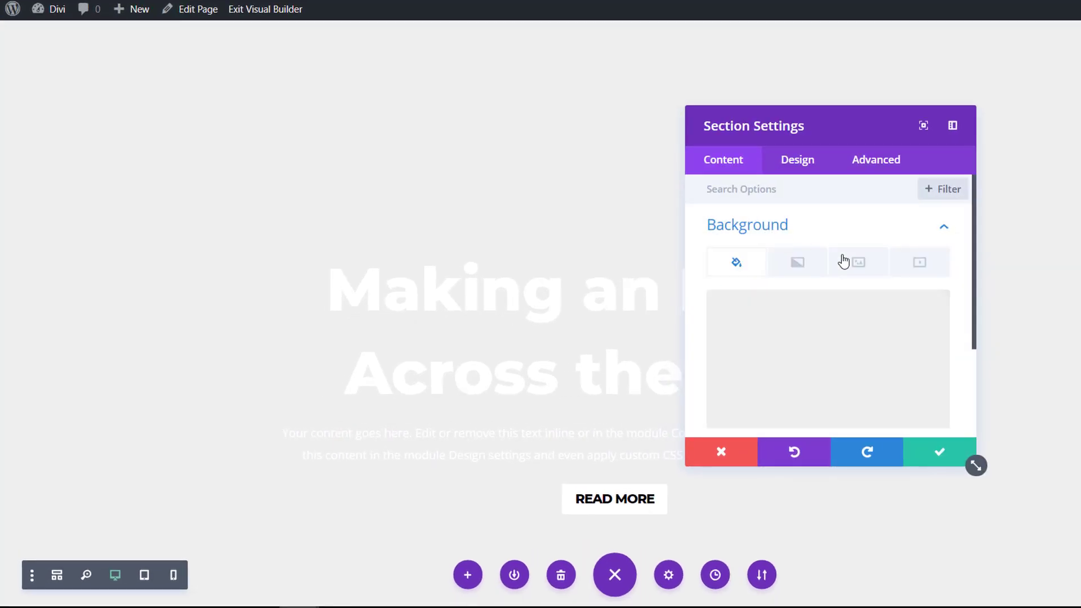
pyautogui.click(800, 270)
pyautogui.click(872, 338)
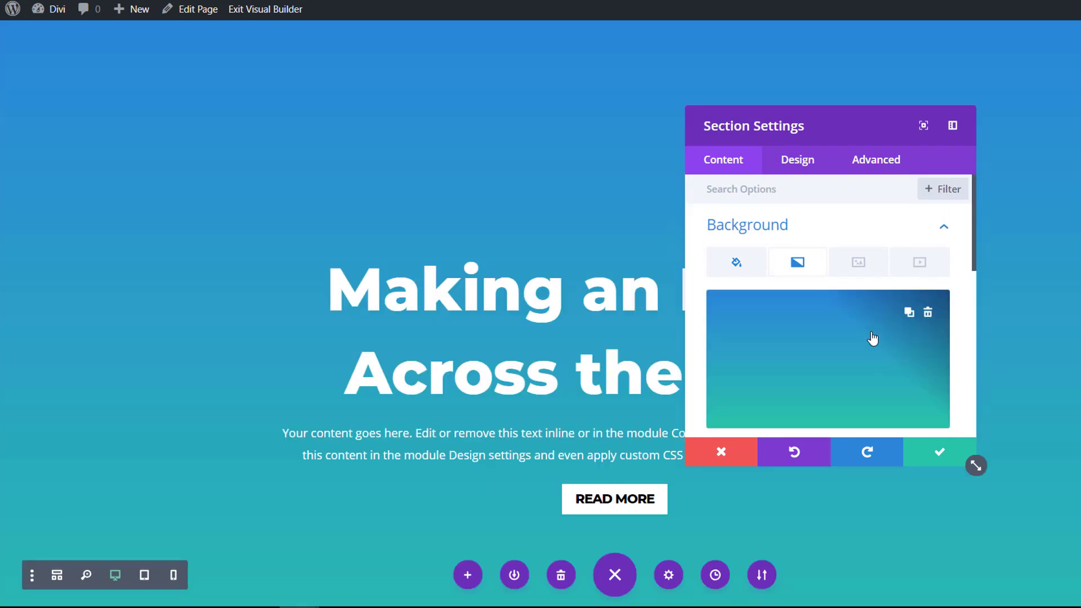
# Set the first section's gradient colors to black (#000000) and a dark blue.
pyautogui.scroll(-3, 847, 369)
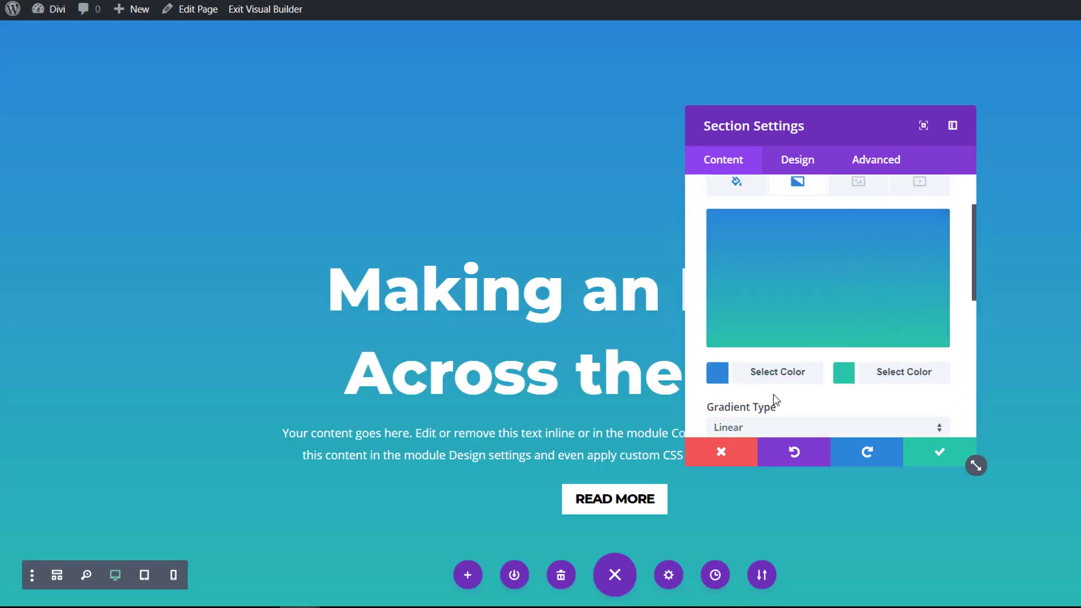
pyautogui.click(774, 384)
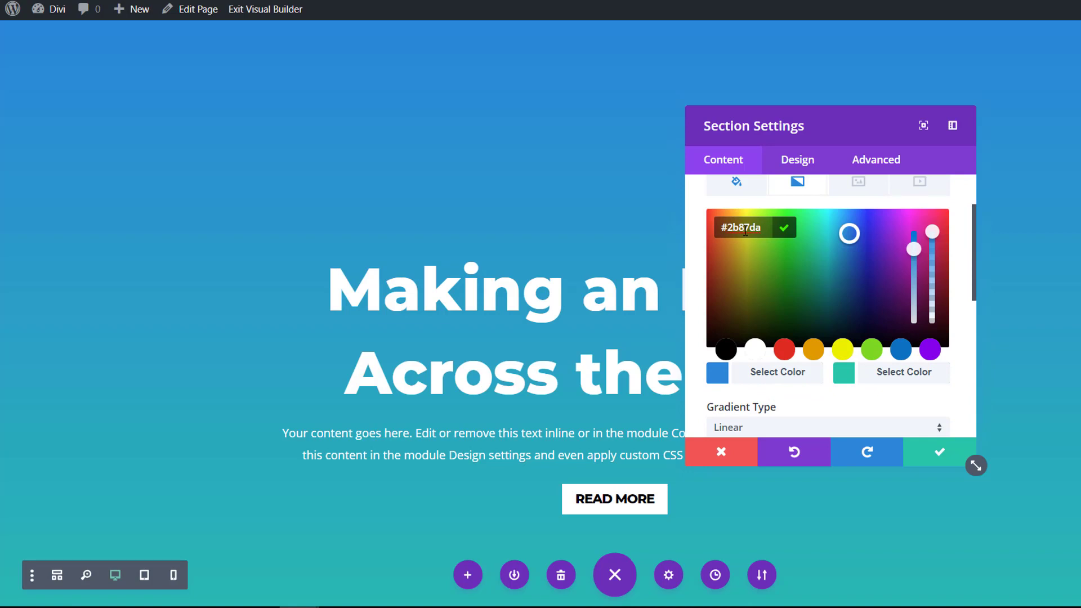
pyautogui.click(730, 351)
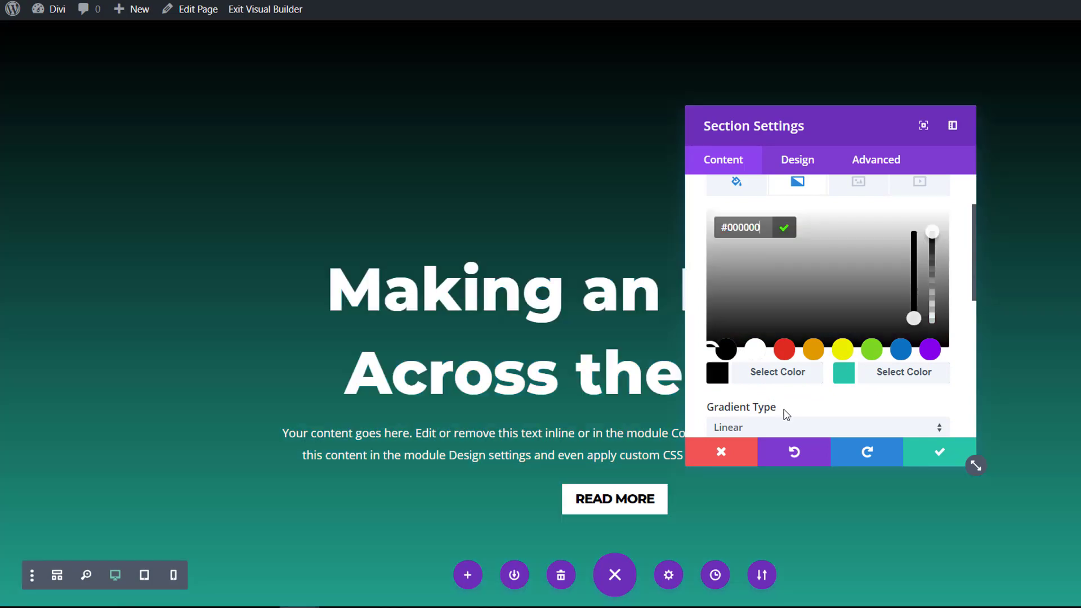
pyautogui.click(892, 376)
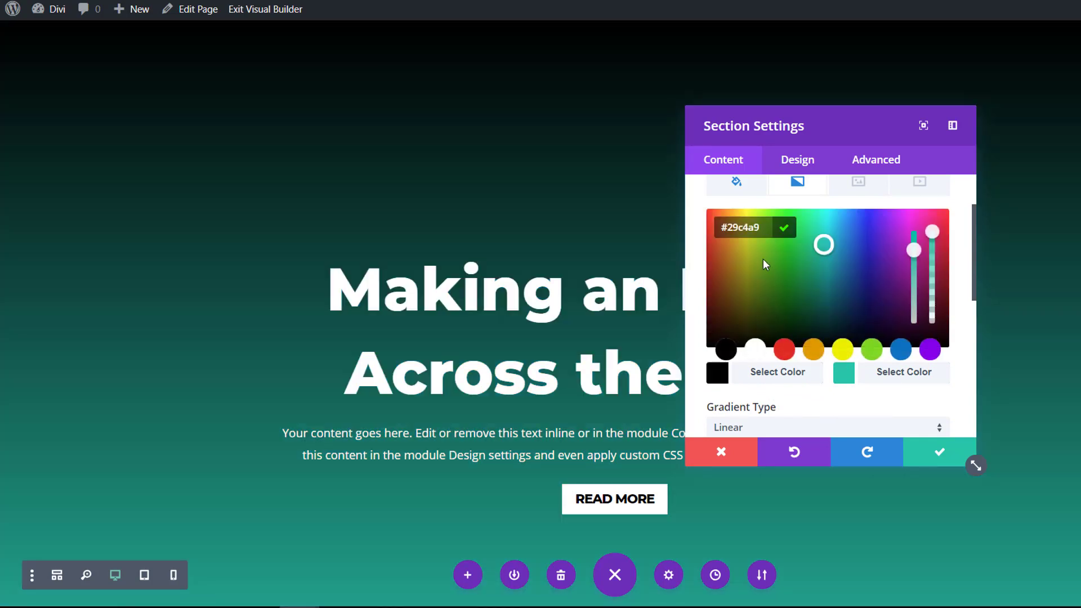
pyautogui.moveTo(765, 227); pyautogui.dragTo(693, 221)
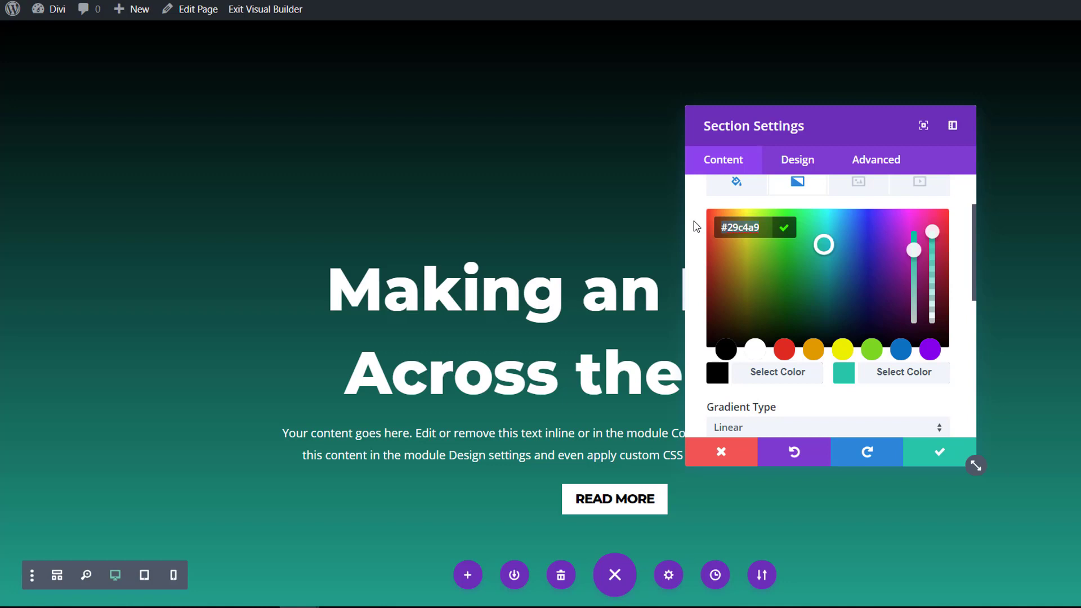
pyautogui.write('#2d5b9b')
pyautogui.scroll(-1, 760, 315)
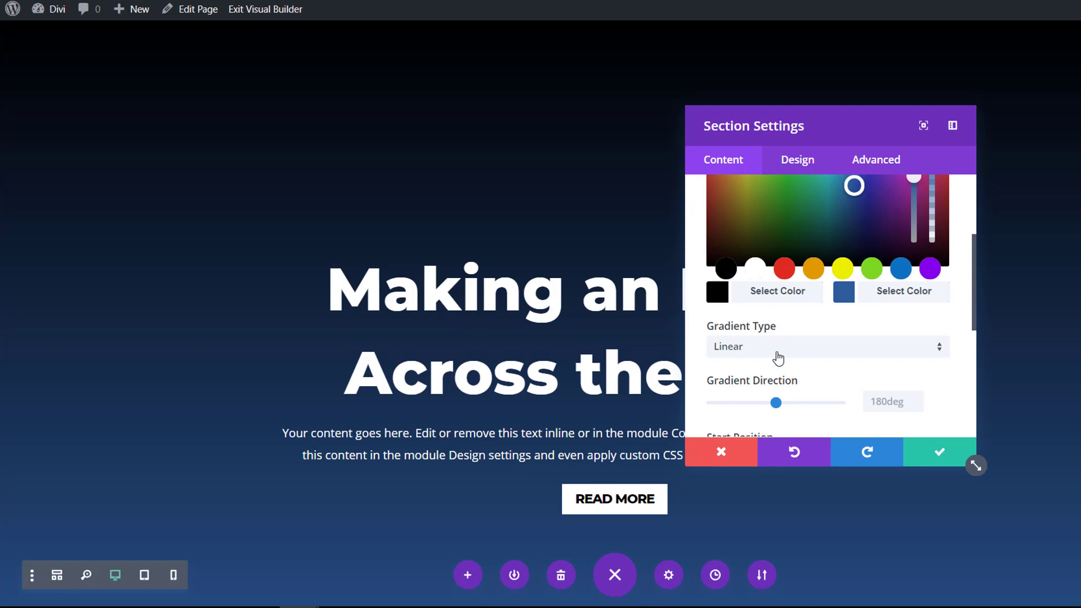
pyautogui.scroll(-1, 748, 352)
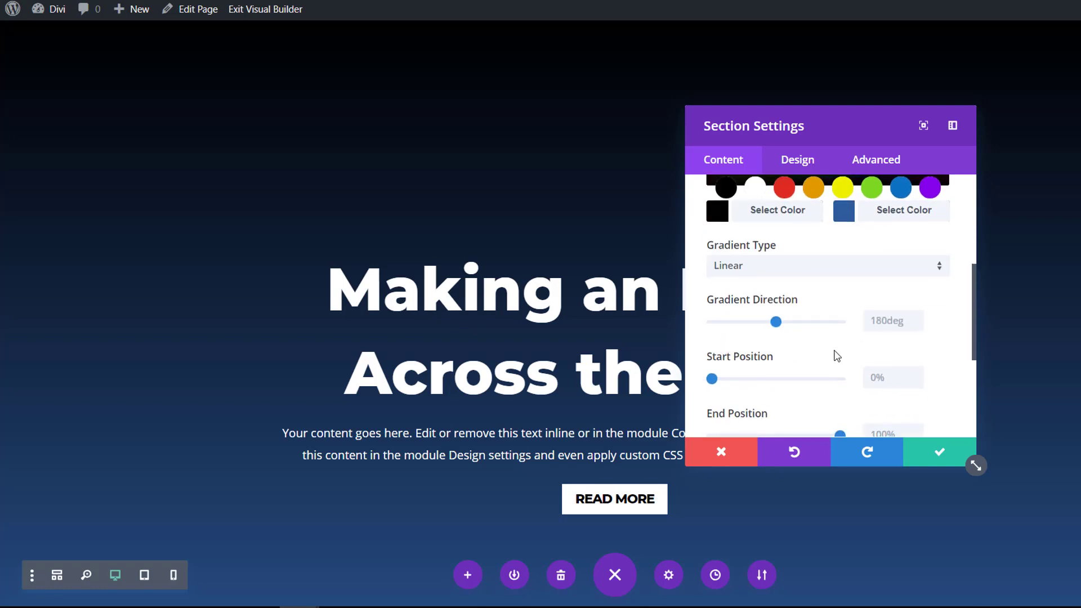
# Set the first section's gradient direction to 137deg and its start position to 48%.
pyautogui.click(882, 319)
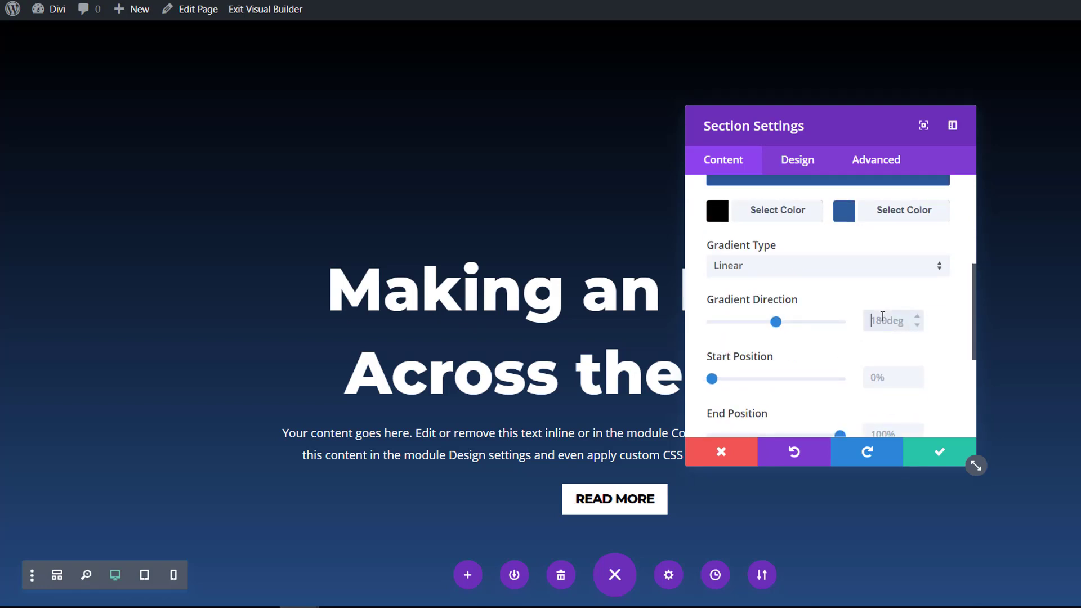
pyautogui.hotkey('ctrl', 'a')
pyautogui.write('137')
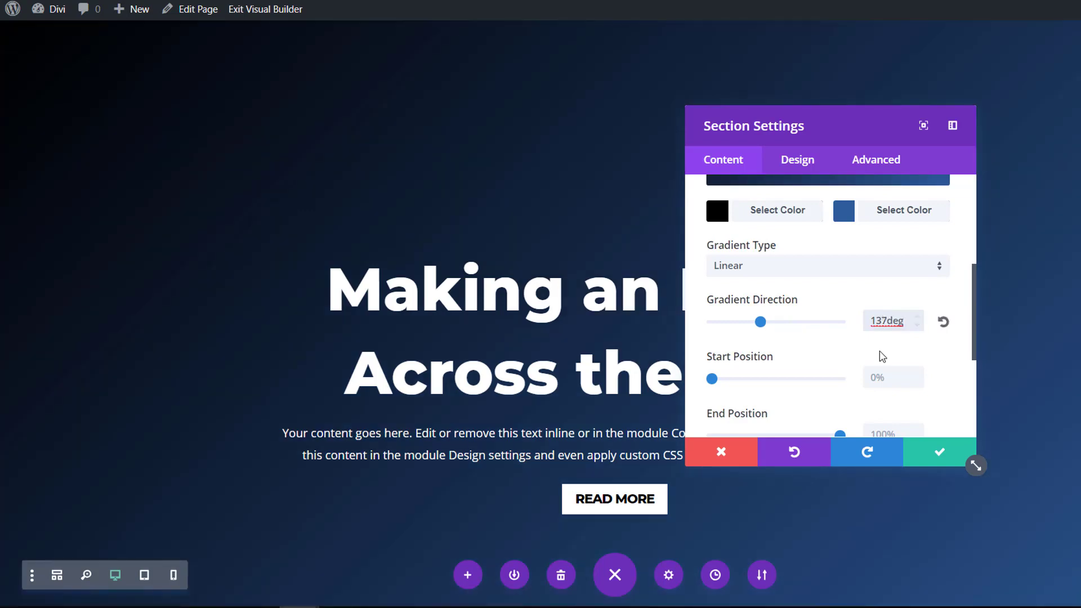
pyautogui.click(880, 373)
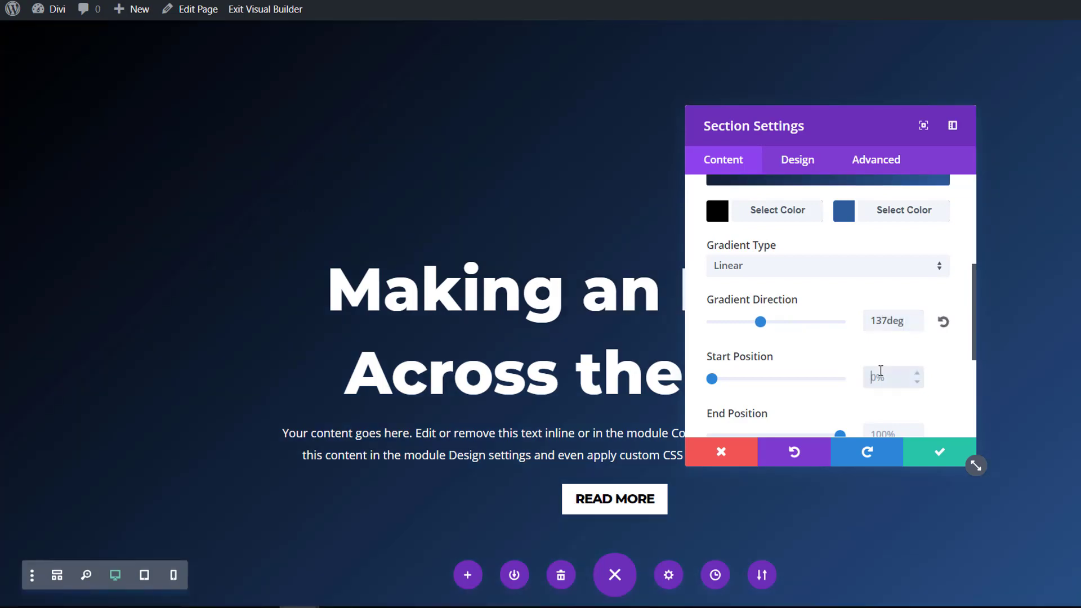
pyautogui.write('48')
# Upload fluid-style-1.png from the Fluid Background Images folder as the first section's background image.
pyautogui.scroll(3, 832, 369)
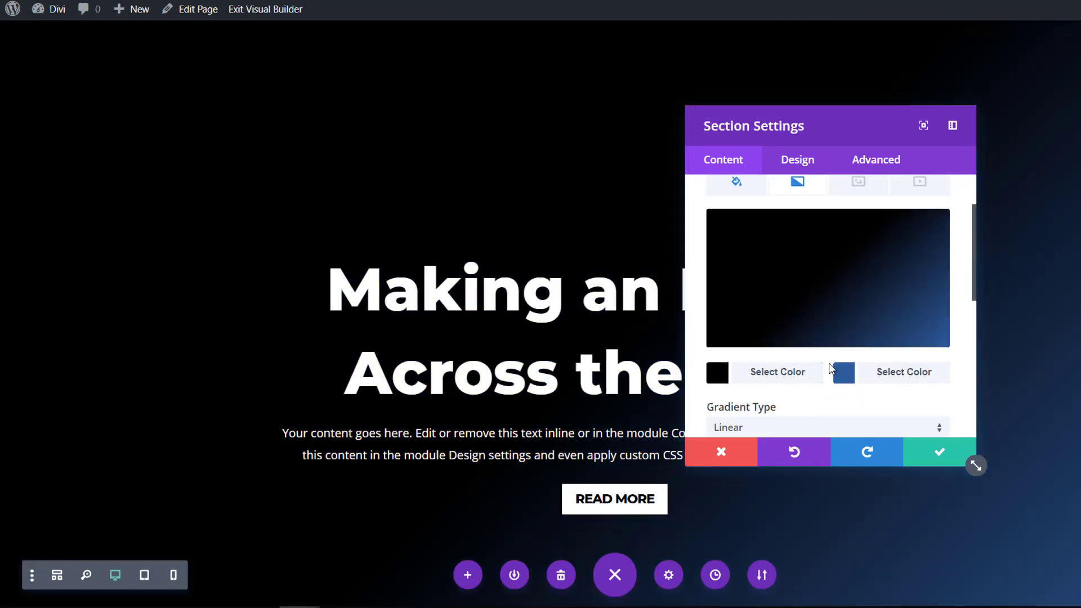
pyautogui.scroll(3, 831, 368)
pyautogui.click(842, 271)
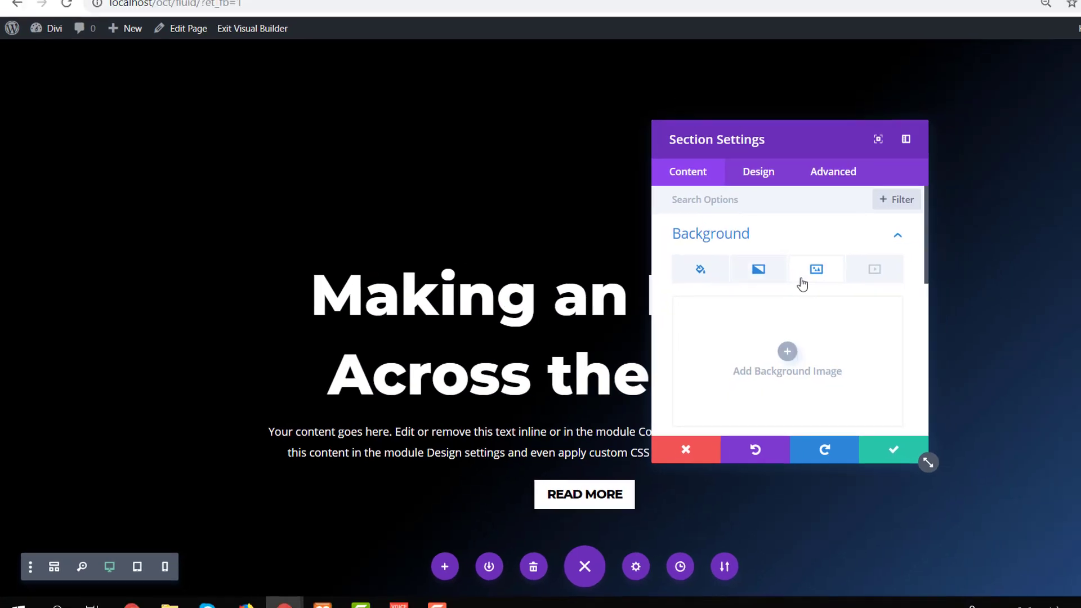
pyautogui.click(787, 351)
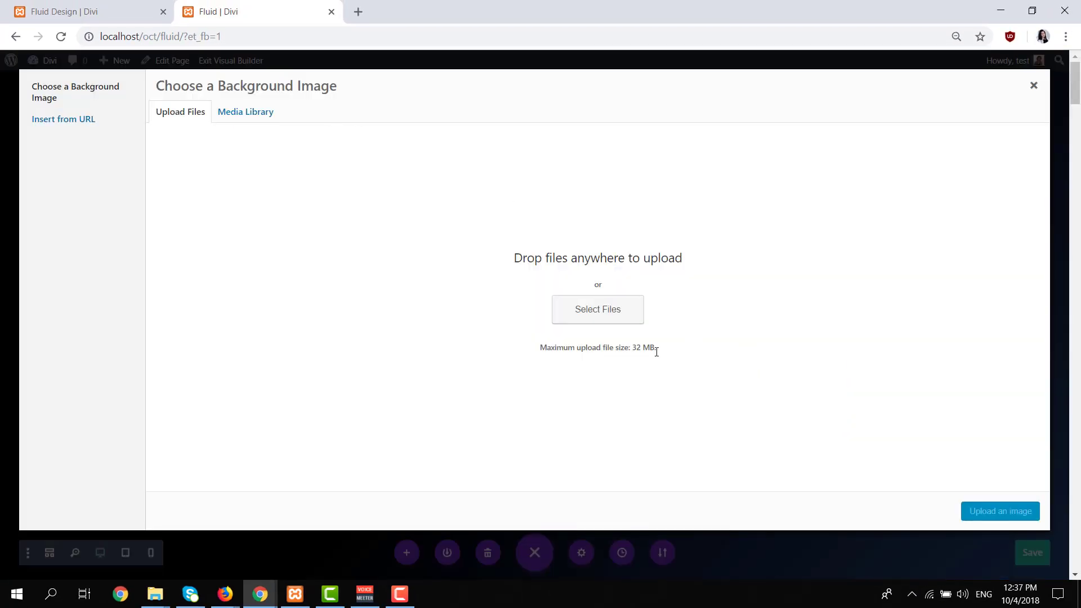
pyautogui.click(618, 309)
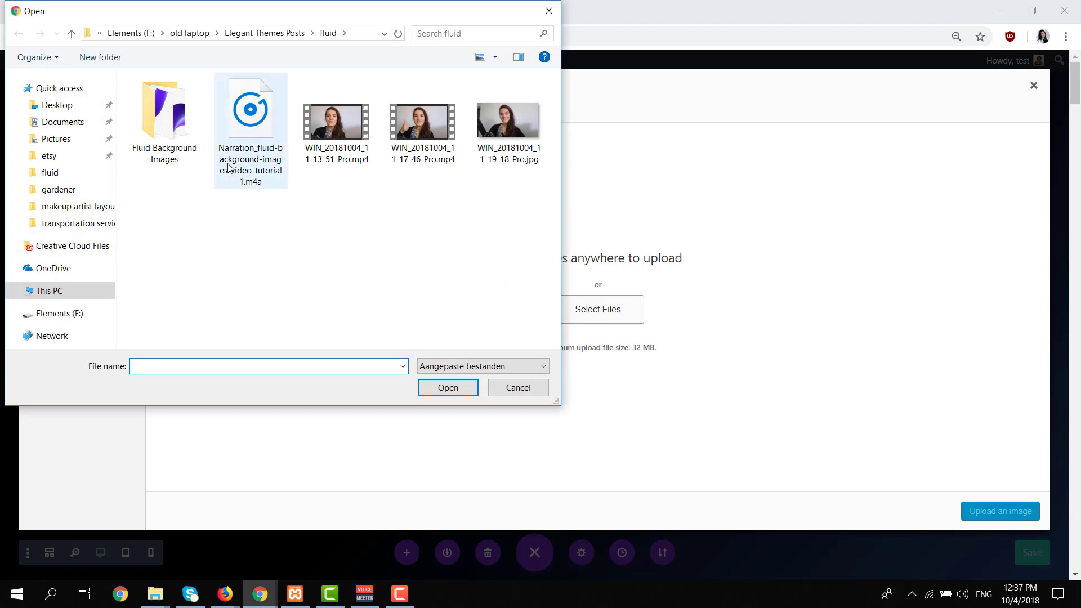
pyautogui.doubleClick(165, 113)
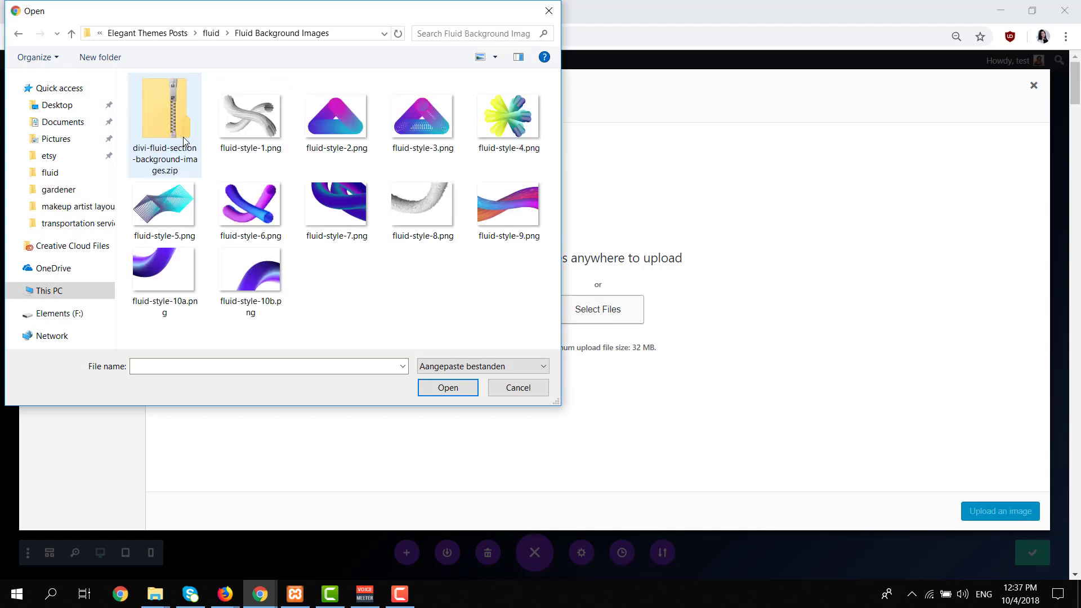
pyautogui.doubleClick(237, 102)
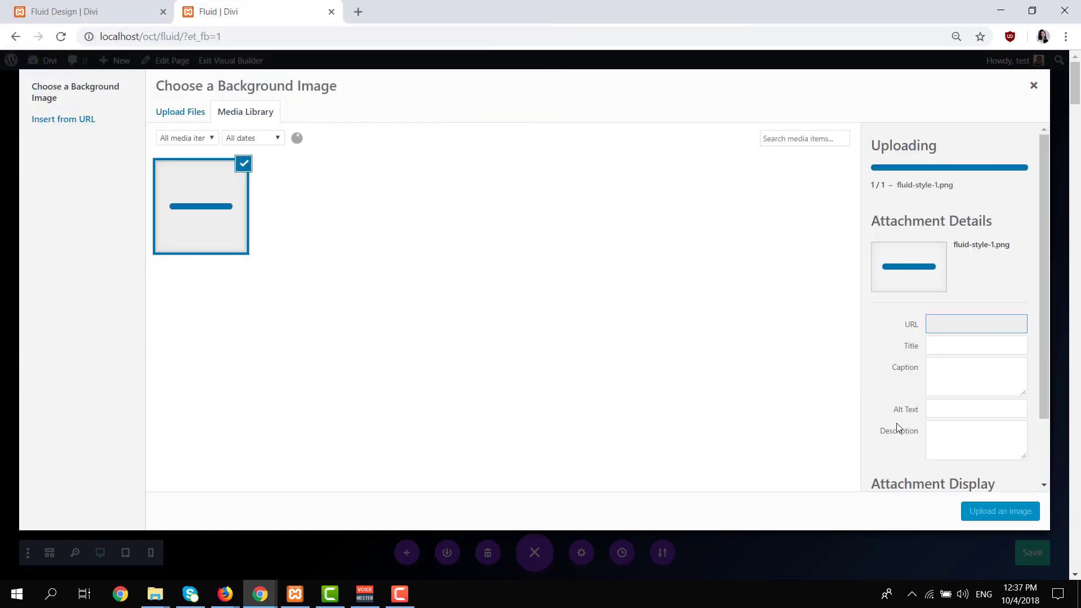
pyautogui.click(999, 511)
# Set the first section's background image size to Actual Size and save the section settings.
pyautogui.scroll(-3, 760, 372)
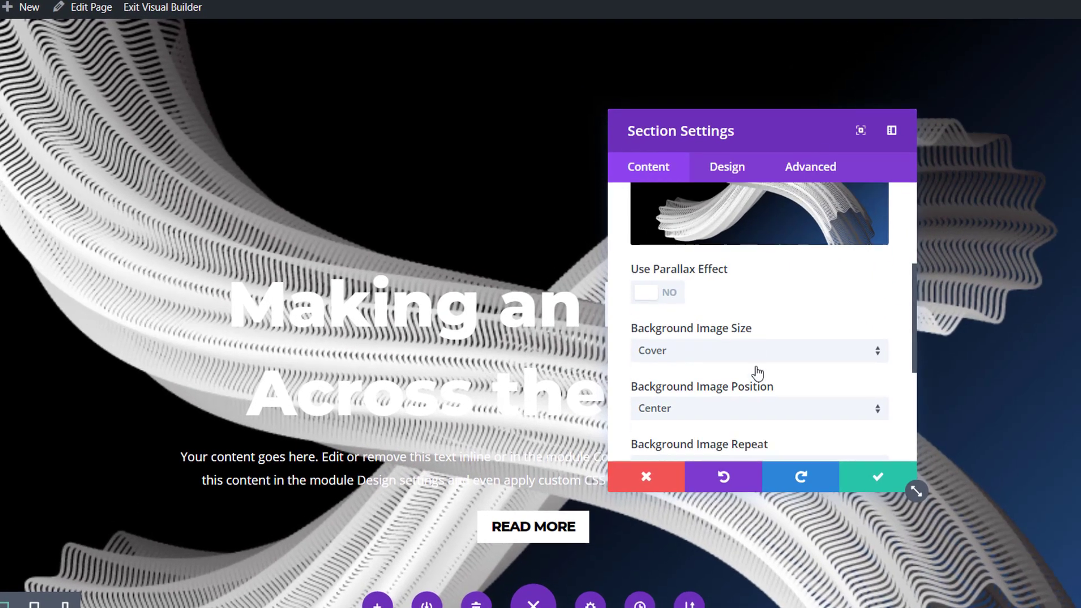
pyautogui.scroll(-1, 757, 373)
pyautogui.click(766, 314)
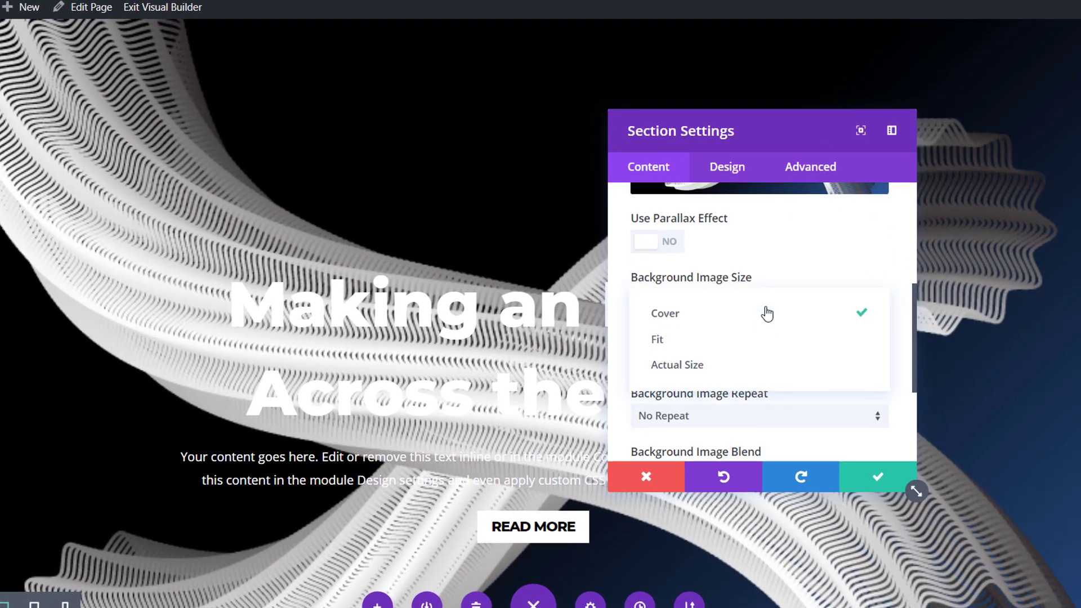
pyautogui.click(744, 374)
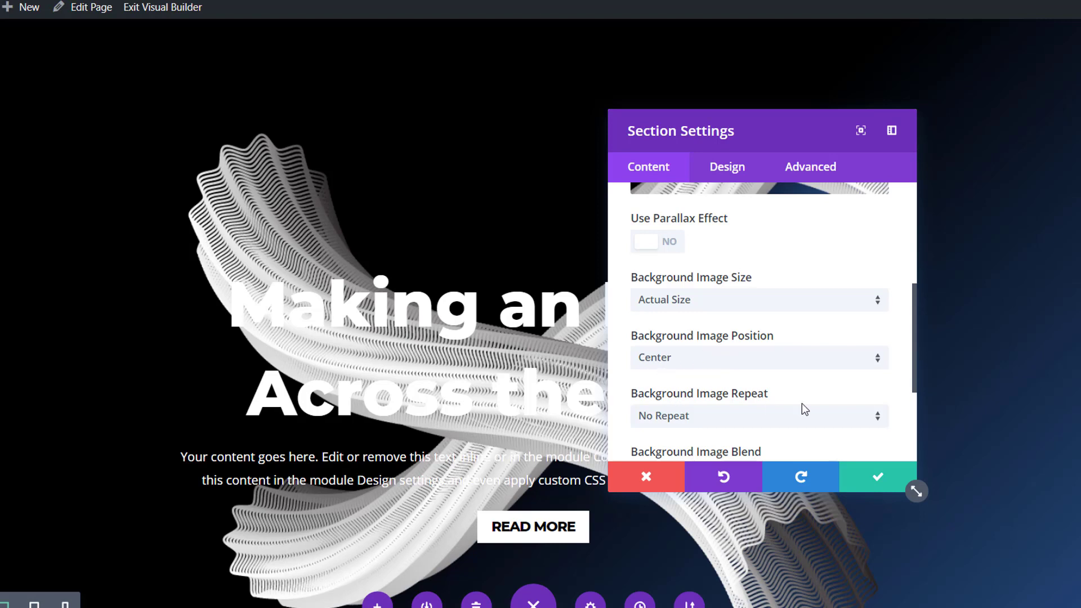
pyautogui.click(860, 483)
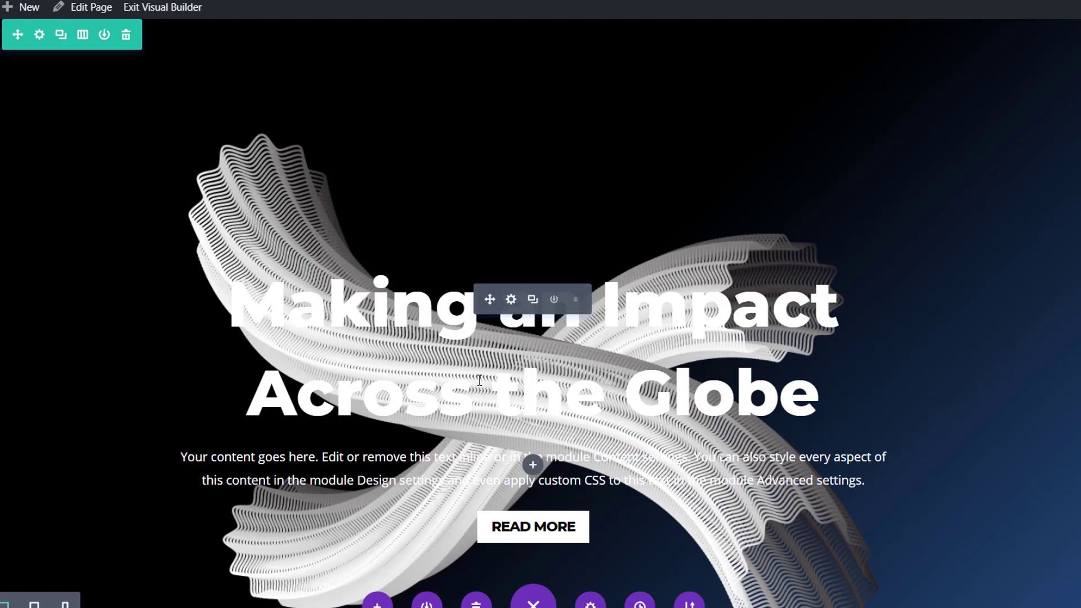
# Add a background gradient to the row inside the first section.
pyautogui.moveTo(58, 94)
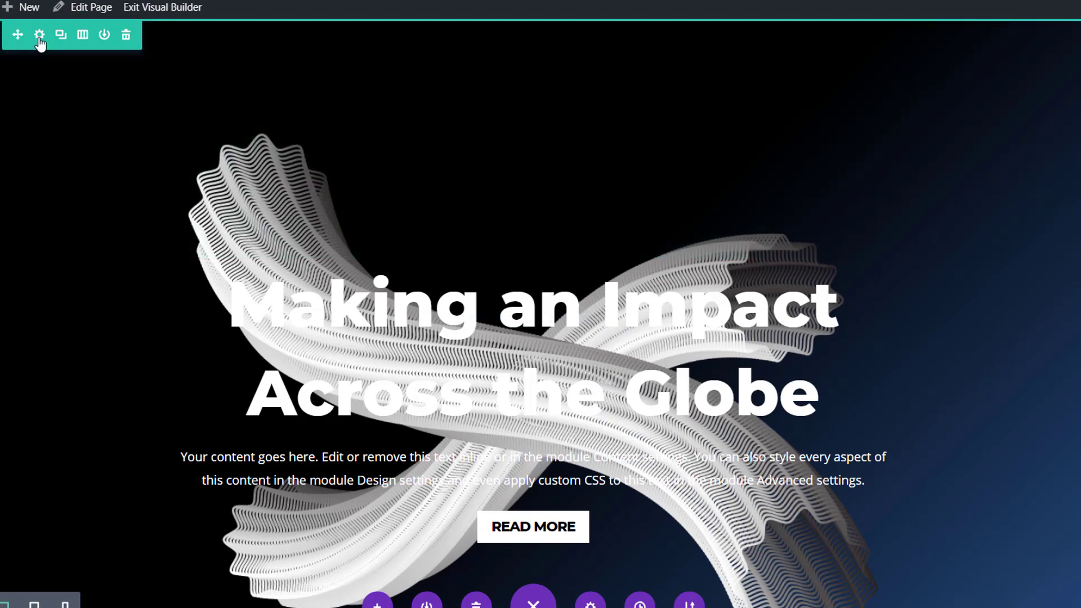
pyautogui.click(38, 34)
pyautogui.click(685, 248)
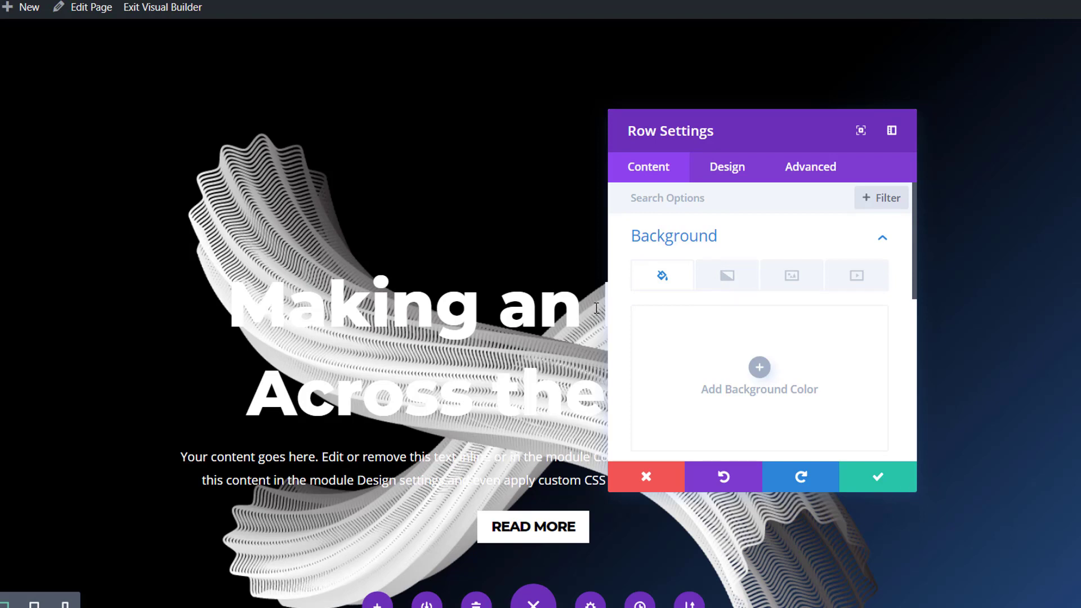
pyautogui.click(718, 282)
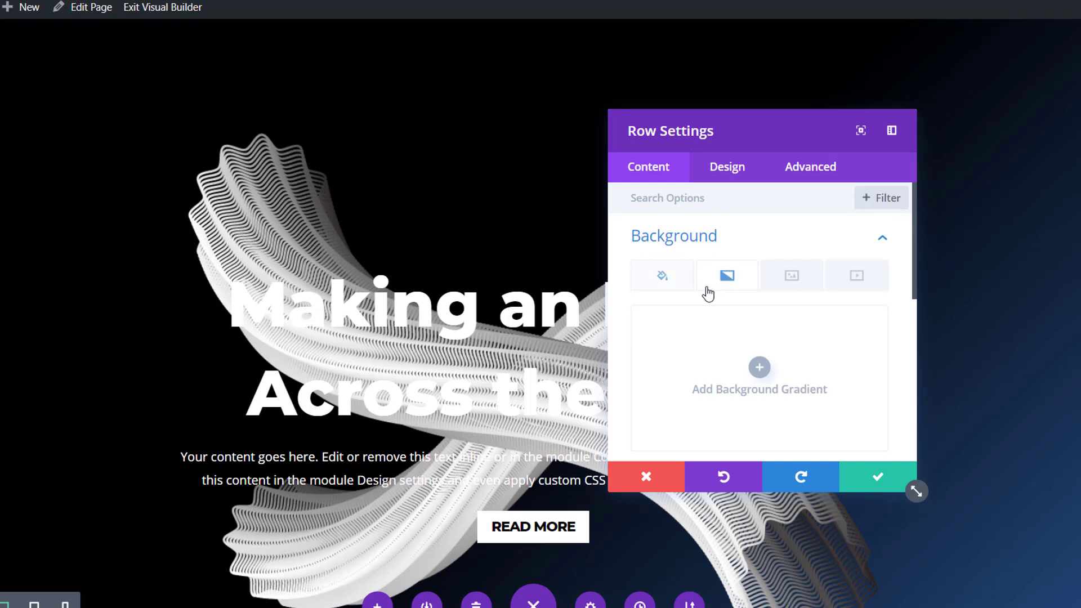
pyautogui.click(738, 367)
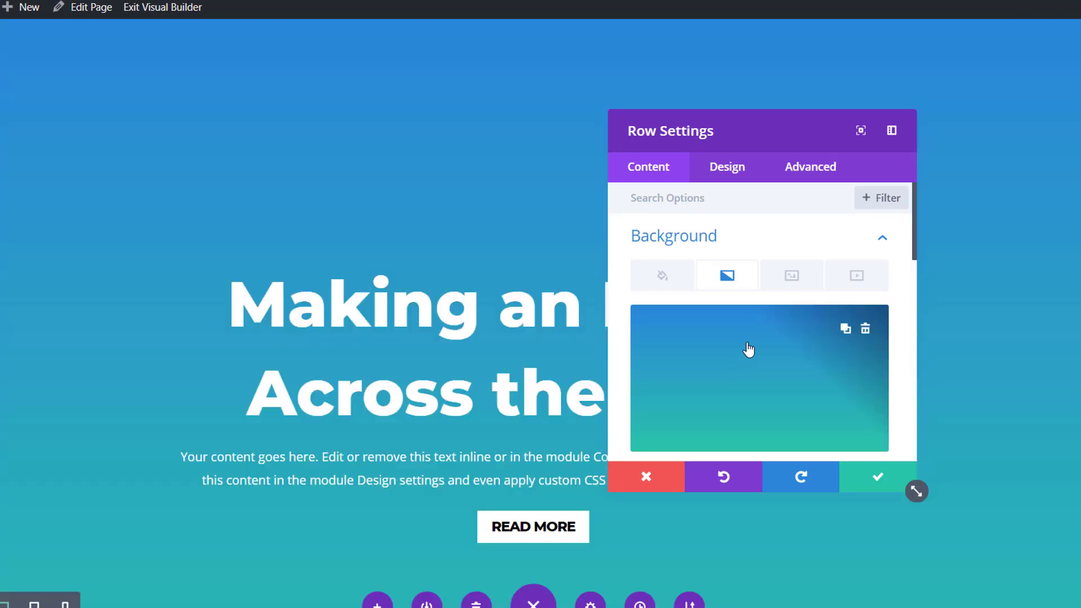
# Set the row's gradient colors to rgba(0,0,0,0.67) and a fully transparent rgba(41,196,169,0).
pyautogui.scroll(-2, 739, 321)
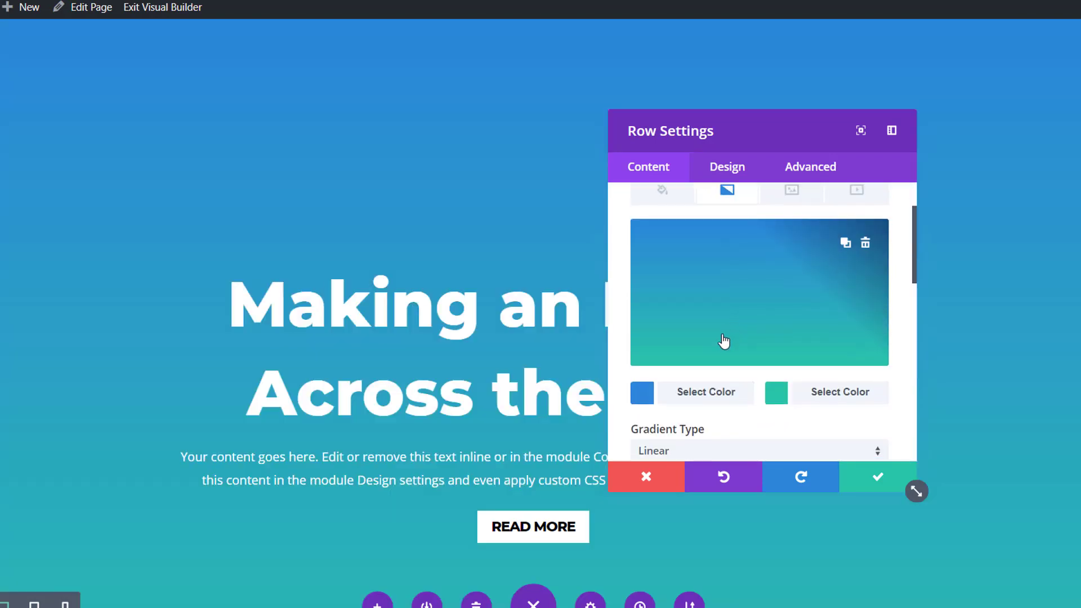
pyautogui.click(691, 395)
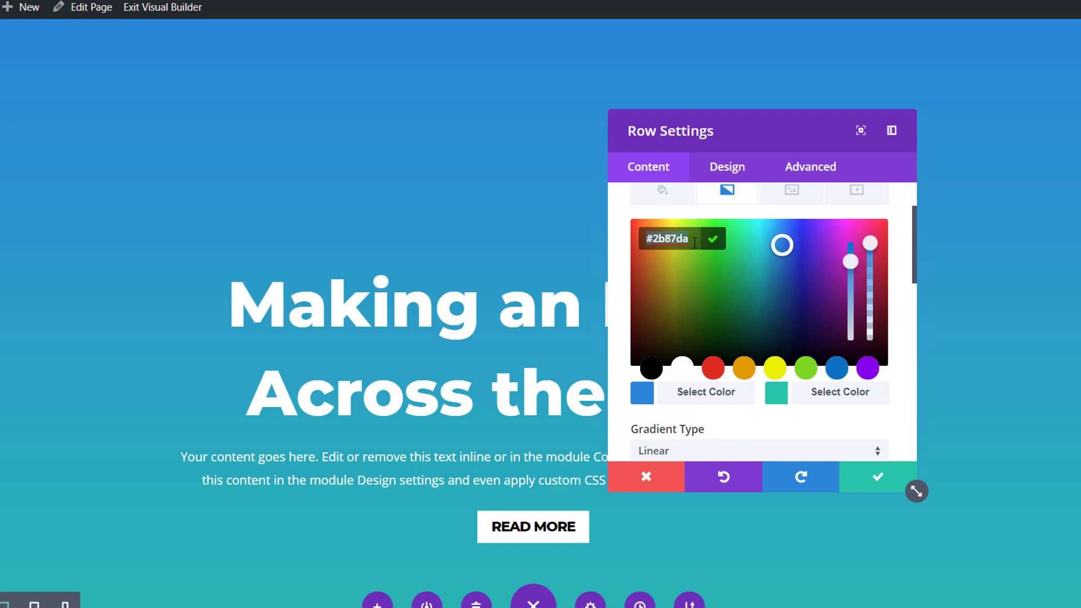
pyautogui.write('rg')
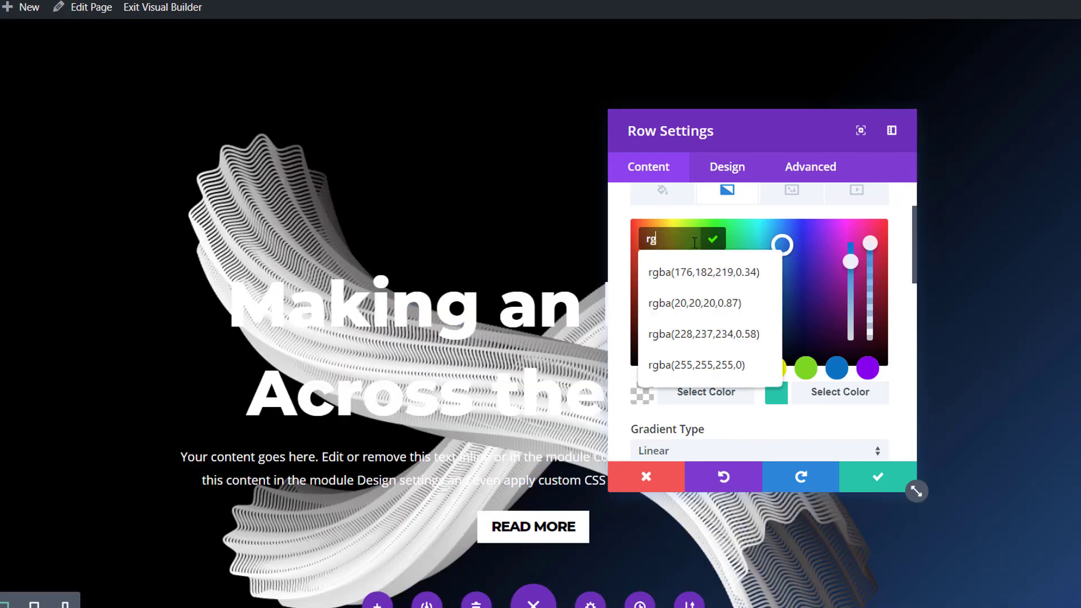
pyautogui.write('ba')
pyautogui.write('(0,0,0,0.67)')
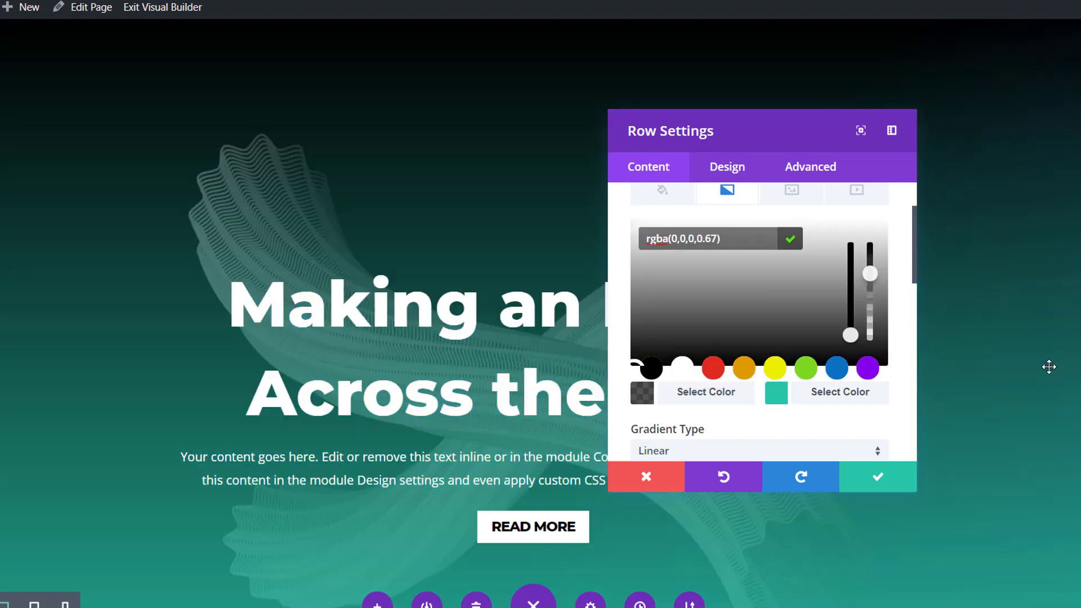
pyautogui.click(860, 400)
pyautogui.moveTo(872, 243); pyautogui.dragTo(871, 335)
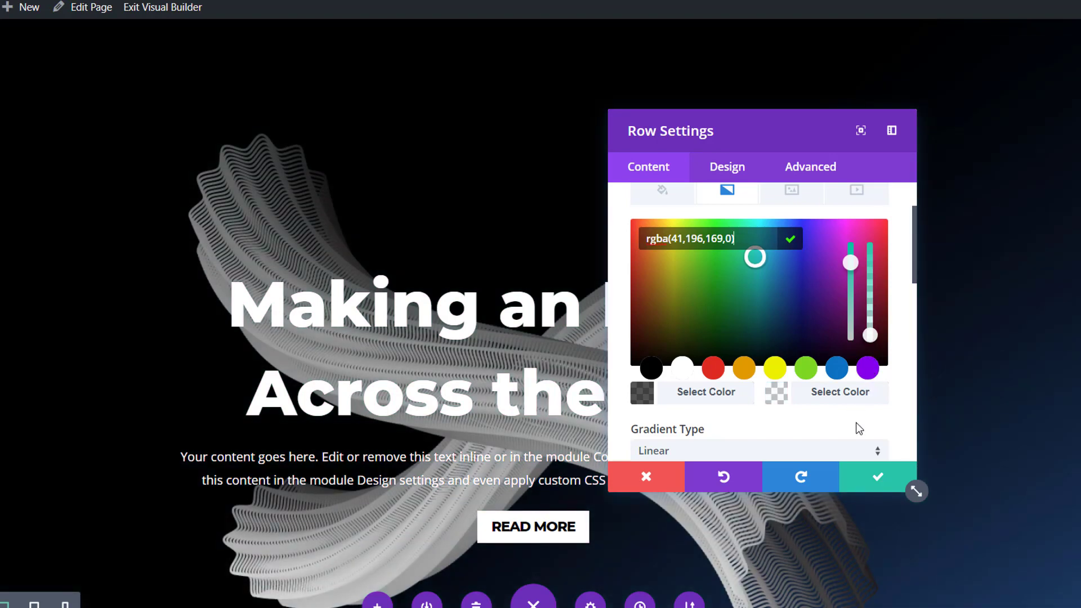
# Change the row's gradient type to Radial, save the row settings, and review the finished first hero.
pyautogui.scroll(-3, 855, 422)
pyautogui.click(792, 376)
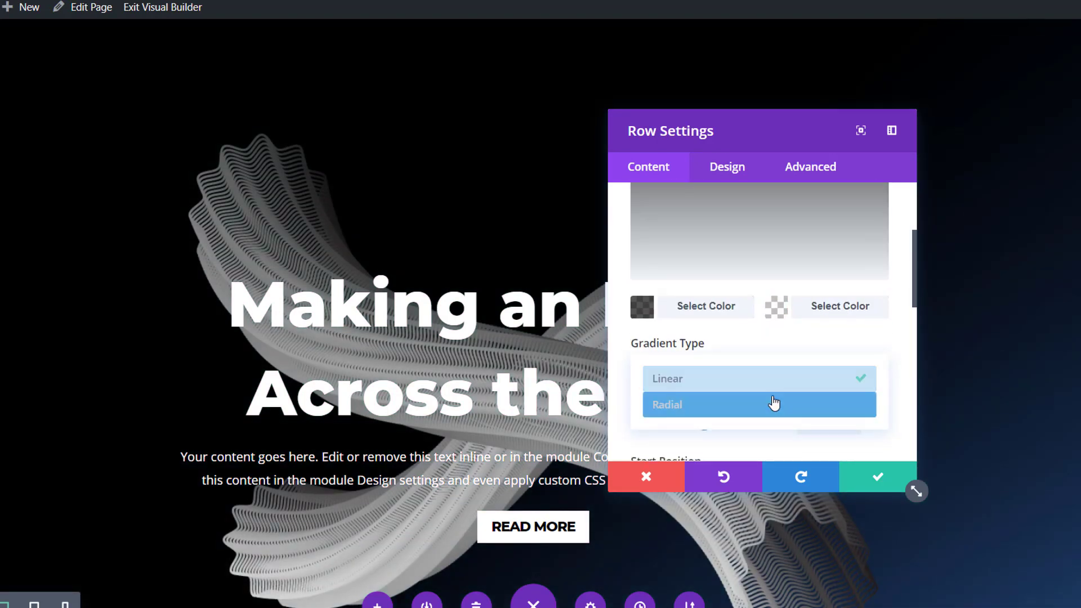
pyautogui.click(773, 403)
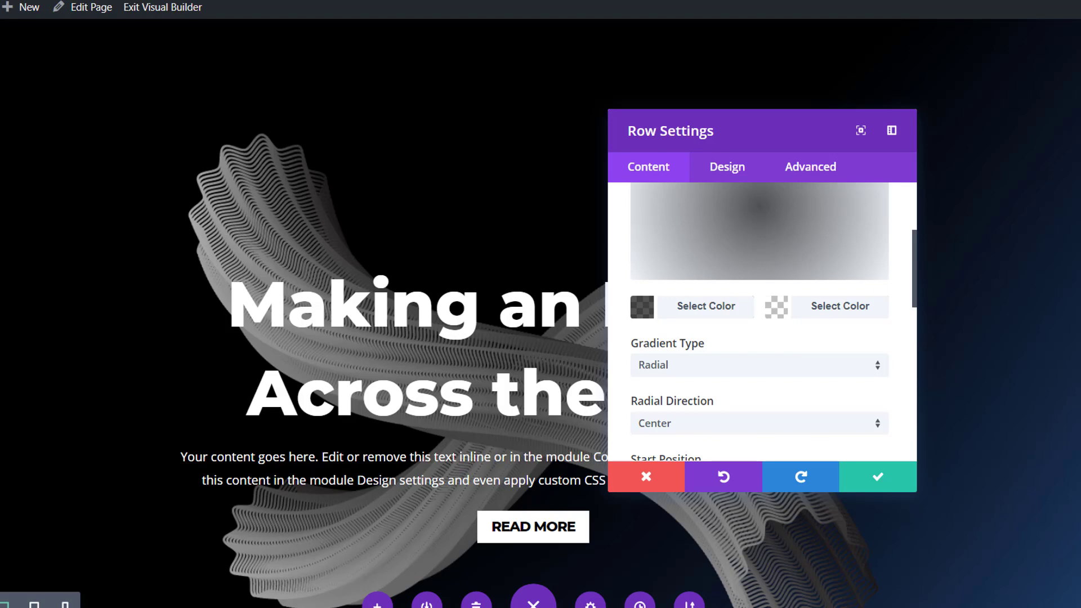
pyautogui.click(893, 488)
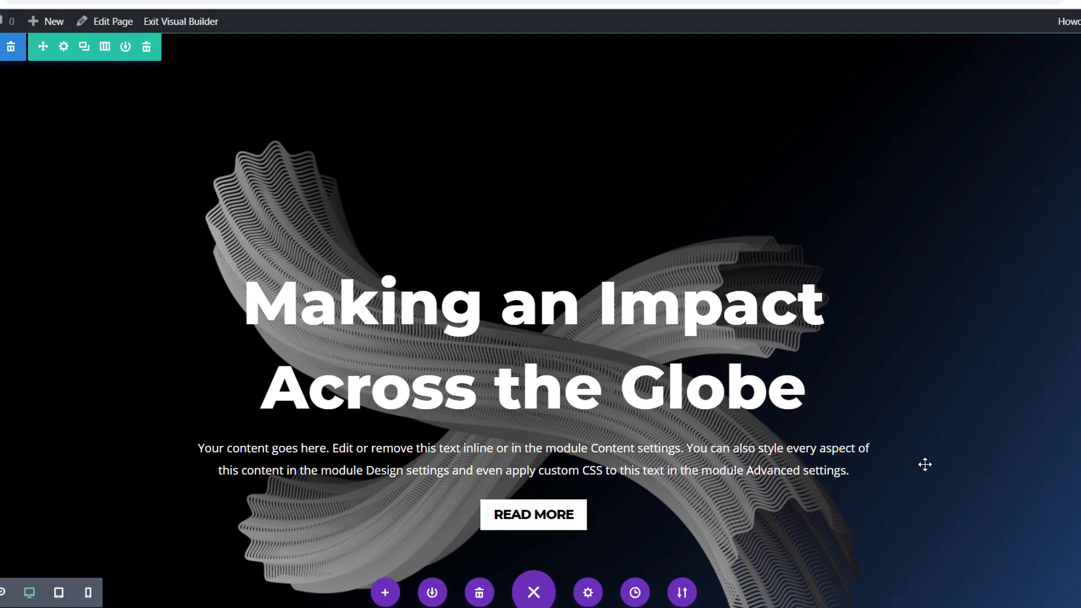
pyautogui.scroll(-2, 925, 465)
pyautogui.scroll(2, 925, 464)
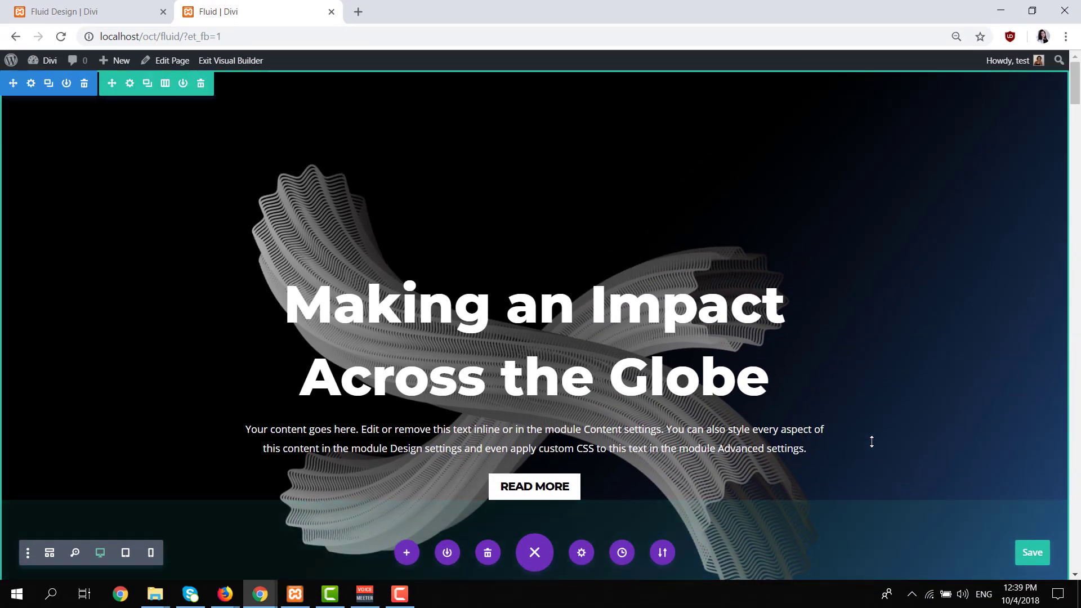
pyautogui.scroll(-3, 925, 464)
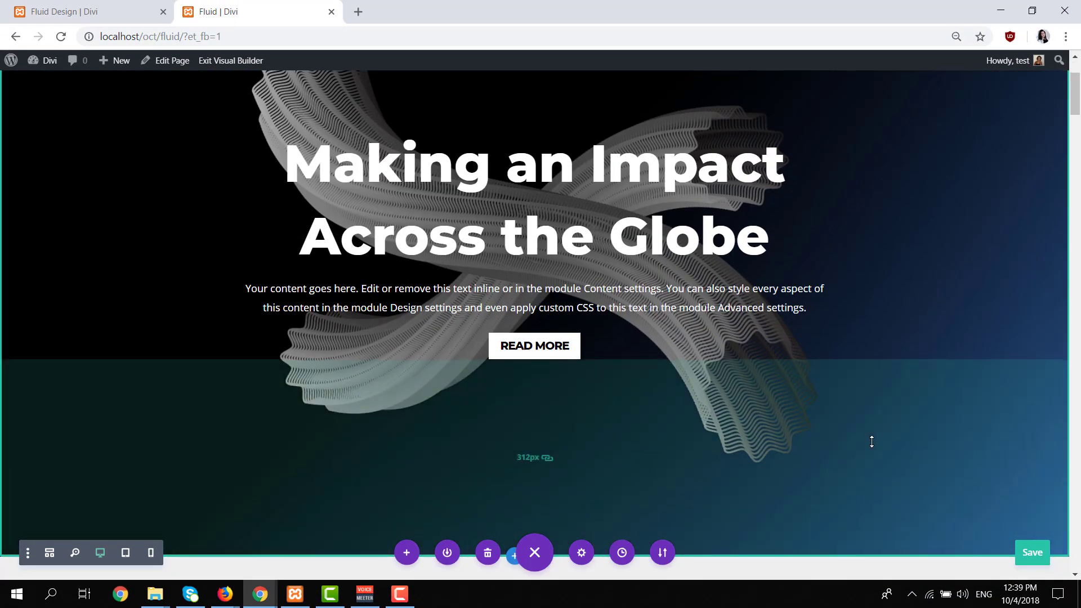
pyautogui.scroll(3, 872, 441)
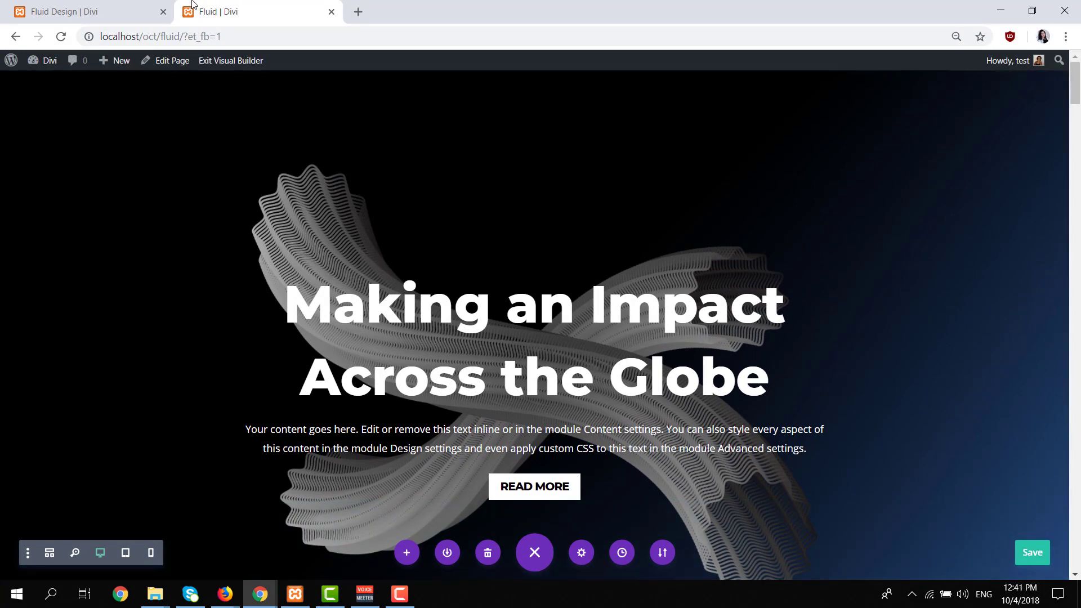
# Review the second hero in the Fluid Design example and add a background gradient to the Fluid page's second section.
pyautogui.click(90, 12)
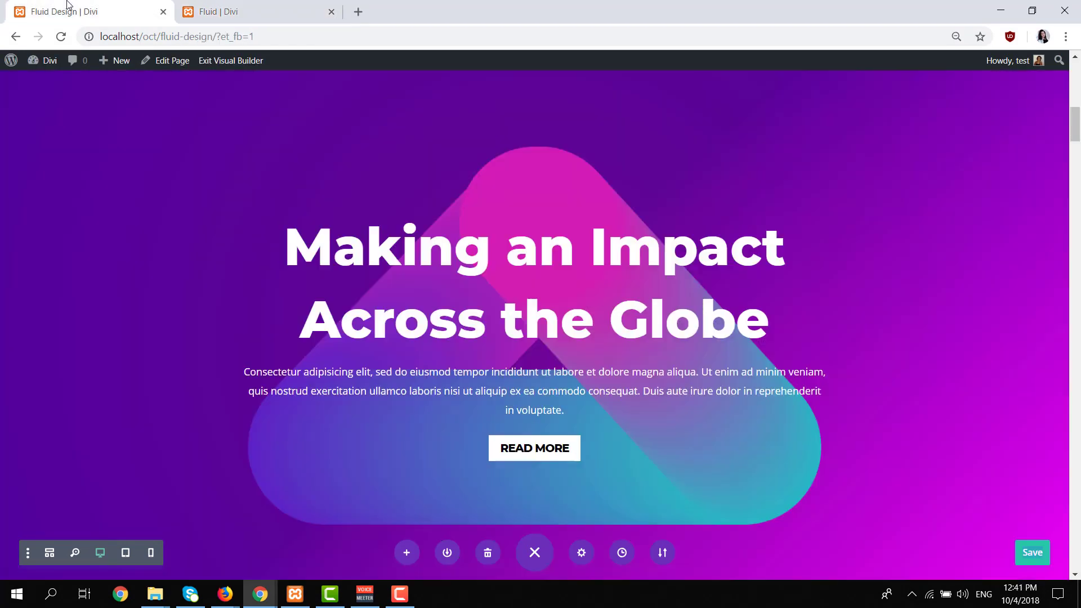
pyautogui.scroll(3, 400, 244)
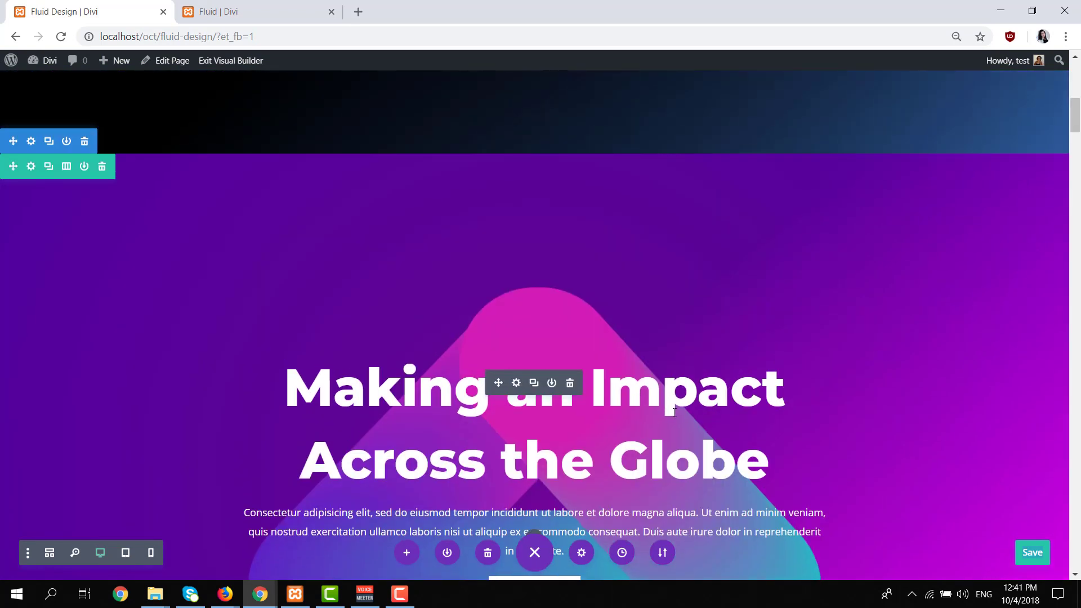
pyautogui.scroll(-3, 682, 418)
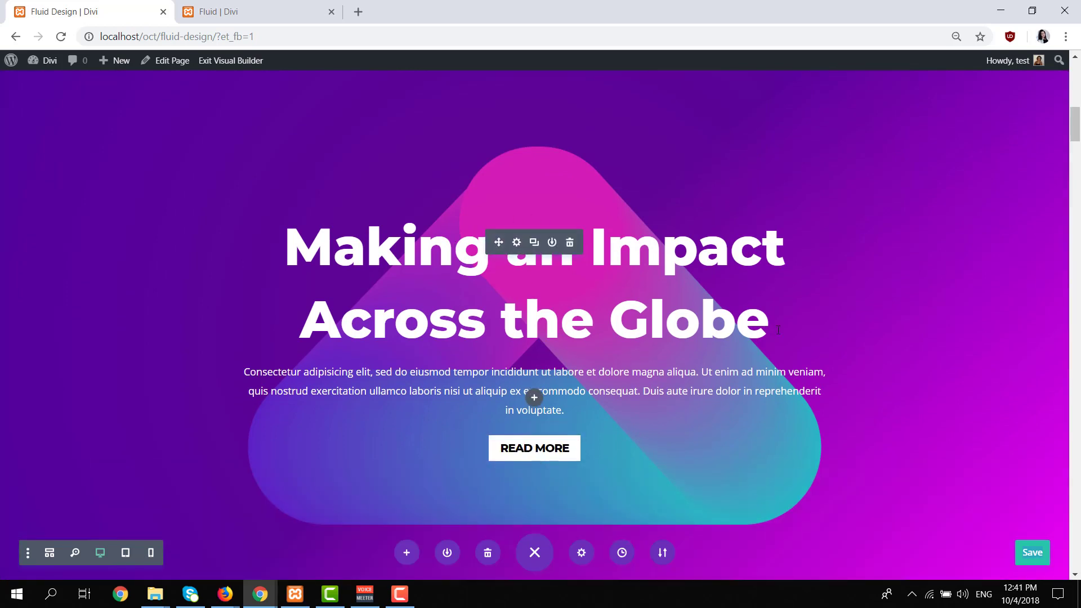
pyautogui.scroll(3, 855, 328)
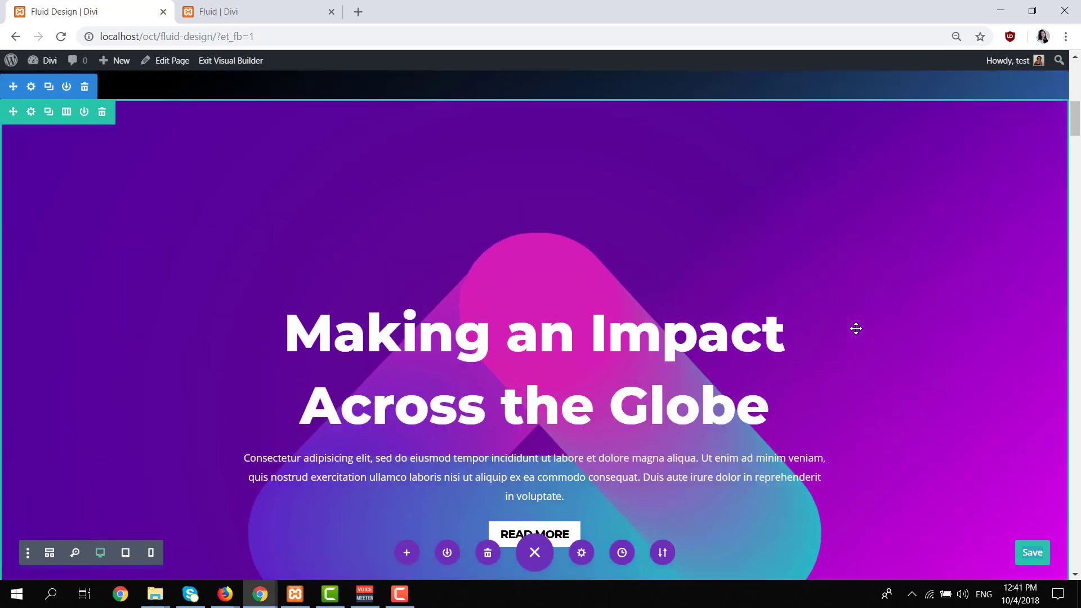
pyautogui.scroll(-1, 581, 348)
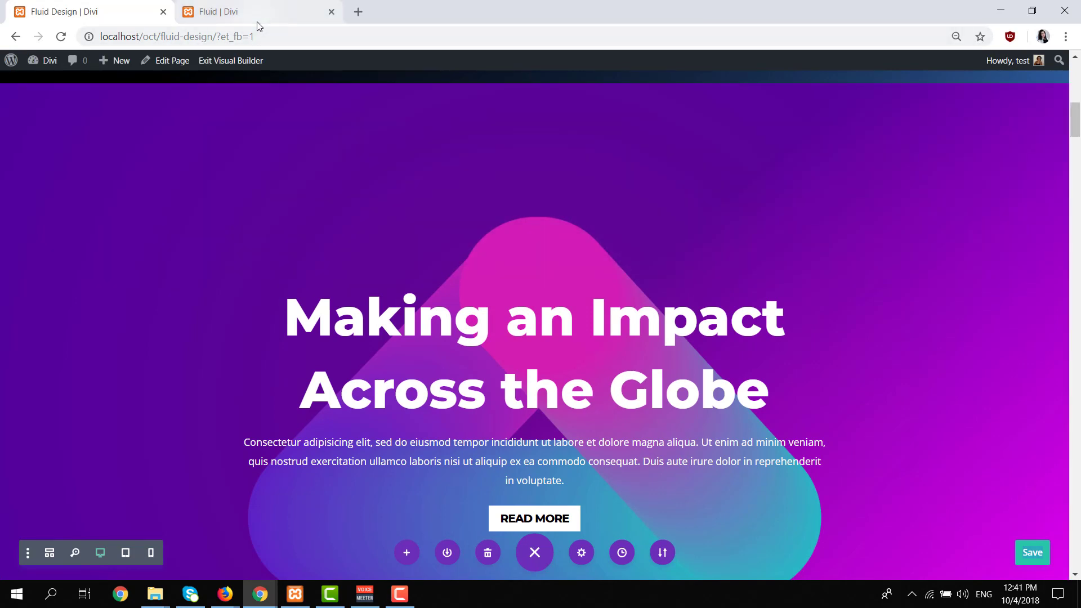
pyautogui.click(259, 21)
pyautogui.scroll(-7, 575, 354)
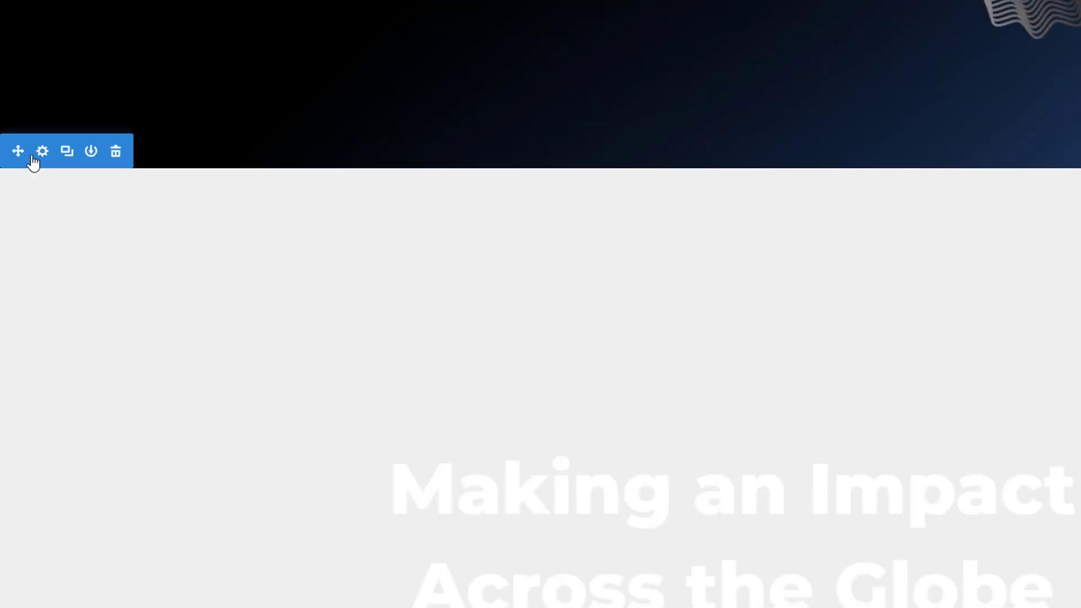
pyautogui.click(42, 151)
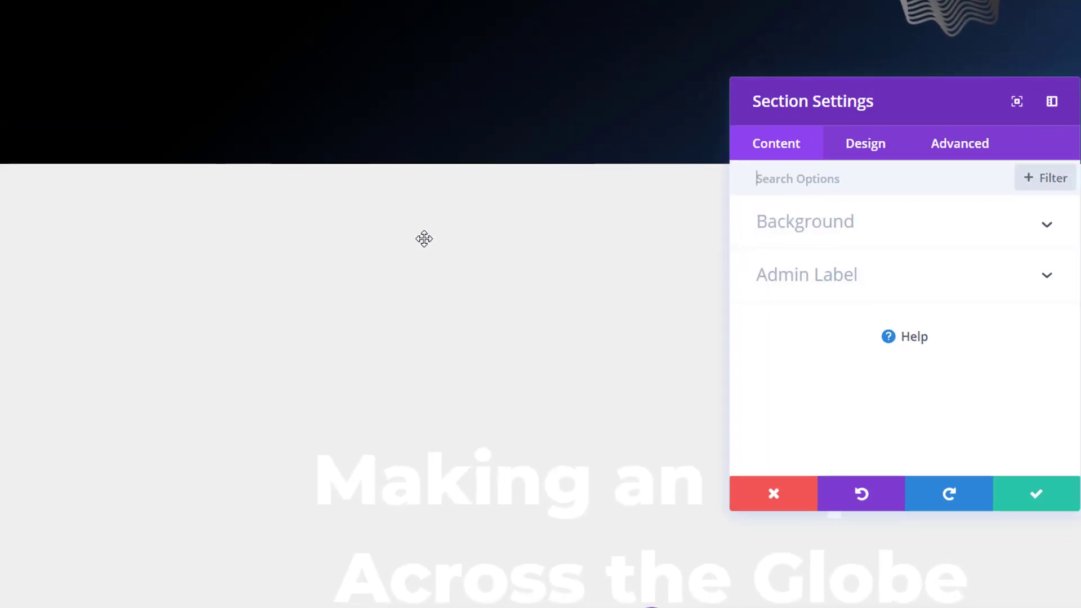
pyautogui.click(716, 237)
pyautogui.click(765, 269)
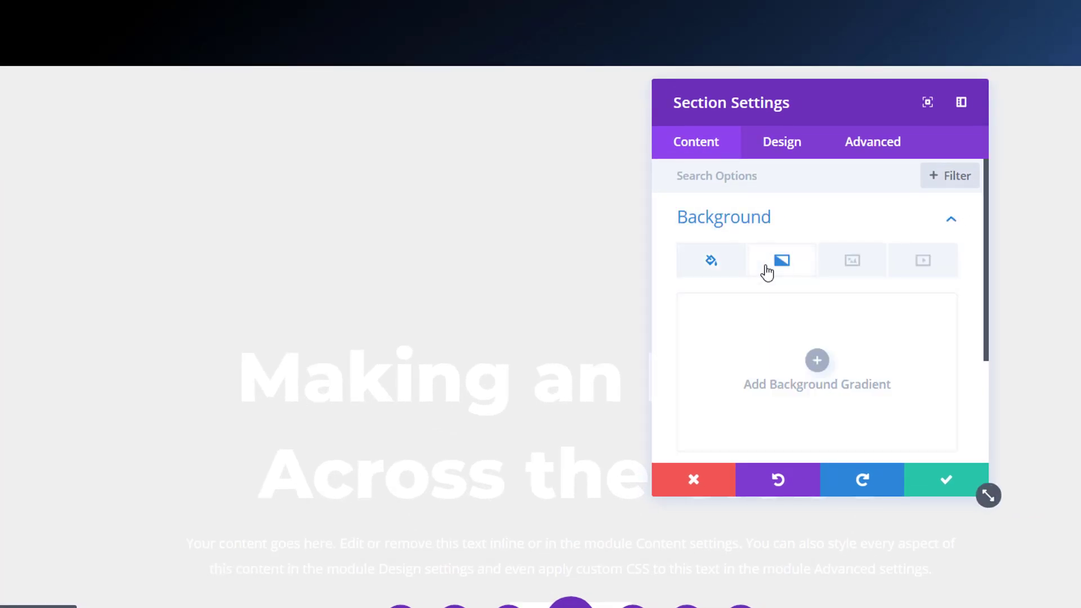
pyautogui.click(772, 348)
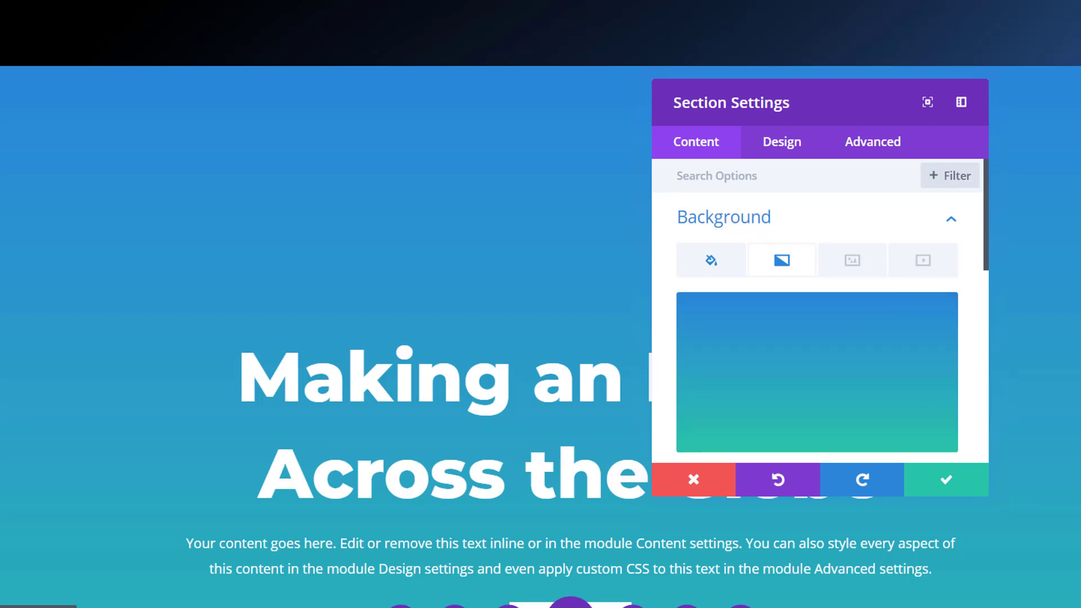
# Set the second section's gradient colors to #4f009e and bright magenta.
pyautogui.scroll(-2, 760, 349)
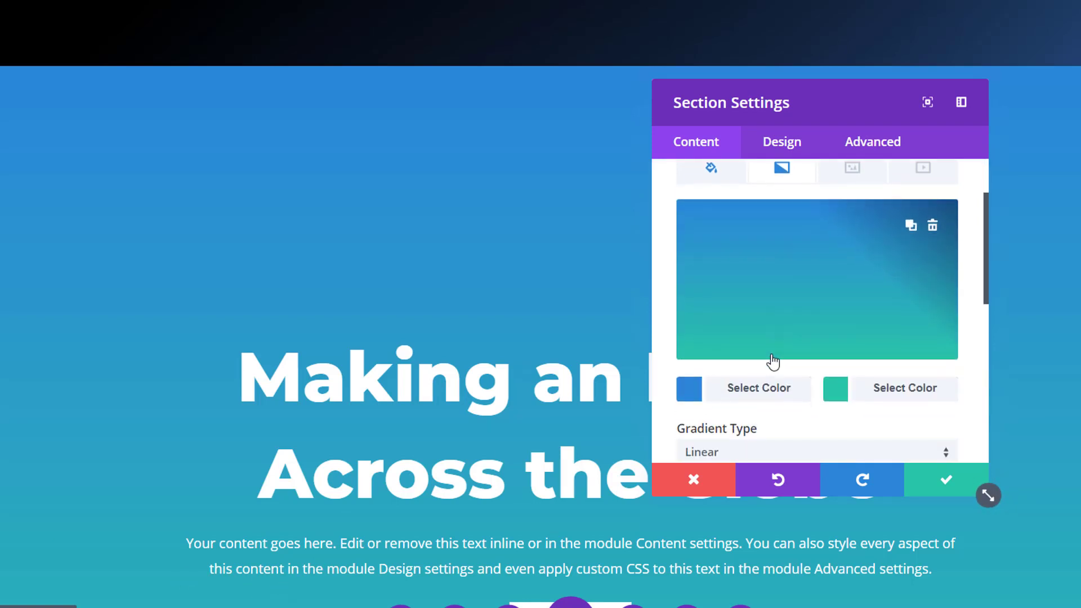
pyautogui.click(743, 387)
pyautogui.write('#4f009e')
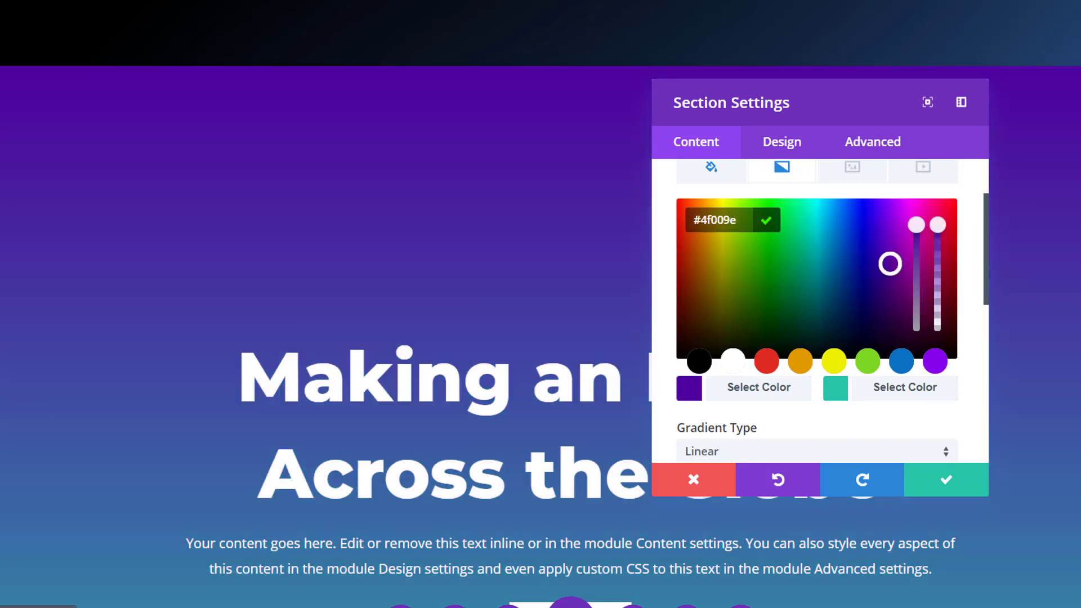
pyautogui.click(869, 392)
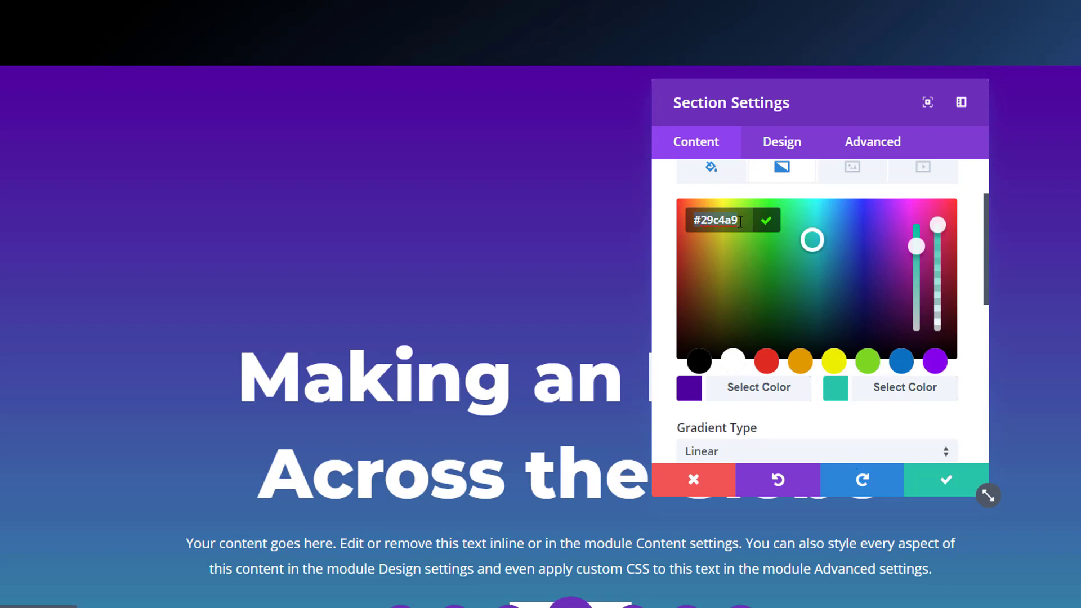
pyautogui.write('#ff00ff')
pyautogui.press('Return')
# Set the section's gradient direction to 137deg and its start position to 48%.
pyautogui.scroll(-3, 929, 332)
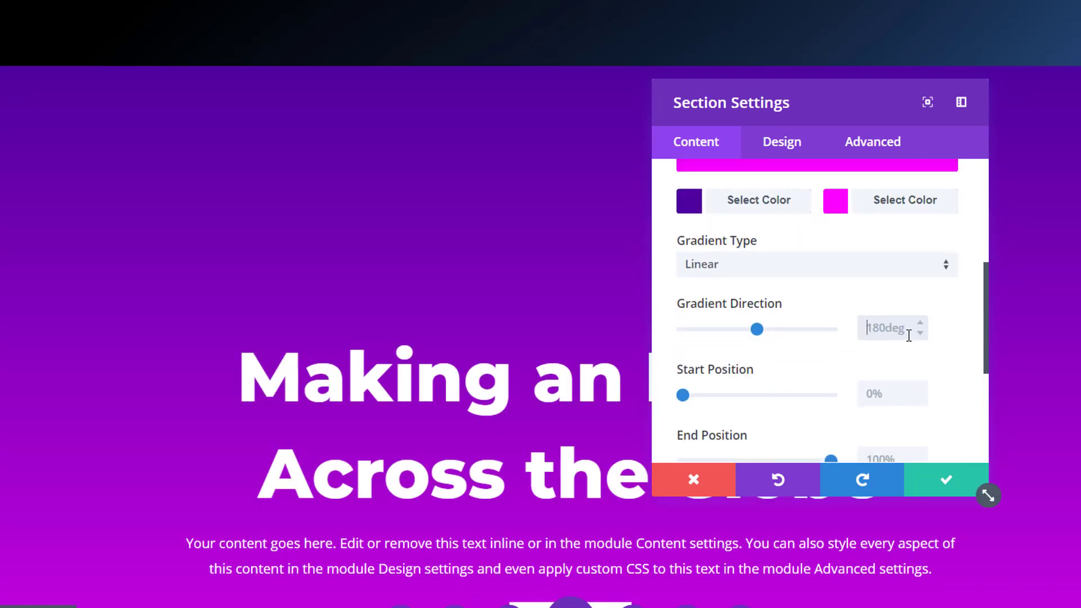
pyautogui.click(908, 336)
pyautogui.write('137deg')
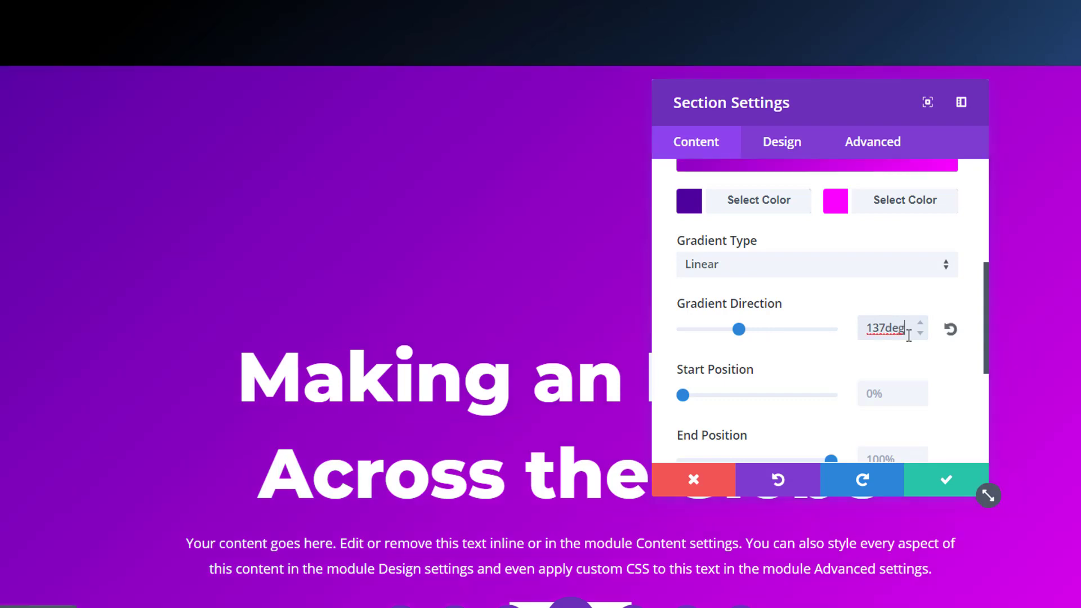
pyautogui.click(873, 392)
pyautogui.write('48%')
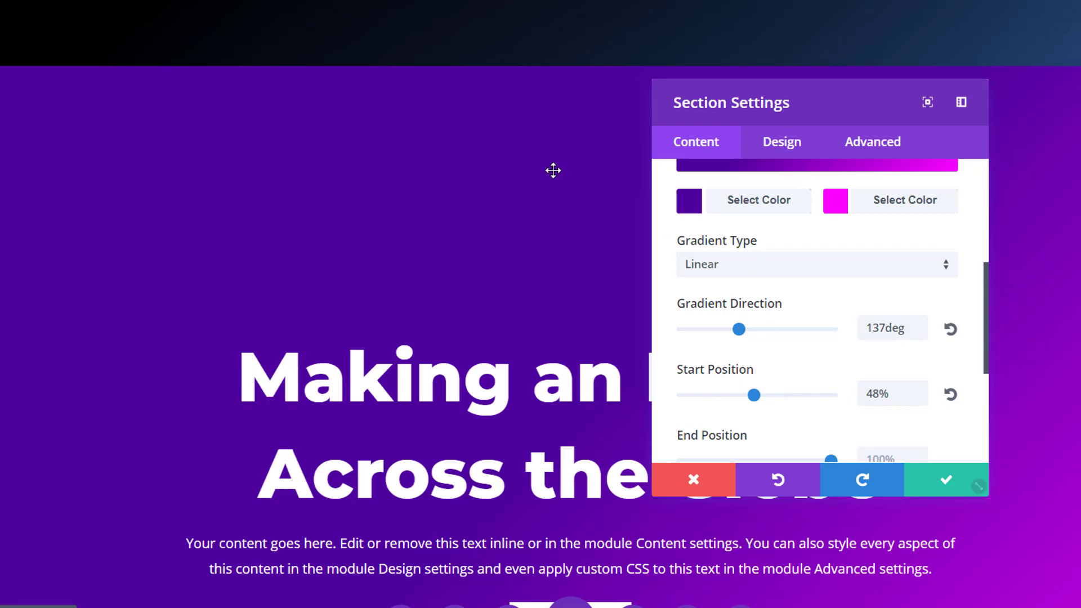
# Upload fluid-style-2.png from the Fluid Background Images folder and apply it as the second section's background image.
pyautogui.scroll(3, 774, 270)
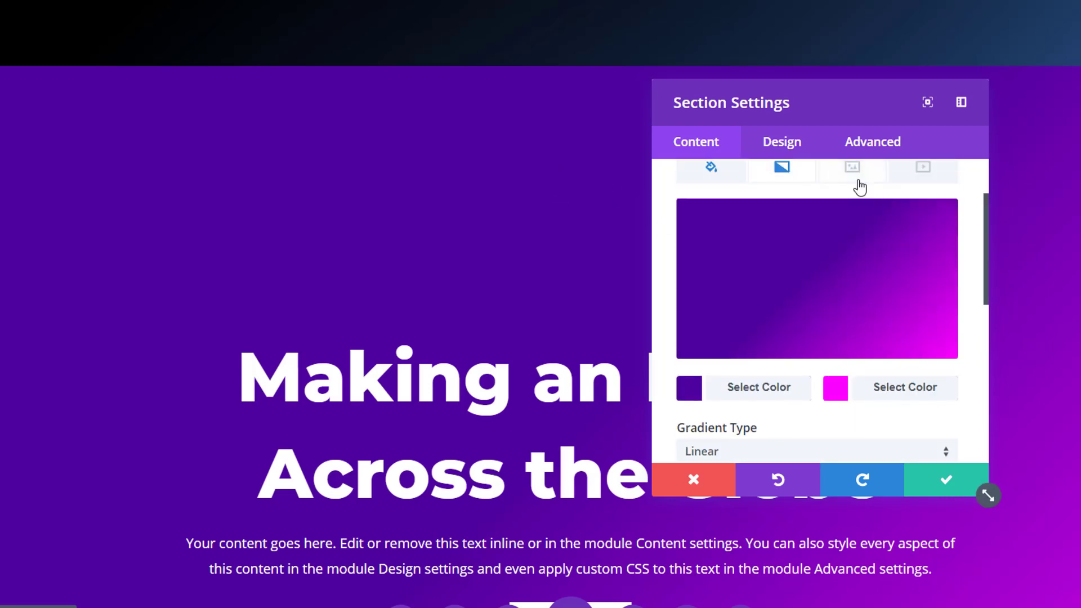
pyautogui.click(853, 176)
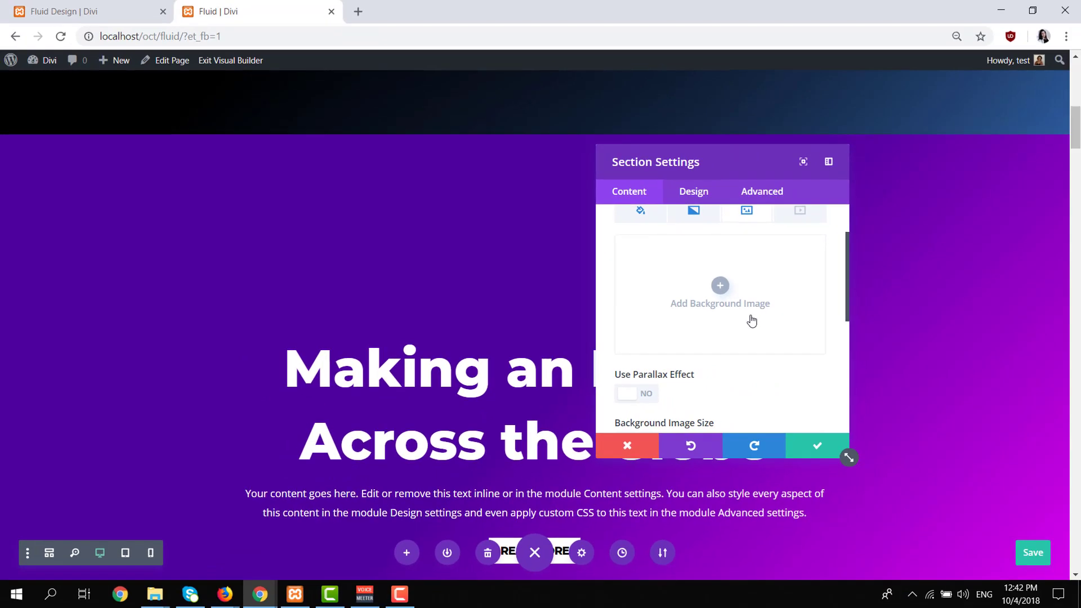
pyautogui.click(863, 319)
pyautogui.click(191, 110)
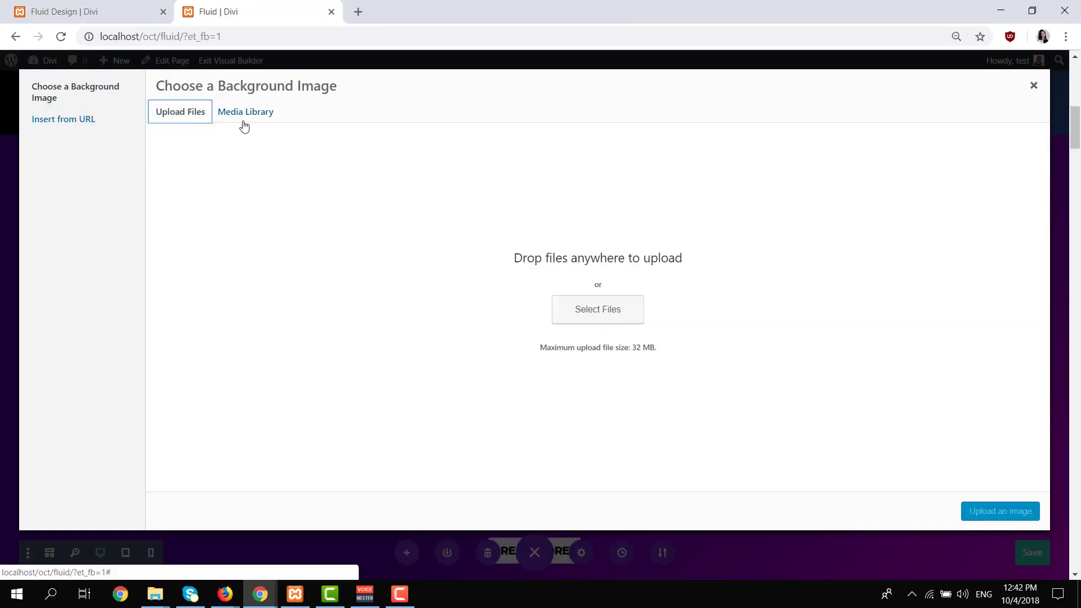
pyautogui.click(575, 297)
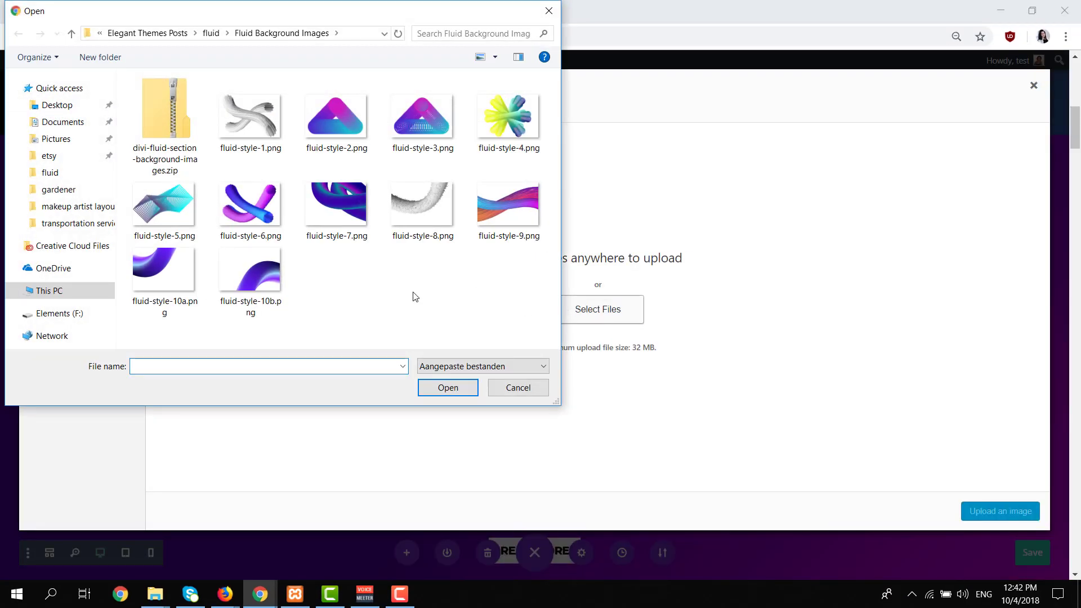
pyautogui.click(341, 147)
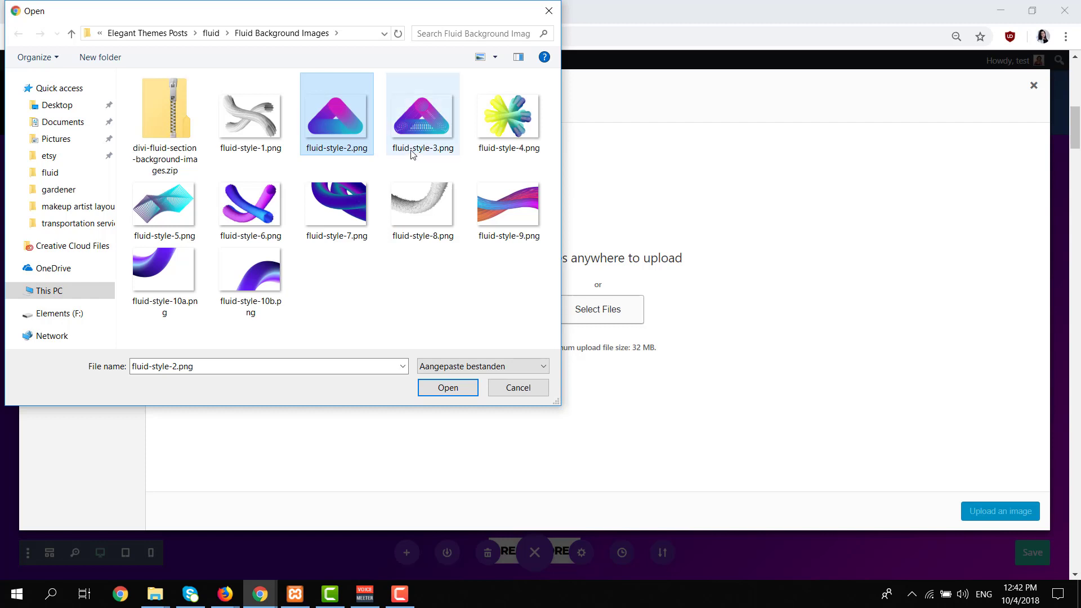
pyautogui.doubleClick(340, 134)
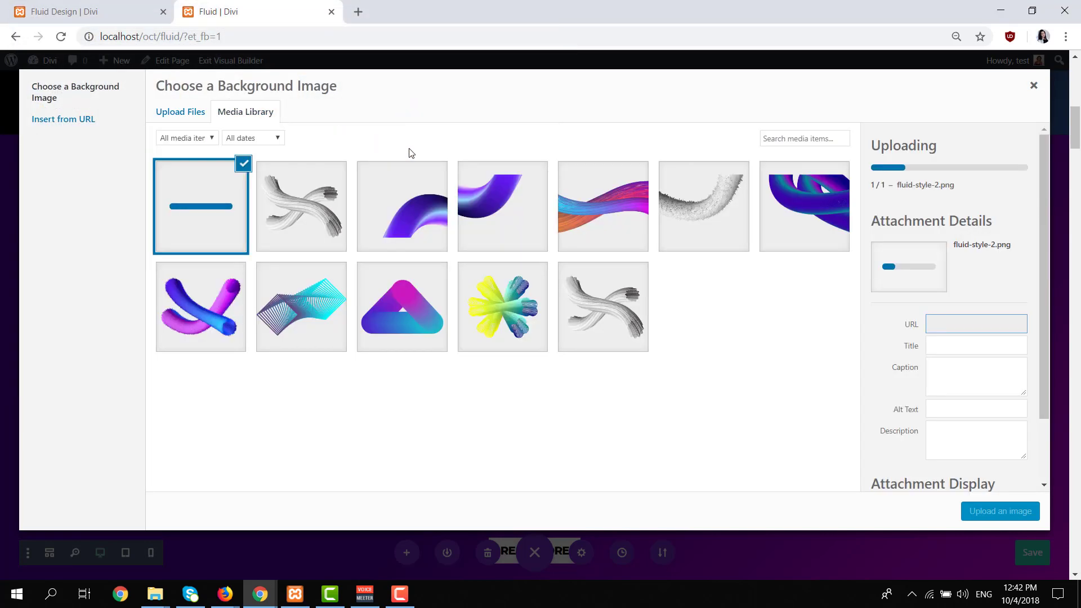
pyautogui.click(1006, 509)
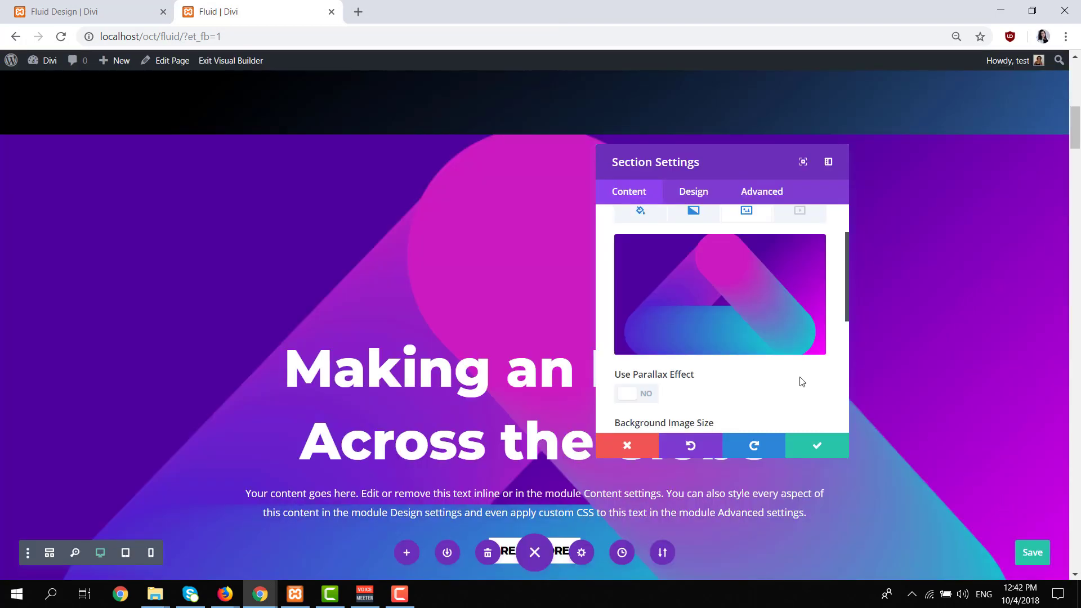
# Set the second section's background image size to Actual Size.
pyautogui.scroll(-3, 731, 383)
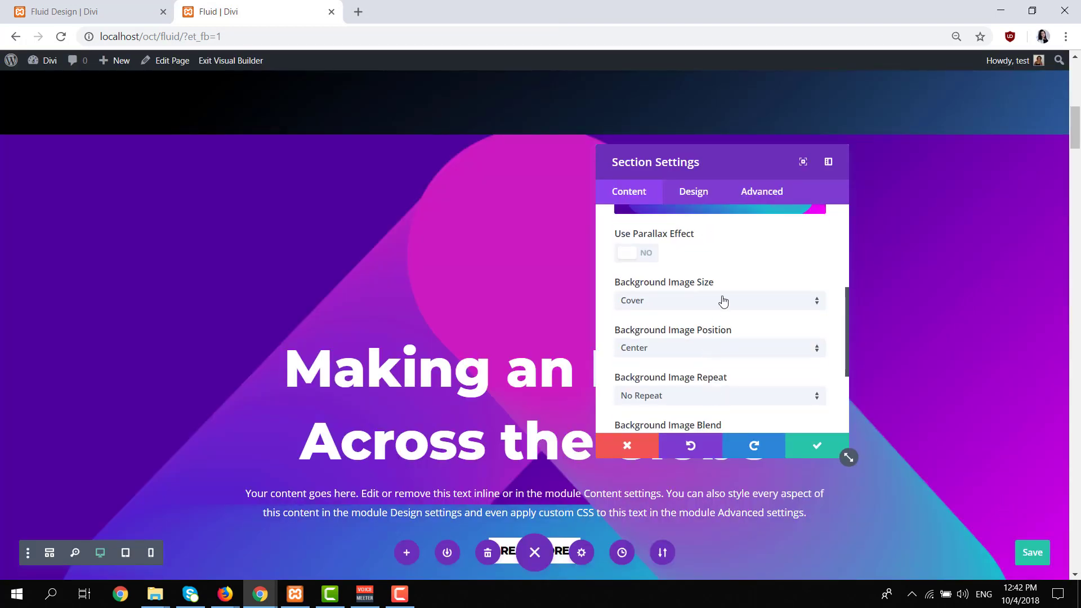
pyautogui.click(724, 307)
pyautogui.click(714, 354)
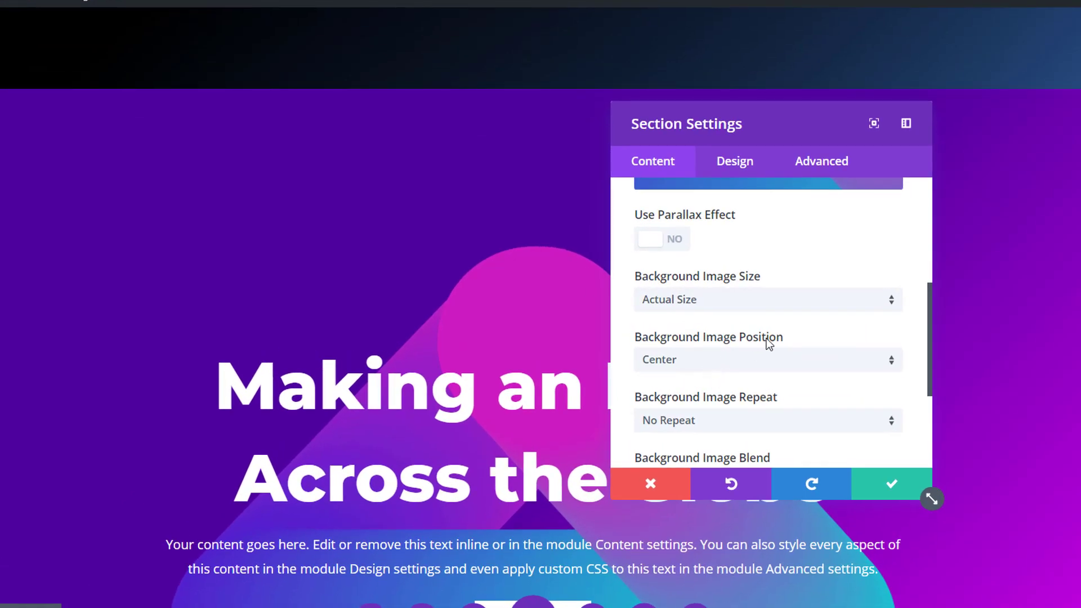
# Try the Top Center and Bottom Center positions for the section's background image.
pyautogui.scroll(-2, 786, 337)
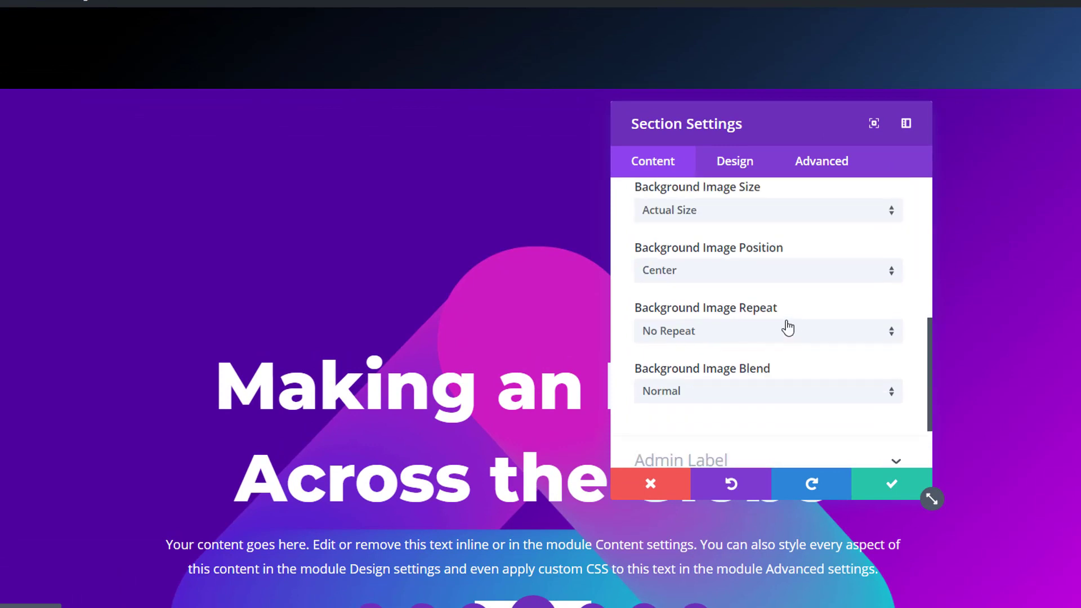
pyautogui.click(772, 276)
pyautogui.click(752, 319)
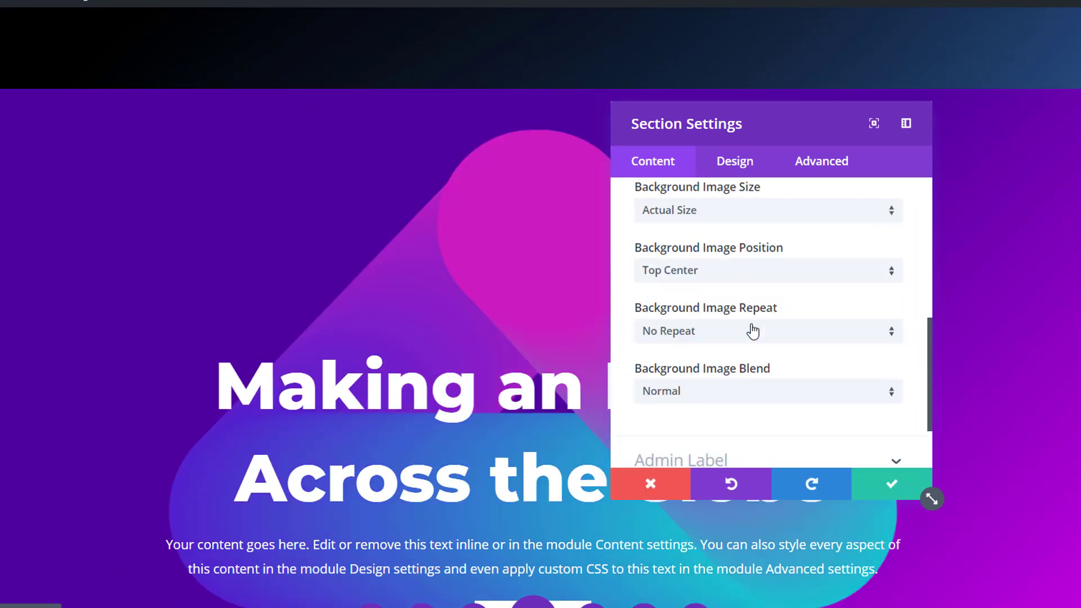
pyautogui.click(758, 272)
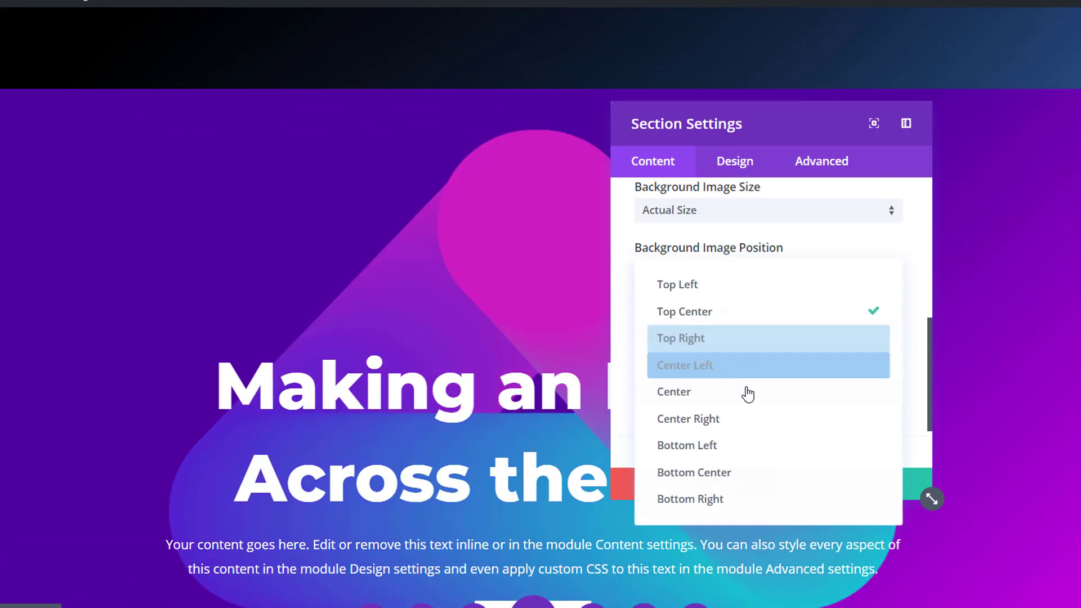
pyautogui.click(742, 475)
pyautogui.scroll(-6, 415, 357)
pyautogui.scroll(5, 417, 359)
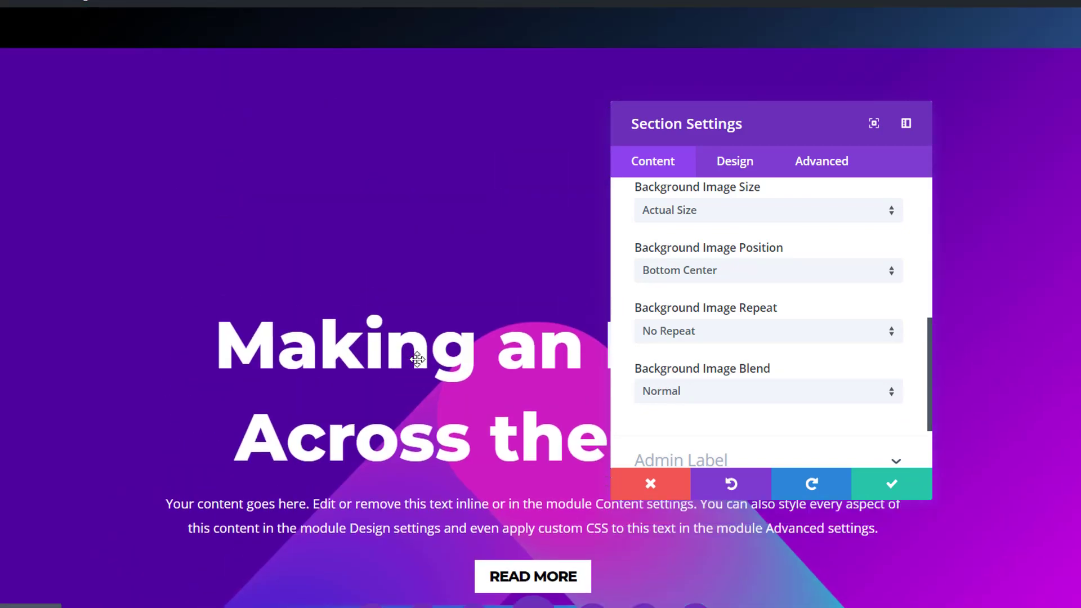
pyautogui.scroll(-3, 433, 306)
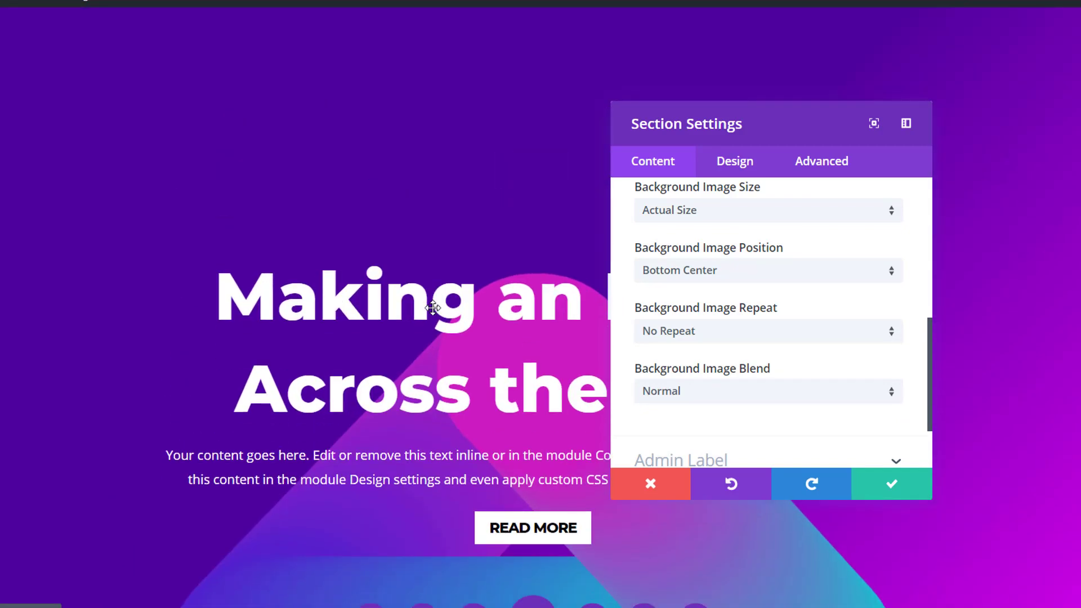
# Set the background image position to Center and save the section settings.
pyautogui.click(724, 285)
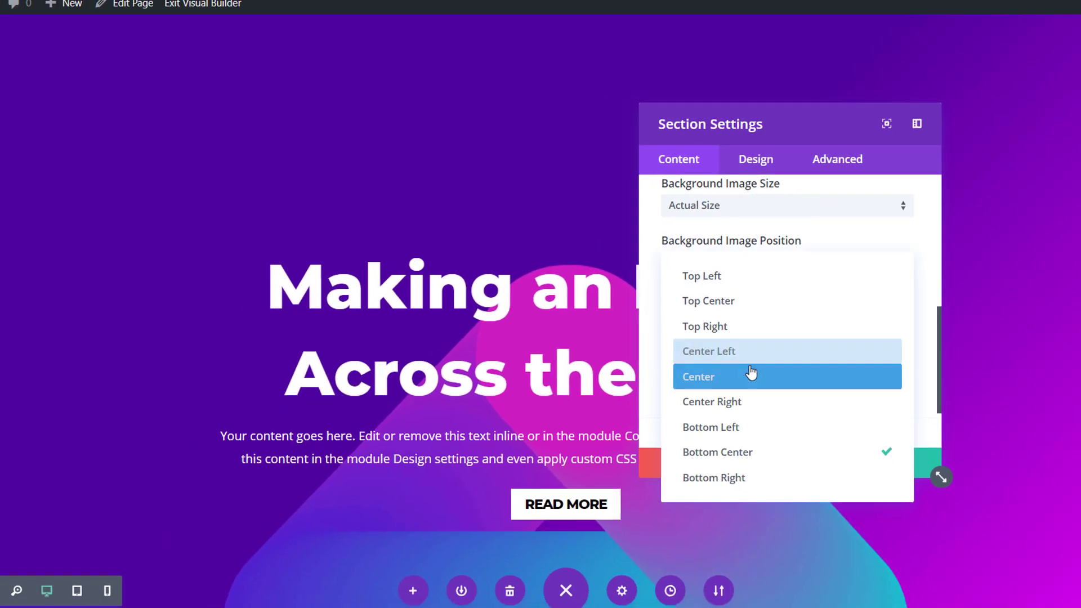
pyautogui.click(734, 391)
pyautogui.scroll(3, 404, 277)
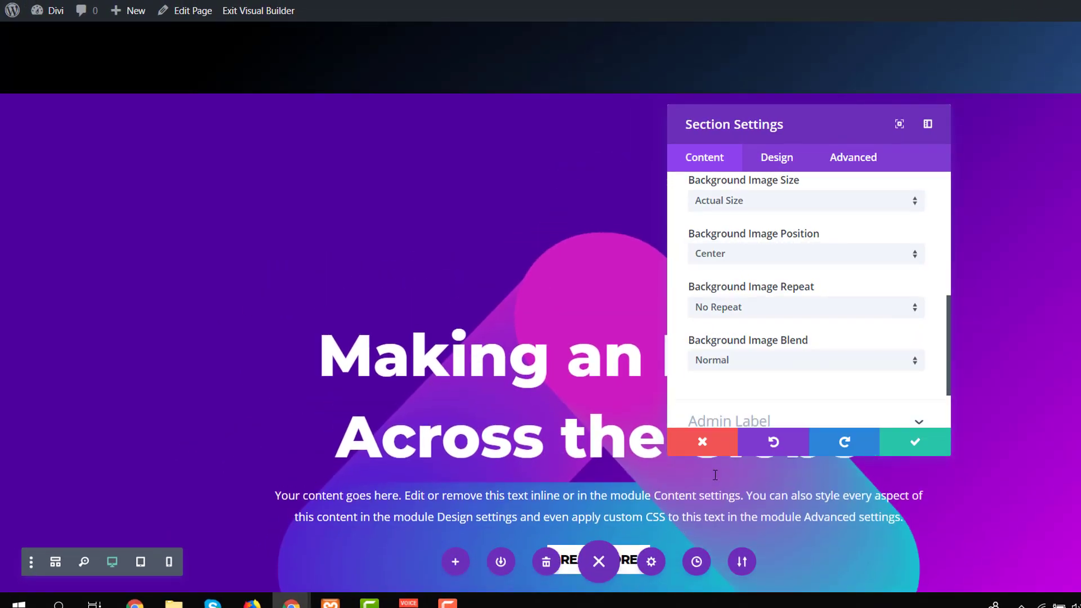
pyautogui.click(907, 441)
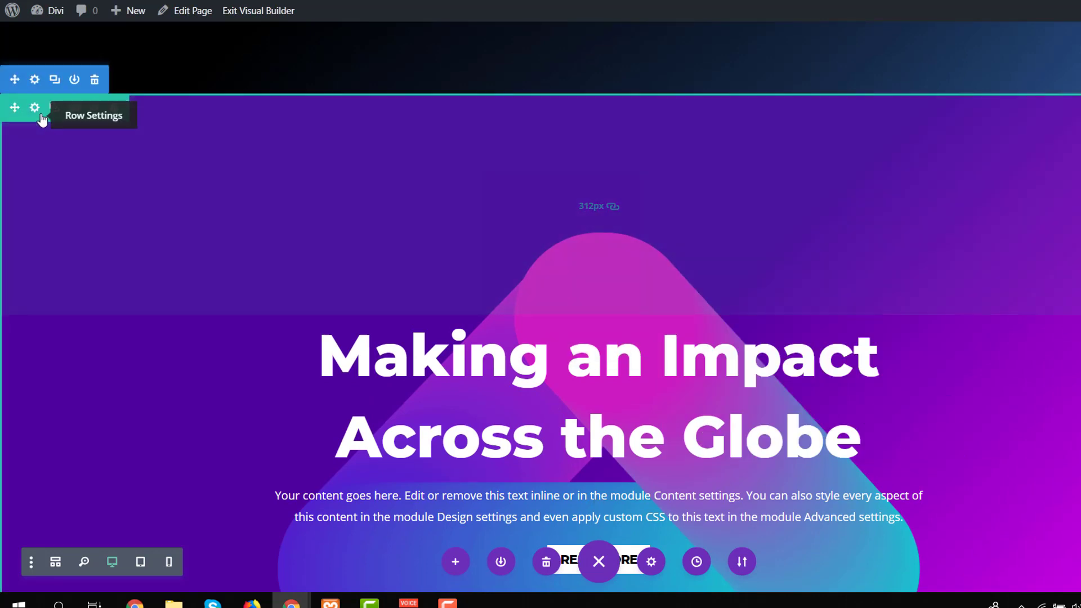
# Add a background gradient to the row inside the second section.
pyautogui.click(41, 116)
pyautogui.click(806, 228)
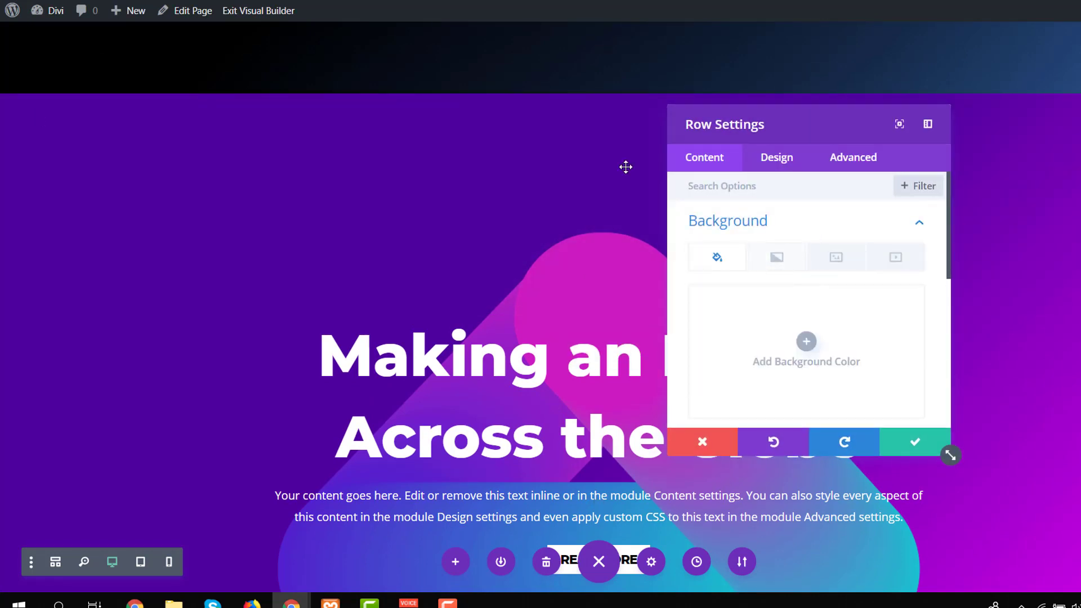
pyautogui.click(766, 258)
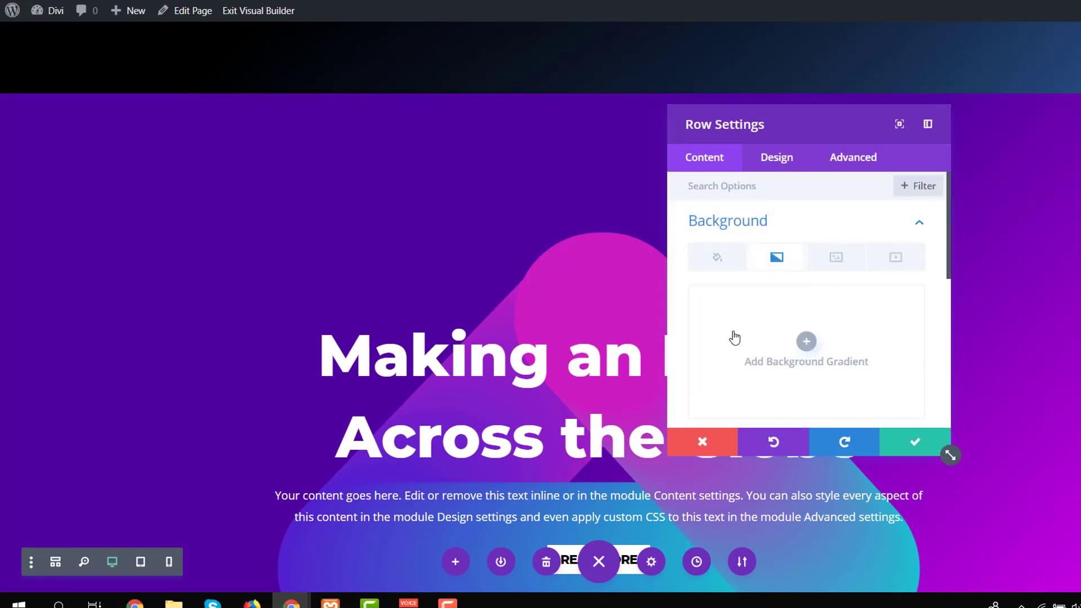
pyautogui.click(734, 337)
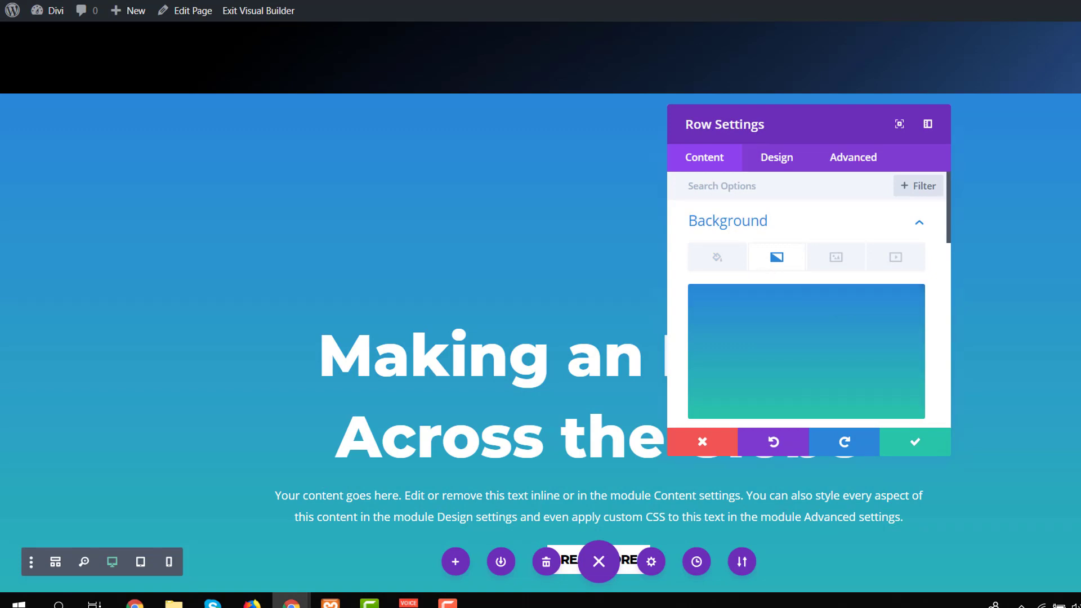
# Set the row's gradient colors to rgba(255,48,75,0.13) and a fully transparent white, rgba(255,255,255,0).
pyautogui.scroll(-2, 779, 337)
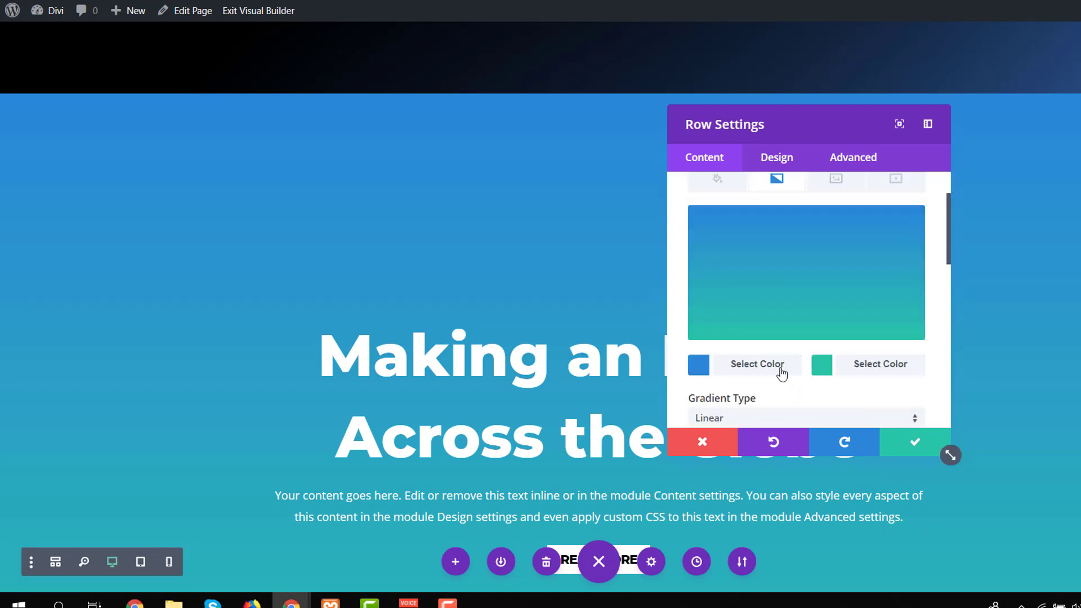
pyautogui.click(779, 369)
pyautogui.write('rgba(255,48,75,0.13)')
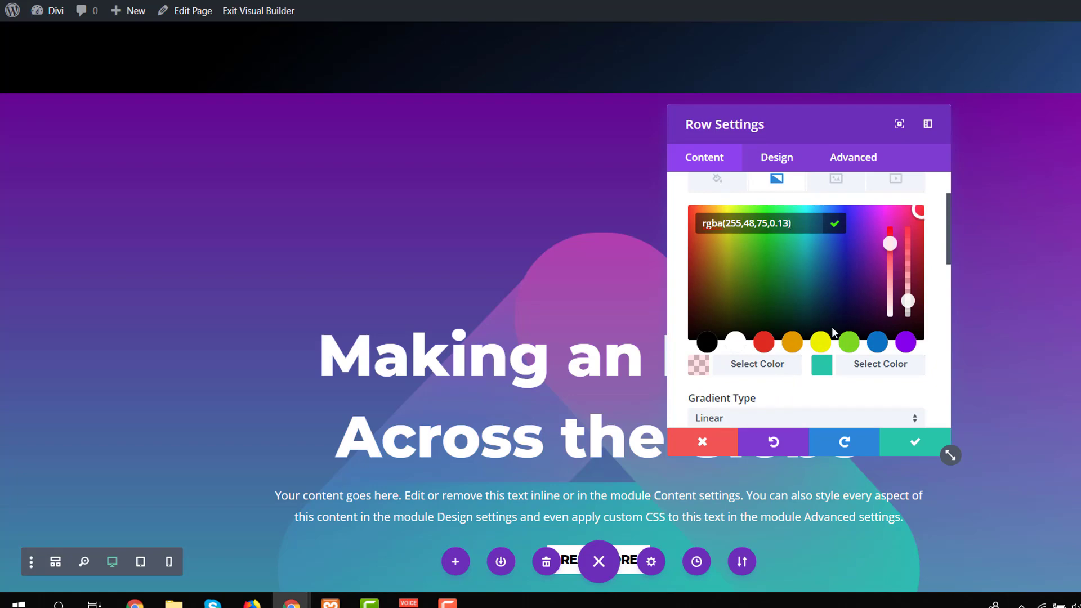
pyautogui.click(873, 367)
pyautogui.write('#ffffff')
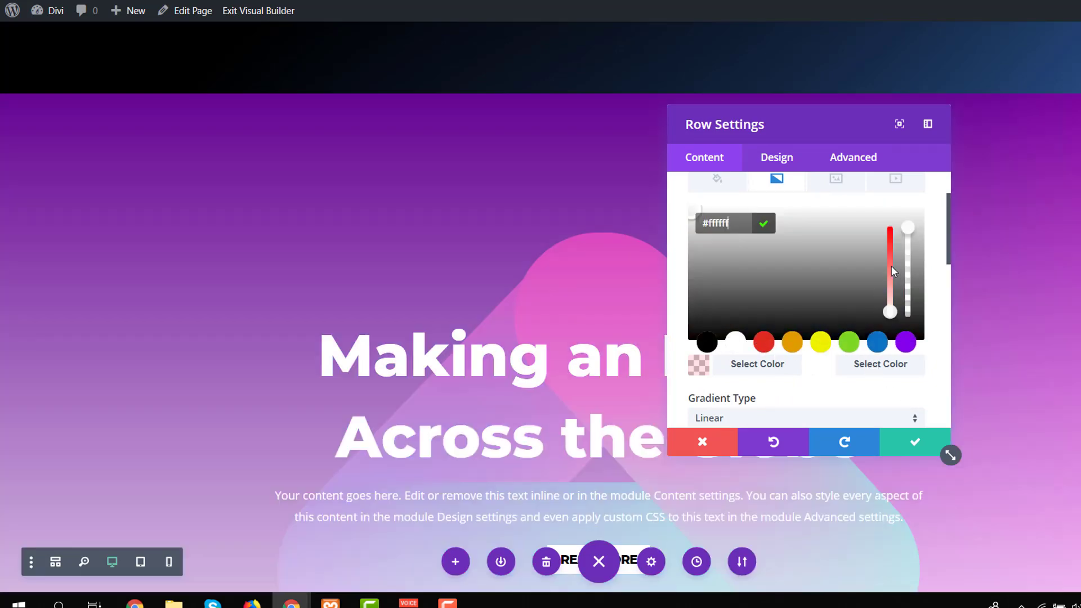
pyautogui.moveTo(907, 228); pyautogui.dragTo(907, 311)
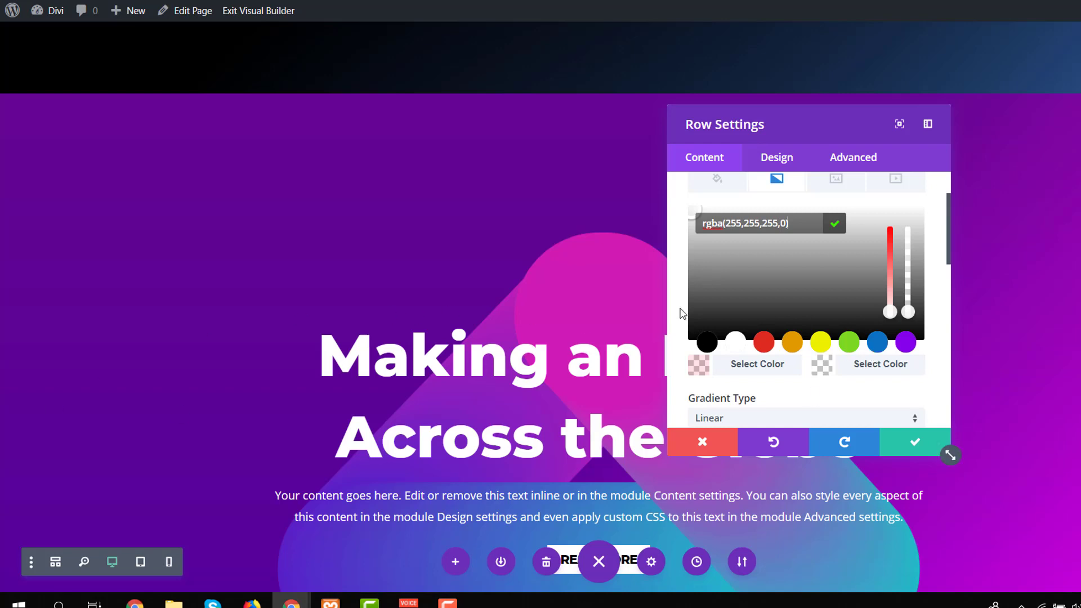
# Change the row's gradient type to Radial, save the row settings, and review the second hero.
pyautogui.scroll(-1, 703, 308)
pyautogui.click(761, 345)
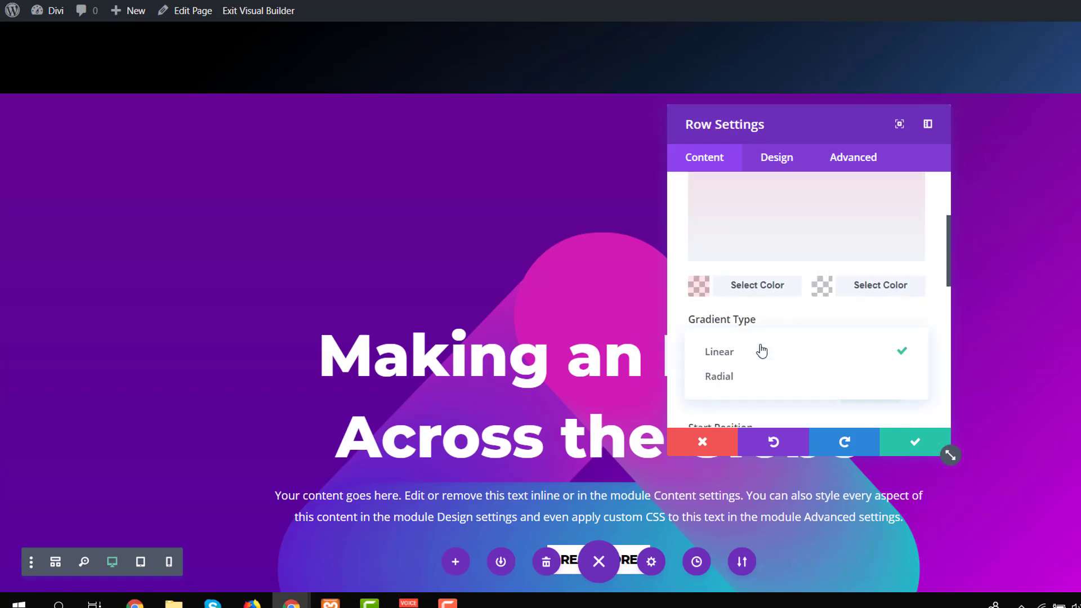
pyautogui.click(752, 376)
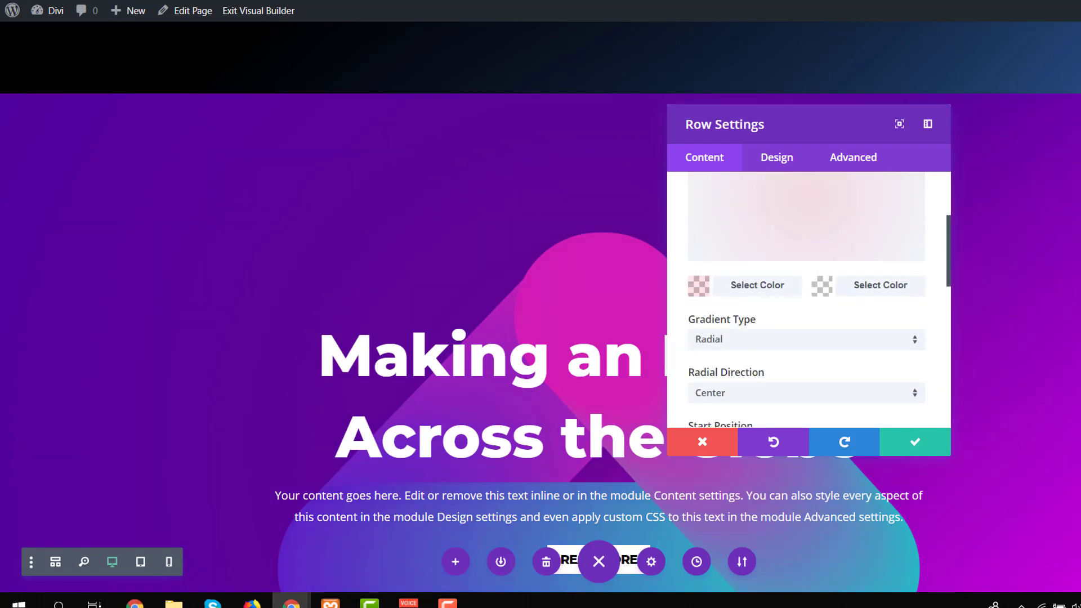
pyautogui.scroll(-1, 805, 338)
pyautogui.click(909, 444)
pyautogui.scroll(-4, 713, 424)
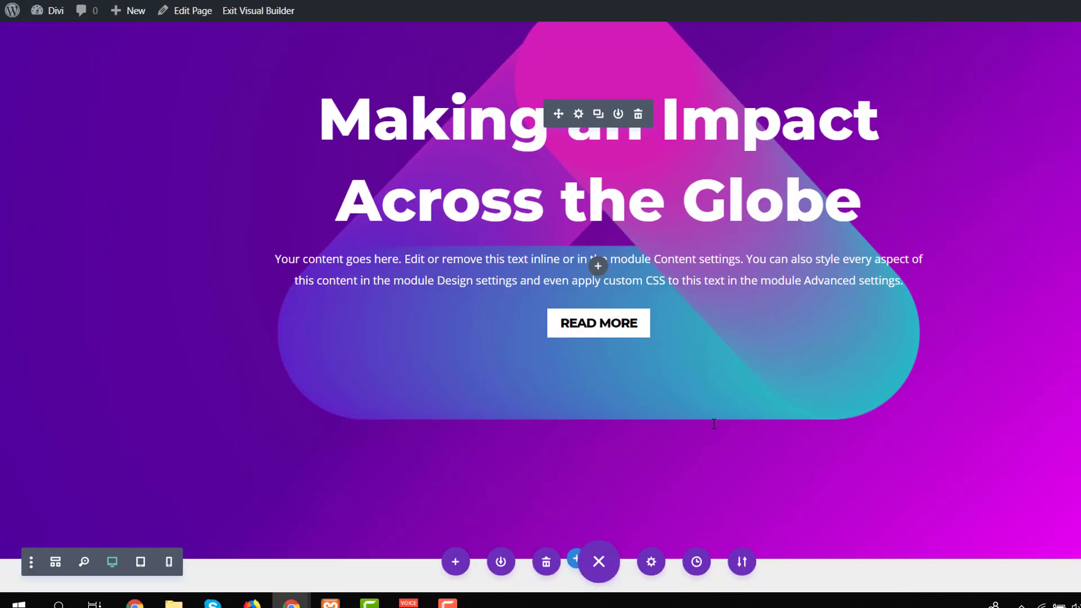
# Duplicate the finished second hero section and go to the copy below it.
pyautogui.scroll(4, 150, 355)
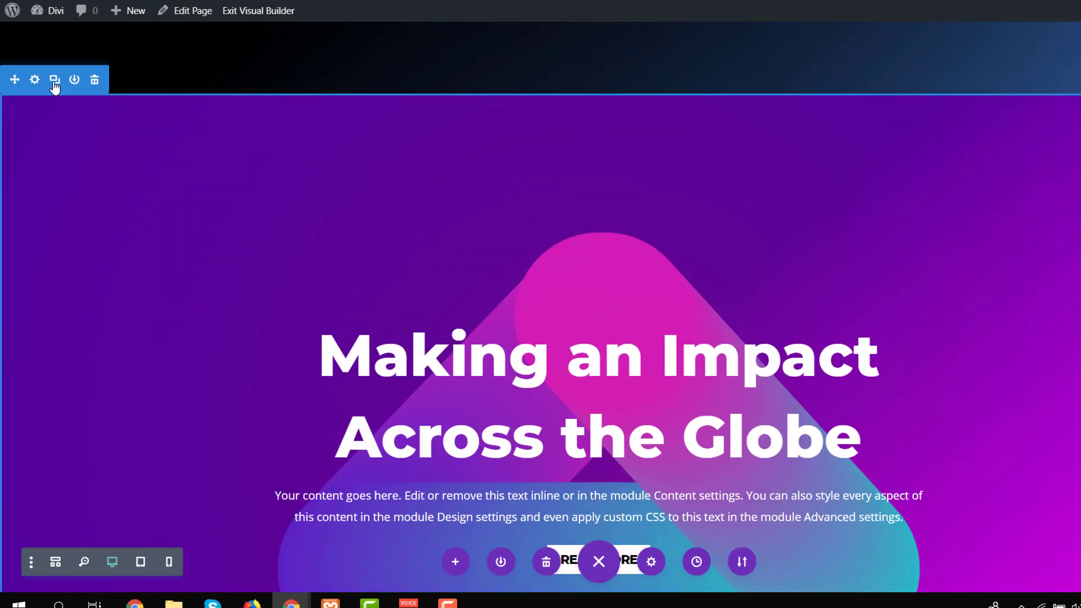
pyautogui.click(54, 79)
pyautogui.scroll(-9, 35, 236)
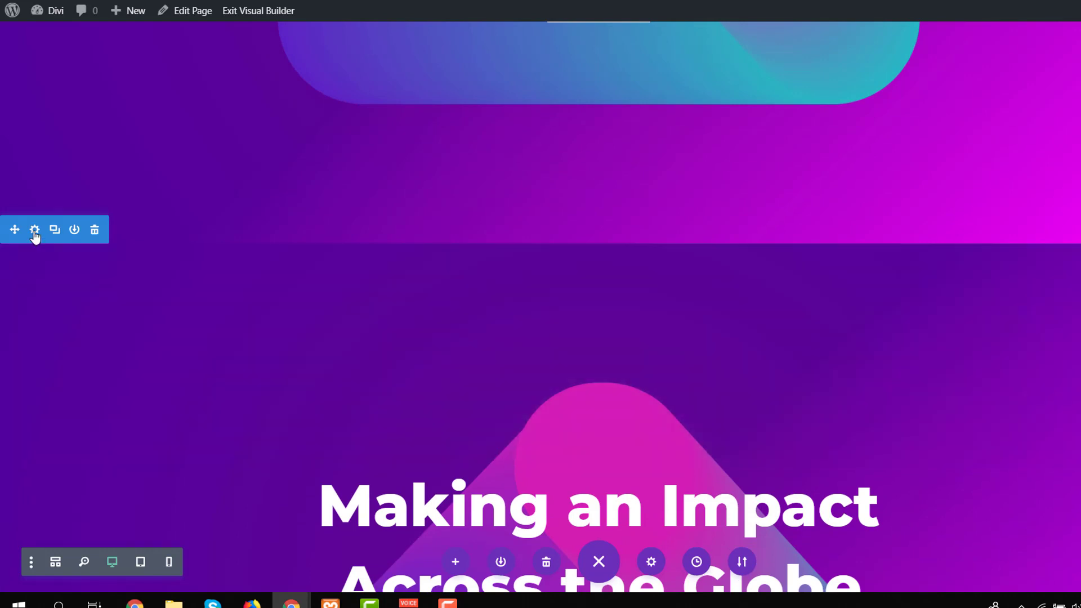
# Replace the background image of the duplicated purple section with fluid-style-3.png and save the section settings.
pyautogui.click(34, 230)
pyautogui.click(742, 228)
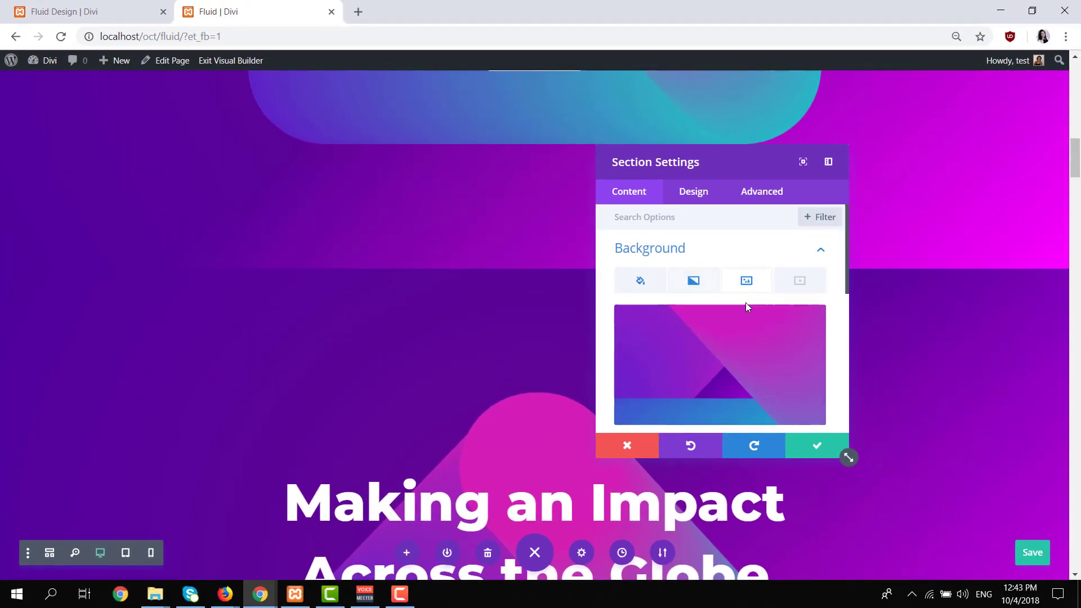
pyautogui.click(724, 377)
pyautogui.click(200, 120)
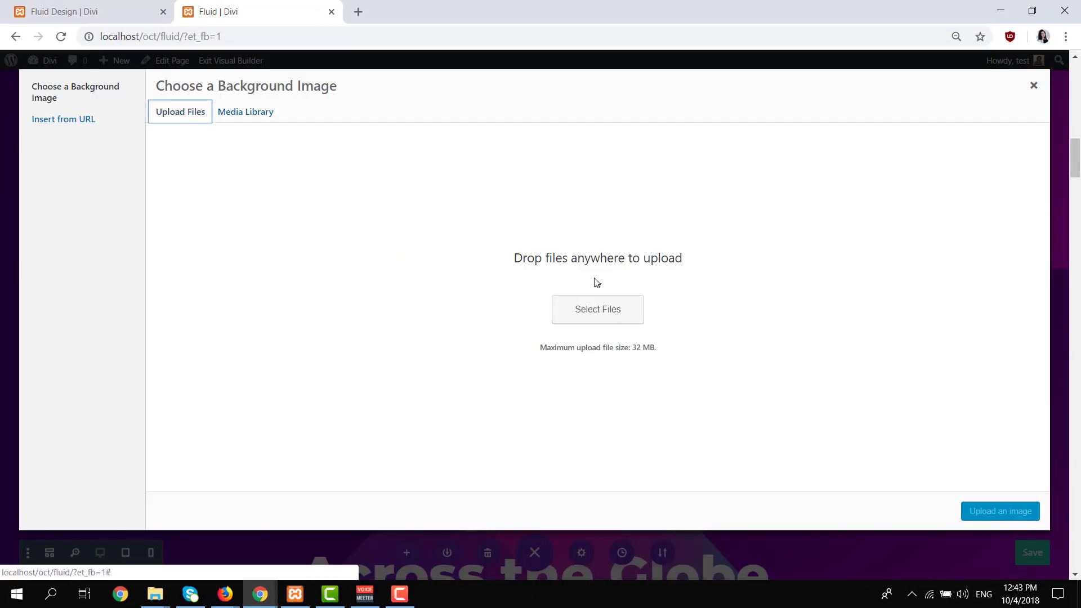
pyautogui.click(596, 309)
pyautogui.doubleClick(437, 156)
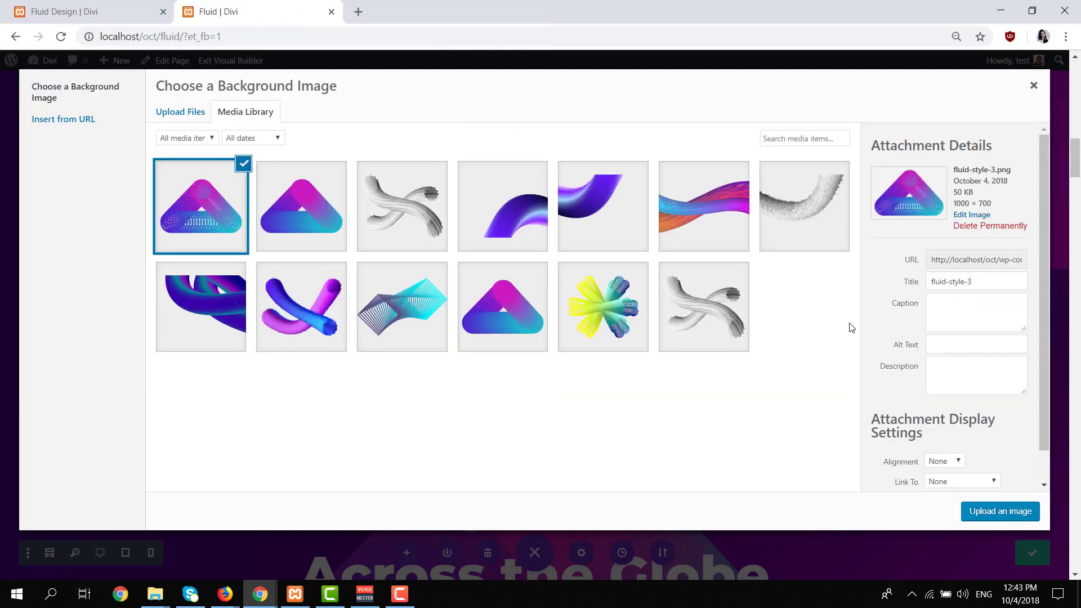
pyautogui.click(979, 511)
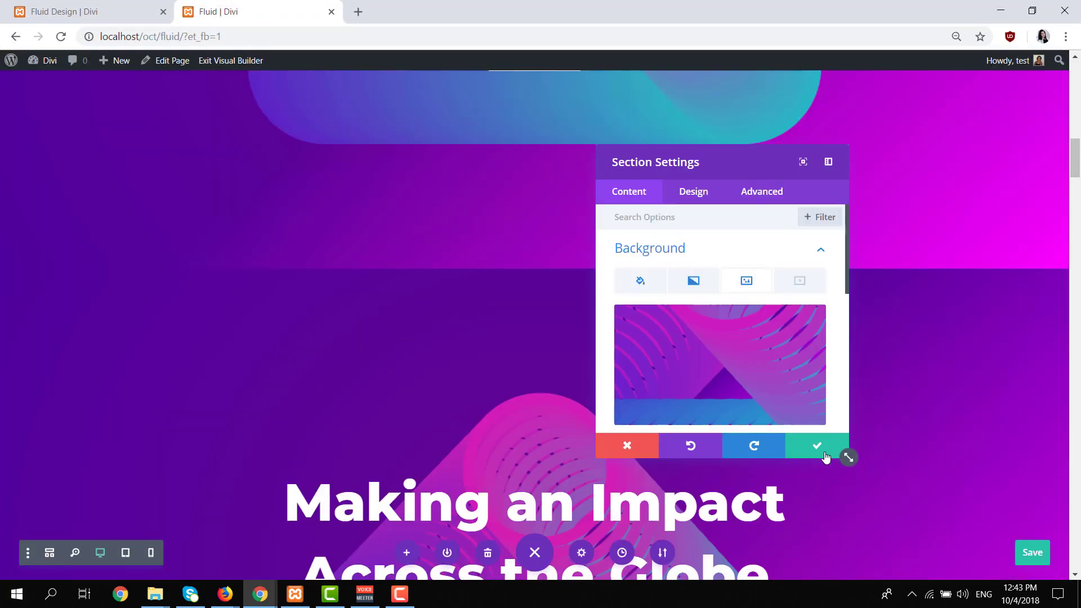
pyautogui.click(821, 445)
# Compare the two purple heroes, and examine the next hero in the Fluid Design example page.
pyautogui.scroll(-4, 799, 412)
pyautogui.scroll(8, 882, 413)
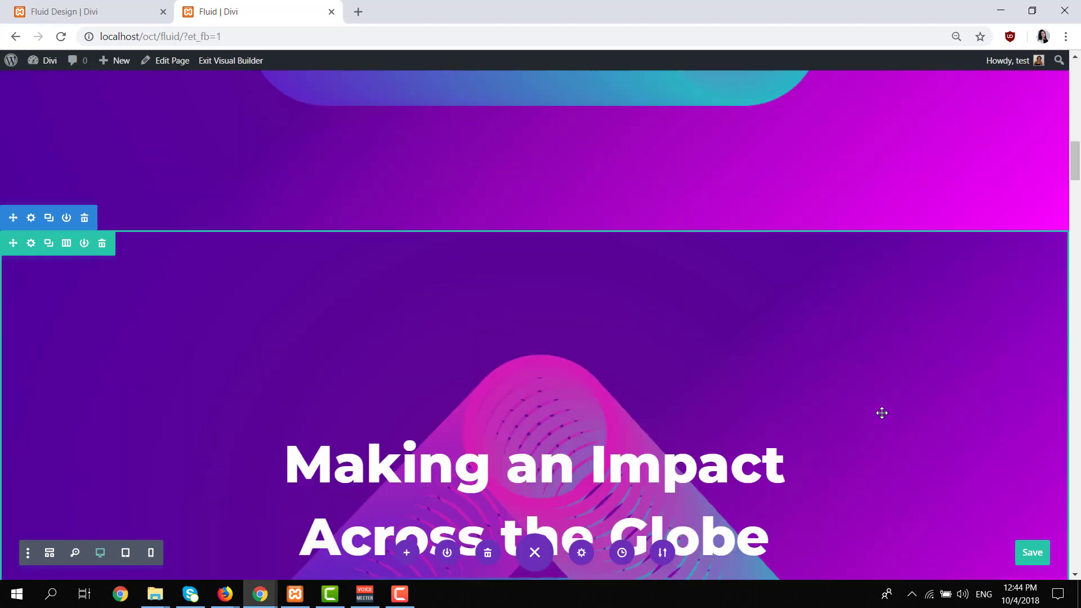
pyautogui.scroll(6, 586, 178)
pyautogui.scroll(-12, 532, 355)
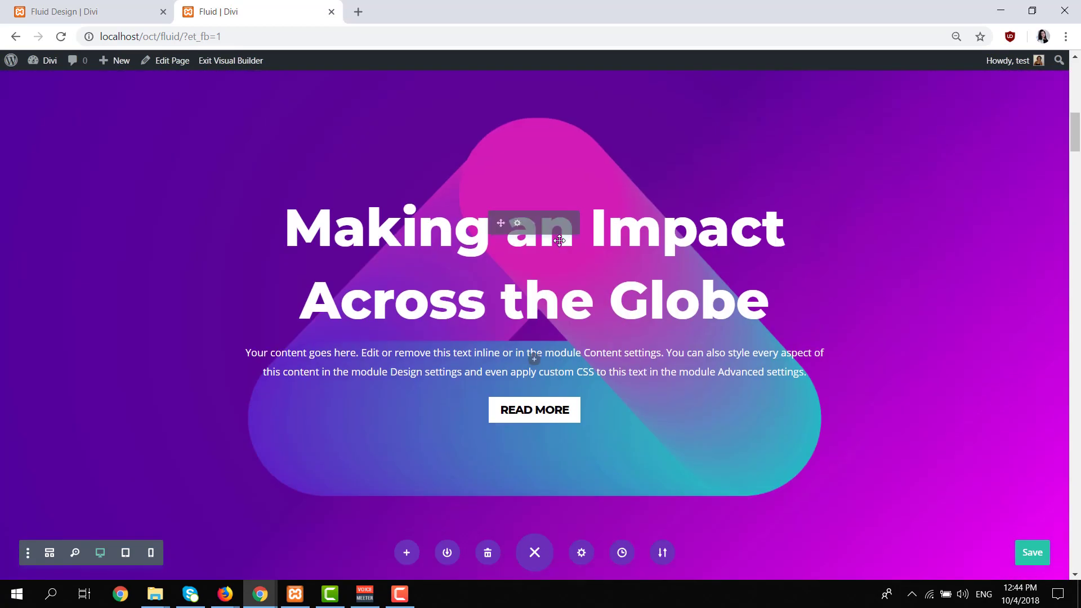
pyautogui.scroll(3, 560, 252)
pyautogui.scroll(-14, 560, 252)
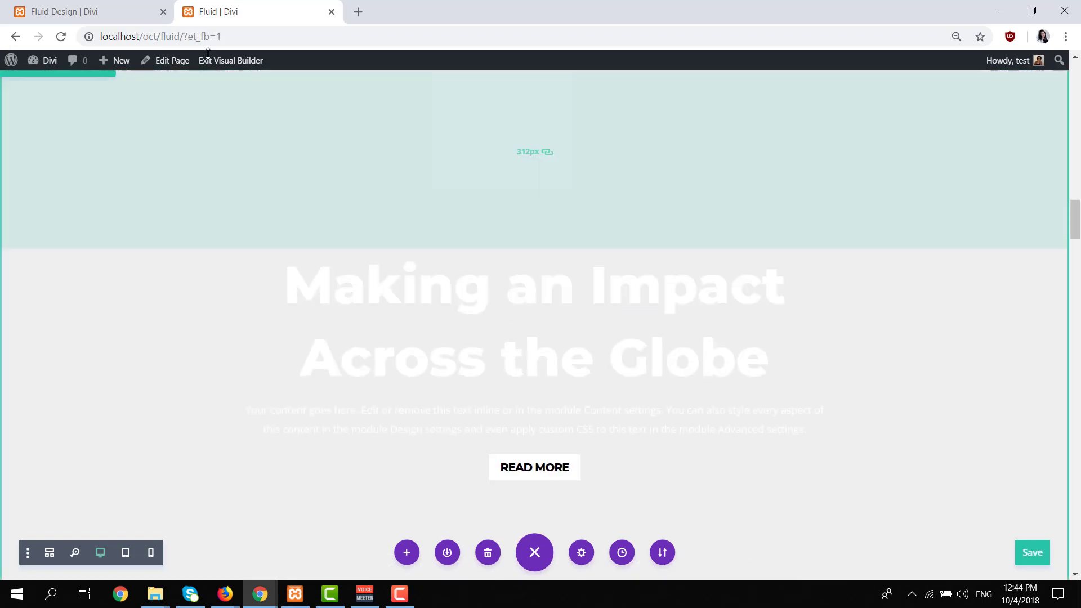
pyautogui.click(85, 11)
pyautogui.scroll(-8, 546, 462)
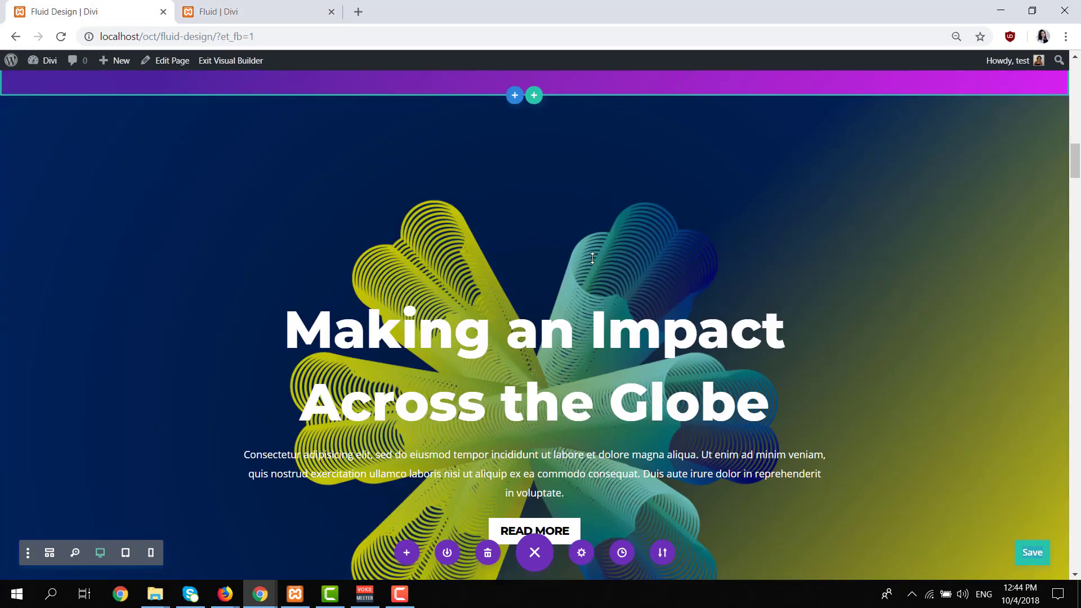
# Return to the Fluid page and add a background gradient to the unstyled section below the purple heroes.
pyautogui.click(248, 12)
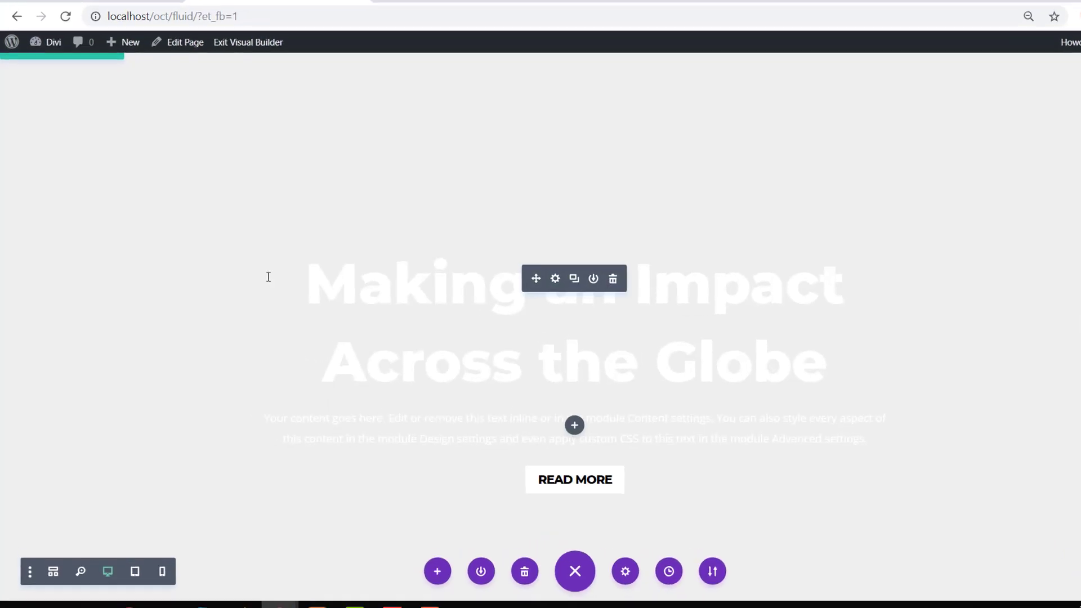
pyautogui.scroll(2, 237, 270)
pyautogui.click(39, 90)
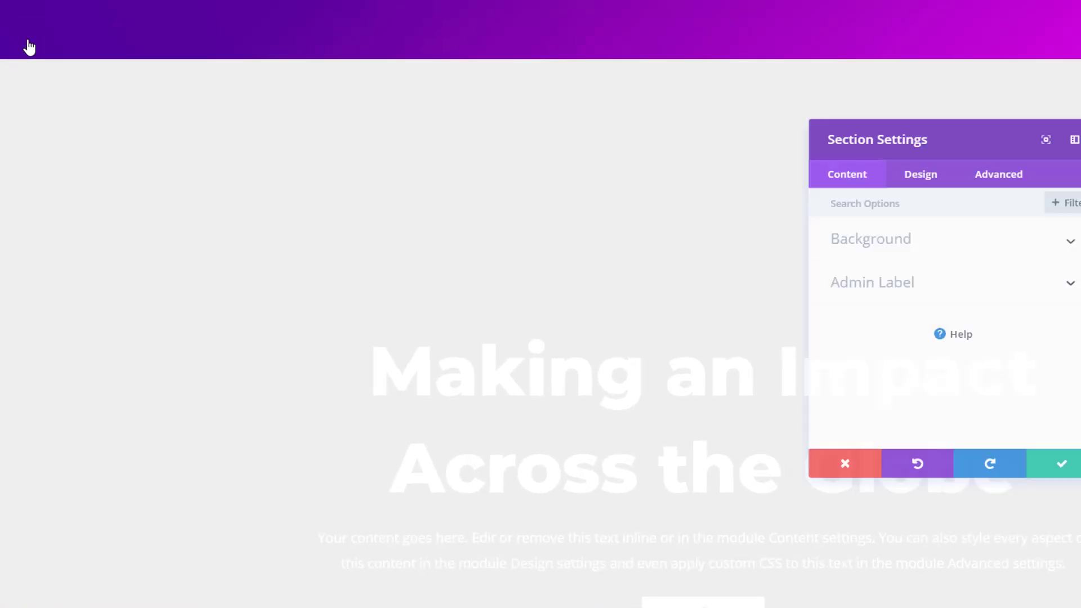
pyautogui.click(811, 229)
pyautogui.click(808, 269)
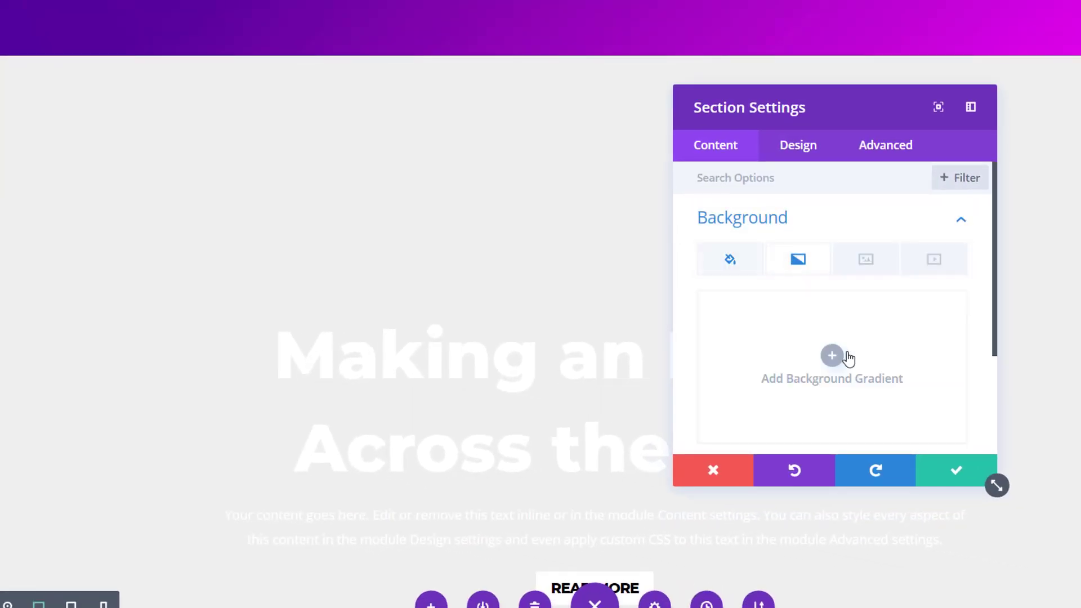
pyautogui.click(838, 368)
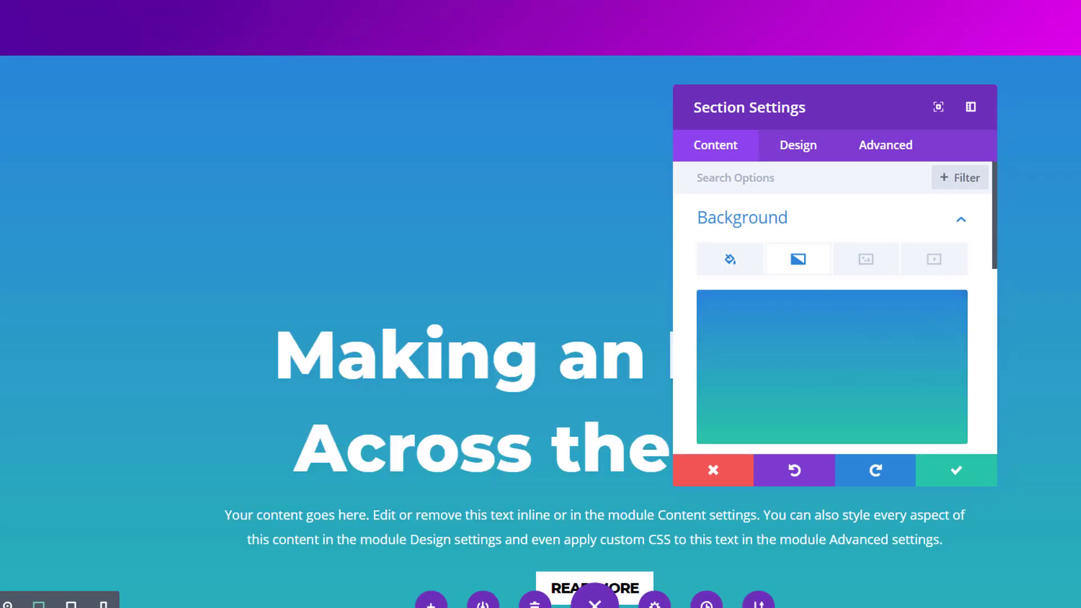
# Set the section's gradient colors to #00245e and #ffee00.
pyautogui.click(755, 333)
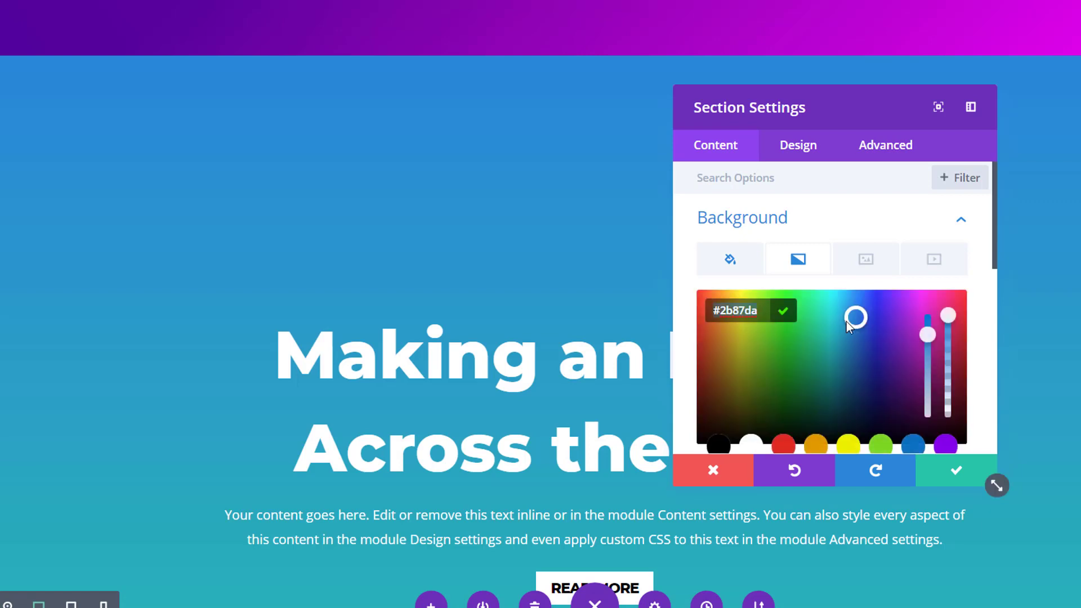
pyautogui.scroll(-3, 832, 335)
pyautogui.click(754, 207)
pyautogui.scroll(2, 771, 253)
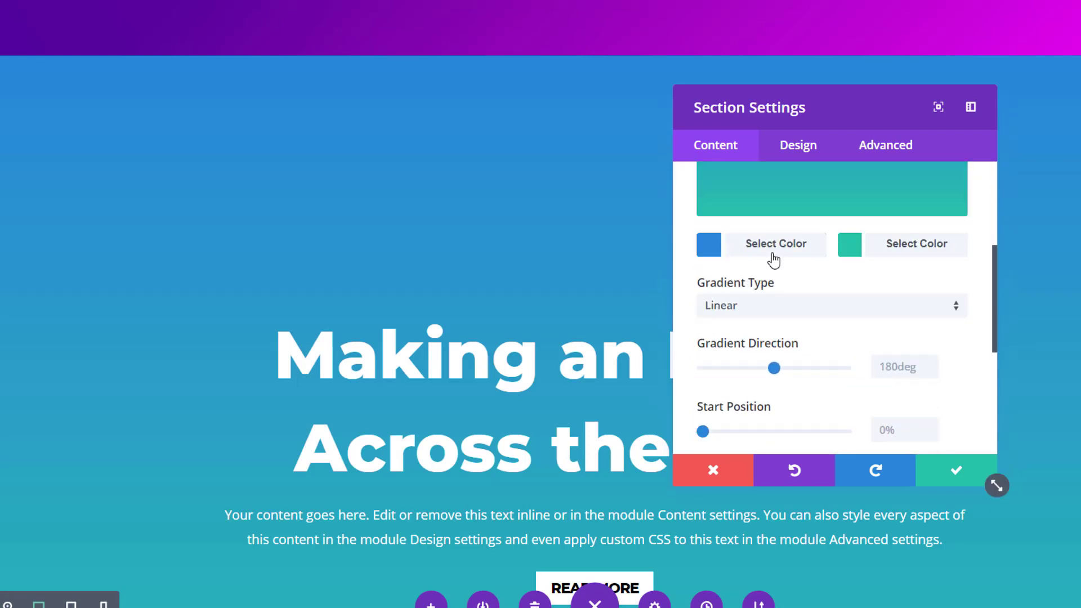
pyautogui.click(772, 392)
pyautogui.write('#00245e')
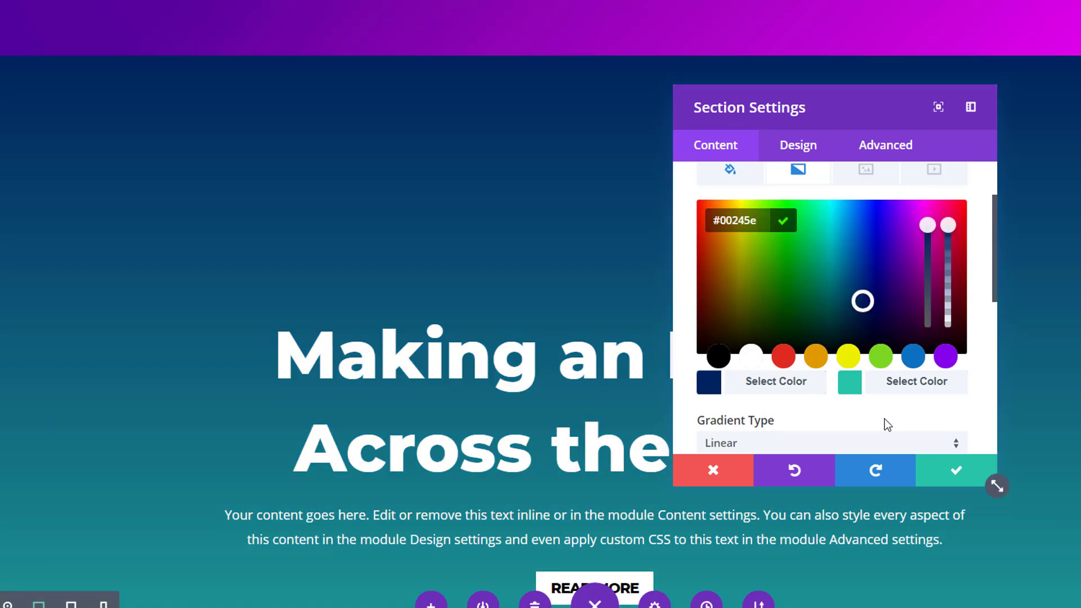
pyautogui.click(906, 390)
pyautogui.write('#ffee00')
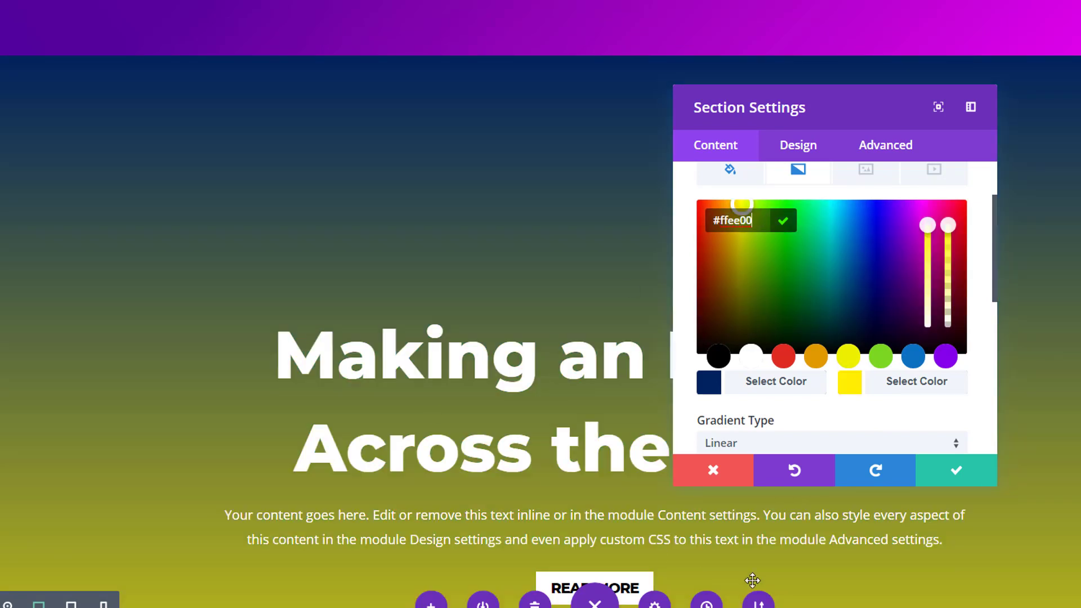
# Set the section's gradient direction to 137deg and its start position to 48%.
pyautogui.scroll(-3, 844, 445)
pyautogui.click(896, 326)
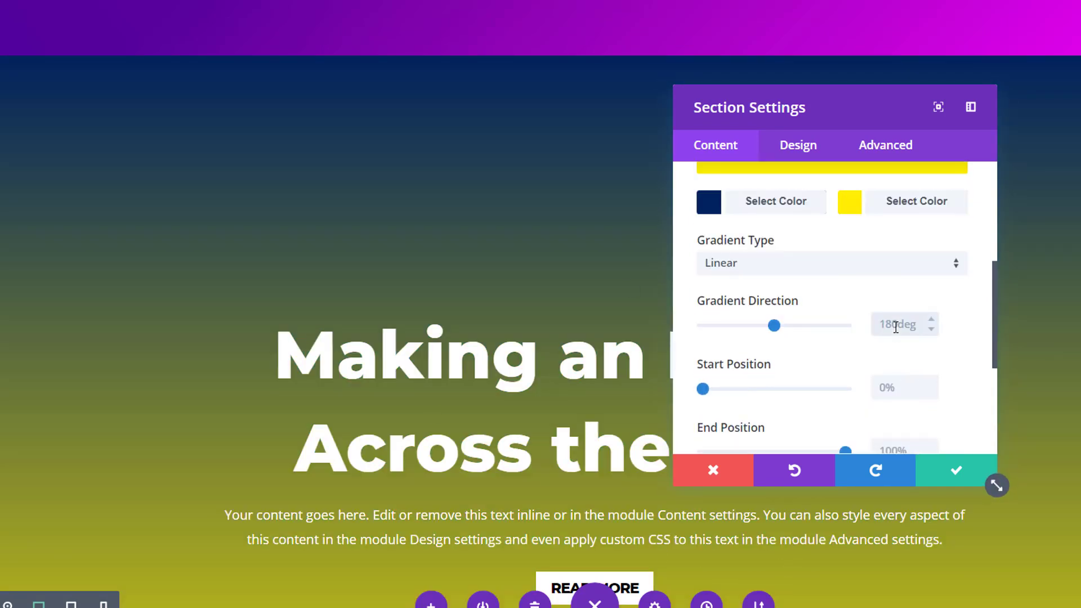
pyautogui.write('137deg')
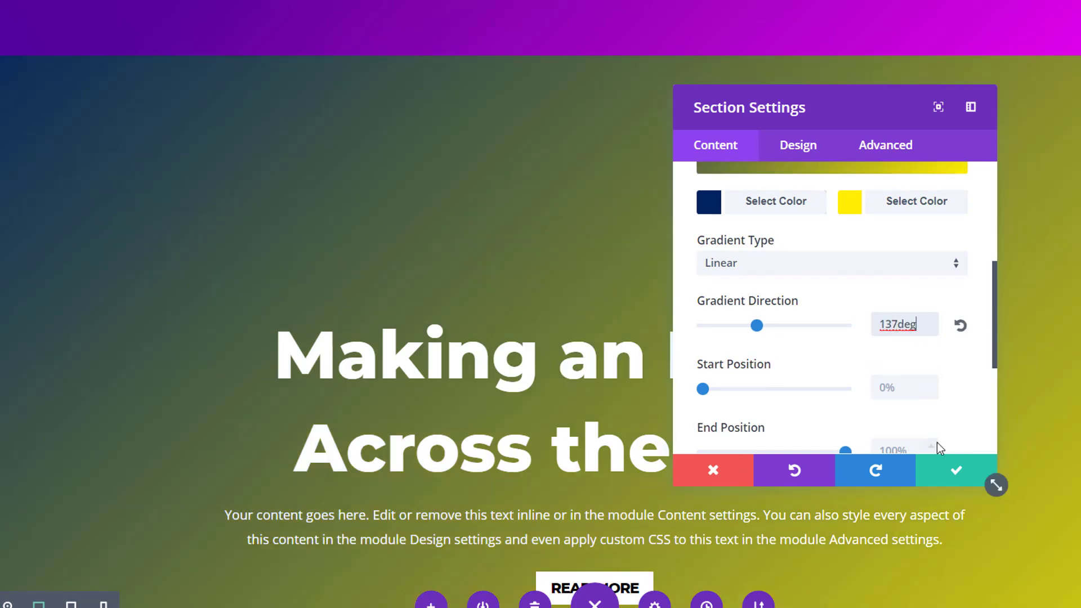
pyautogui.click(898, 389)
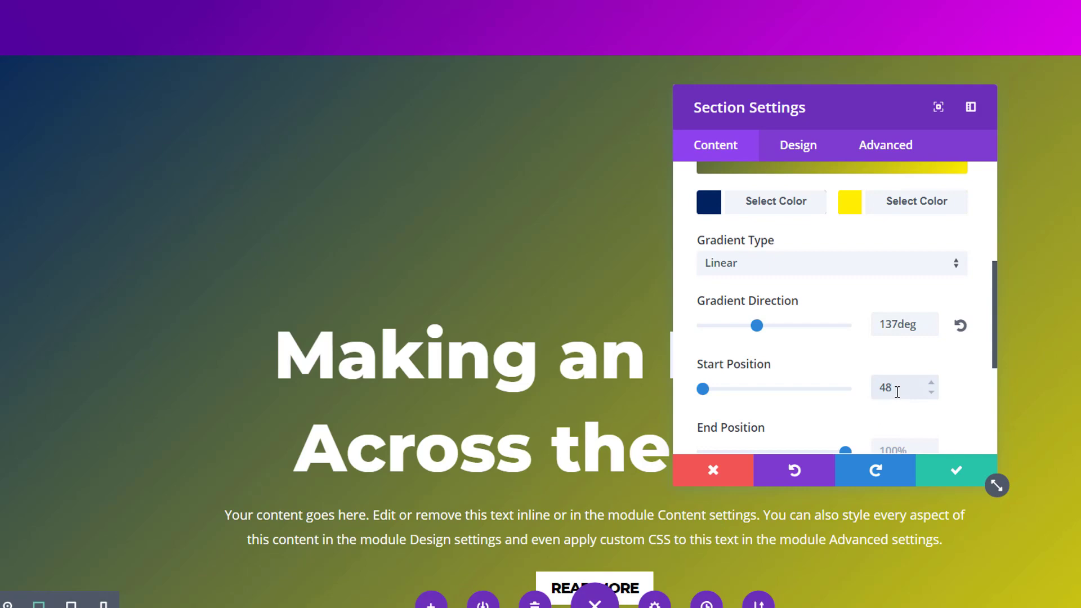
# Add fluid-style-4-2.png from the media library as the section's background image.
pyautogui.scroll(5, 902, 268)
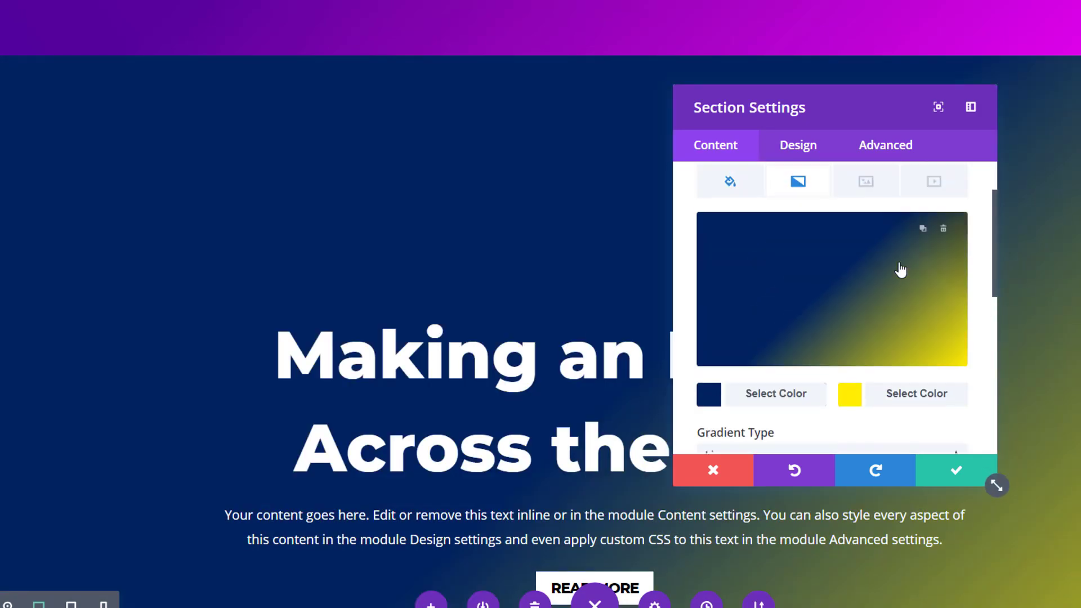
pyautogui.click(865, 259)
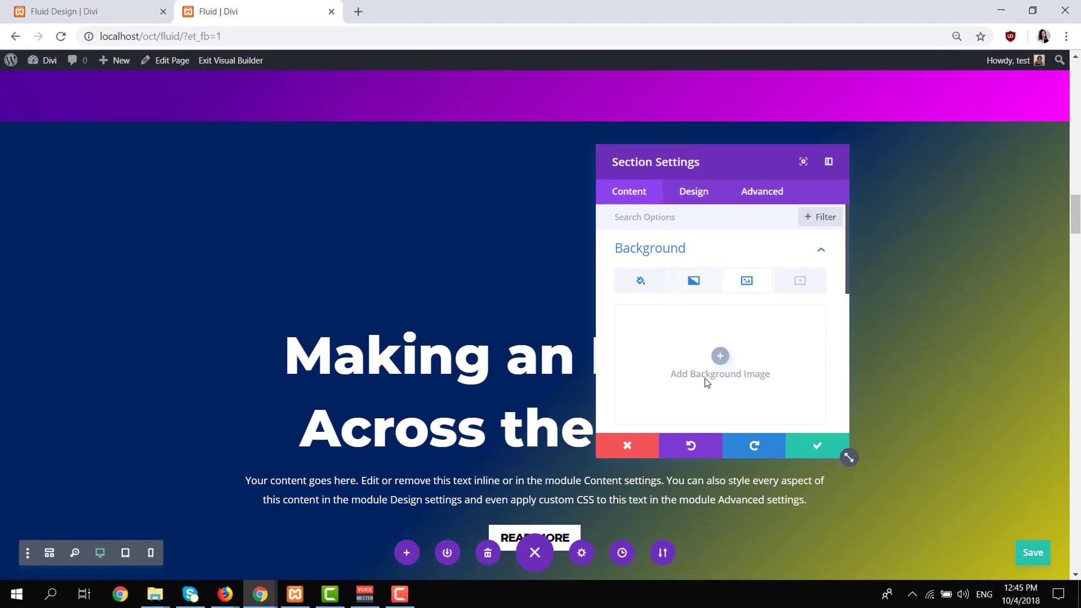
pyautogui.click(706, 381)
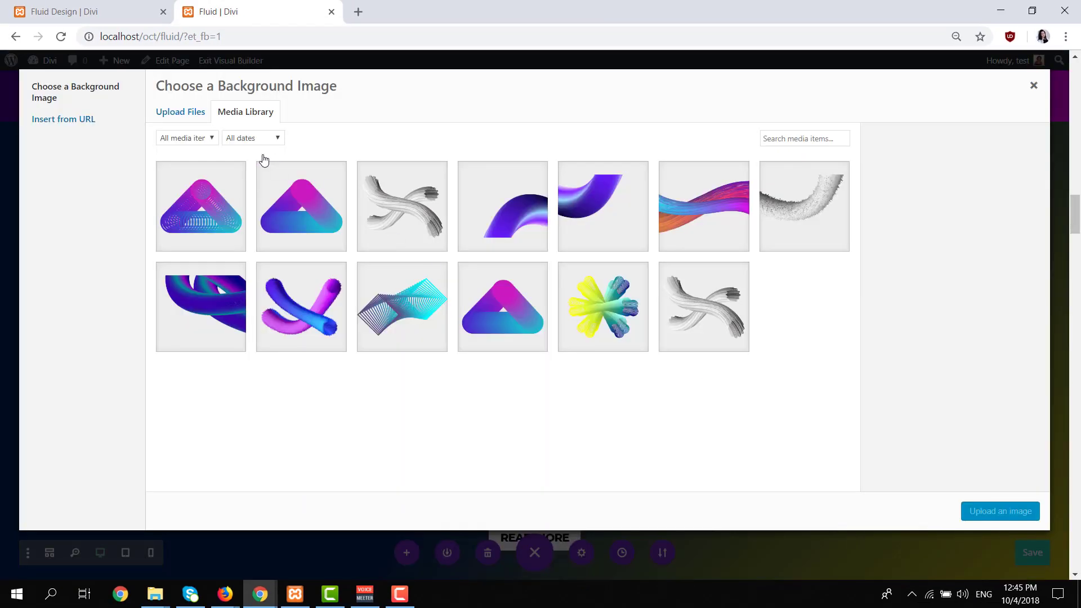
pyautogui.click(603, 313)
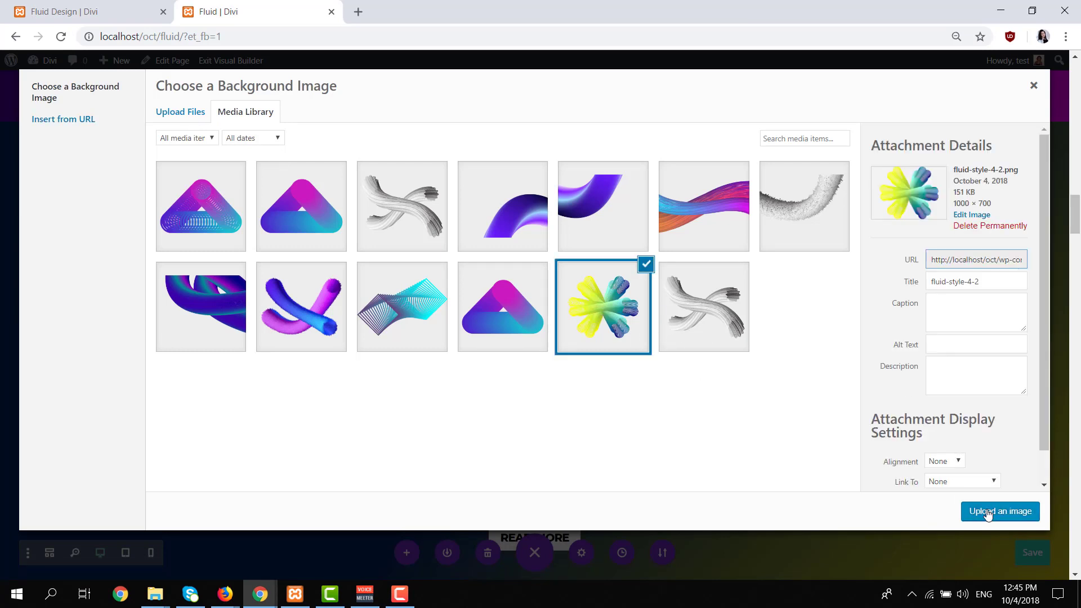
pyautogui.click(986, 512)
# Change the section's background image size to Actual Size and save the section settings.
pyautogui.scroll(-4, 721, 373)
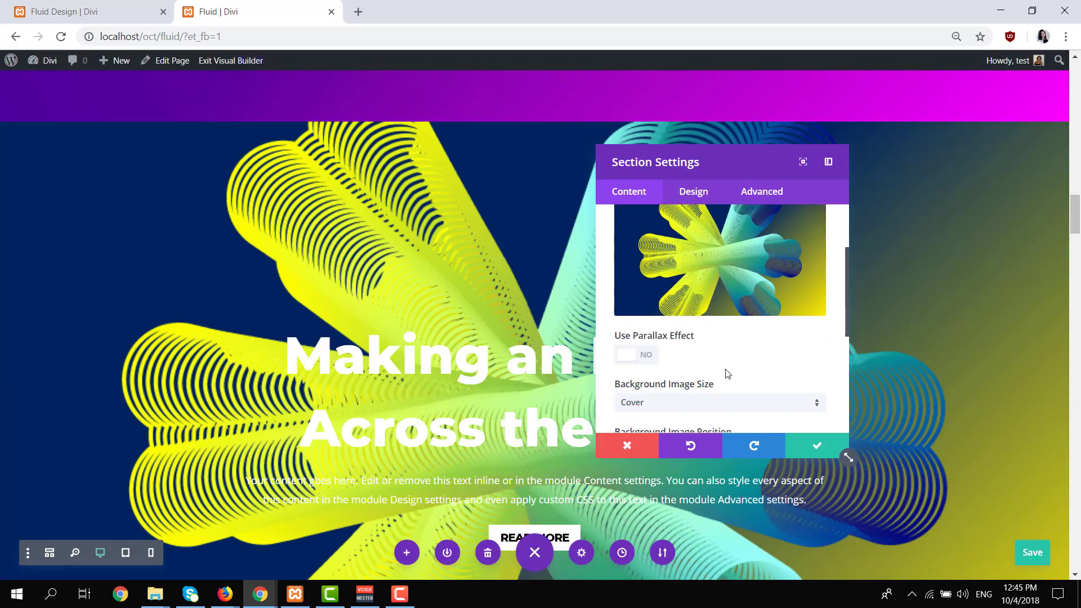
pyautogui.click(707, 371)
pyautogui.click(688, 427)
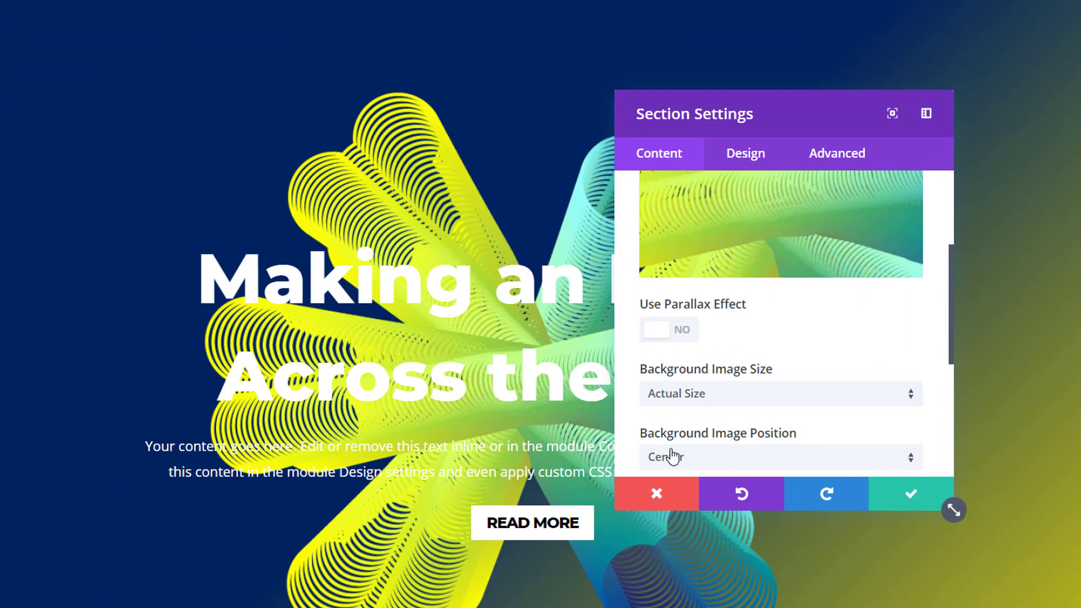
pyautogui.click(895, 499)
# Add a background gradient to the row inside the blue and yellow section.
pyautogui.scroll(3, 113, 231)
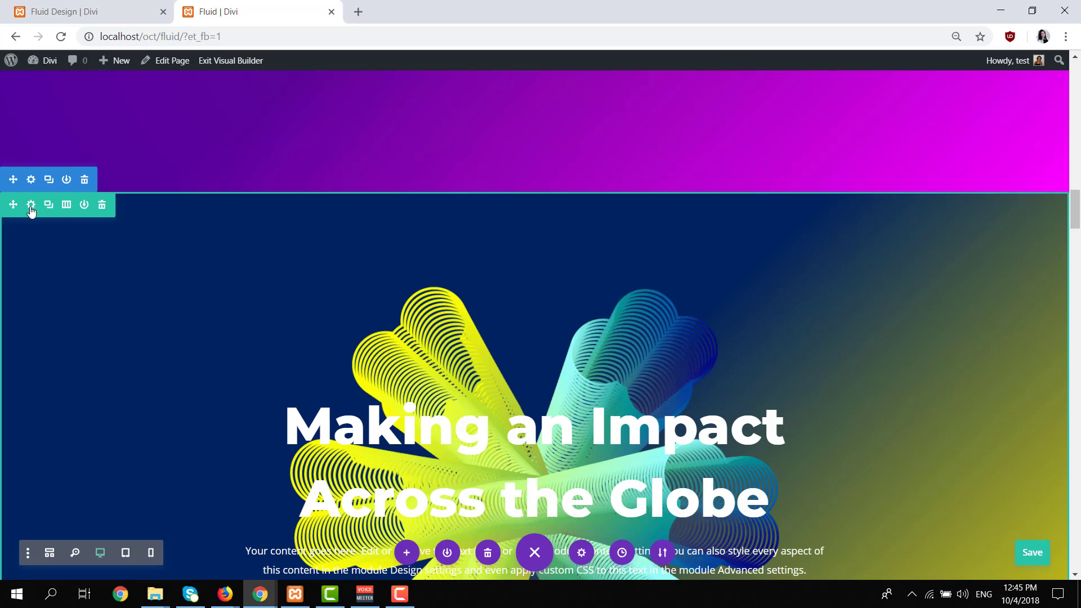
pyautogui.click(31, 205)
pyautogui.click(684, 251)
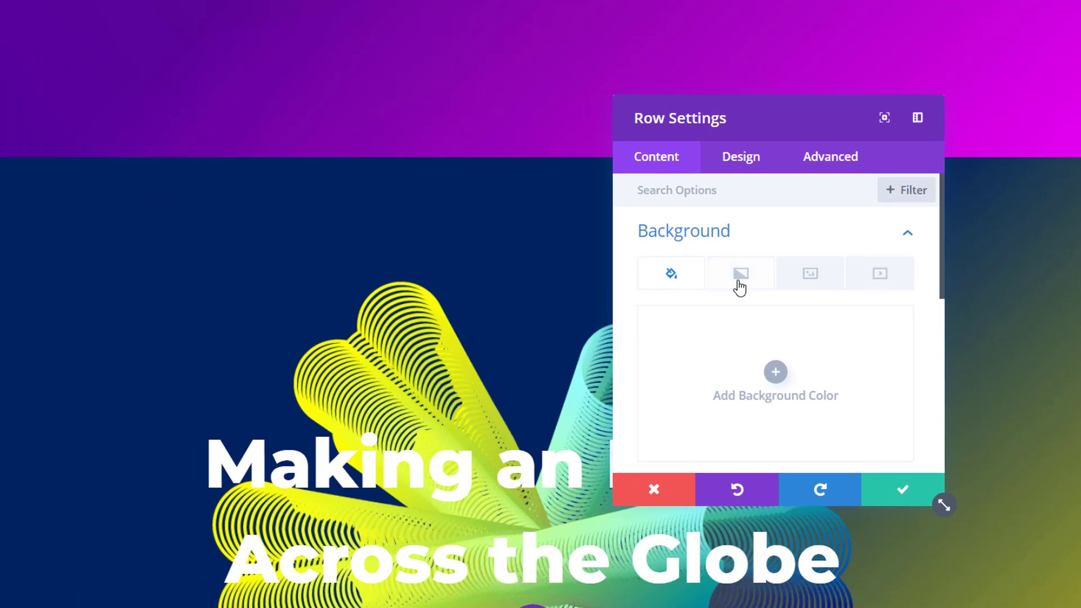
pyautogui.click(739, 276)
pyautogui.click(753, 375)
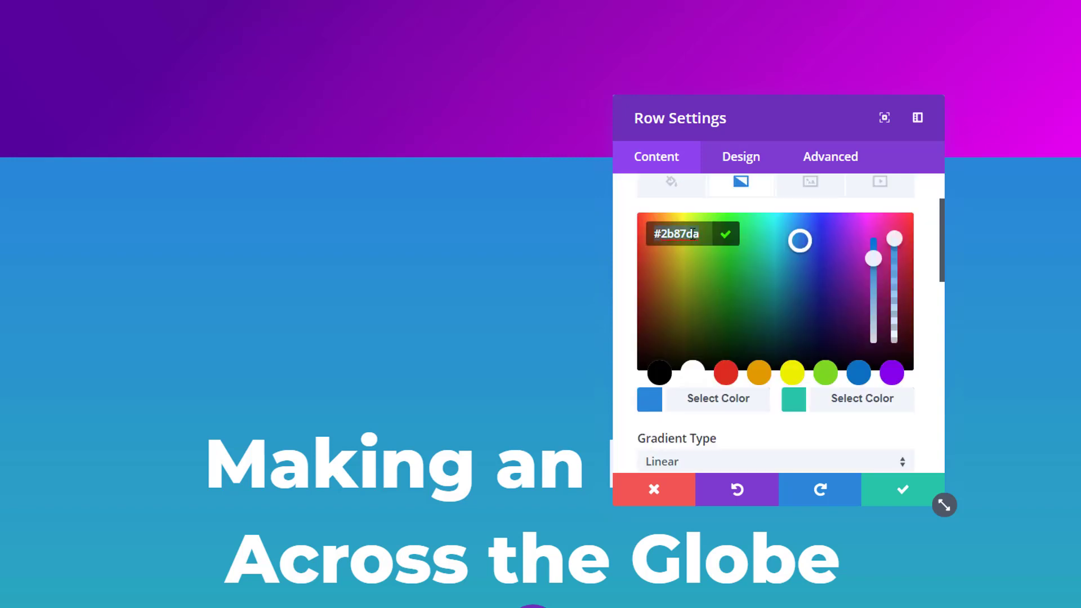
# Set the row's gradient colors to rgba(0,0,0,0.37) and a fully transparent white, rgba(255,255,255,0).
pyautogui.write('rgba(0,0,0,0.37)')
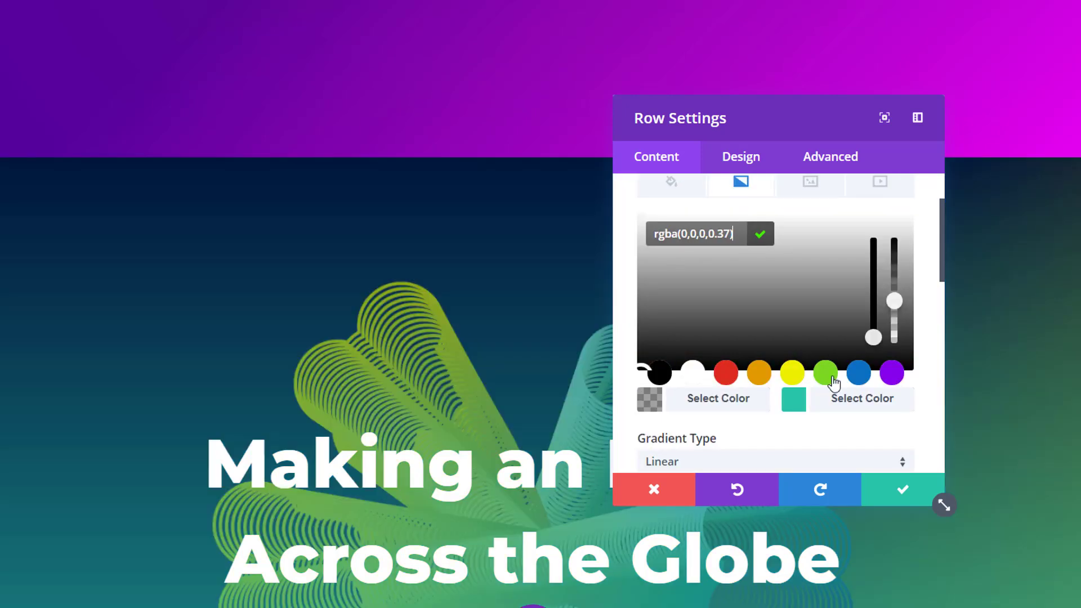
pyautogui.click(841, 406)
pyautogui.click(693, 372)
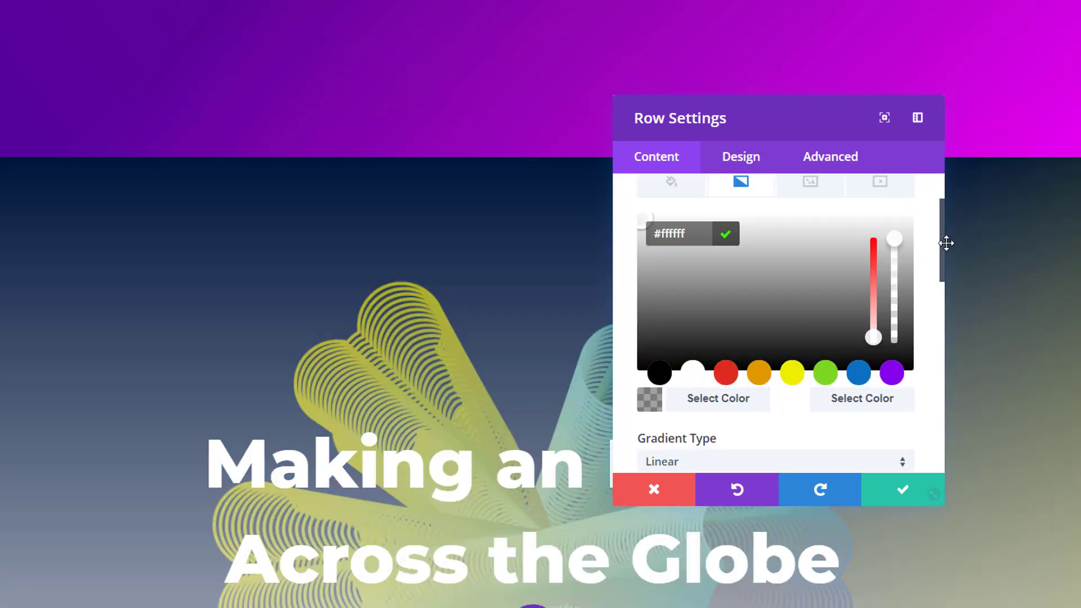
pyautogui.moveTo(894, 238); pyautogui.dragTo(895, 396)
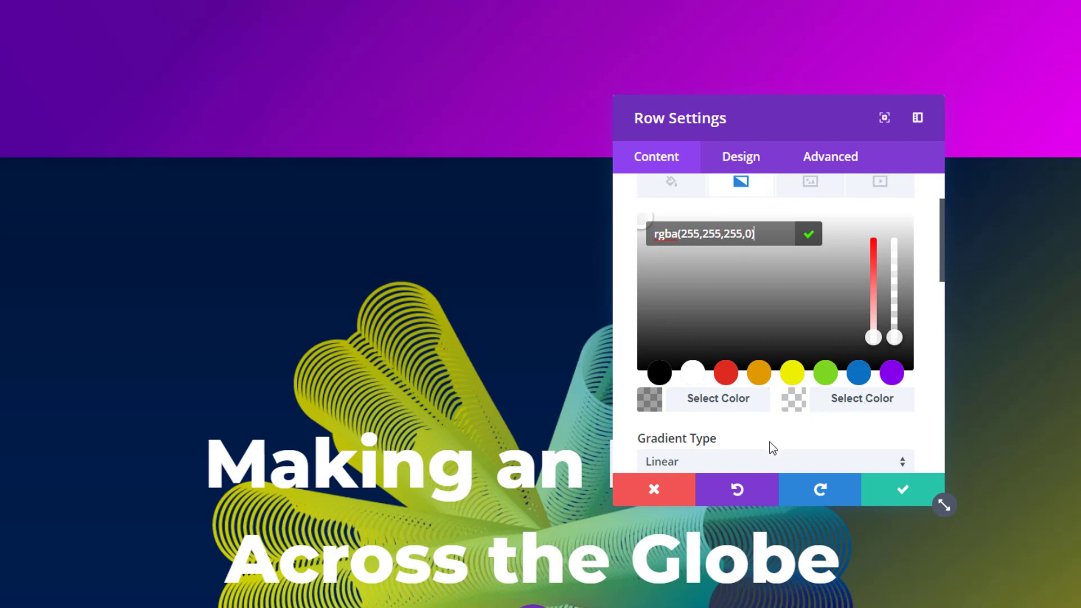
# Change the row's gradient type to Radial and save the row settings.
pyautogui.scroll(-3, 767, 444)
pyautogui.click(764, 283)
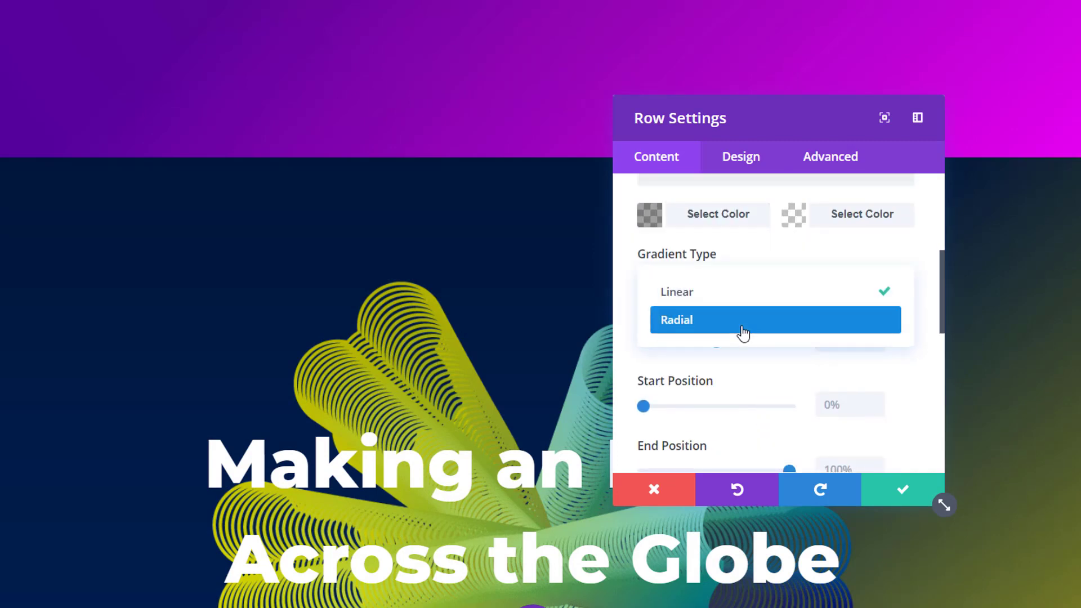
pyautogui.click(741, 333)
pyautogui.scroll(-2, 424, 389)
pyautogui.scroll(-2, 424, 389)
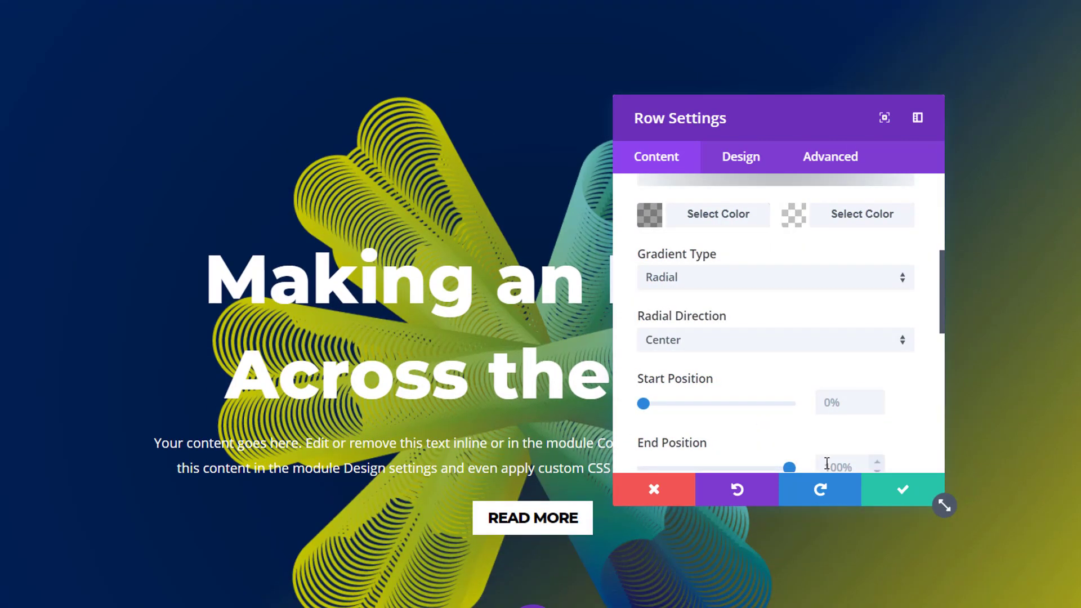
pyautogui.click(872, 497)
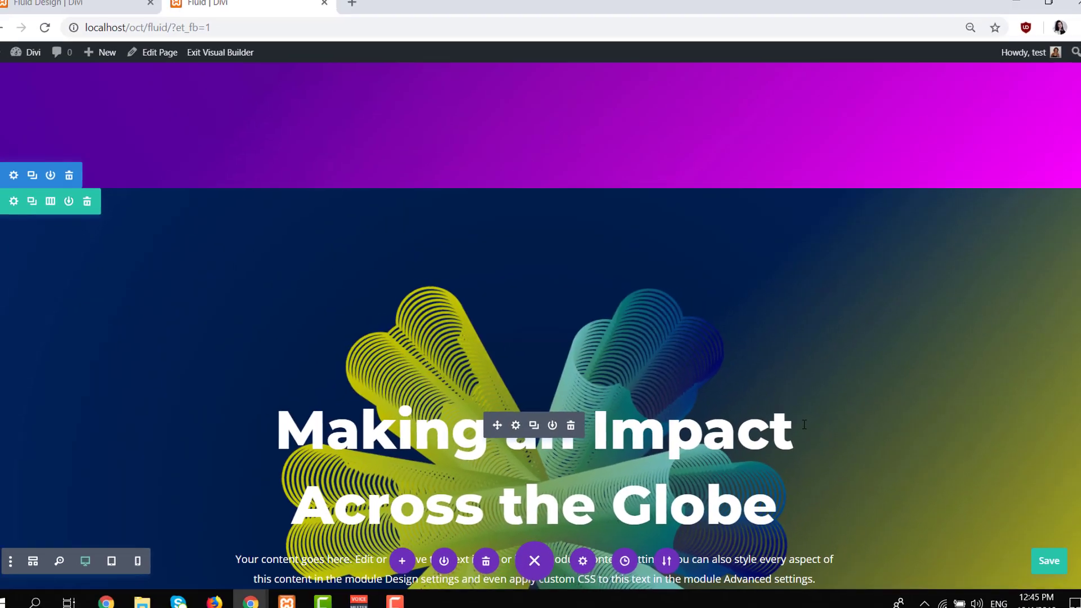
# Compare the finished hero with the Fluid Design example and examine the hero that follows it there.
pyautogui.scroll(-2, 803, 424)
pyautogui.click(126, 3)
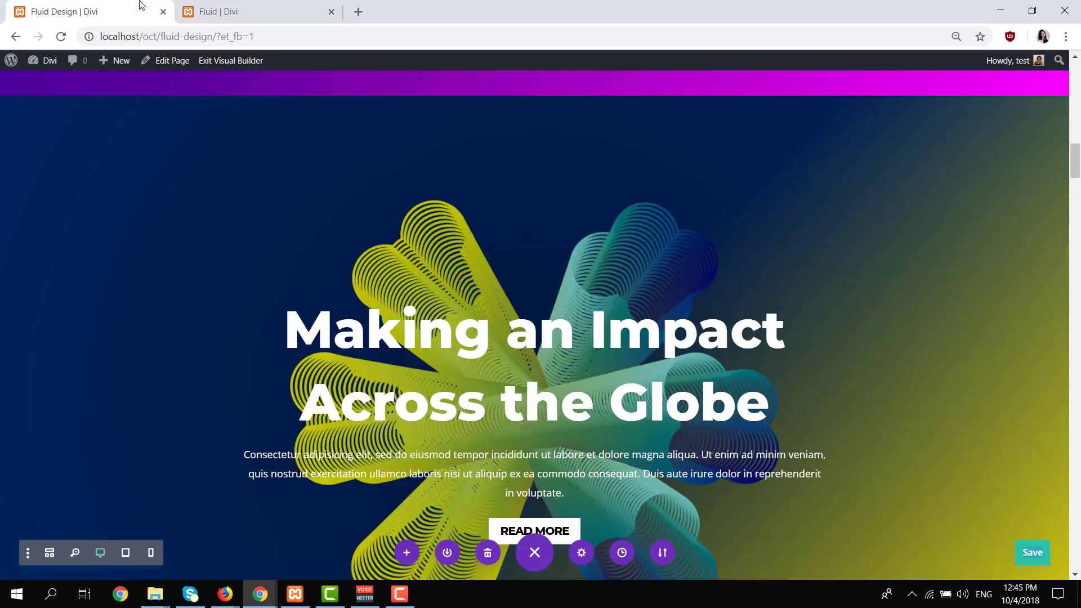
pyautogui.scroll(-1, 637, 274)
pyautogui.scroll(1, 637, 274)
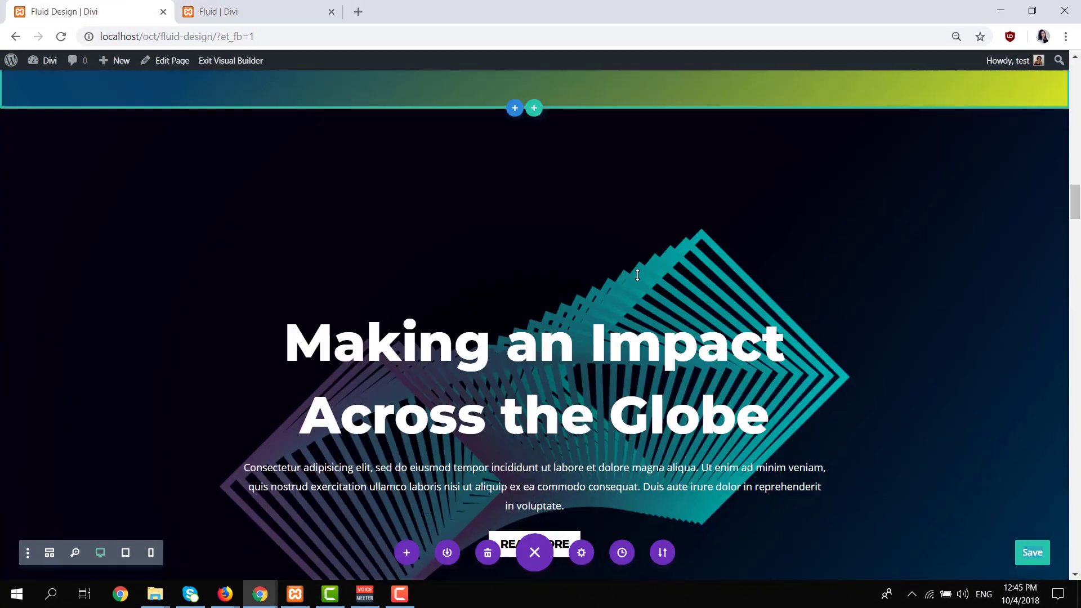
# Add a background gradient to the unstyled hero section below the blue and yellow section on the Fluid page.
pyautogui.click(270, 4)
pyautogui.scroll(-4, 547, 362)
pyautogui.scroll(-2, 535, 371)
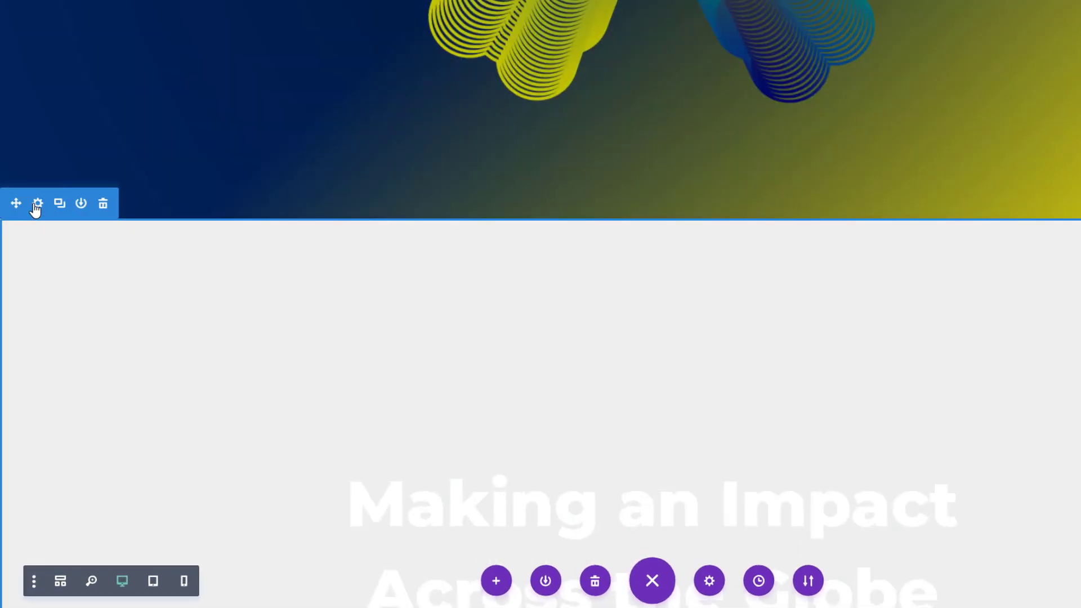
pyautogui.click(38, 203)
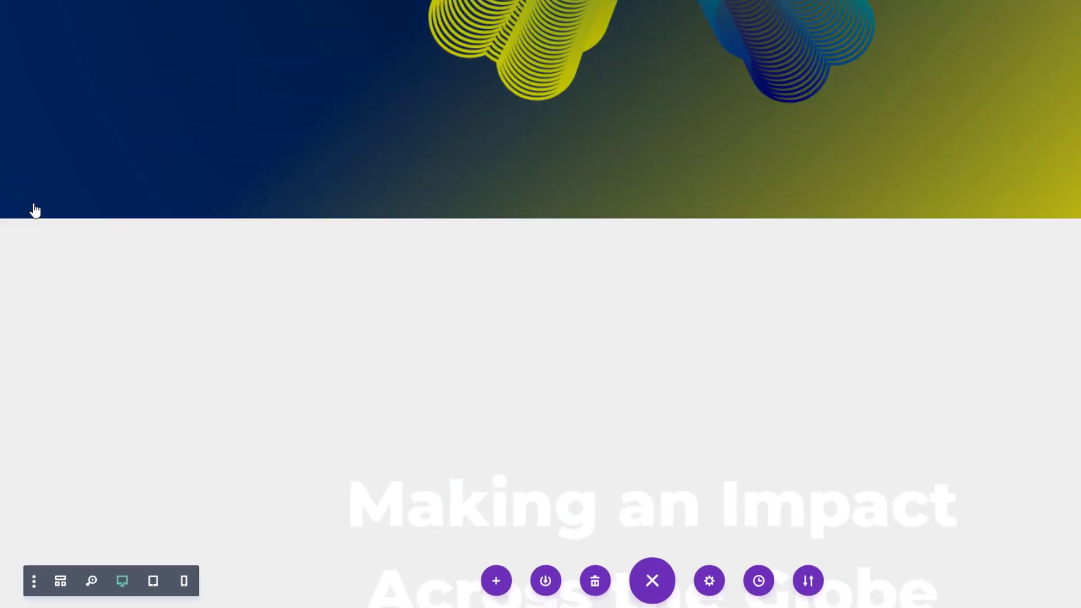
pyautogui.scroll(-1, 414, 270)
pyautogui.click(757, 217)
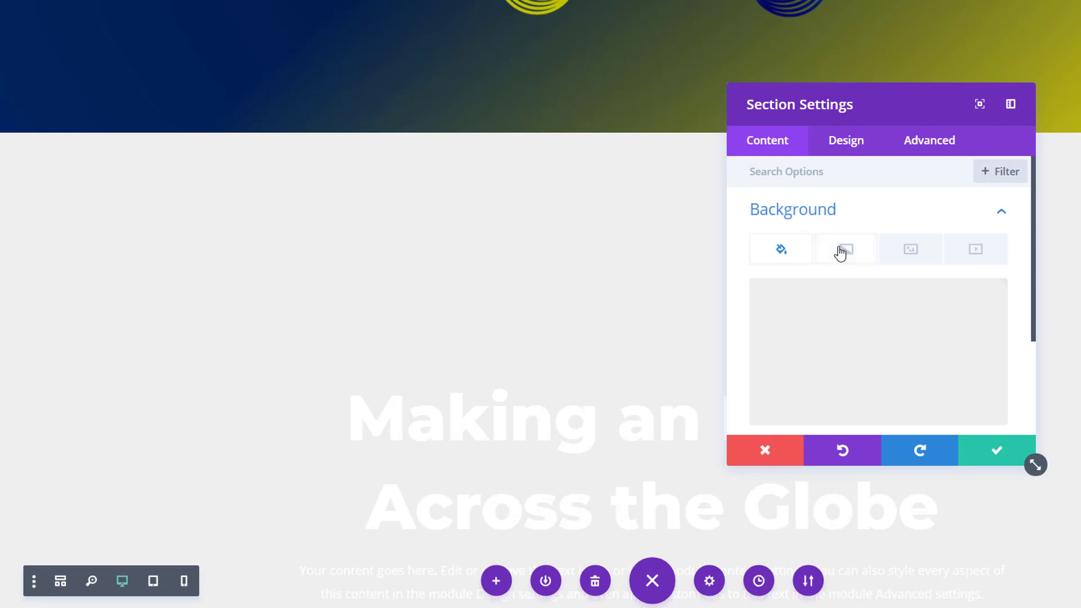
pyautogui.click(841, 247)
# Set the section's two gradient colors to #04000f and #00436d.
pyautogui.scroll(-3, 805, 278)
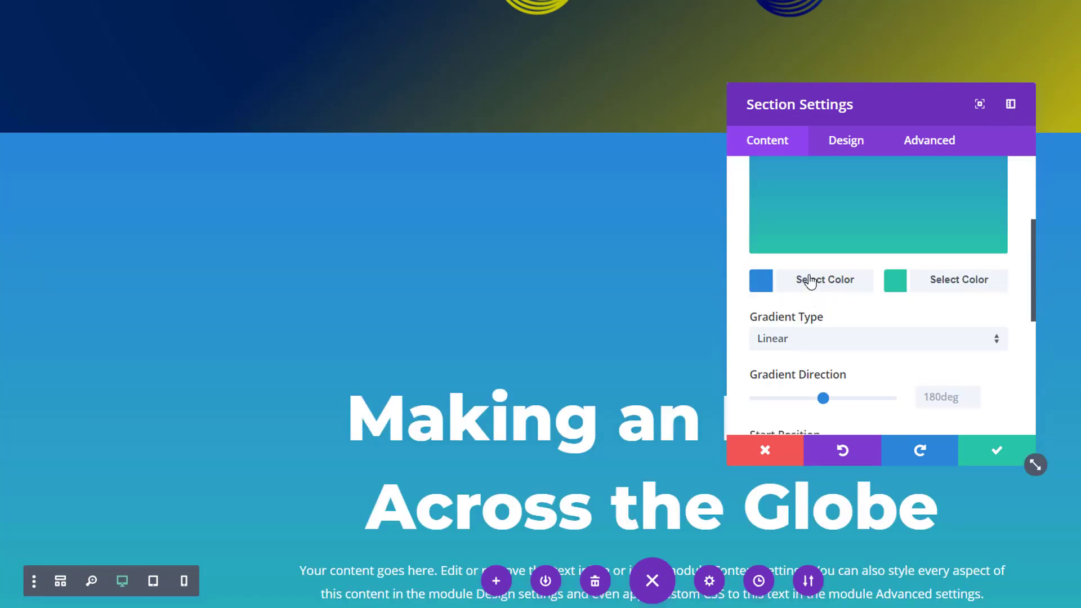
pyautogui.click(806, 279)
pyautogui.write('#04000f')
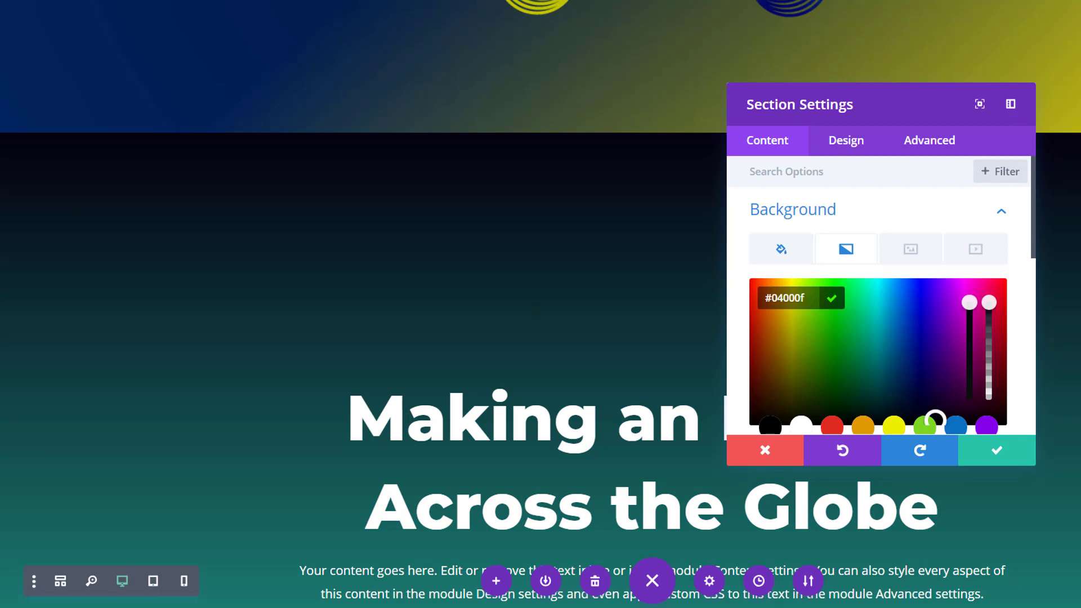
pyautogui.scroll(-2, 891, 338)
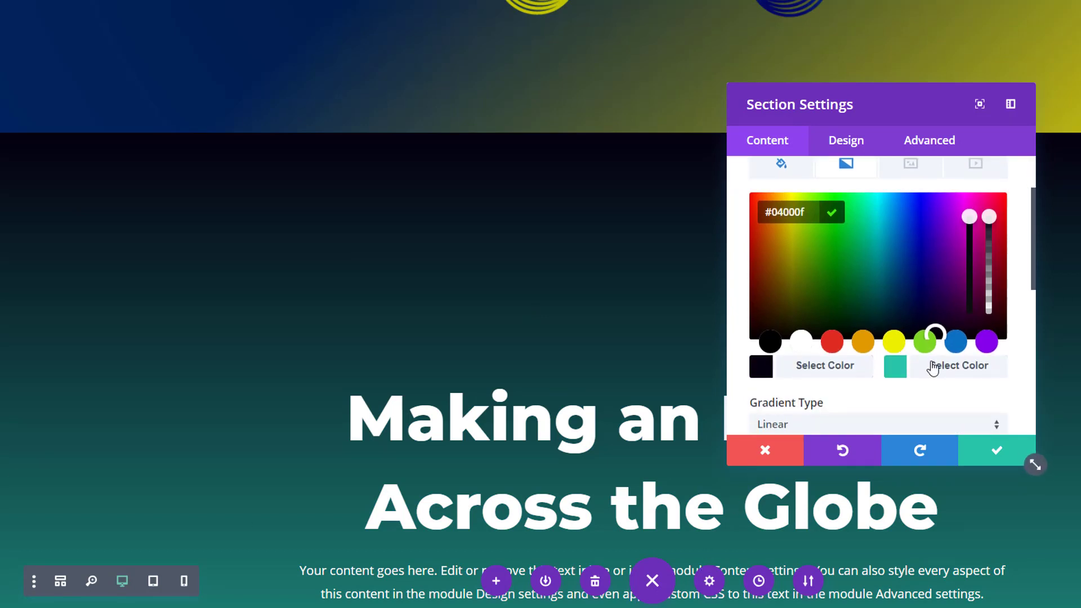
pyautogui.click(929, 365)
pyautogui.hotkey('ctrl', 'a')
pyautogui.write('#00436d')
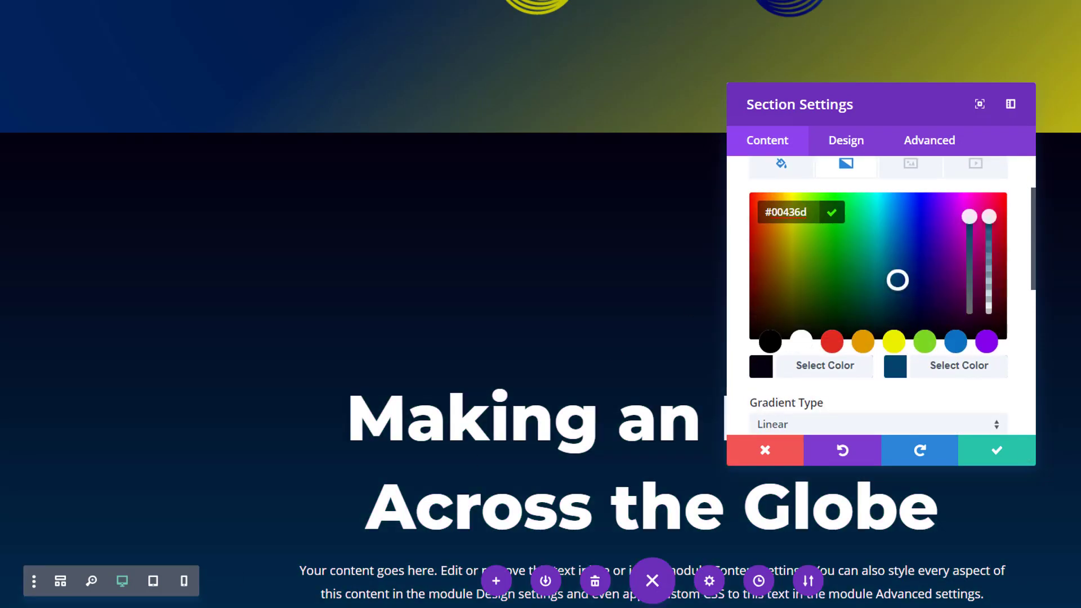
# Set the section's gradient direction to 137deg and its start position to 48%.
pyautogui.scroll(-2, 861, 408)
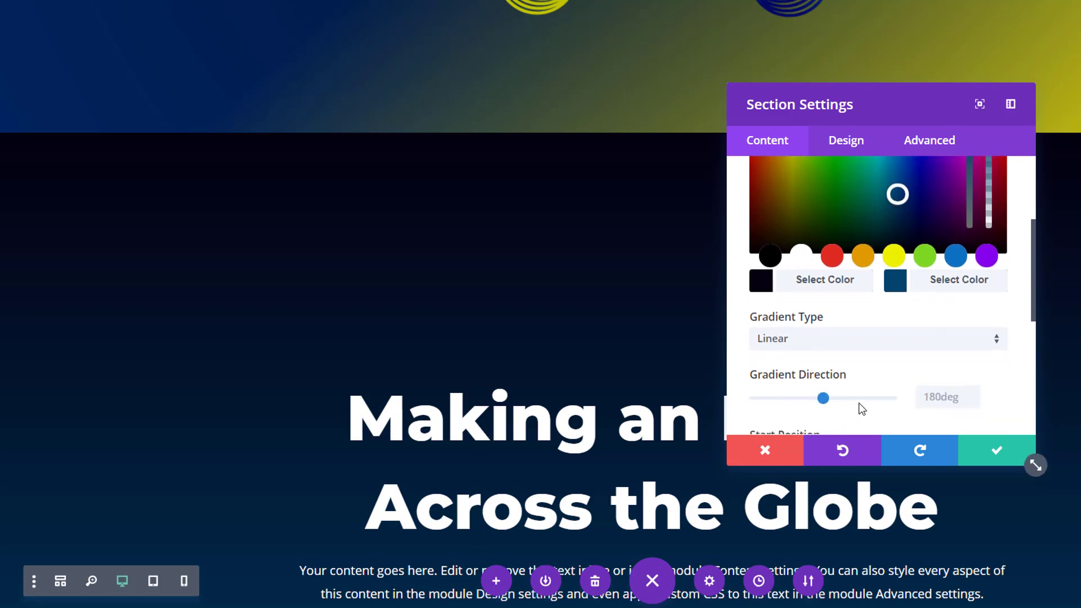
pyautogui.click(923, 396)
pyautogui.write('1')
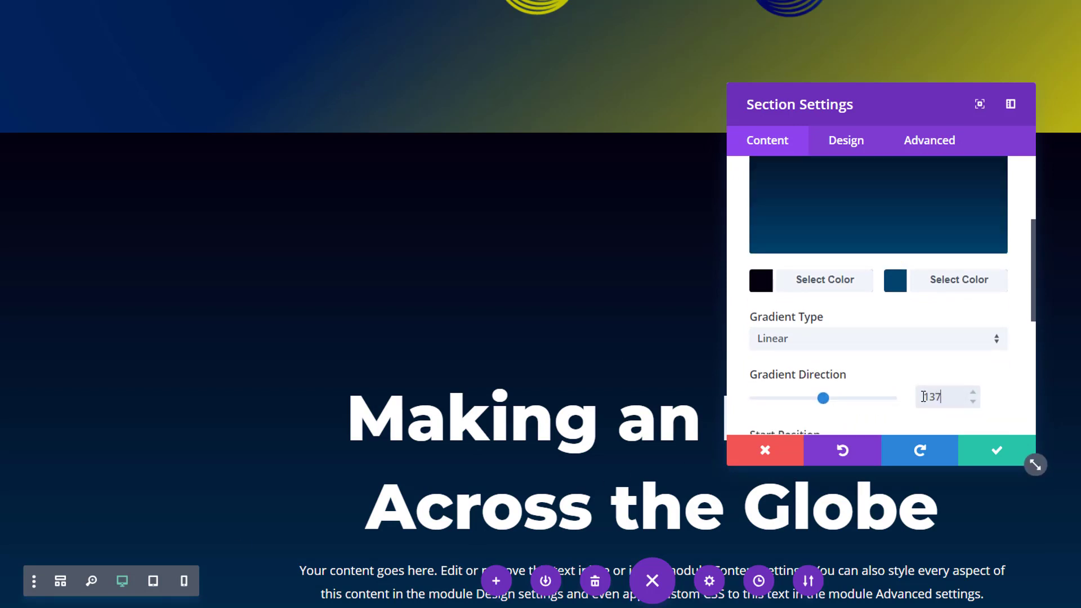
pyautogui.write('37')
pyautogui.scroll(-3, 983, 385)
pyautogui.click(949, 284)
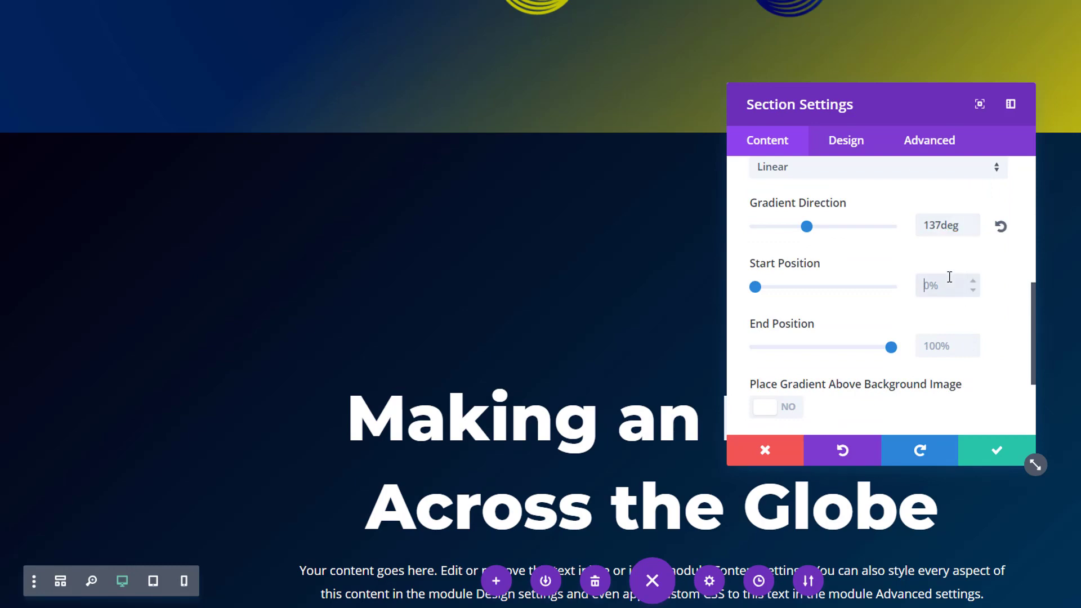
pyautogui.write('48%')
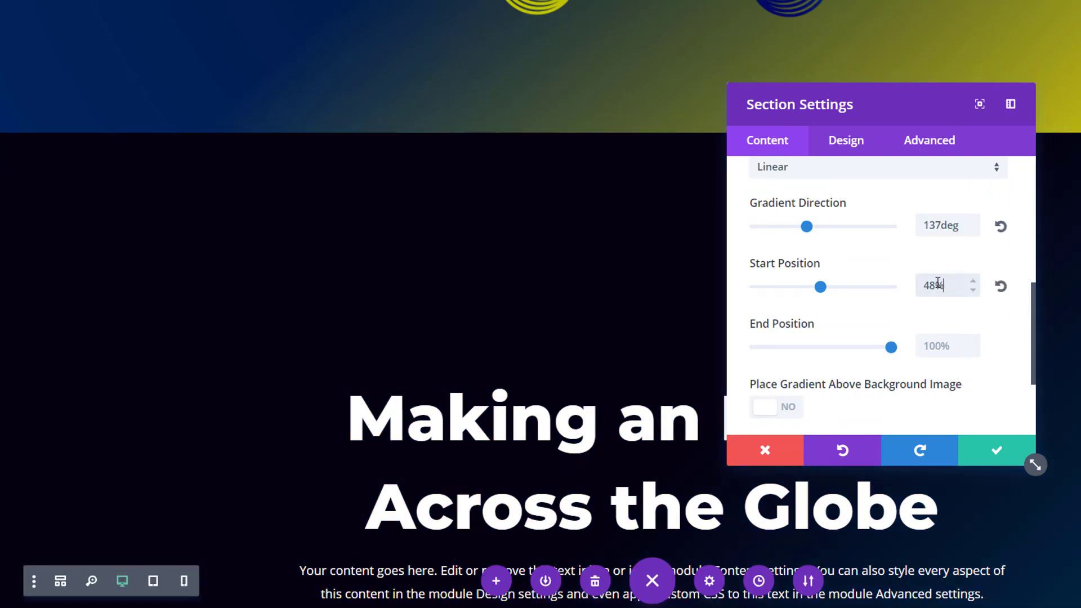
# Use the purple and turquoise twisted line-squares picture from the media library as the section's background image.
pyautogui.scroll(6, 880, 272)
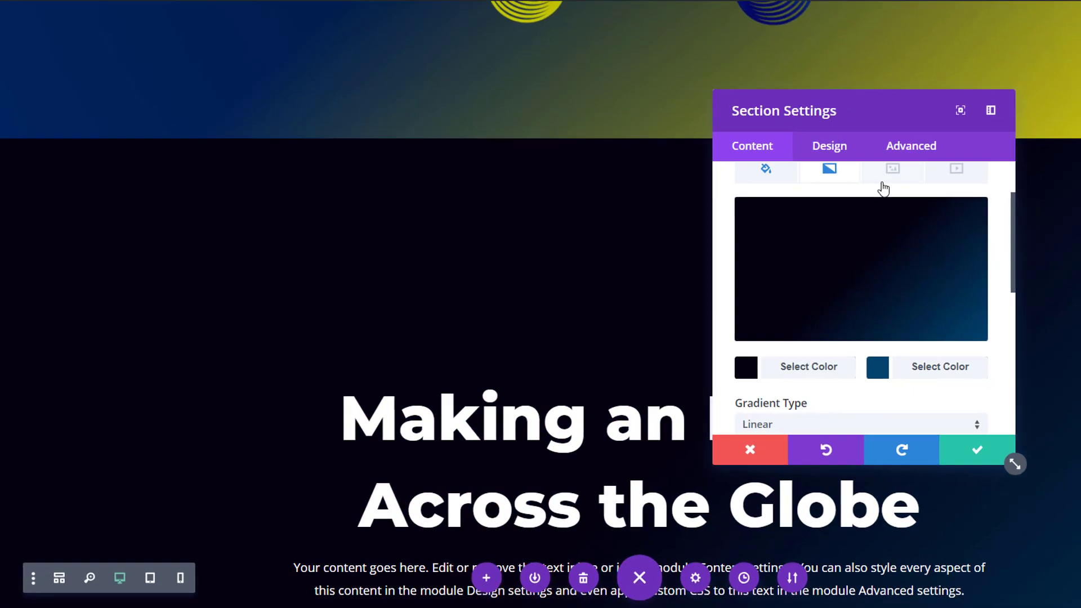
pyautogui.click(910, 164)
pyautogui.click(751, 256)
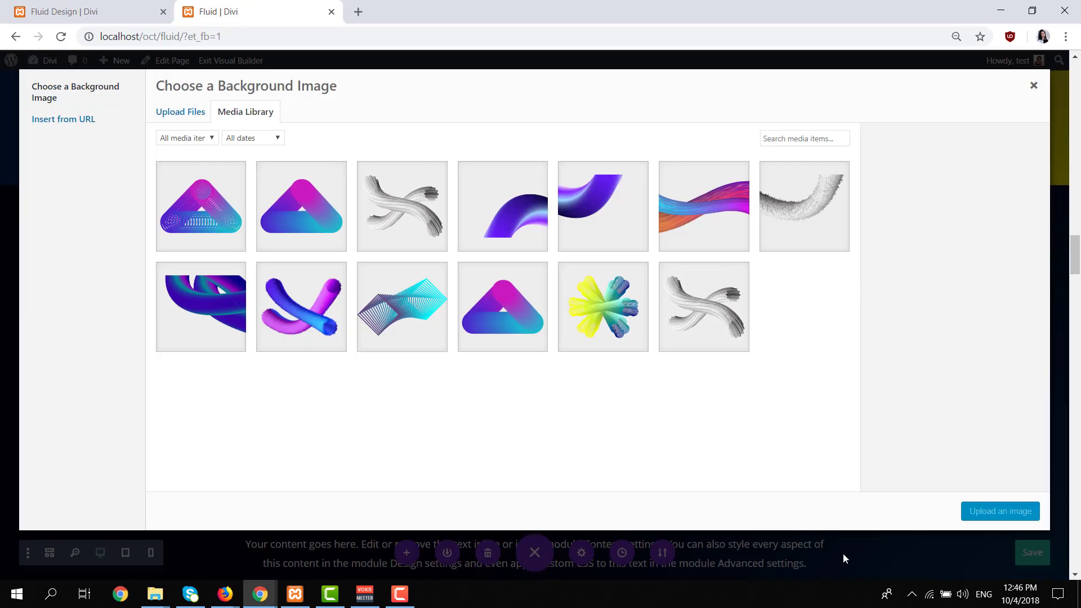
pyautogui.click(404, 318)
pyautogui.click(1000, 511)
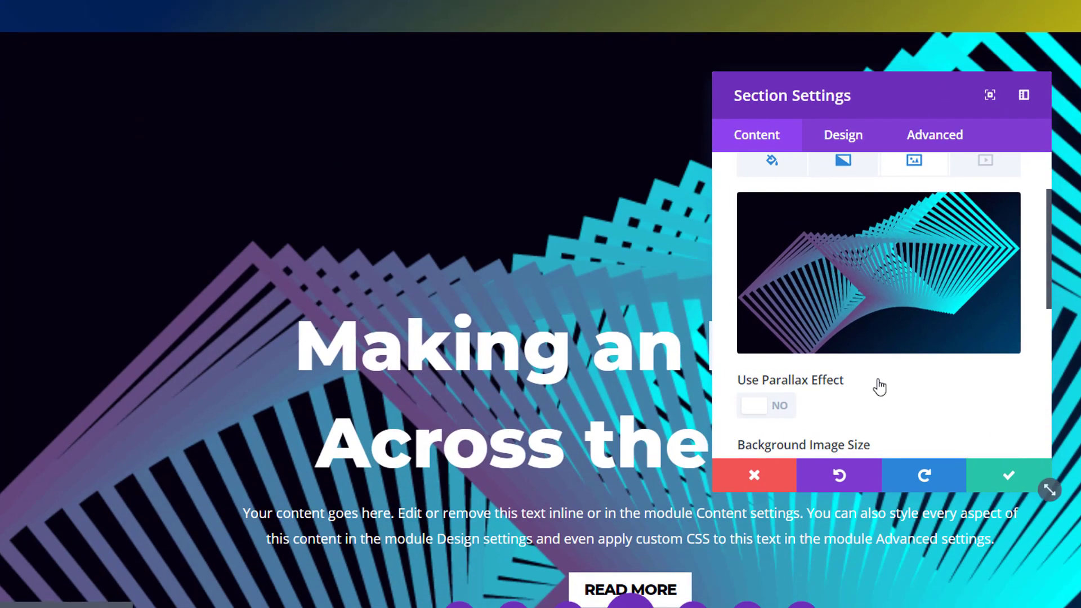
# Set the section's background image size to Actual Size and save the section settings.
pyautogui.scroll(-3, 879, 387)
pyautogui.click(876, 290)
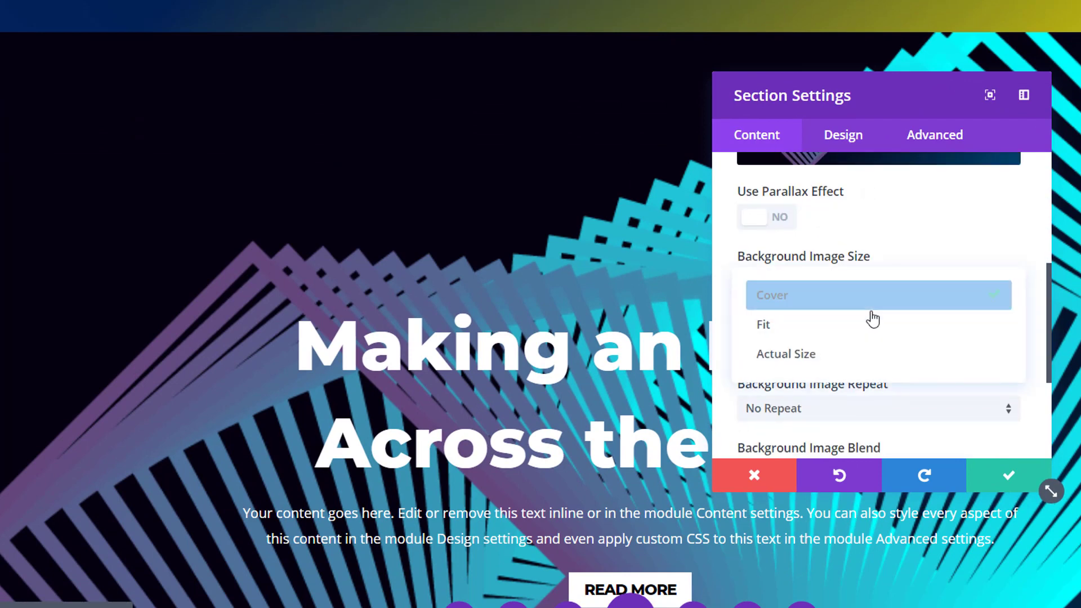
pyautogui.click(865, 353)
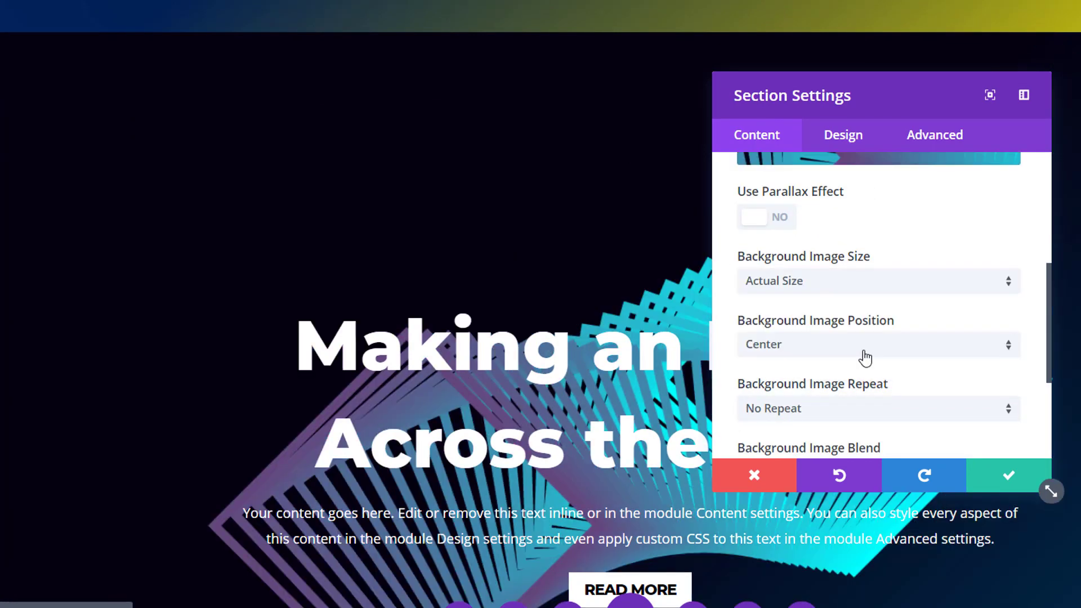
pyautogui.click(989, 475)
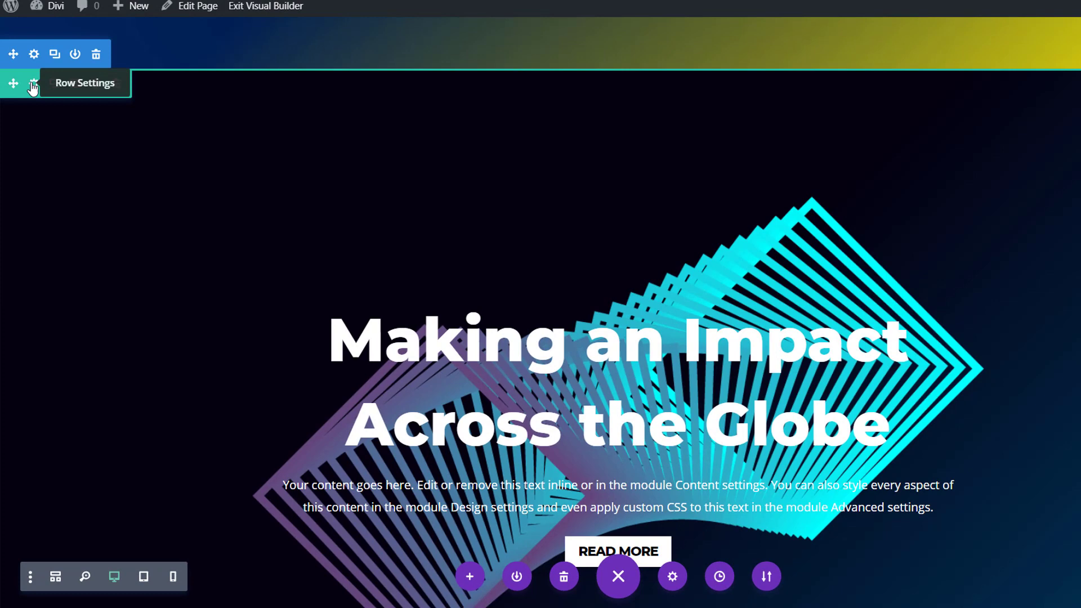
# Add a background gradient to the row inside the dark line-squares section.
pyautogui.click(33, 87)
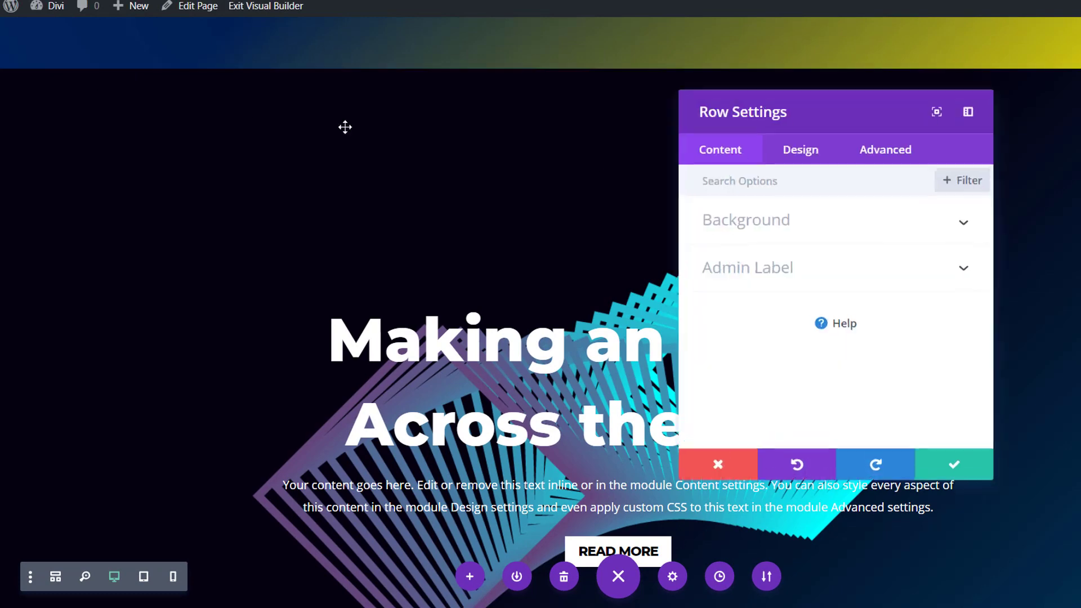
pyautogui.click(858, 231)
pyautogui.click(794, 273)
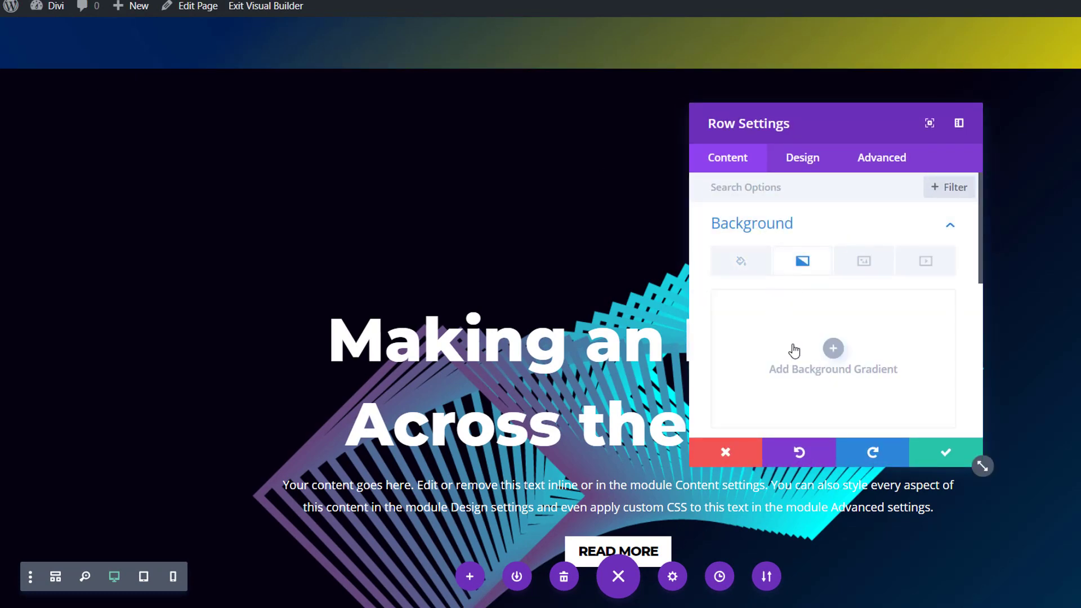
pyautogui.click(833, 348)
# Set the row's gradient colors to rgba(0,0,0,0.58) and a fully transparent white.
pyautogui.scroll(-2, 833, 337)
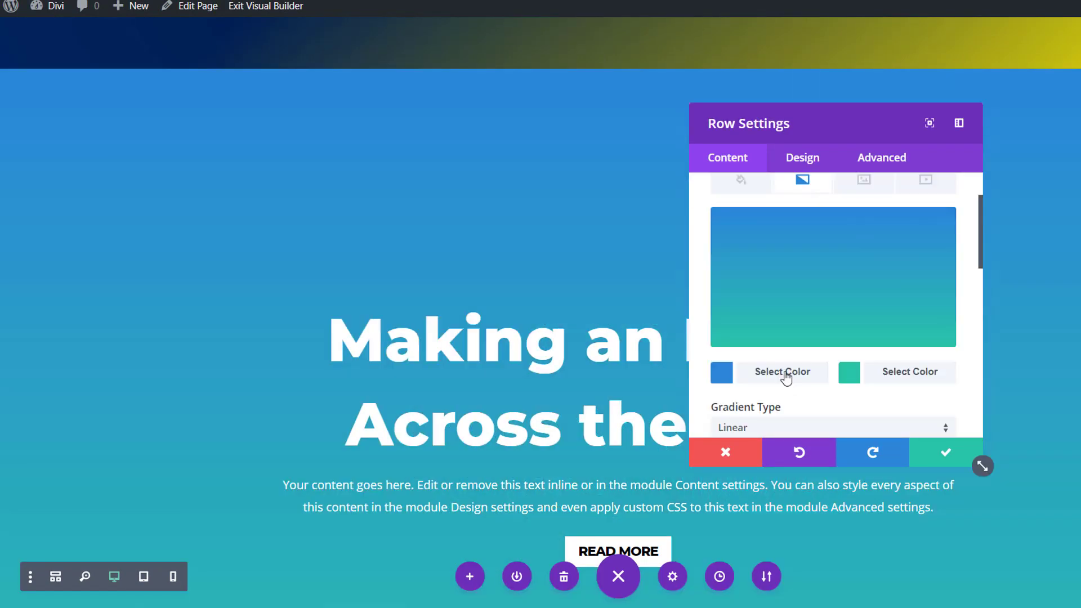
pyautogui.click(783, 374)
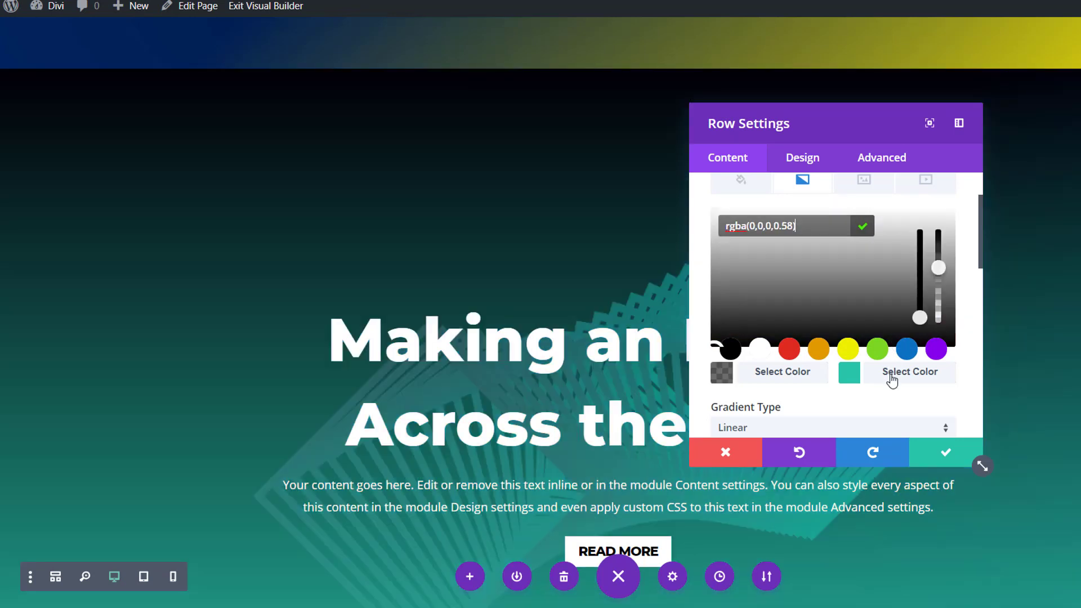
pyautogui.click(889, 374)
pyautogui.click(759, 349)
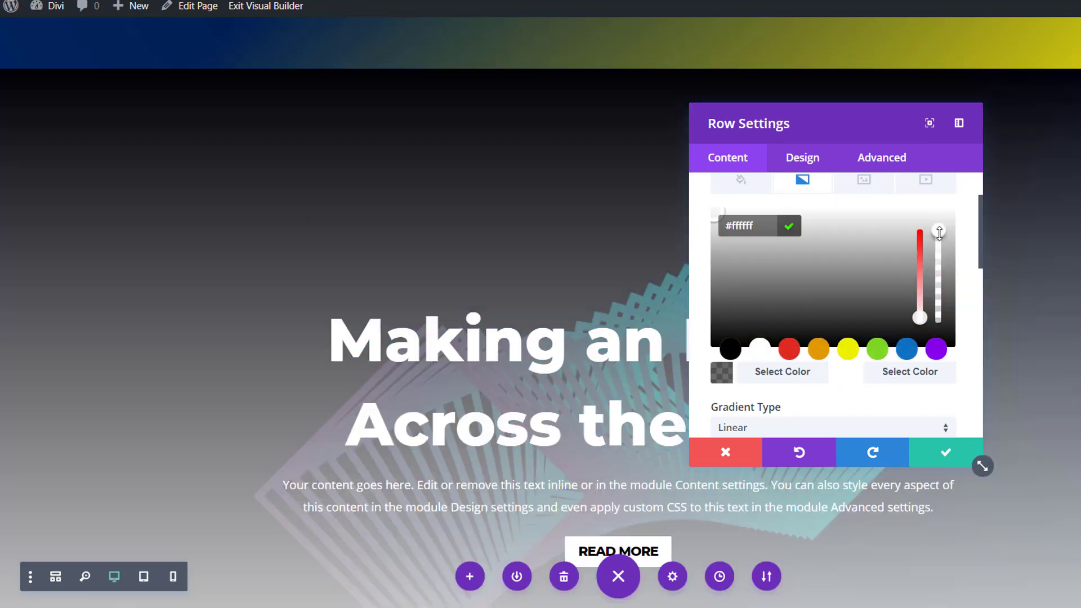
pyautogui.moveTo(939, 232); pyautogui.dragTo(937, 317)
# Change the gradient type of the dark section's row to Radial and save the row settings.
pyautogui.scroll(-3, 850, 345)
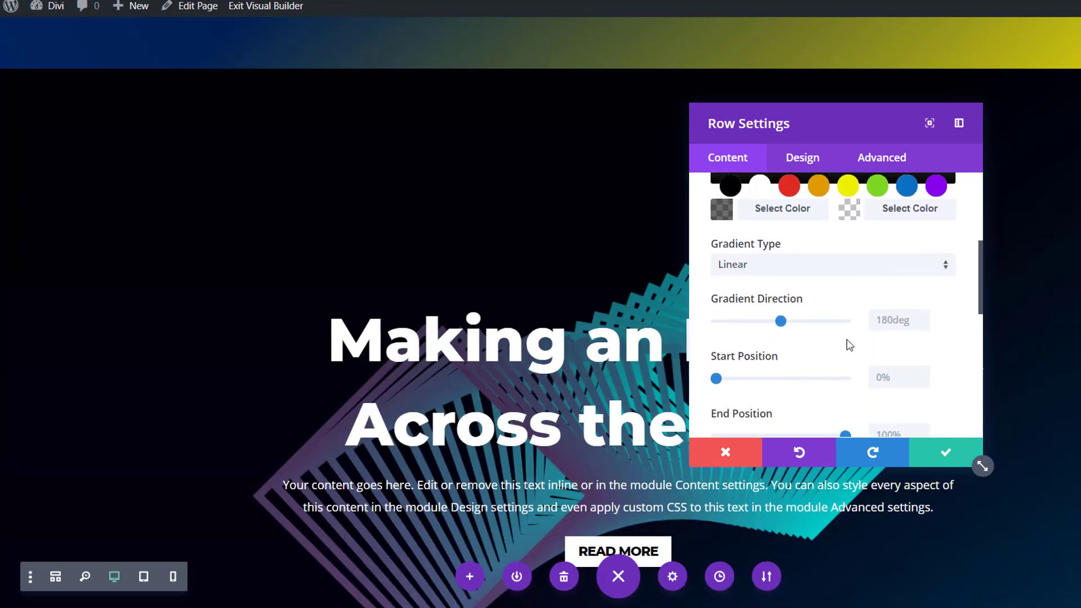
pyautogui.click(826, 273)
pyautogui.click(815, 304)
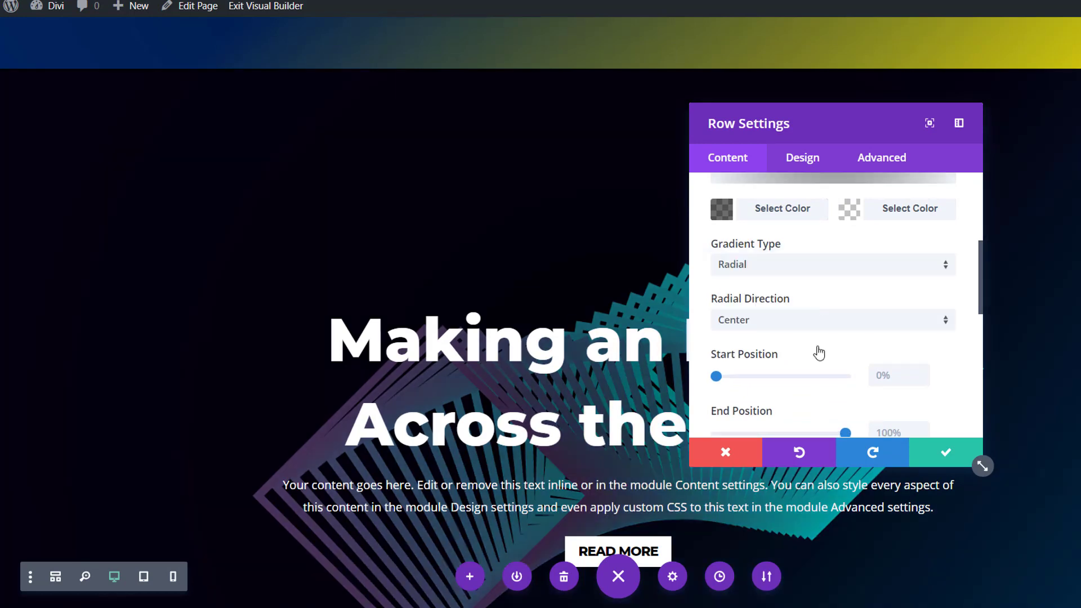
pyautogui.click(932, 454)
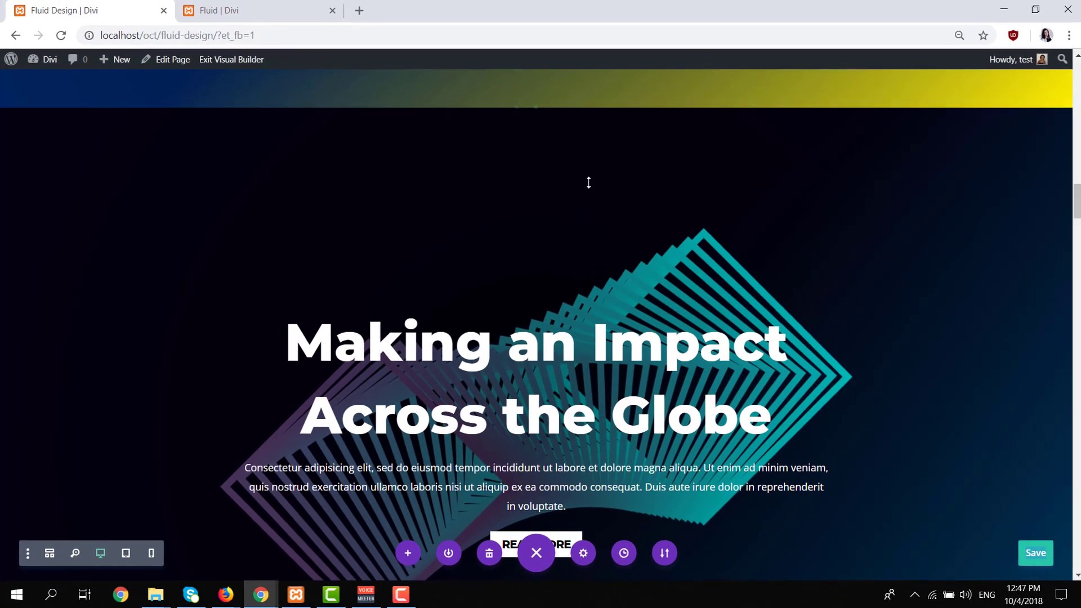
# Consult the purple furry-tube hero in the Fluid Design example and add a background gradient to the next unstyled hero section on the Fluid page.
pyautogui.scroll(-5, 591, 185)
pyautogui.scroll(-7, 603, 203)
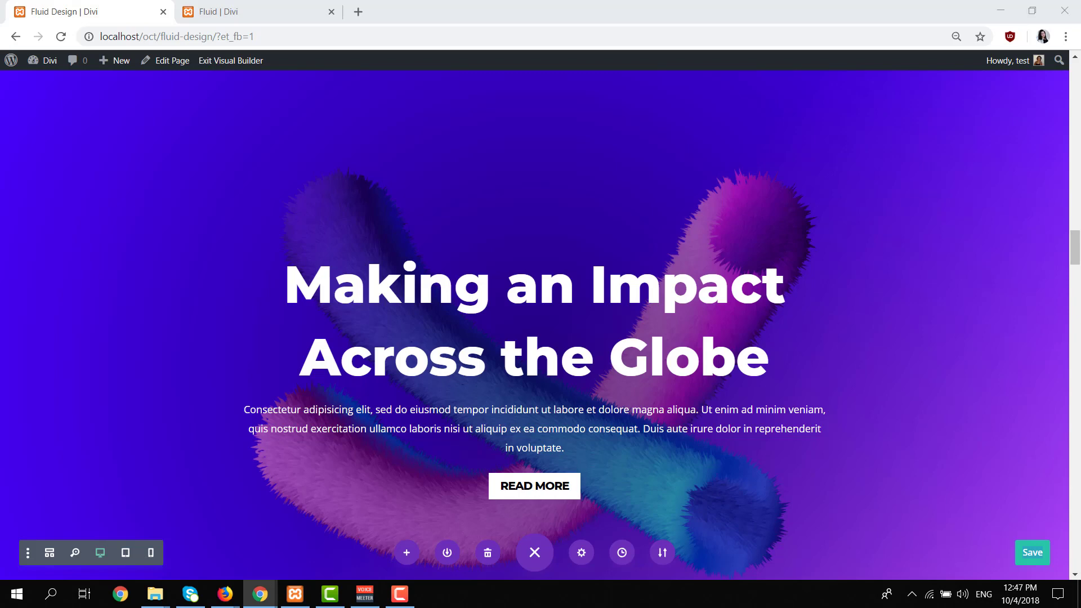
pyautogui.click(243, 10)
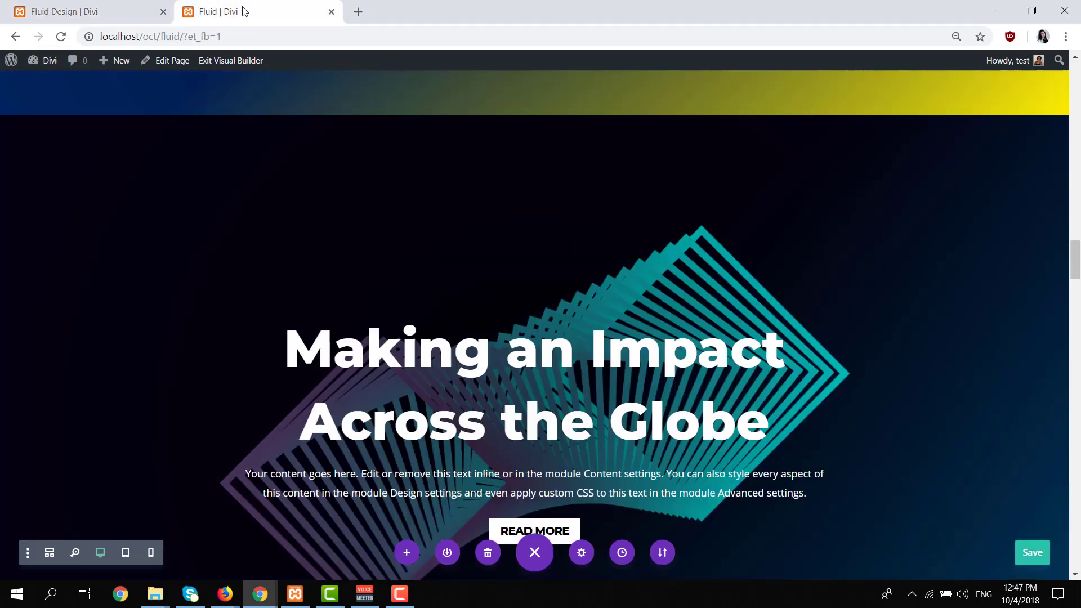
pyautogui.scroll(-1, 528, 183)
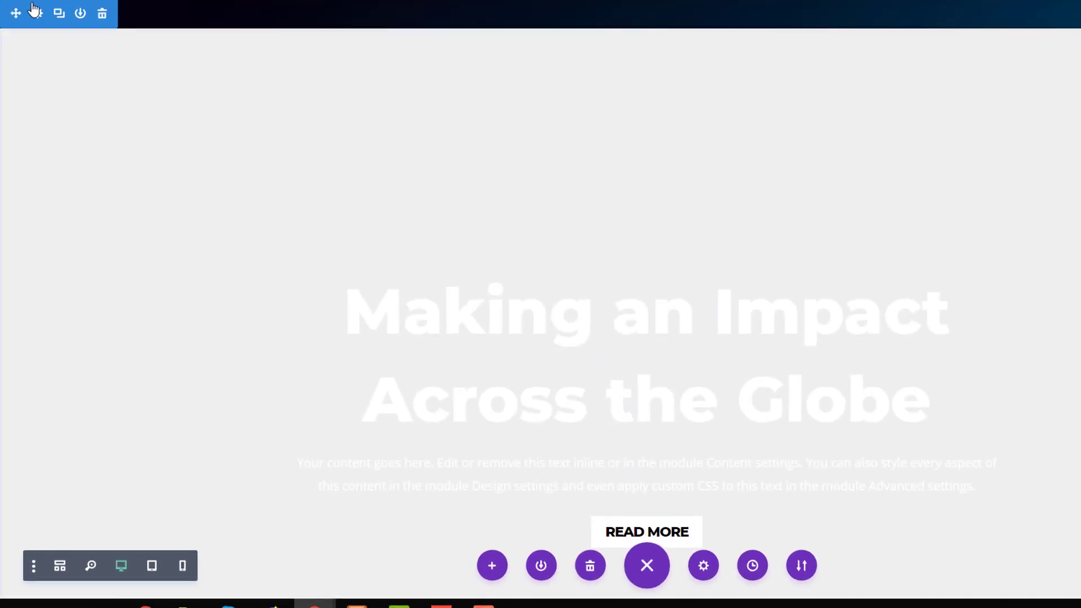
pyautogui.click(33, 40)
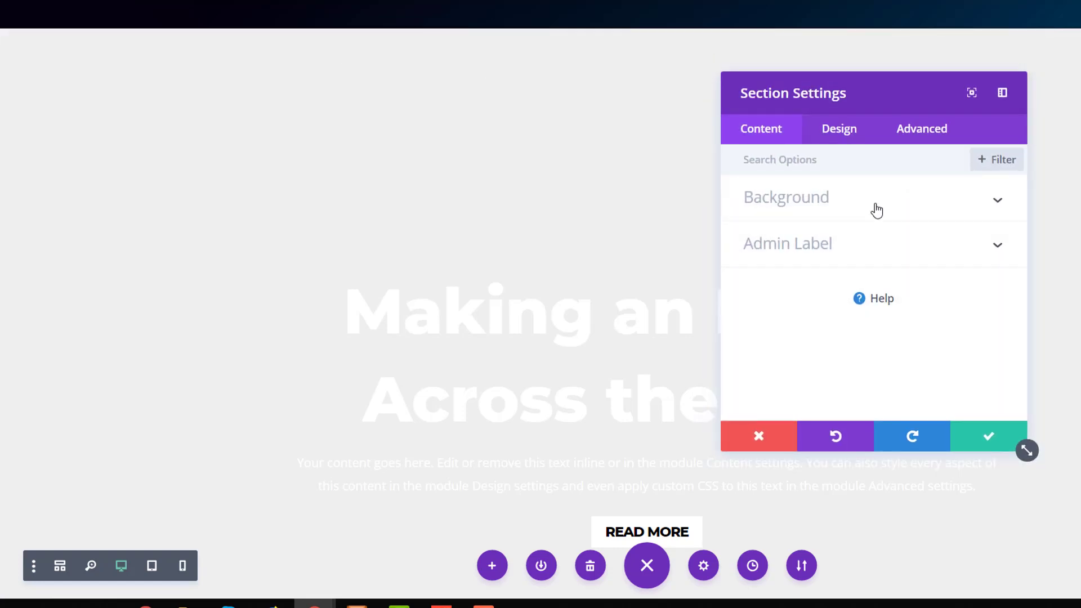
pyautogui.click(873, 207)
pyautogui.click(835, 237)
pyautogui.click(817, 344)
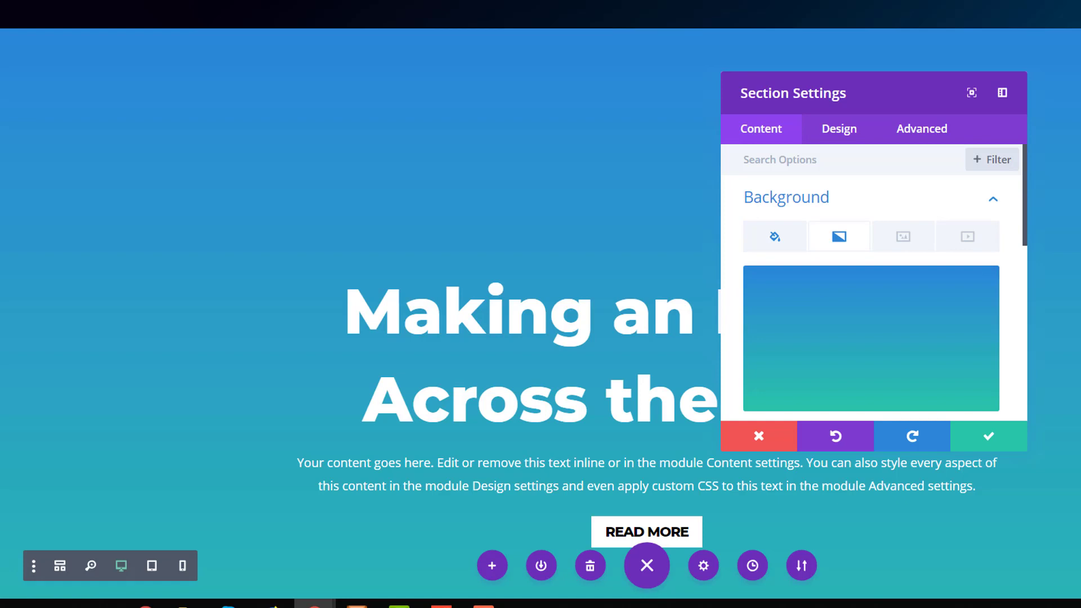
# Set the new section's two gradient colors to #4800ff and #c854ff.
pyautogui.click(818, 352)
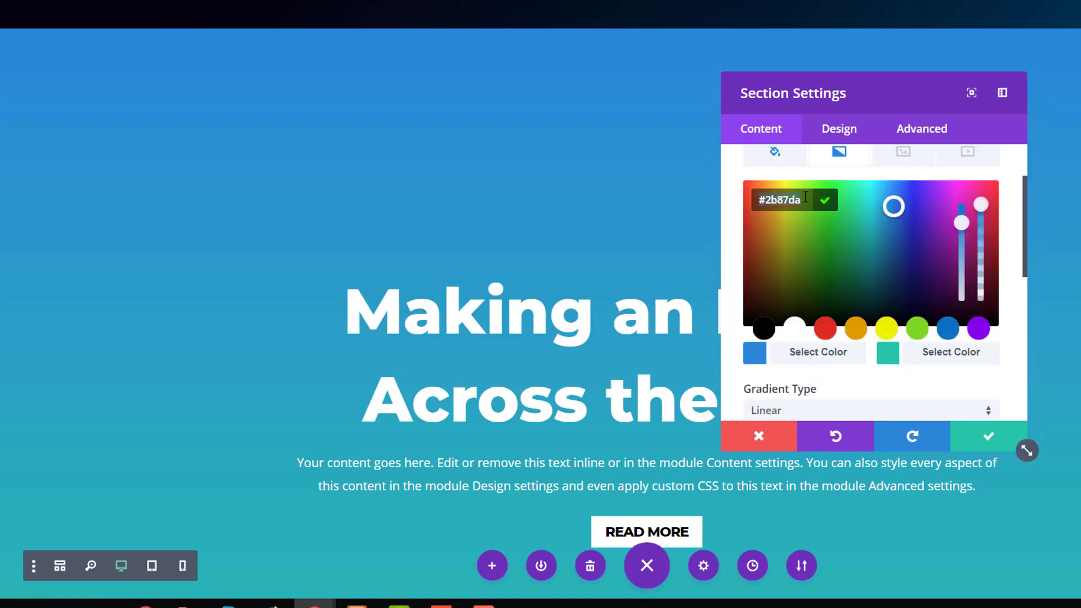
pyautogui.write('#4800ff')
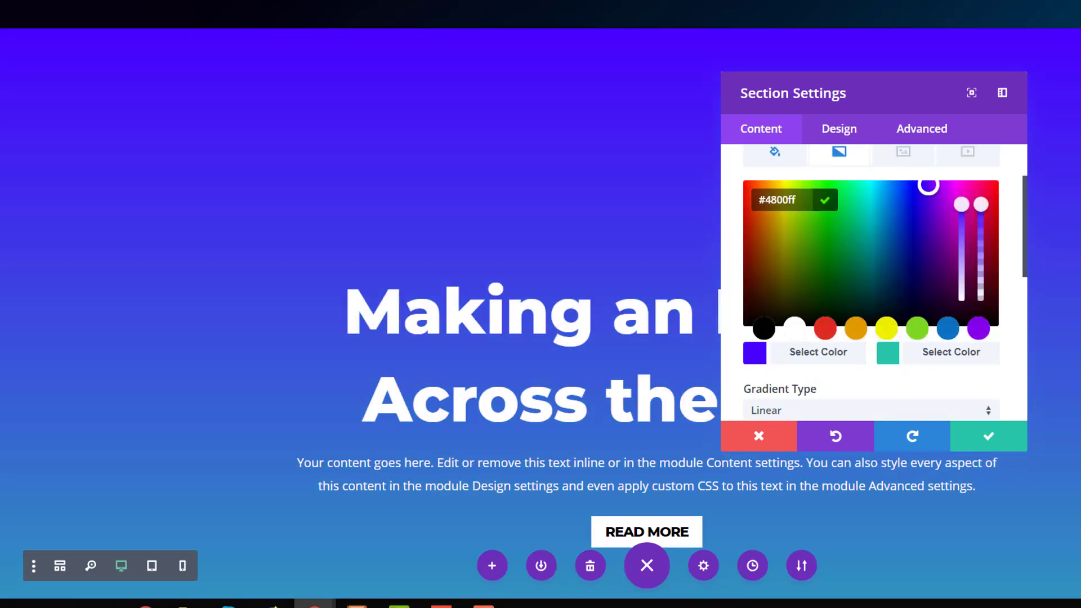
pyautogui.click(922, 351)
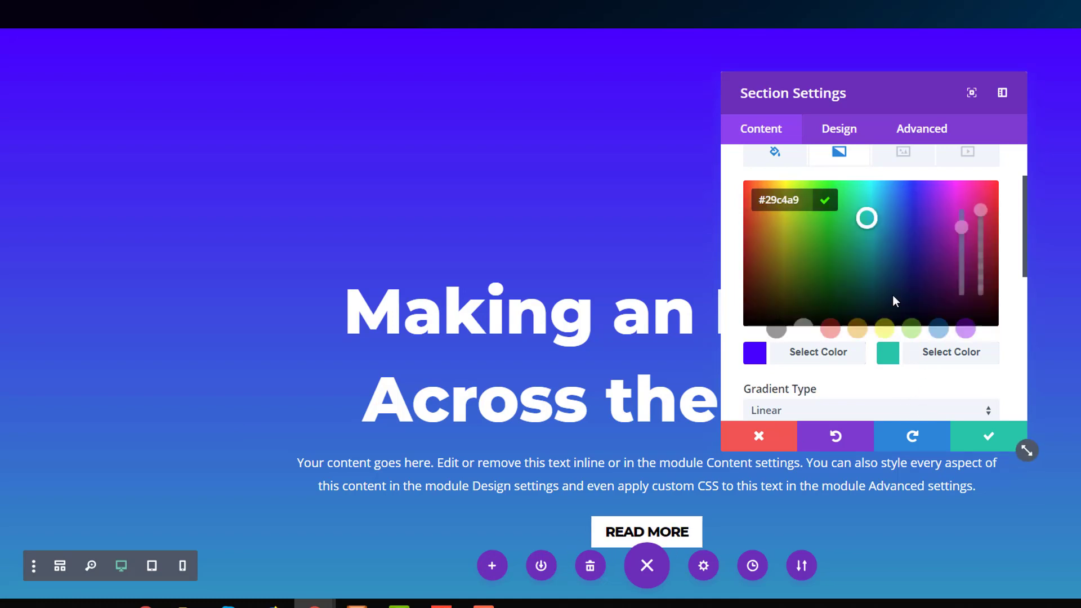
pyautogui.write('#c854ff')
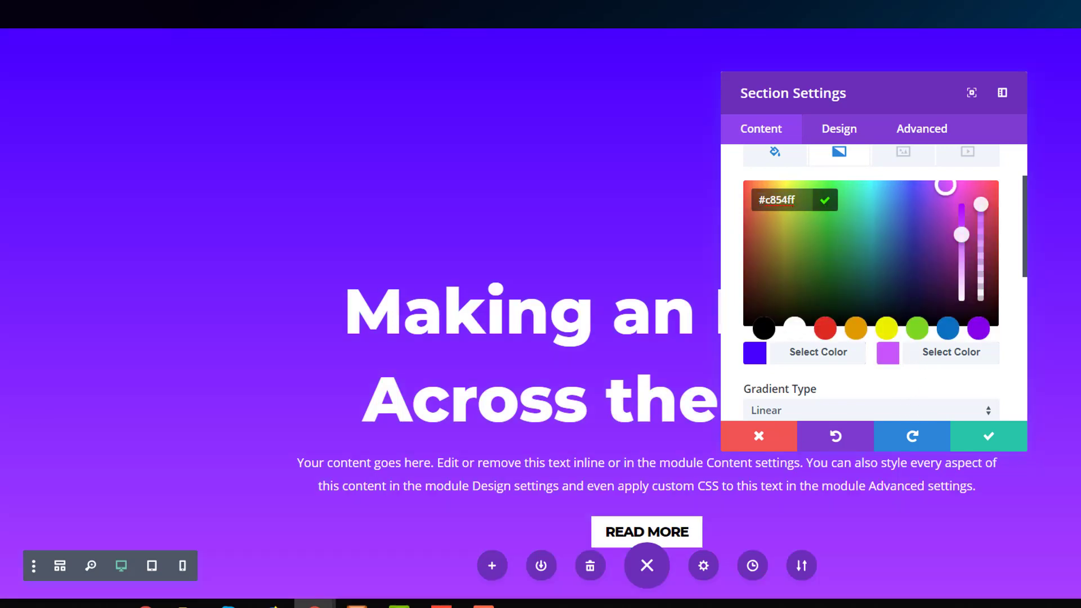
pyautogui.click(951, 352)
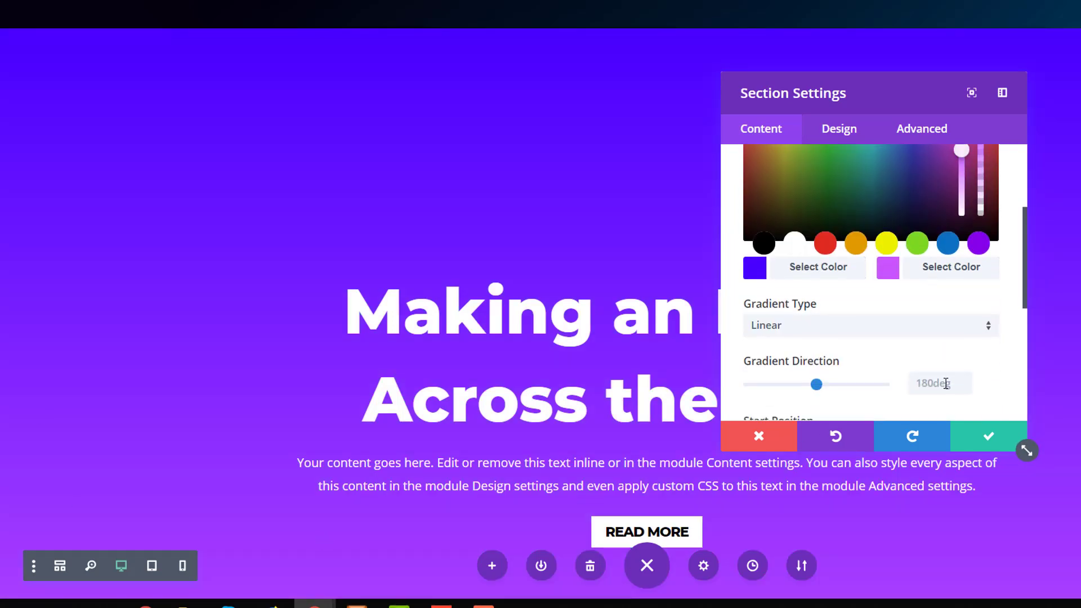
# Set the purple section's gradient direction to 137deg.
pyautogui.click(945, 384)
pyautogui.write('13')
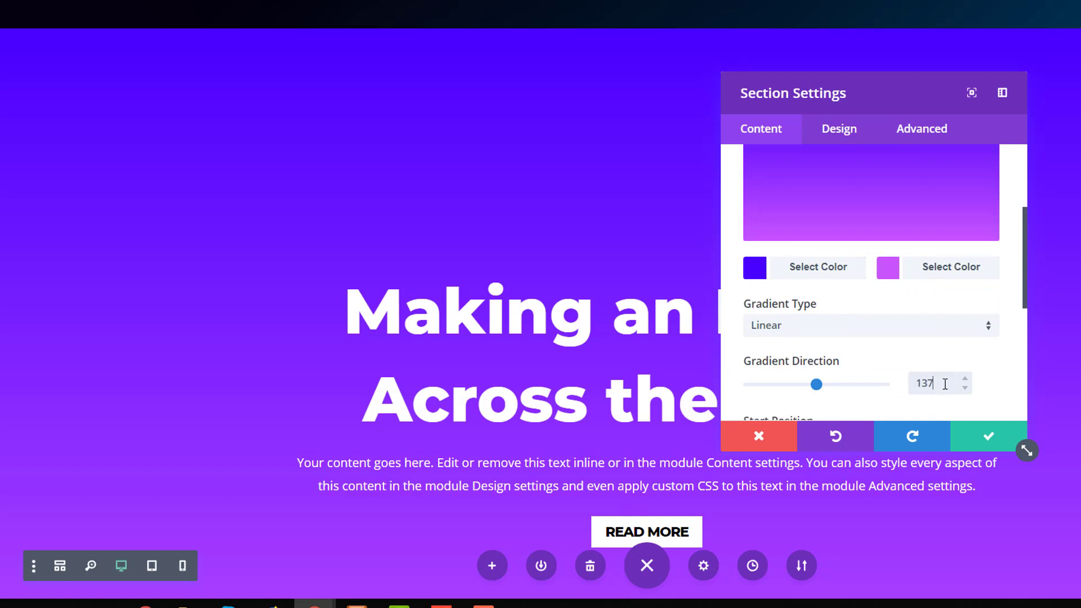
pyautogui.write('7')
pyautogui.scroll(-2, 945, 368)
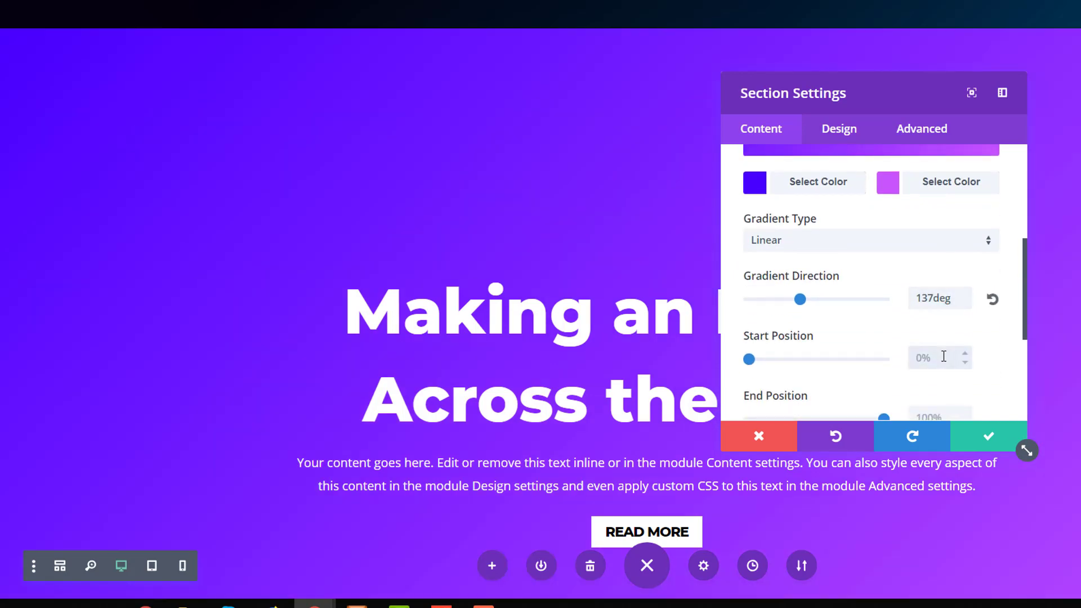
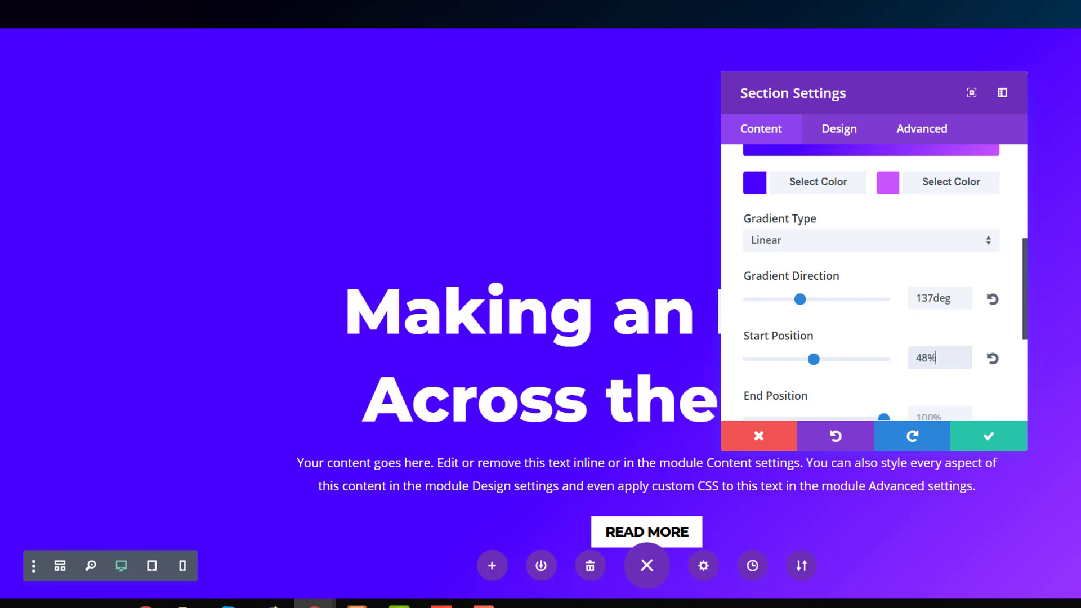
# Add fluid-style-6-1.png from the media library as the purple section's background image.
pyautogui.scroll(5, 936, 324)
pyautogui.click(903, 237)
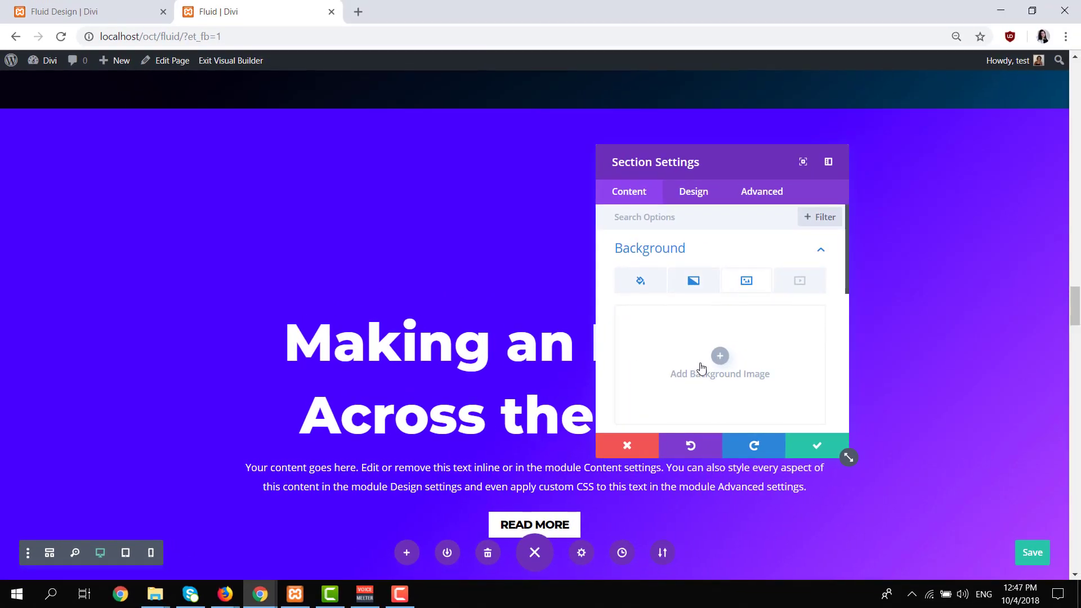
pyautogui.click(701, 368)
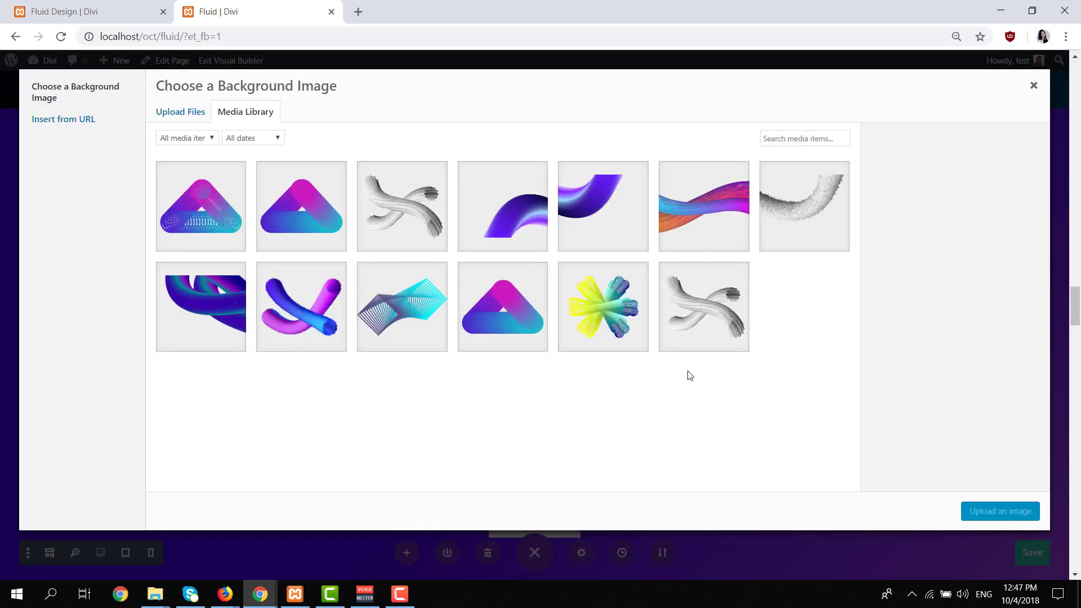
pyautogui.click(301, 307)
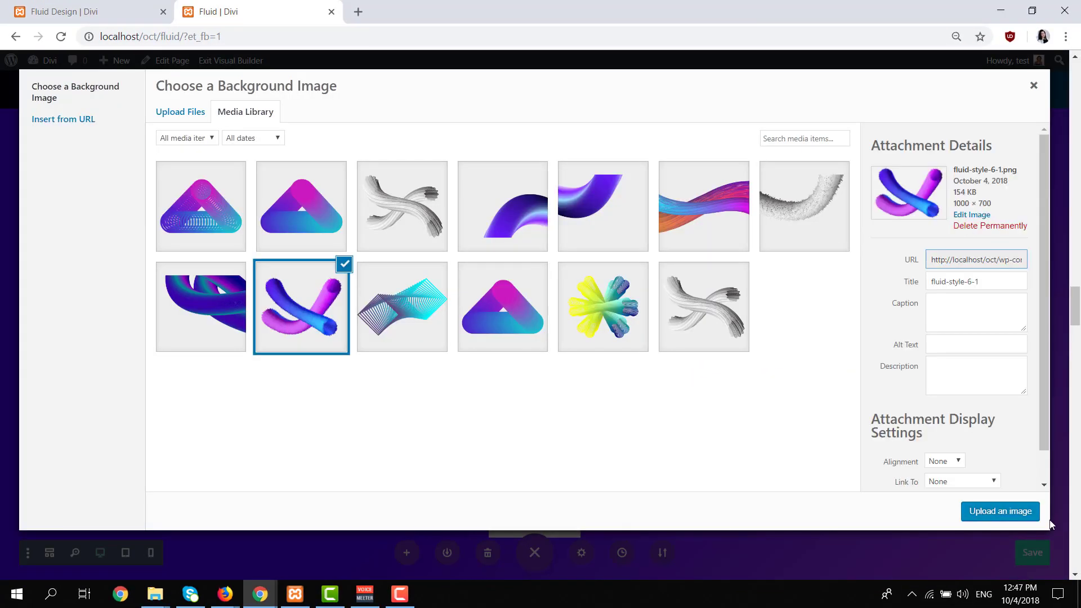
pyautogui.click(1000, 510)
# Set the purple section's background image size to Actual Size and save the section settings.
pyautogui.scroll(-3, 811, 403)
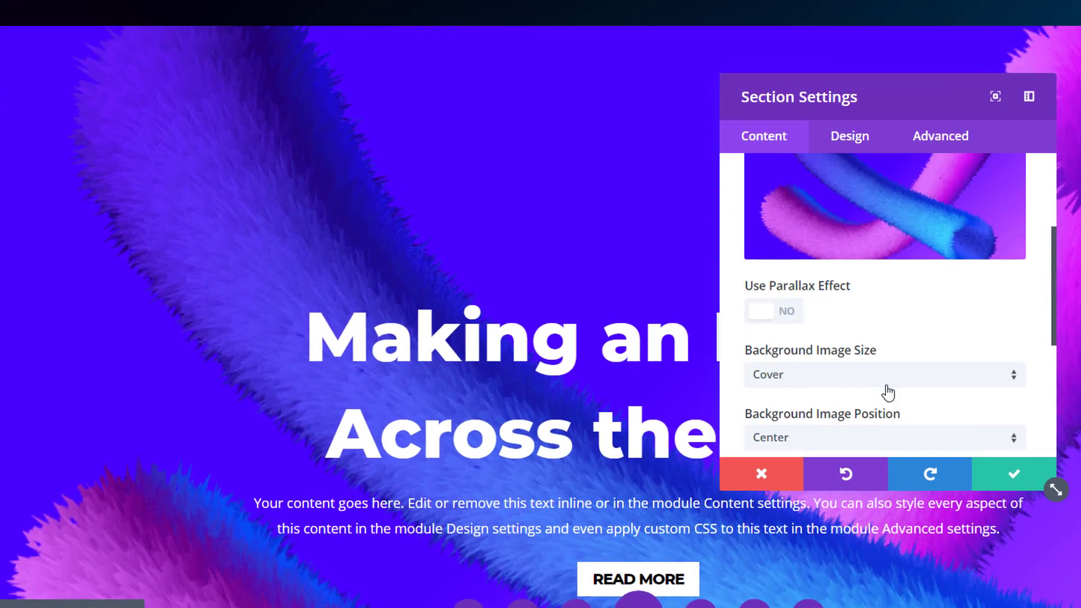
pyautogui.click(792, 386)
pyautogui.click(874, 446)
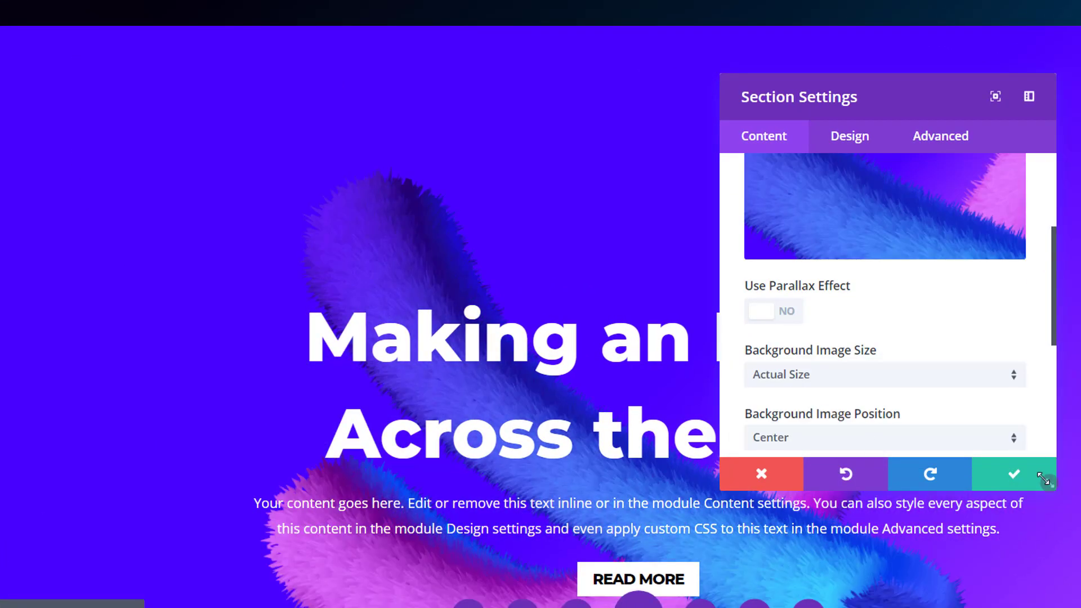
pyautogui.click(1013, 474)
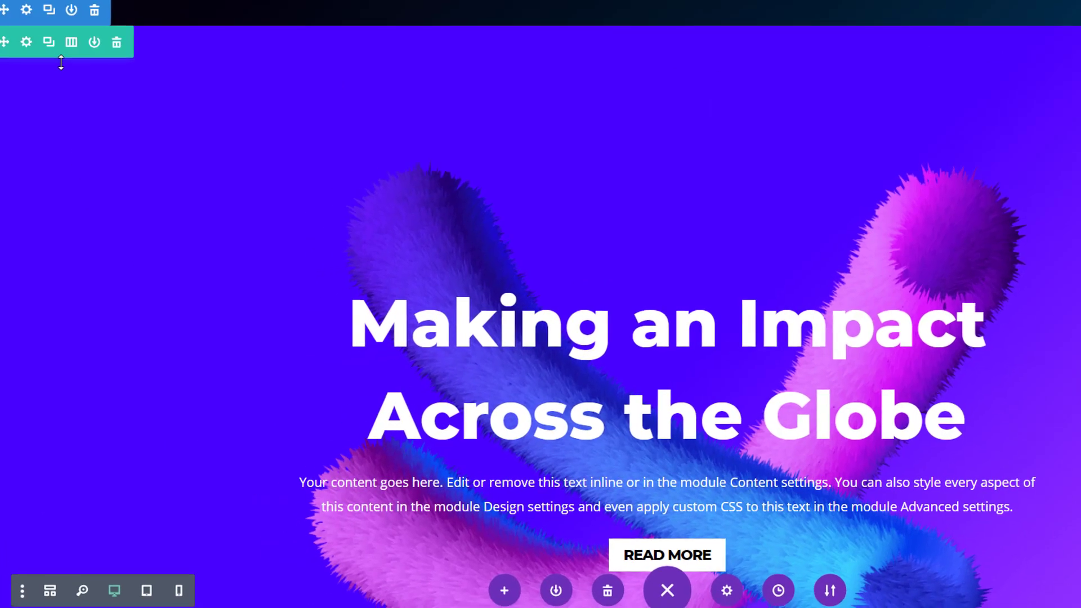
# Add a background gradient to the purple section's row.
pyautogui.click(26, 41)
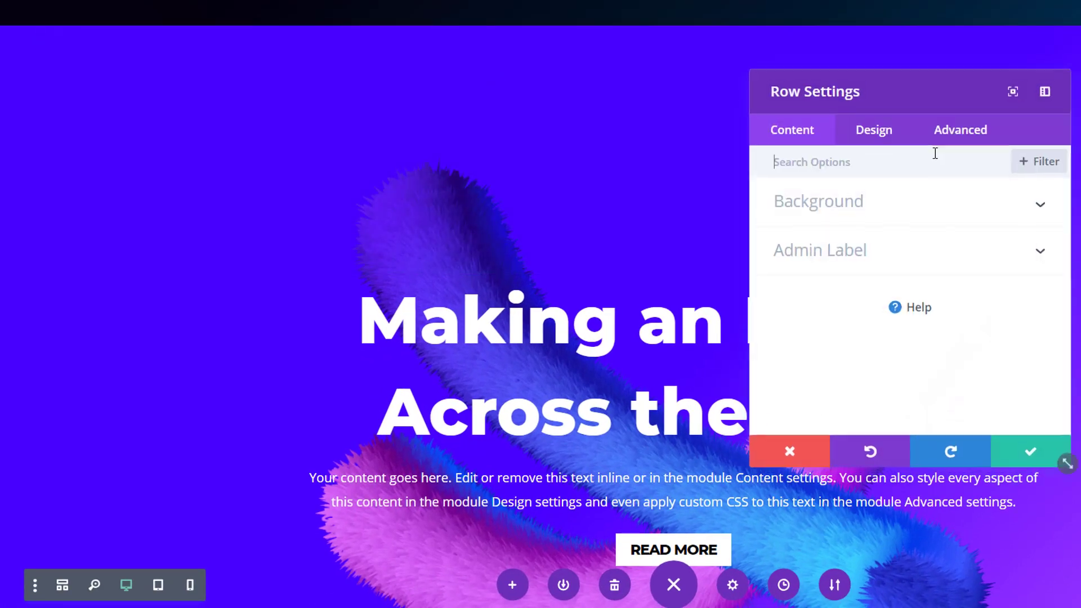
pyautogui.click(952, 204)
pyautogui.click(859, 254)
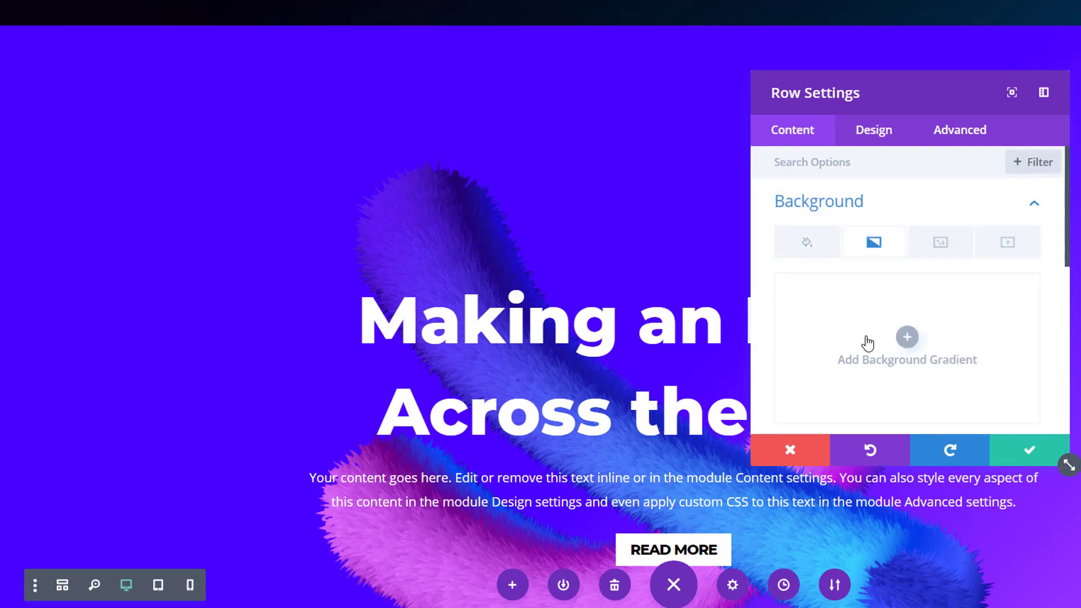
pyautogui.click(906, 337)
# Set the row's two gradient colors to semi-transparent black and fully transparent white, rgba(255,255,255,0).
pyautogui.scroll(-2, 906, 309)
pyautogui.click(840, 354)
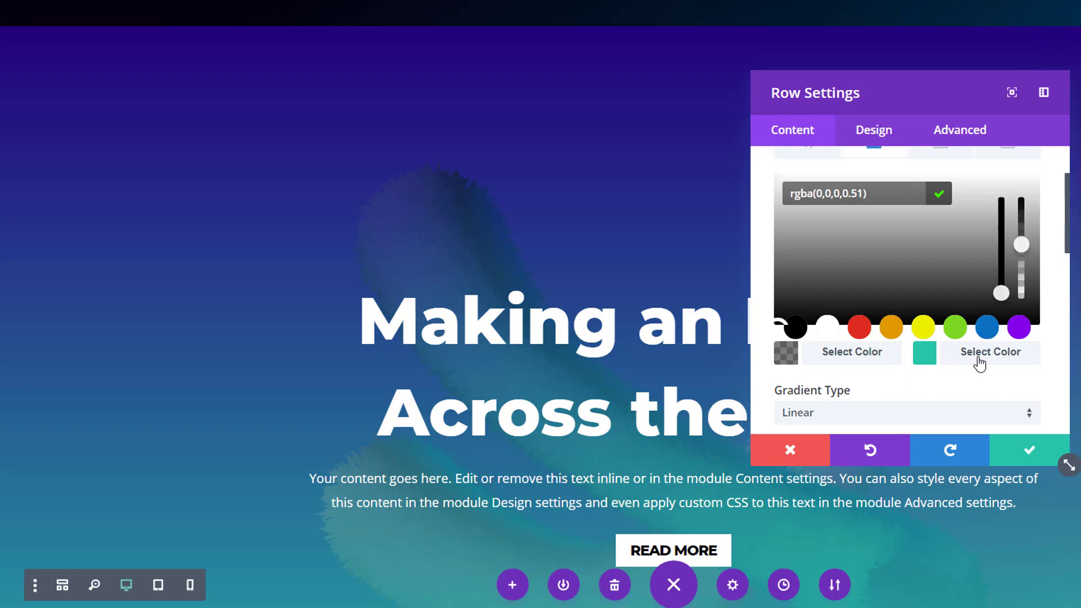
pyautogui.click(977, 362)
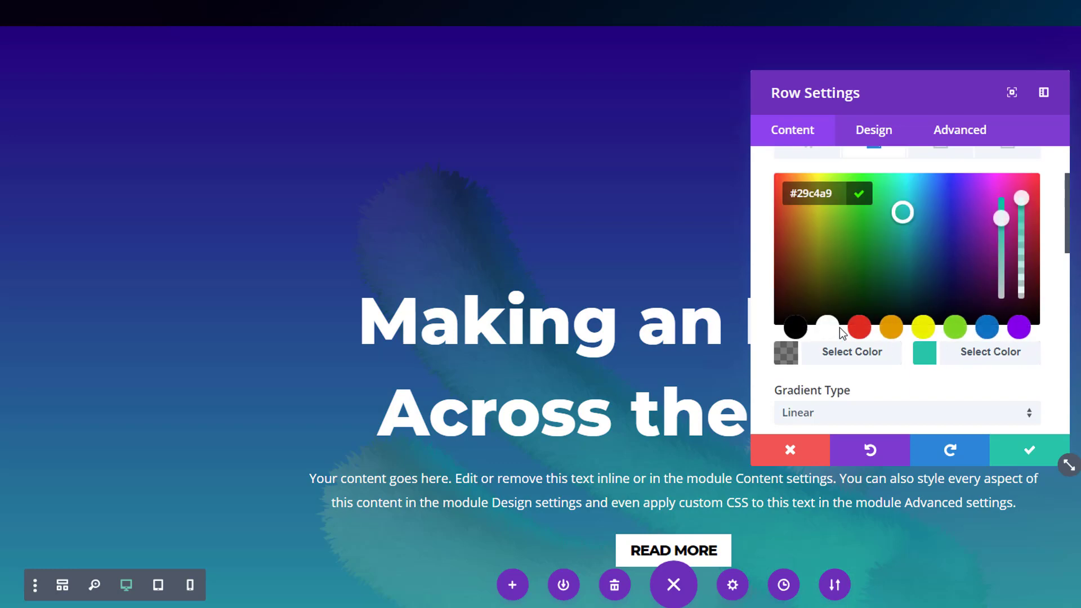
pyautogui.click(827, 326)
pyautogui.moveTo(1022, 198); pyautogui.dragTo(1013, 354)
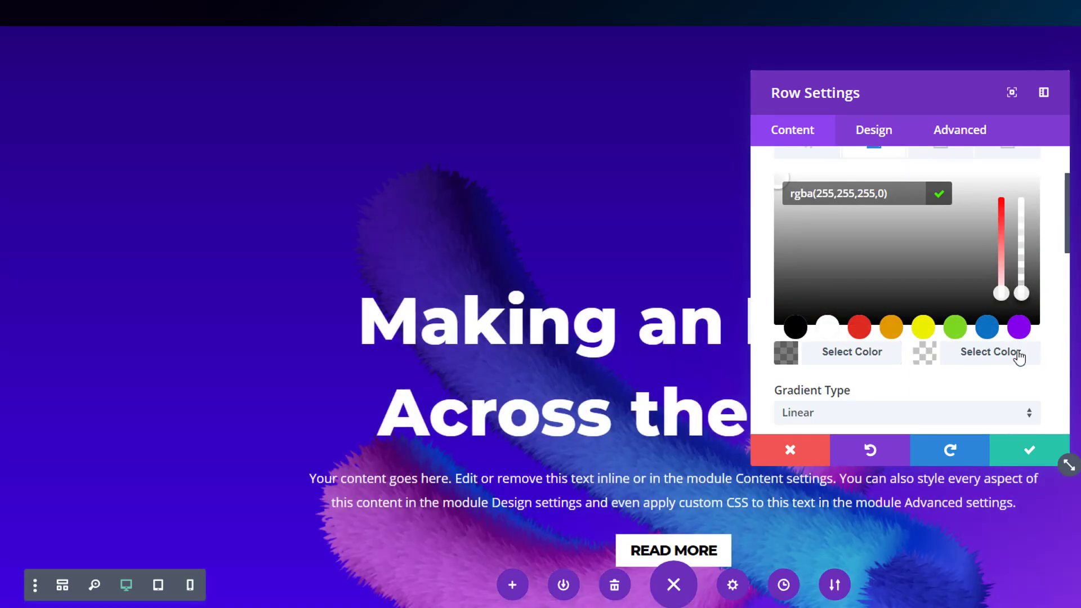
# Change the gradient type of the purple section's row to Radial.
pyautogui.scroll(-2, 939, 338)
pyautogui.click(939, 332)
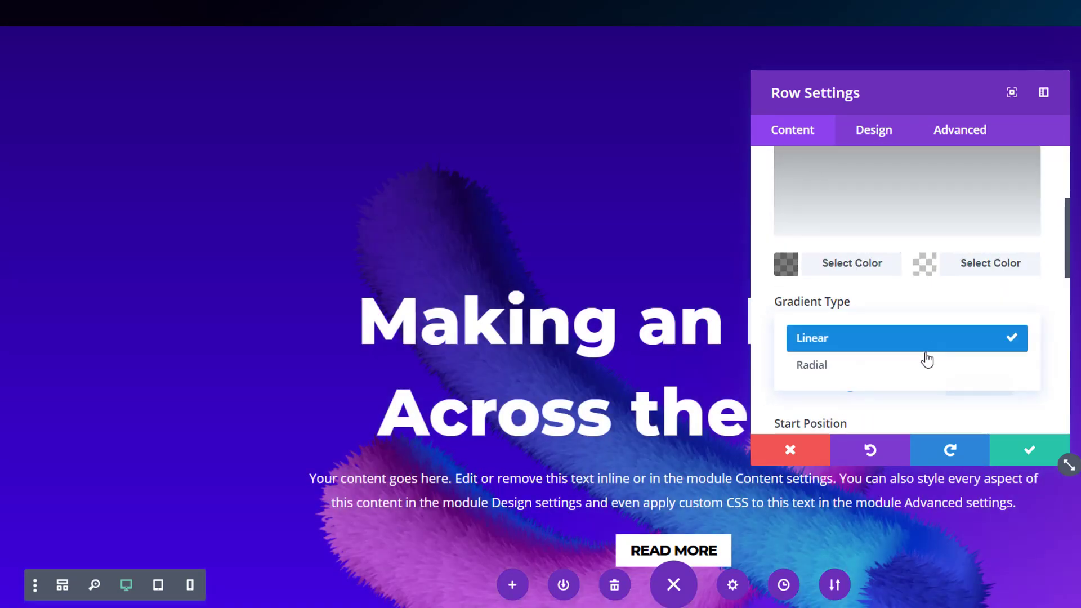
pyautogui.click(926, 362)
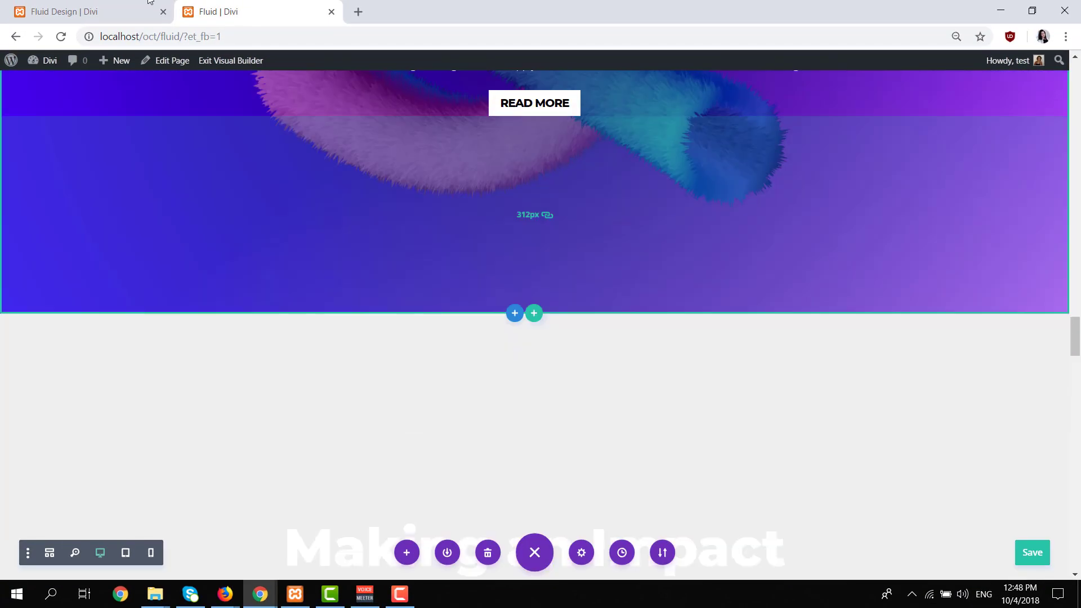
# Consult the orange hero in the Fluid Design example and add a background gradient to the next unstyled hero section on the Fluid page.
pyautogui.click(149, 2)
pyautogui.scroll(-10, 639, 234)
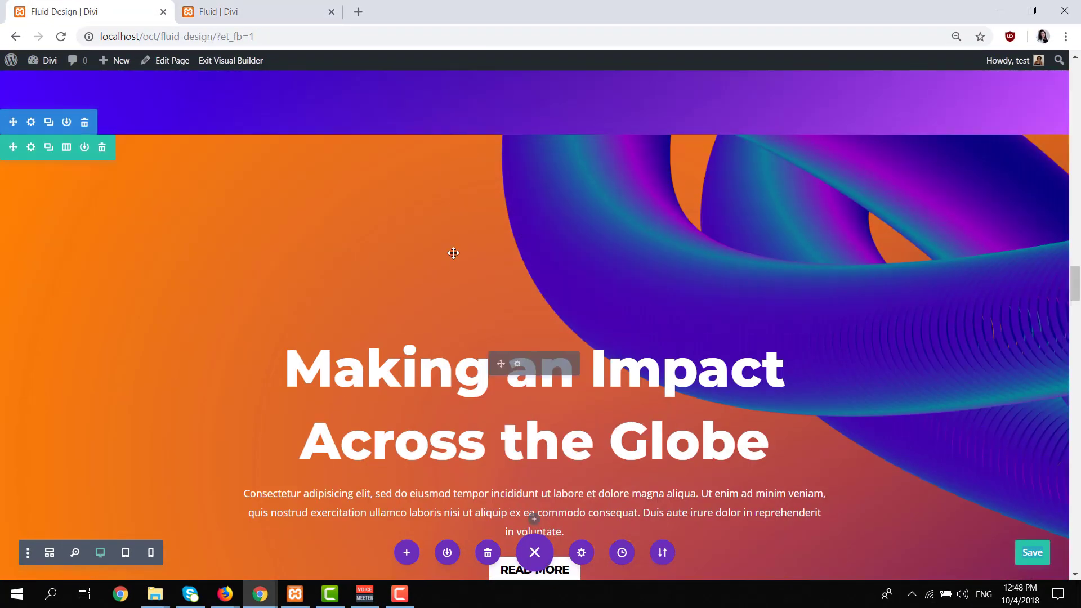
pyautogui.click(246, 8)
pyautogui.scroll(-3, 350, 270)
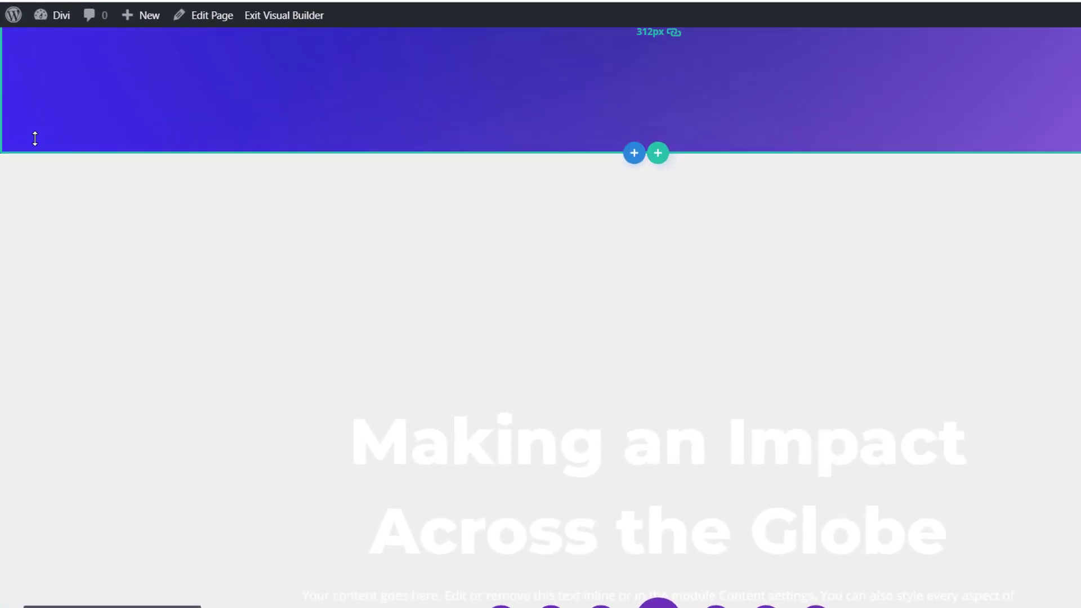
pyautogui.click(39, 137)
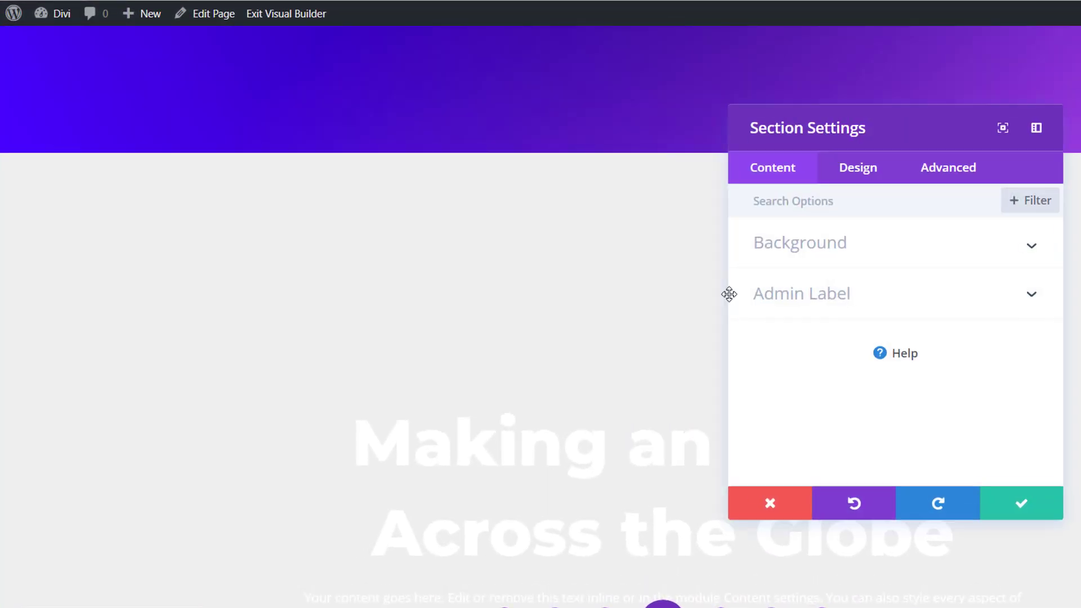
pyautogui.click(850, 273)
pyautogui.click(842, 292)
pyautogui.click(891, 380)
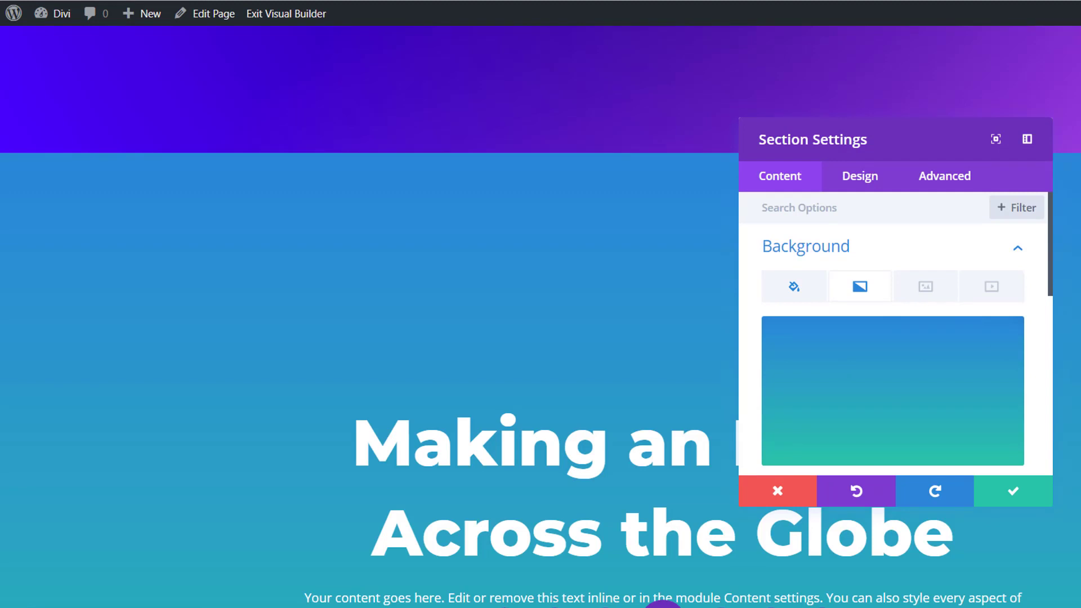
# Set the new section's two gradient colors to #ff8300 and #52006b.
pyautogui.scroll(-2, 892, 337)
pyautogui.click(831, 411)
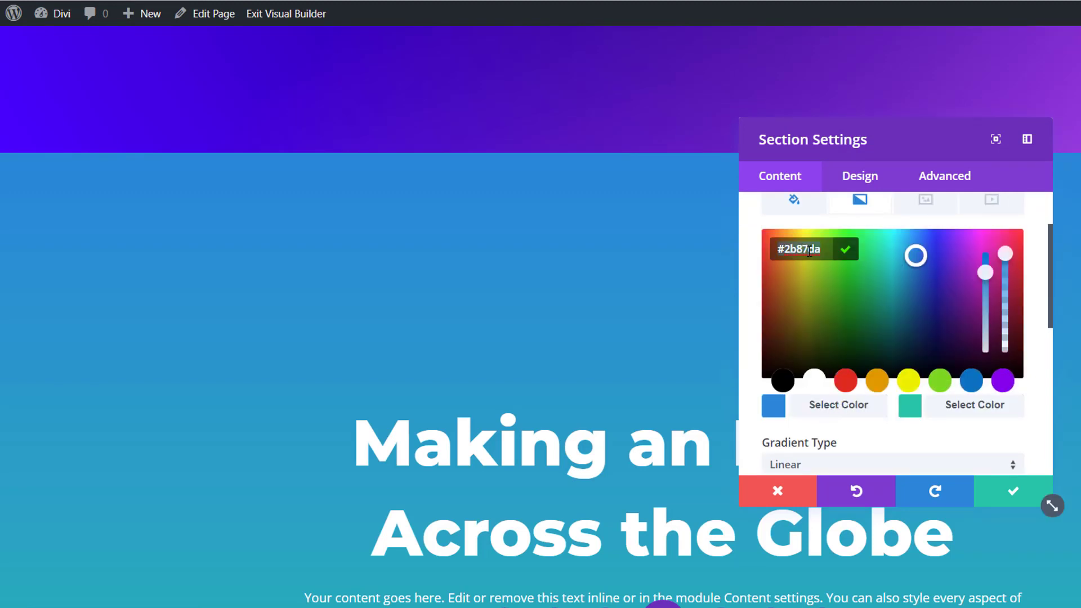
pyautogui.write('#ff8300')
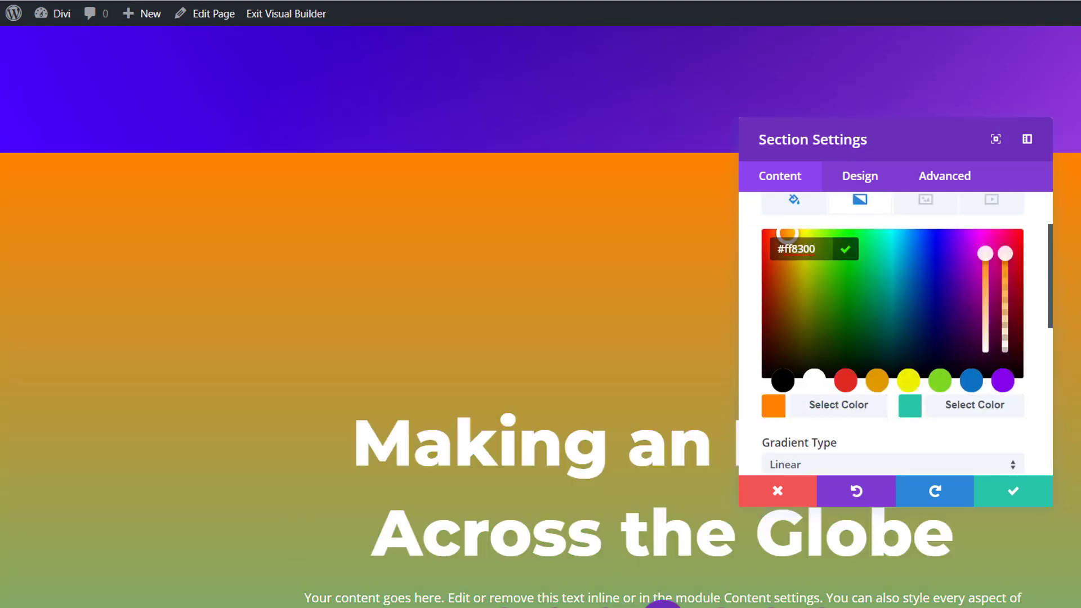
pyautogui.click(957, 406)
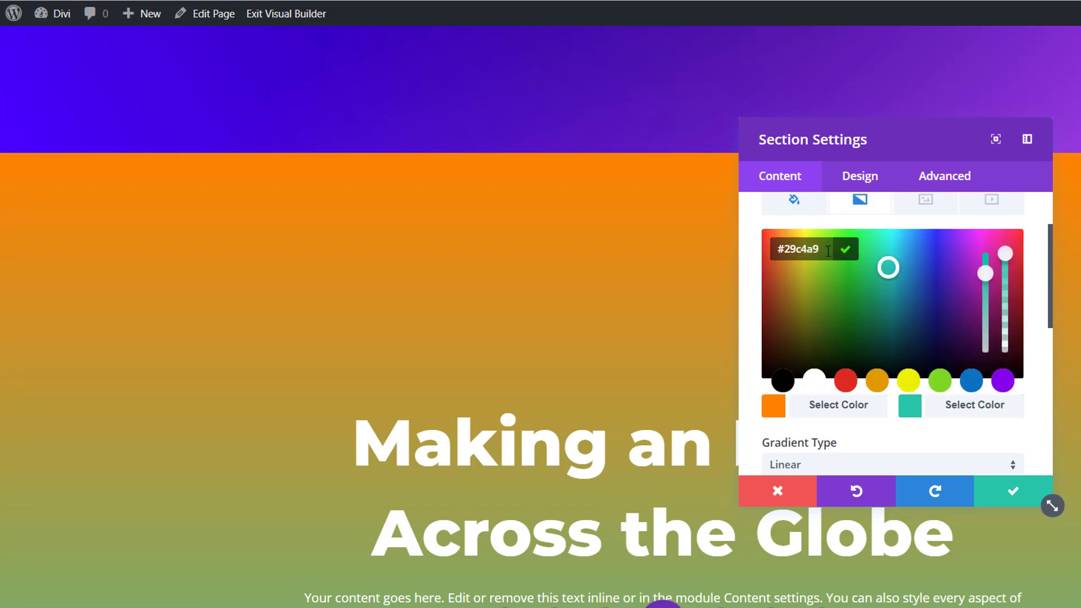
pyautogui.write('#52006b')
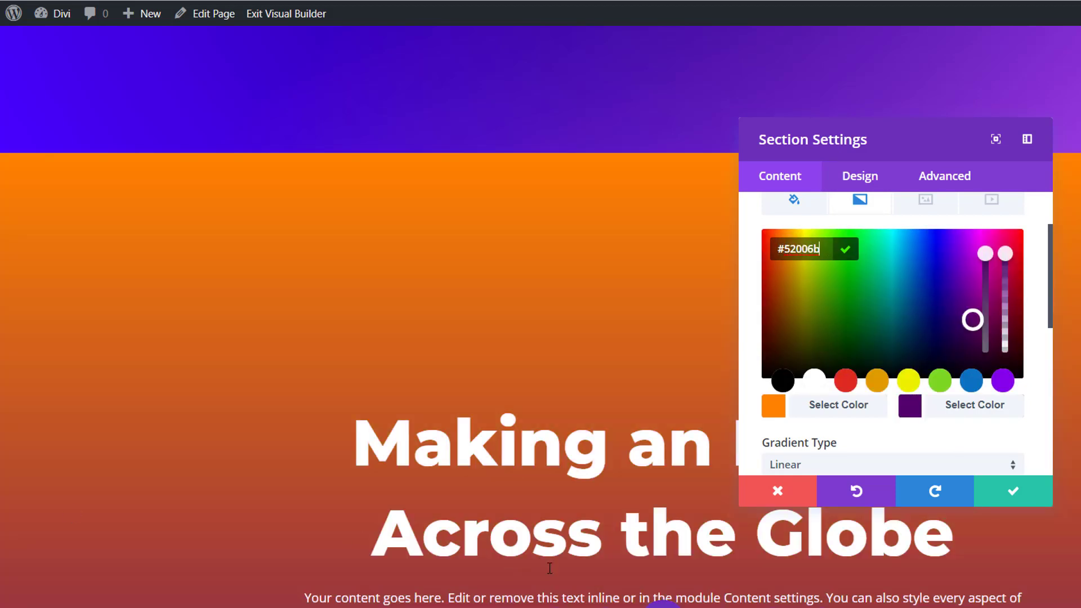
# Set the orange section's gradient direction to 137deg and its start position to 48%.
pyautogui.scroll(-3, 981, 434)
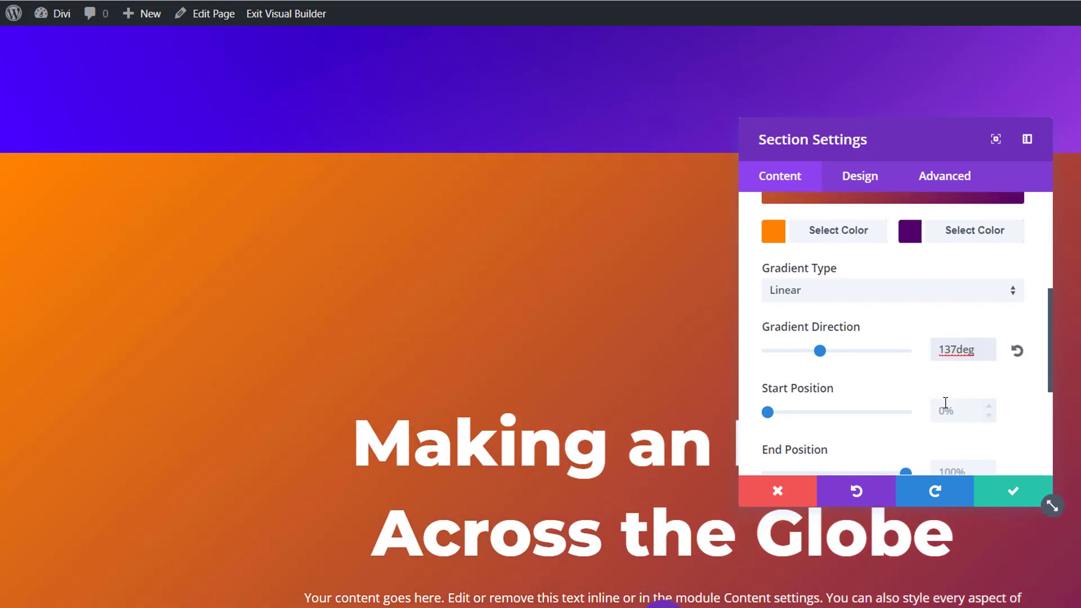
pyautogui.click(945, 403)
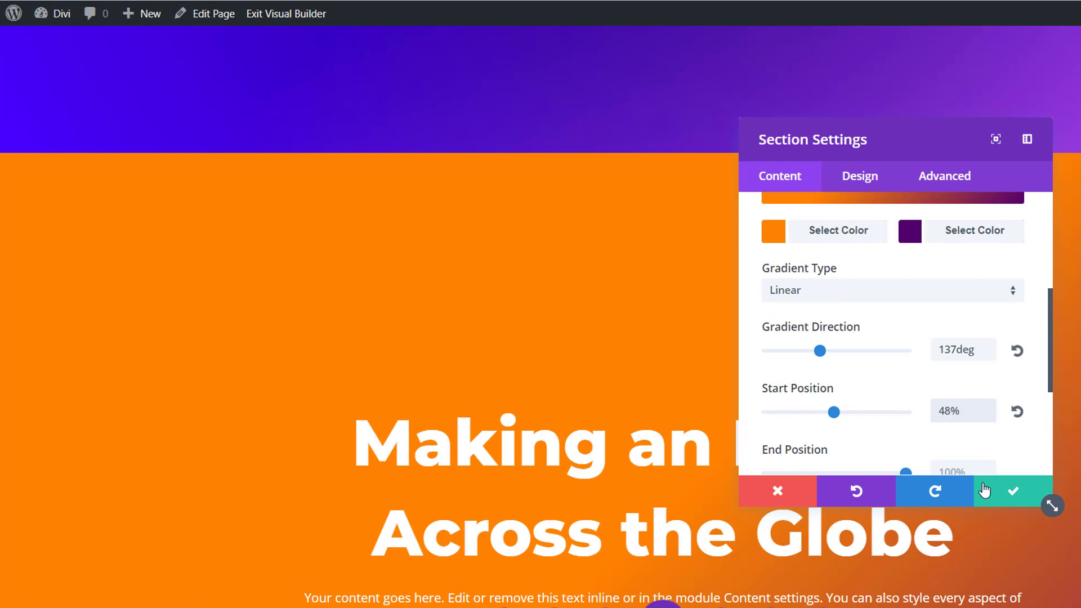
# Add fluid-style-7-2.png from the media library as the orange section's background image.
pyautogui.scroll(5, 914, 260)
pyautogui.click(917, 284)
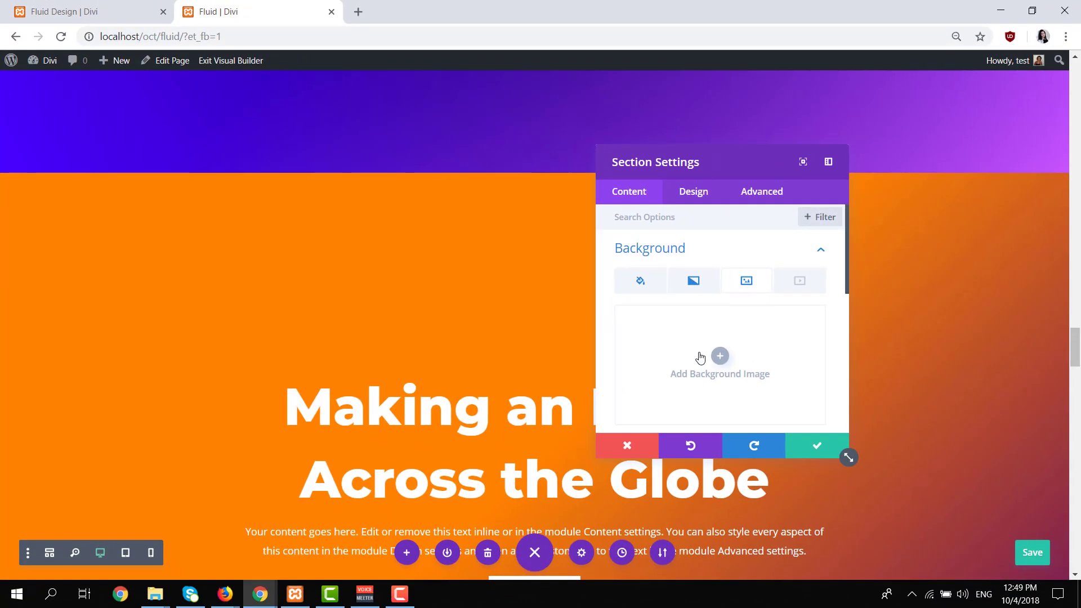
pyautogui.click(883, 376)
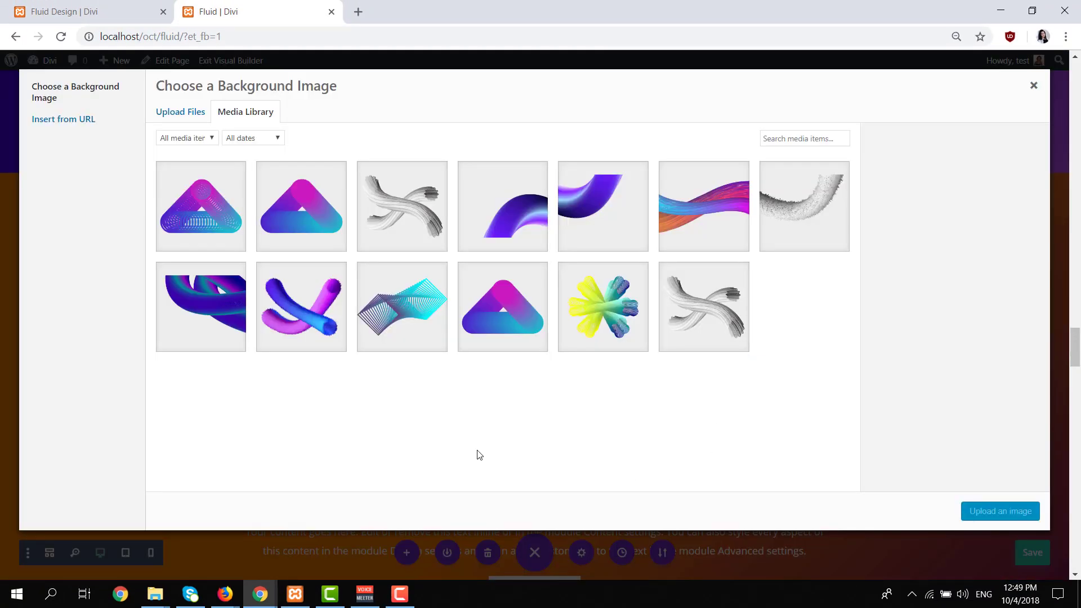
pyautogui.click(212, 307)
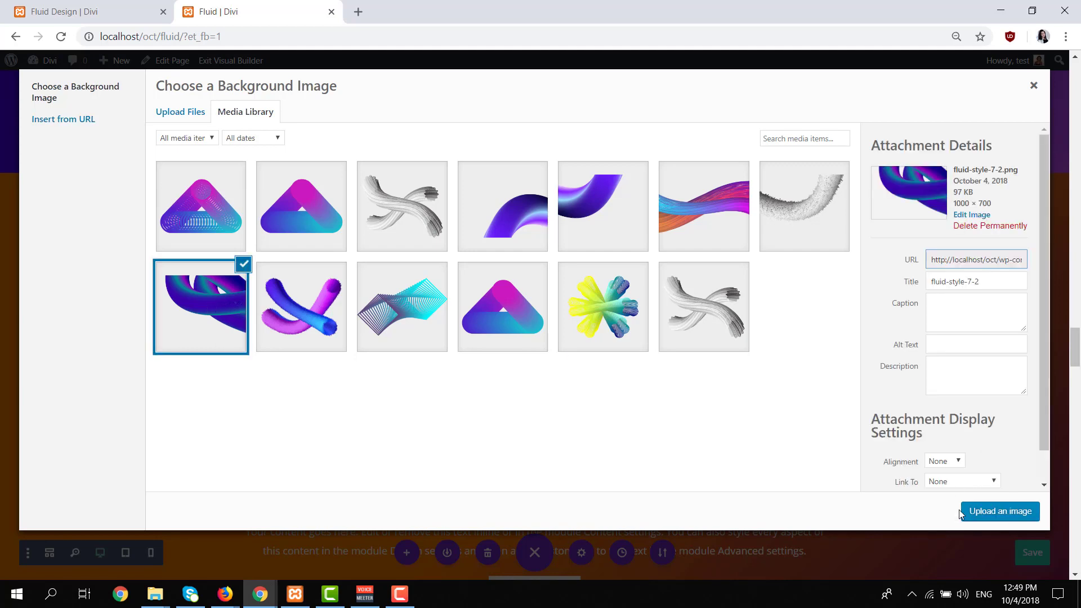
pyautogui.click(999, 512)
# Set the orange section's background image to Actual Size at the Top Right position and save the section settings.
pyautogui.scroll(-3, 689, 388)
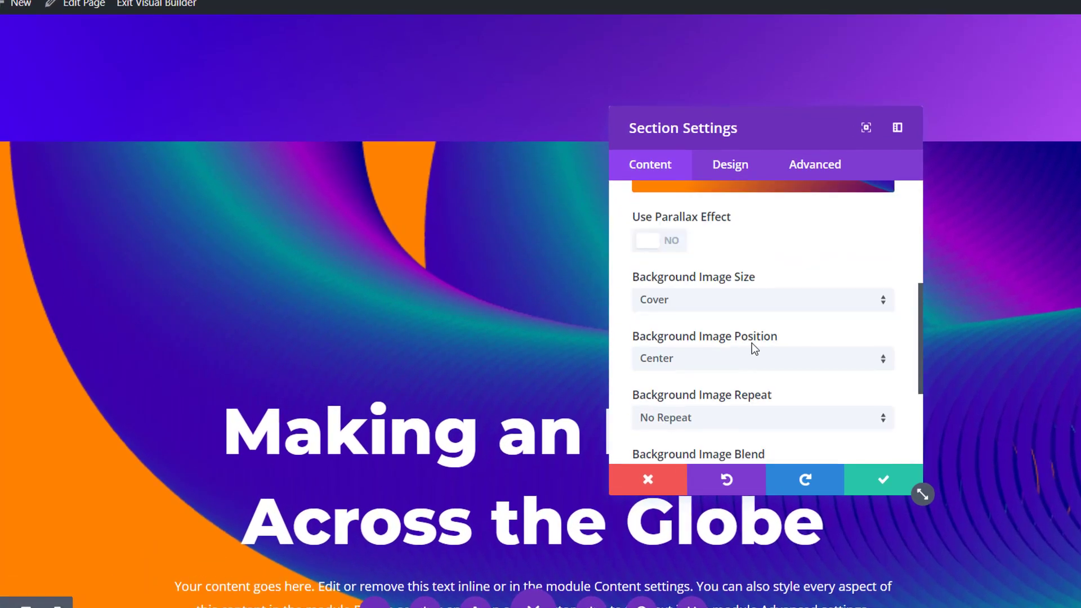
pyautogui.click(752, 309)
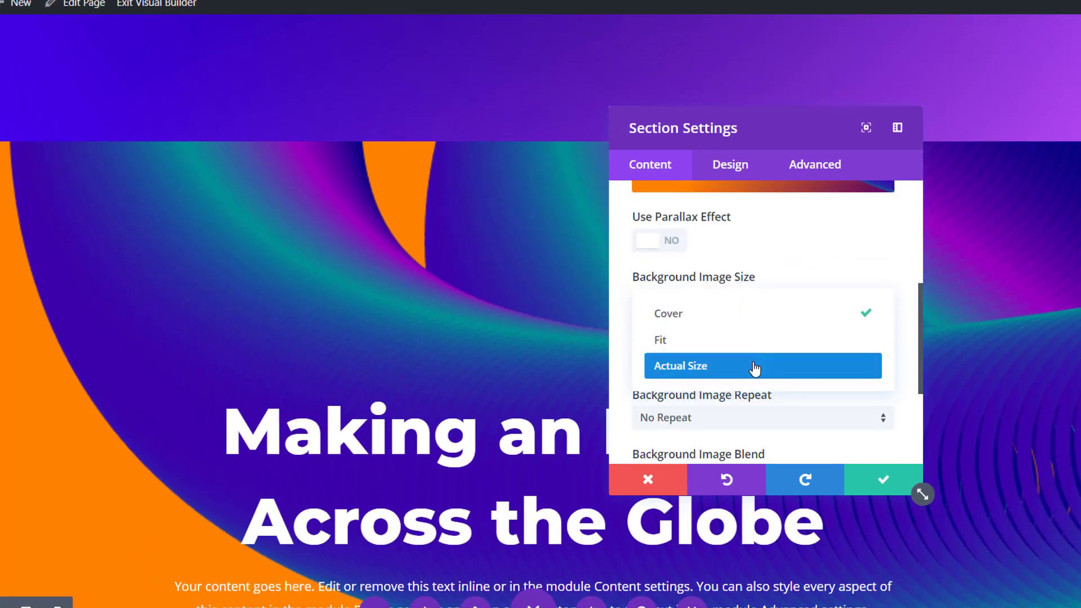
pyautogui.click(754, 367)
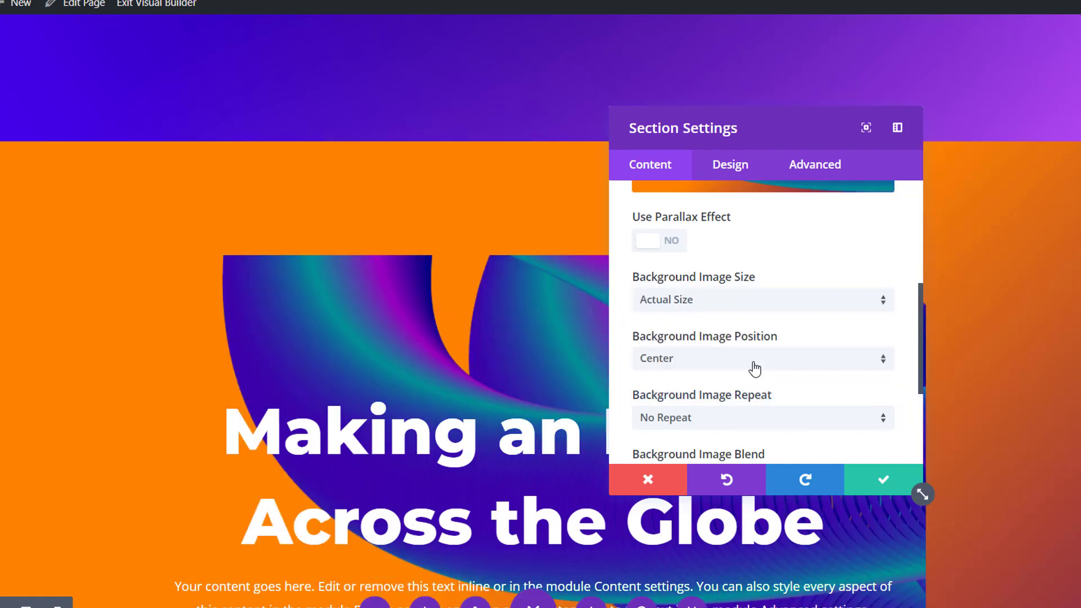
pyautogui.click(717, 367)
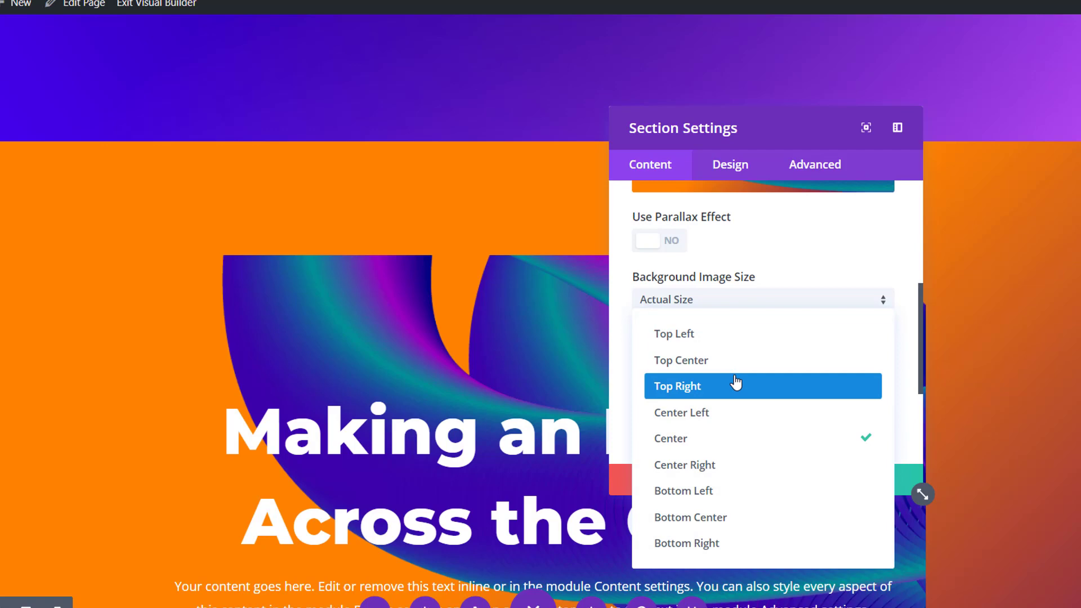
pyautogui.click(736, 383)
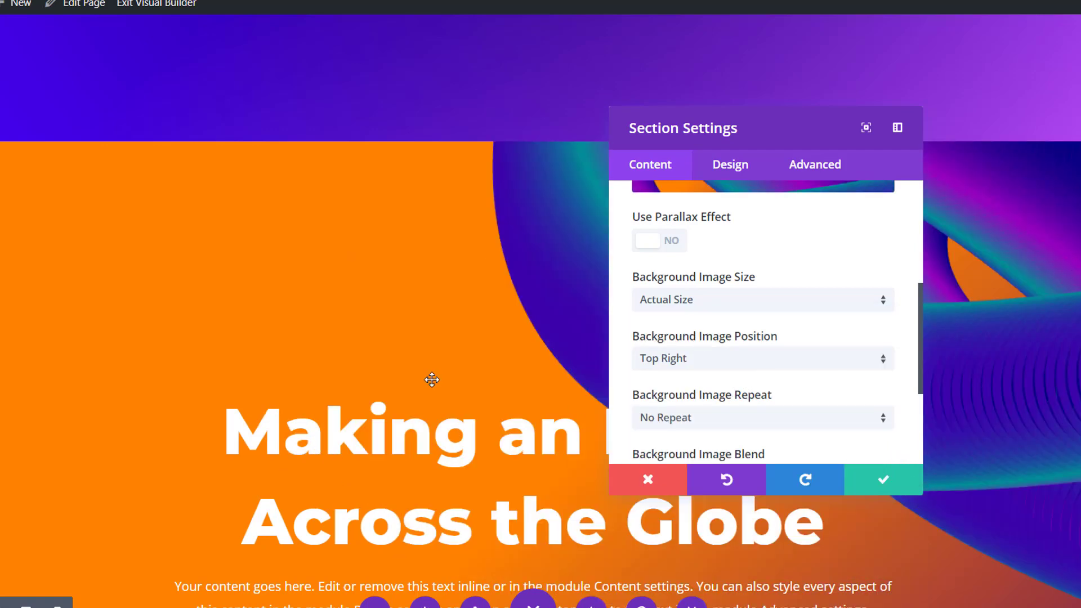
pyautogui.click(883, 479)
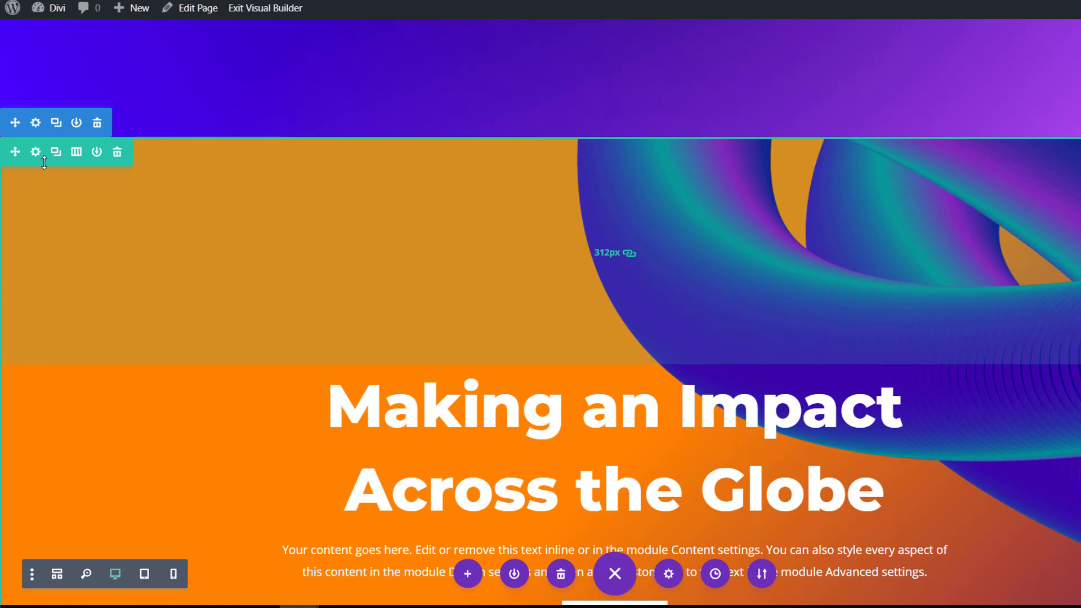
# Open the settings of the orange section's row and add a background gradient to the row.
pyautogui.click(36, 152)
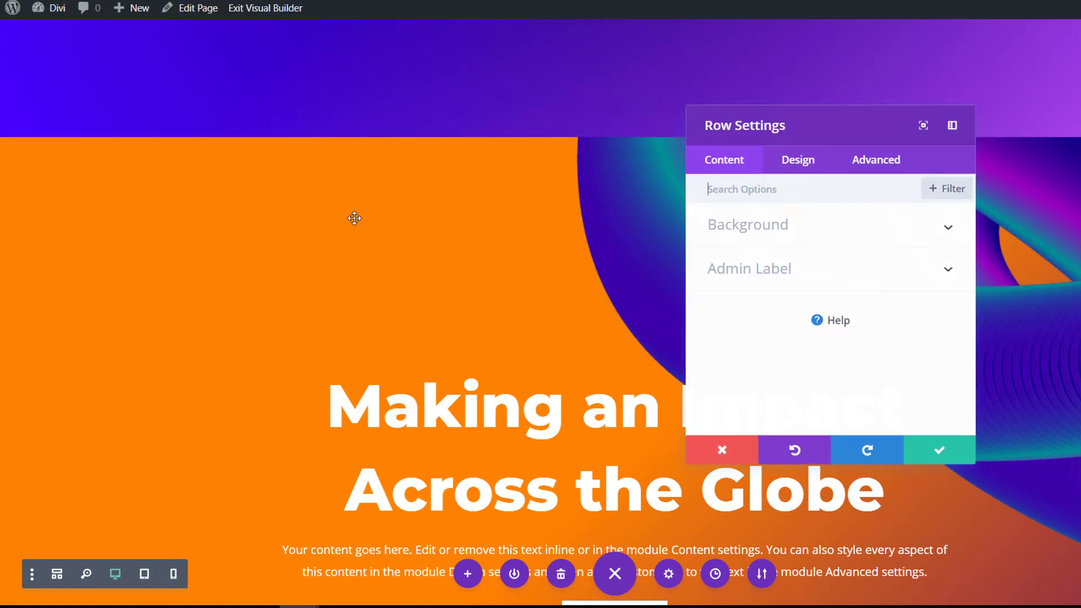
pyautogui.scroll(-3, 354, 218)
pyautogui.click(808, 247)
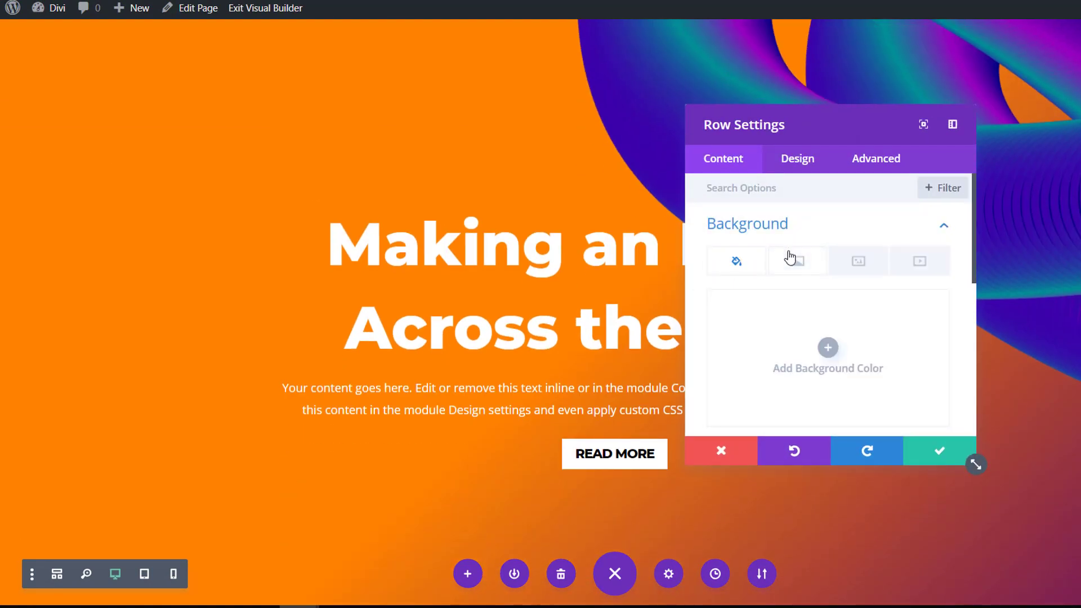
pyautogui.click(793, 259)
pyautogui.click(783, 369)
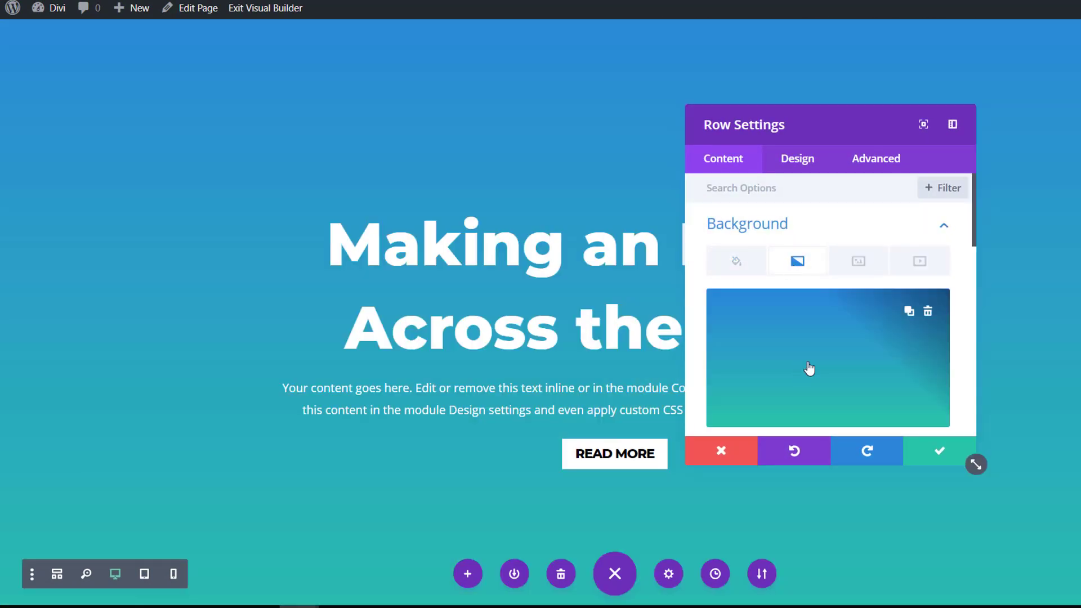
# Set the row gradient's first color to a semi-transparent purple and its second color to fully transparent white.
pyautogui.scroll(-2, 736, 357)
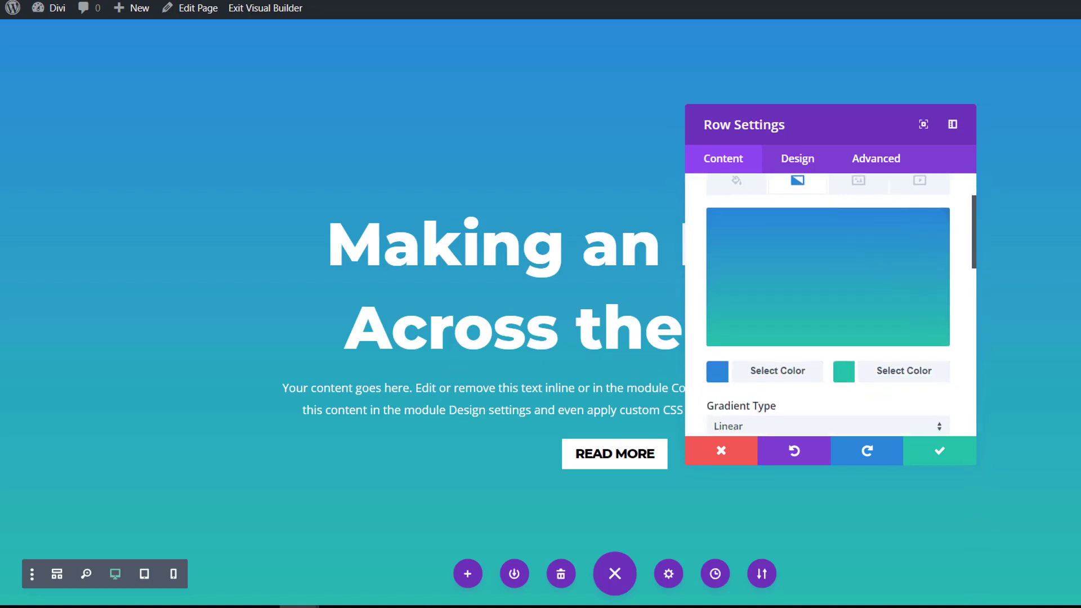
pyautogui.click(777, 371)
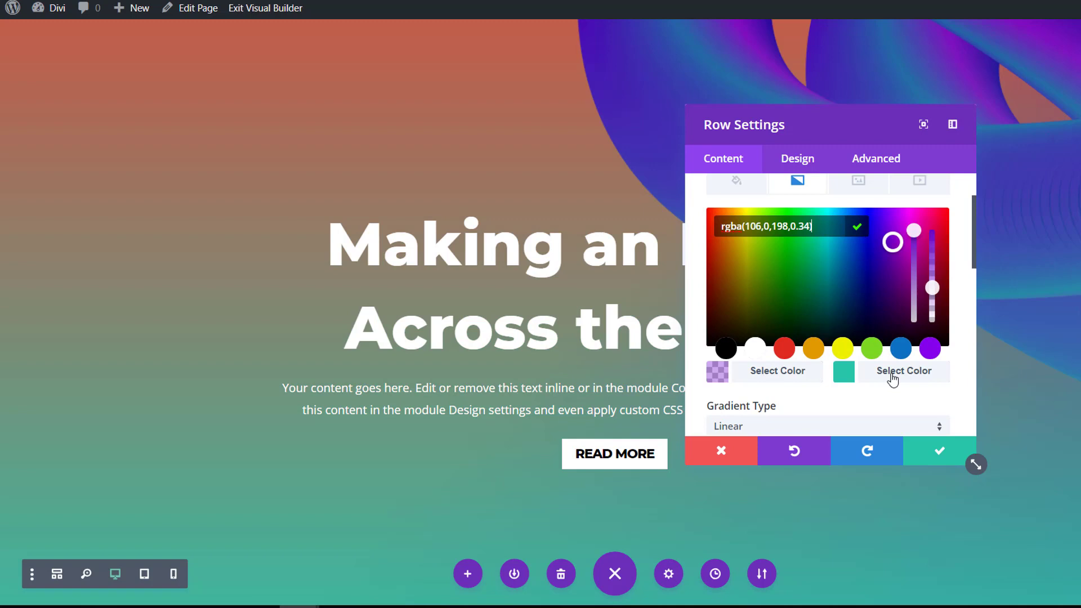
pyautogui.click(890, 376)
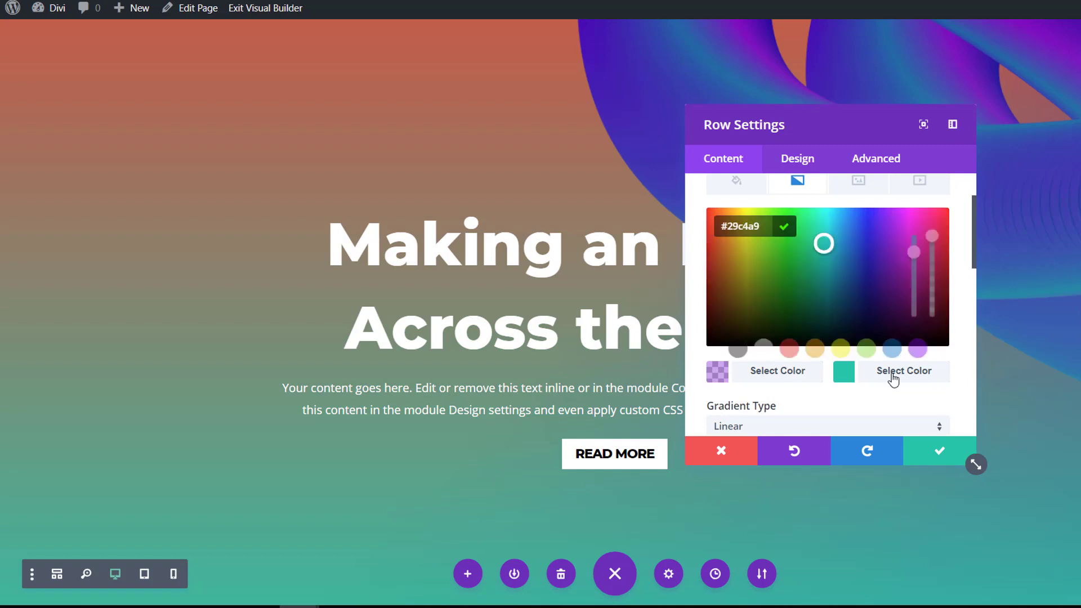
pyautogui.click(755, 348)
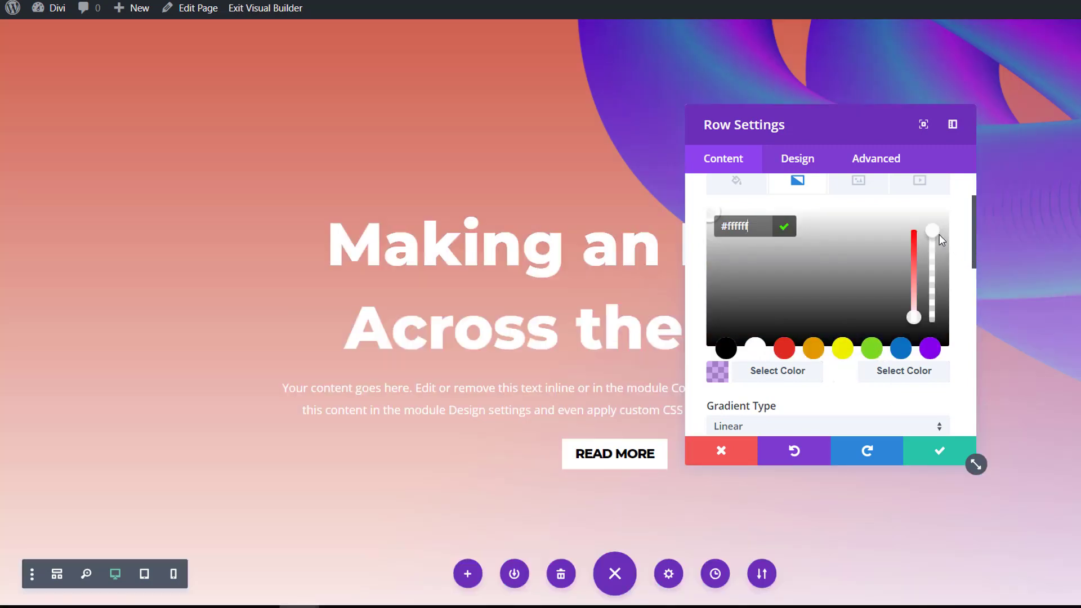
pyautogui.moveTo(932, 231); pyautogui.dragTo(935, 360)
# Change the orange section's row gradient type to Radial and save the row settings.
pyautogui.scroll(-3, 878, 377)
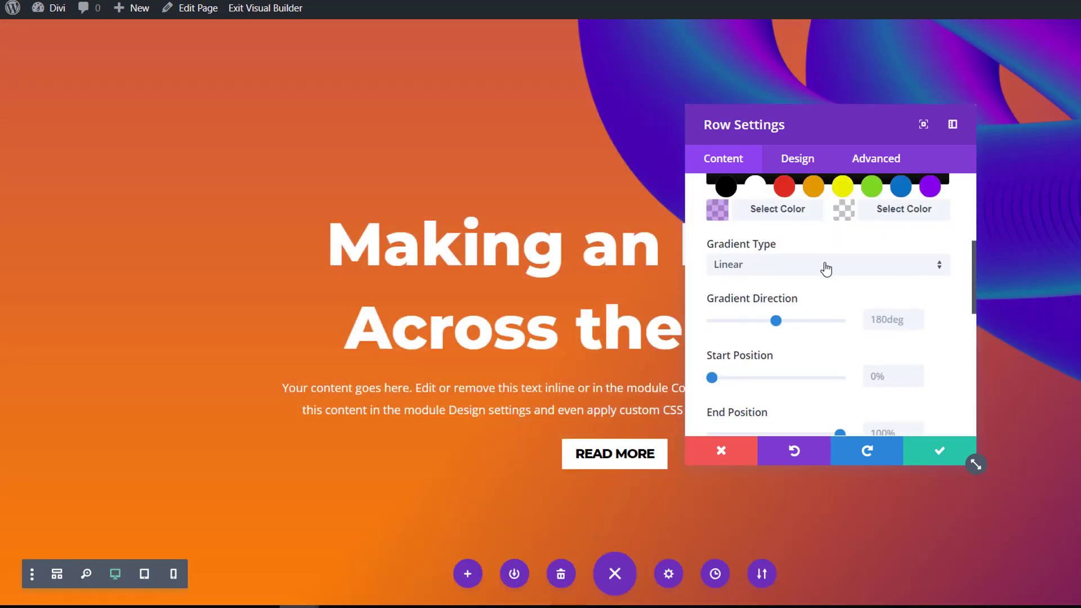
pyautogui.click(826, 269)
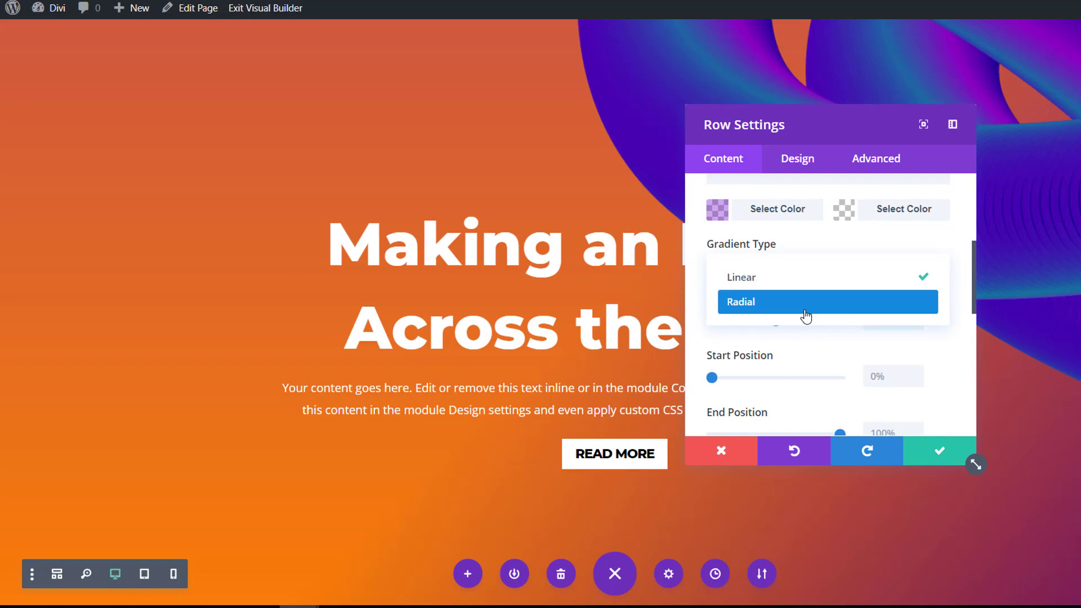
pyautogui.click(806, 304)
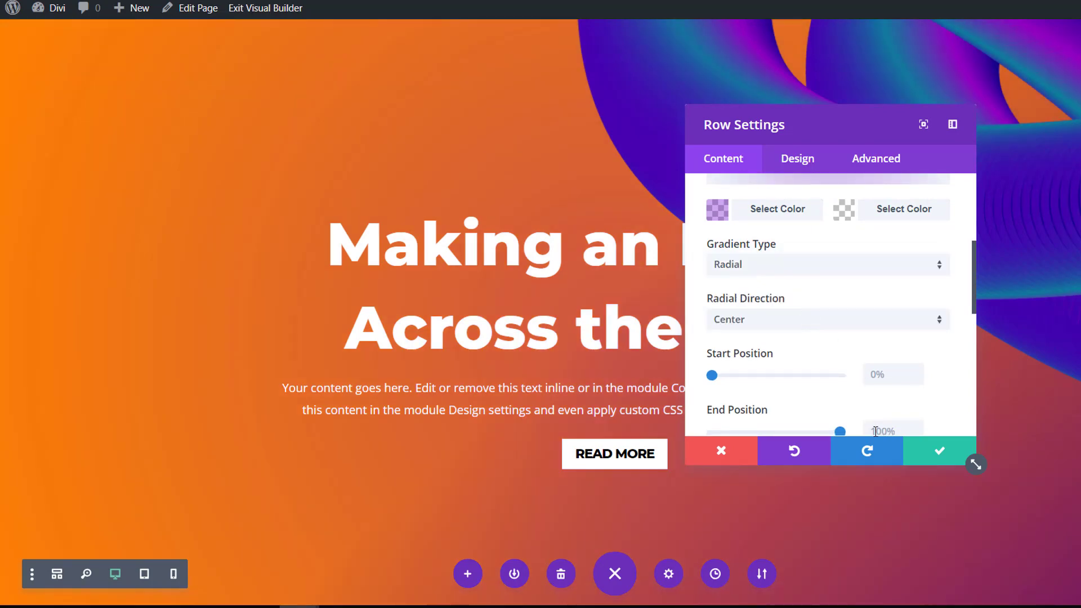
pyautogui.click(930, 454)
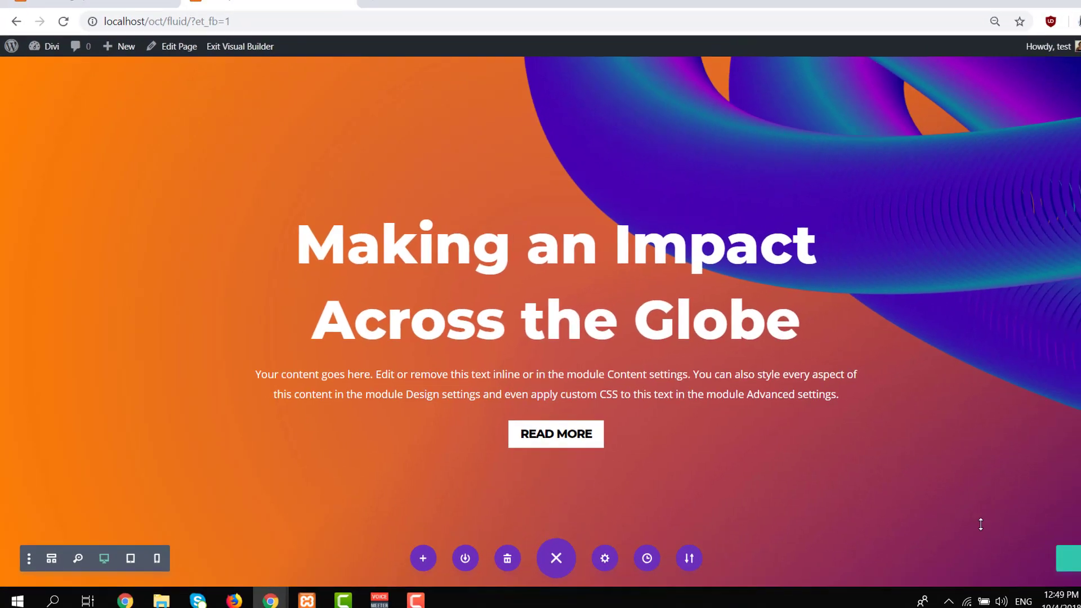
# Review the orange section, examine the following blue section in the Fluid Design example, and return to the Fluid page.
pyautogui.scroll(-2, 980, 524)
pyautogui.scroll(5, 972, 523)
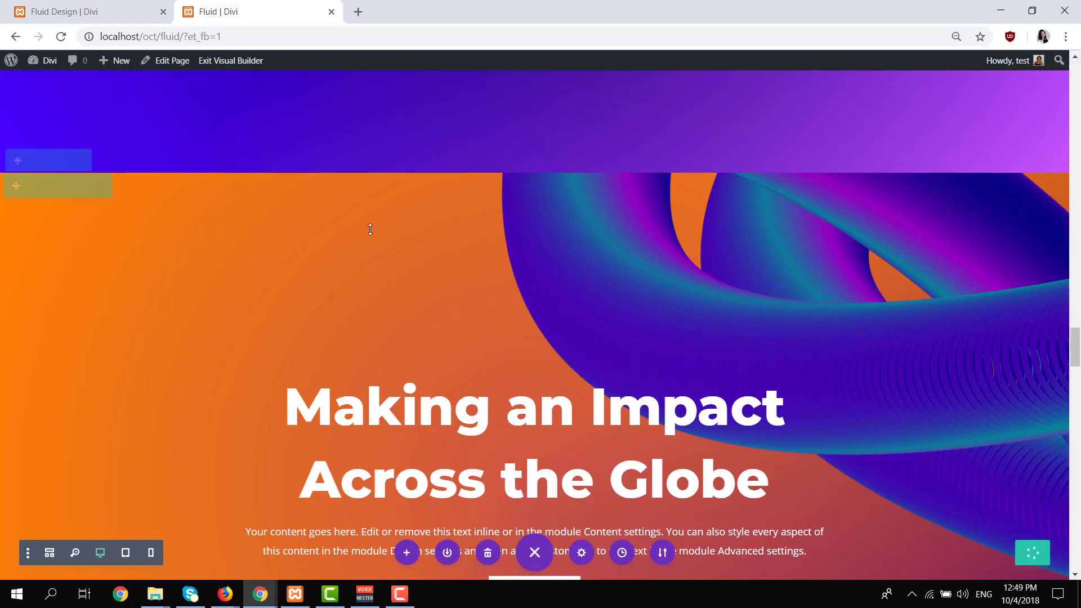
pyautogui.scroll(-1, 369, 231)
pyautogui.hotkey('ctrl', 'shift', 'Tab')
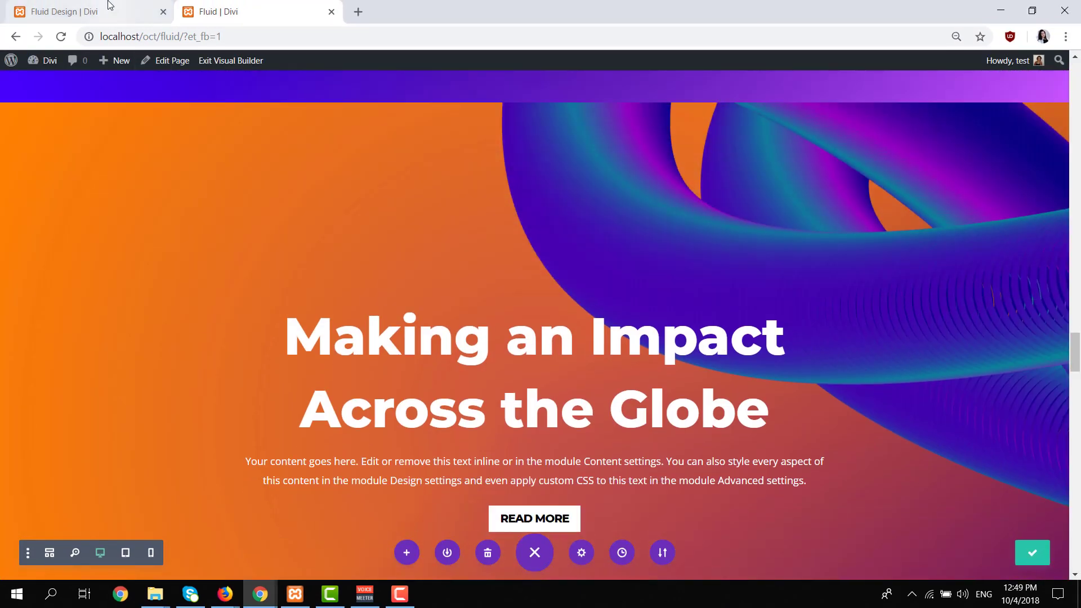
pyautogui.scroll(-5, 394, 202)
pyautogui.scroll(-6, 441, 226)
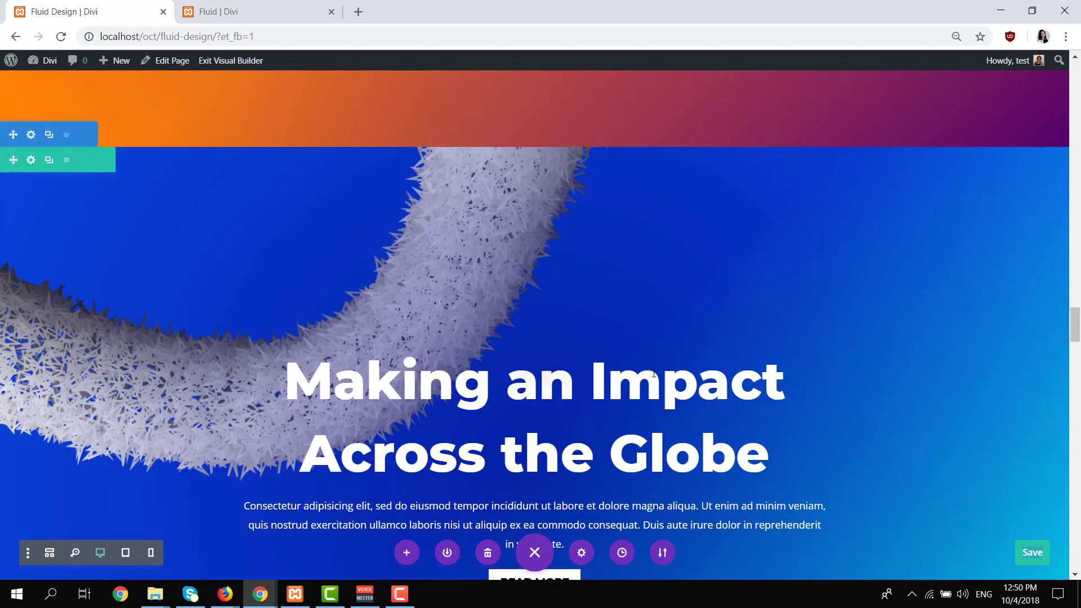
pyautogui.click(294, 21)
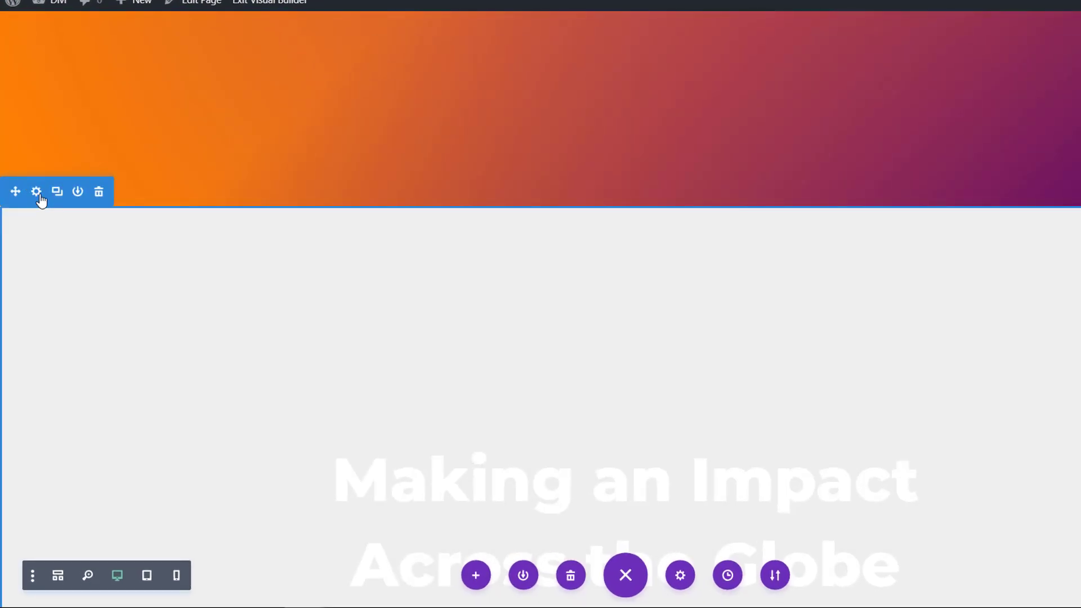
# Open the settings of the unstyled section below the orange one and add a background gradient to it.
pyautogui.click(38, 193)
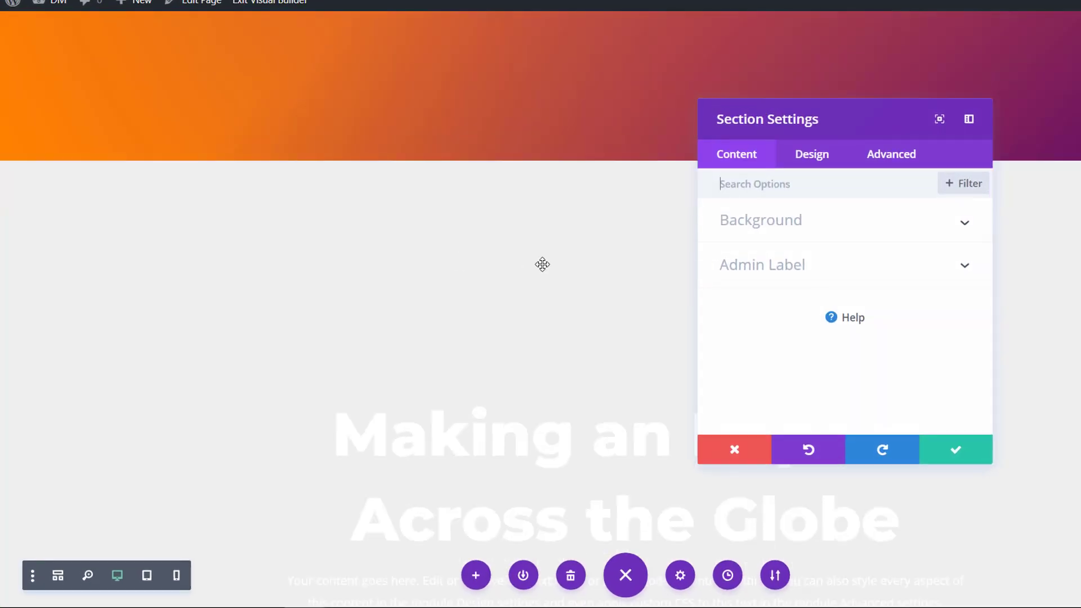
pyautogui.click(805, 225)
pyautogui.click(811, 258)
pyautogui.click(792, 350)
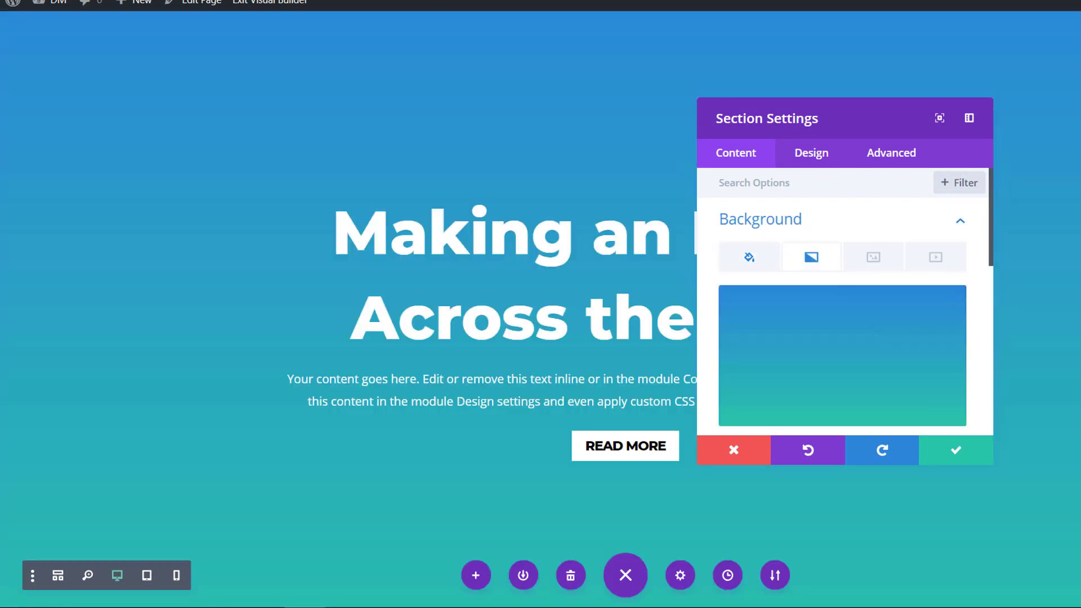
# Set the section gradient's first color to #0b43dd and its second color to #09f9ed.
pyautogui.scroll(-2, 748, 388)
pyautogui.click(754, 369)
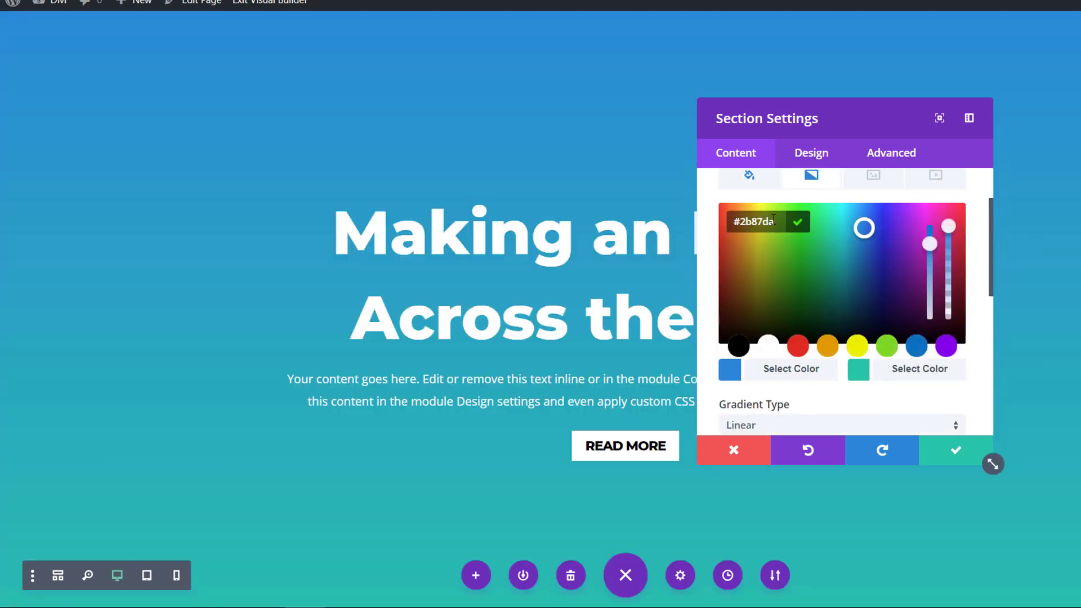
pyautogui.write('#0b43dd')
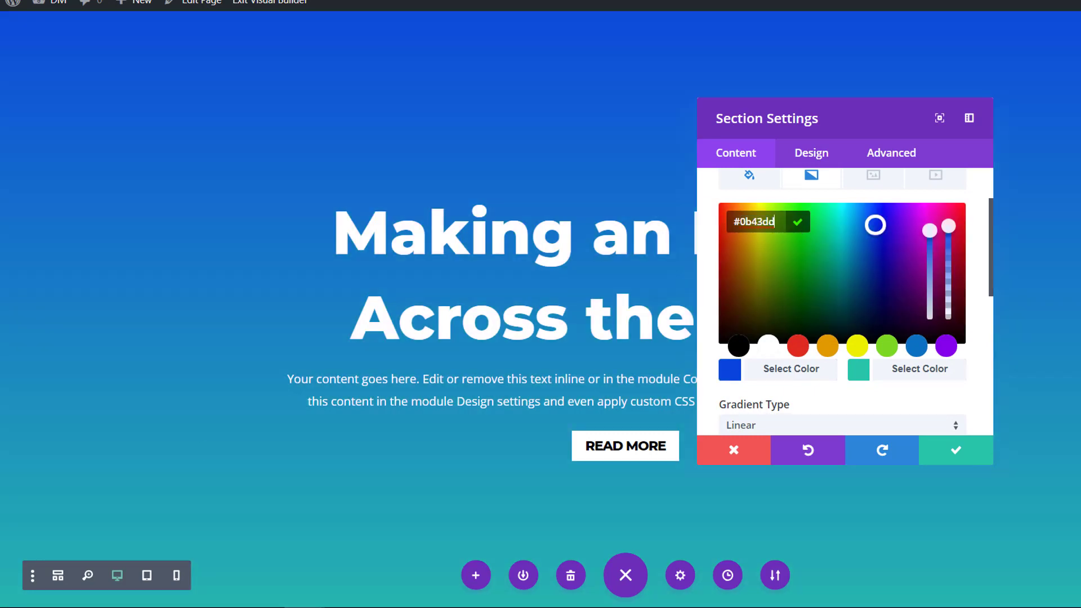
pyautogui.click(887, 376)
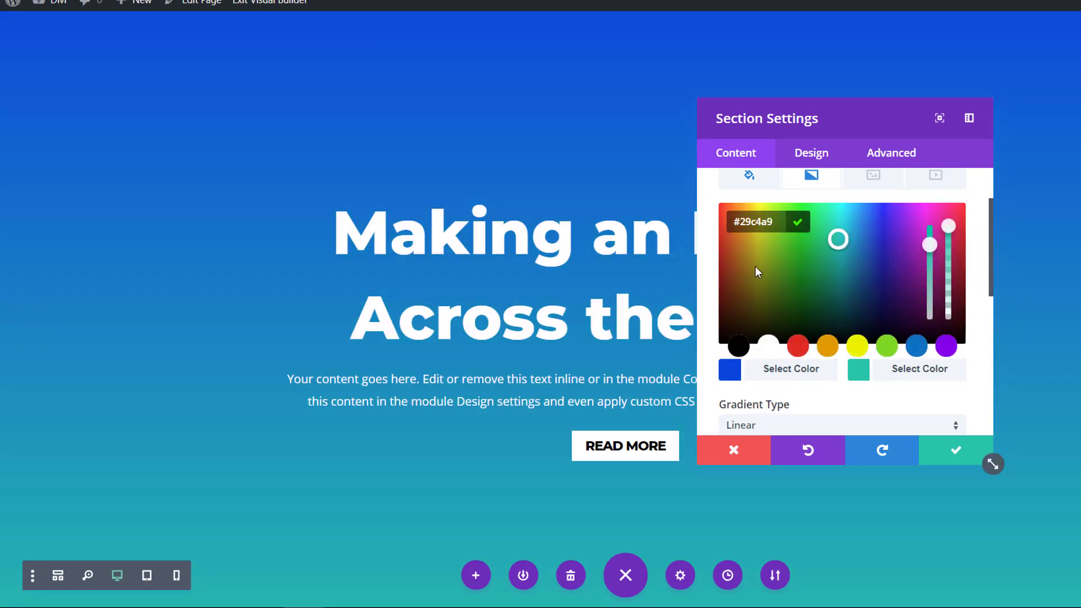
pyautogui.write('#09f9ed')
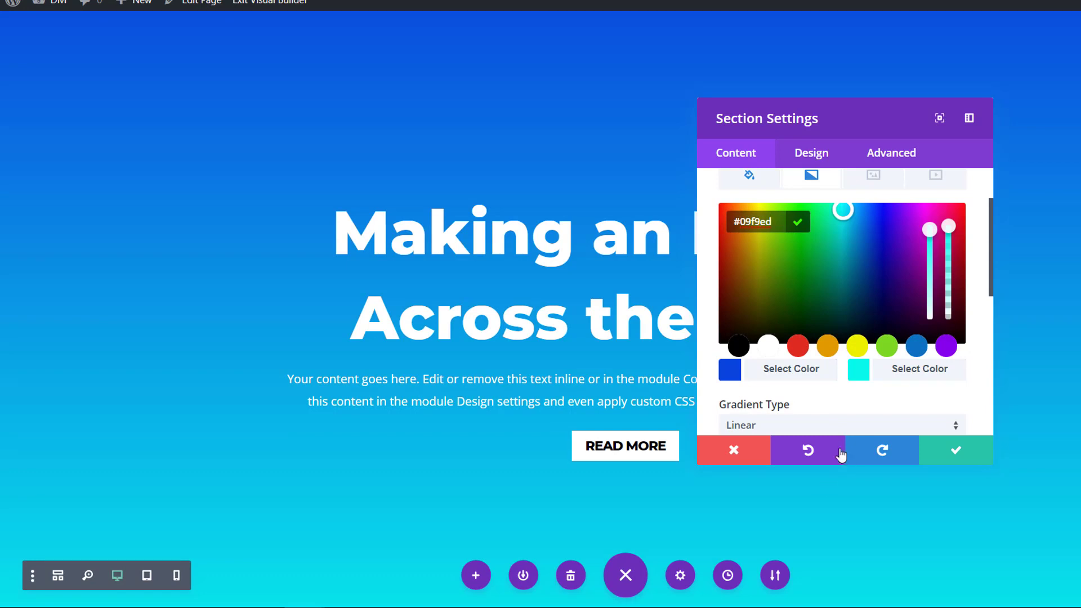
# Set the blue section's gradient direction to 137deg and its start position to 48%.
pyautogui.scroll(-2, 789, 319)
pyautogui.scroll(-3, 790, 320)
pyautogui.click(887, 233)
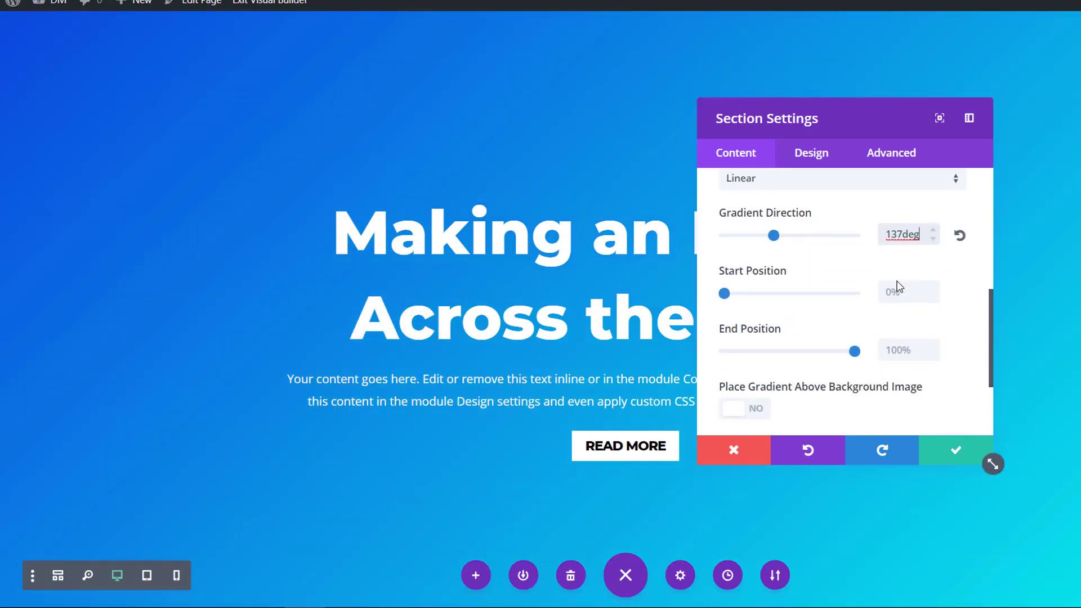
pyautogui.click(886, 292)
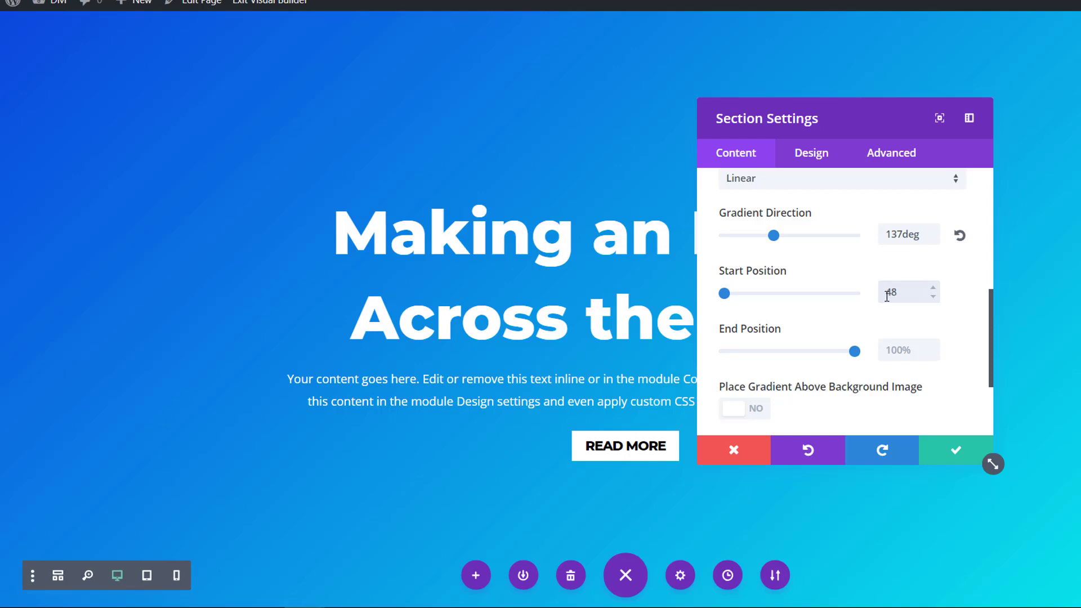
pyautogui.scroll(6, 876, 304)
pyautogui.scroll(-3, 874, 309)
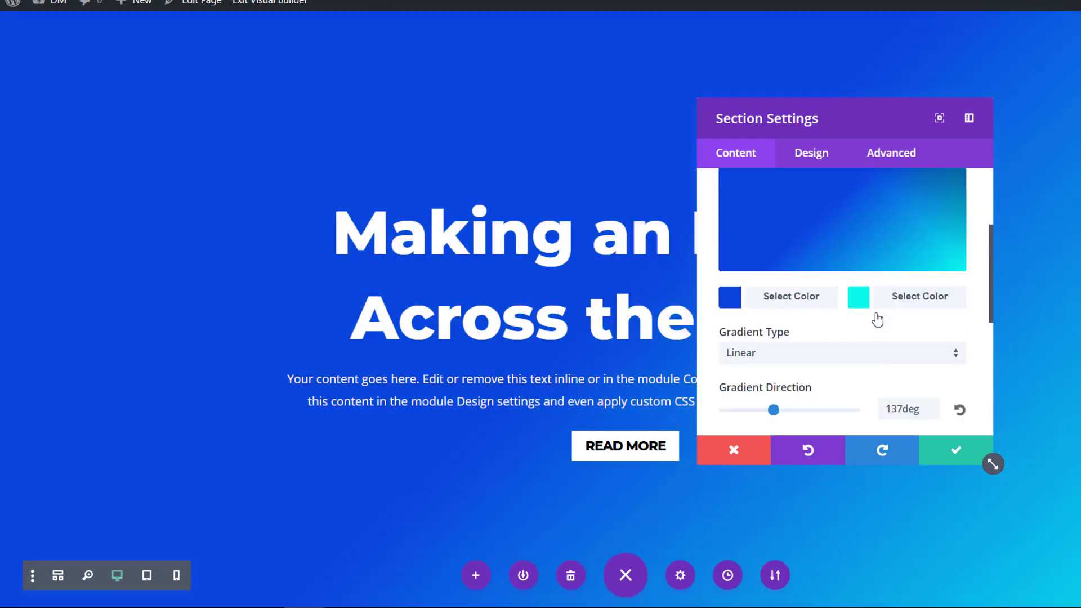
pyautogui.scroll(-3, 876, 318)
# Add the curved spiky white tube image from the media library as the blue section's background image.
pyautogui.scroll(6, 872, 304)
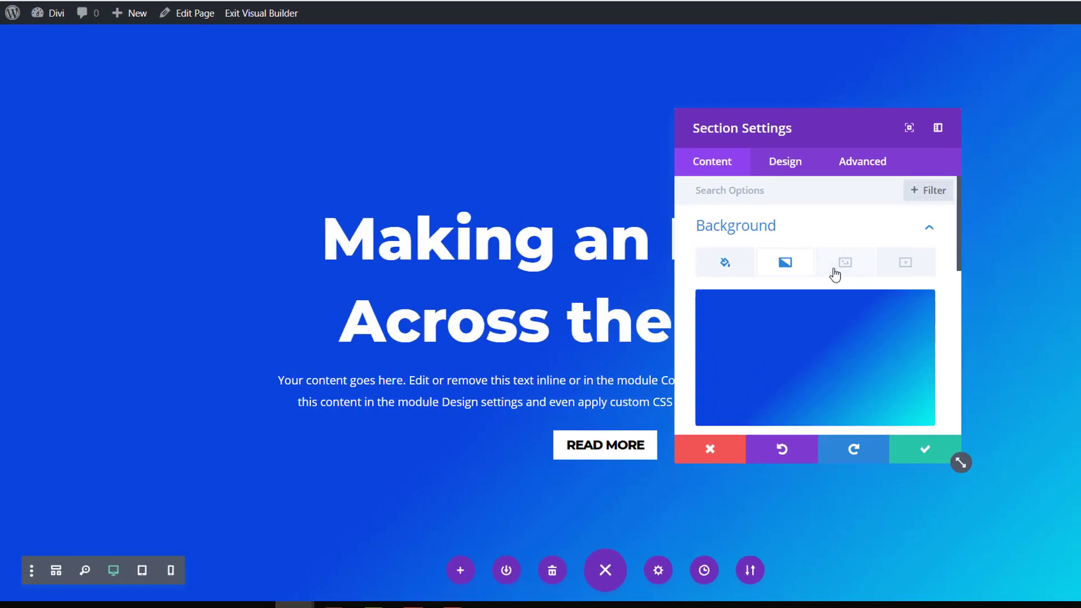
pyautogui.click(835, 274)
pyautogui.click(805, 348)
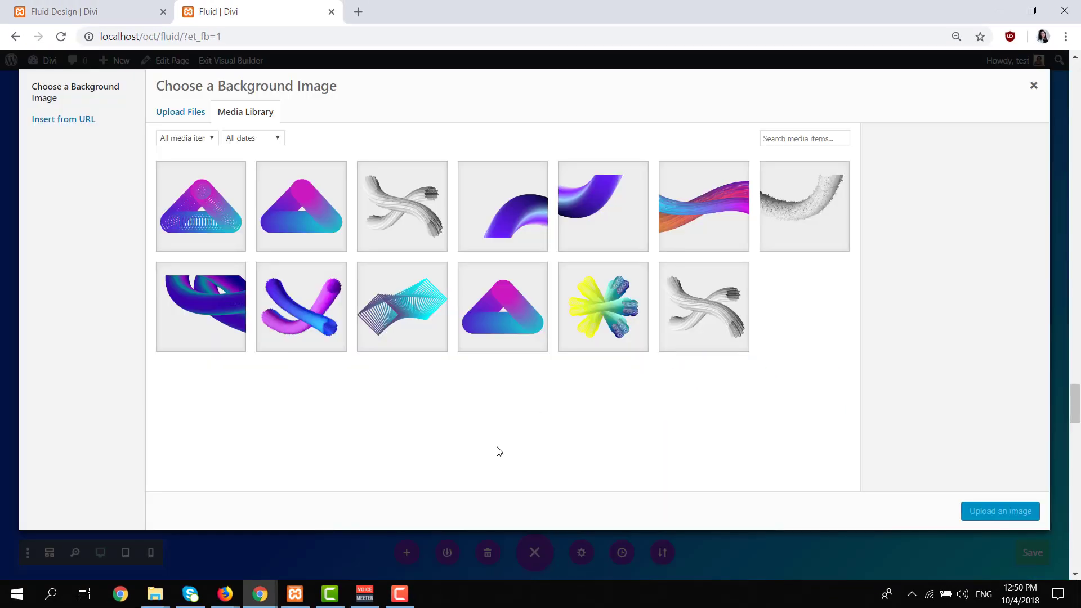
pyautogui.click(811, 210)
pyautogui.click(992, 510)
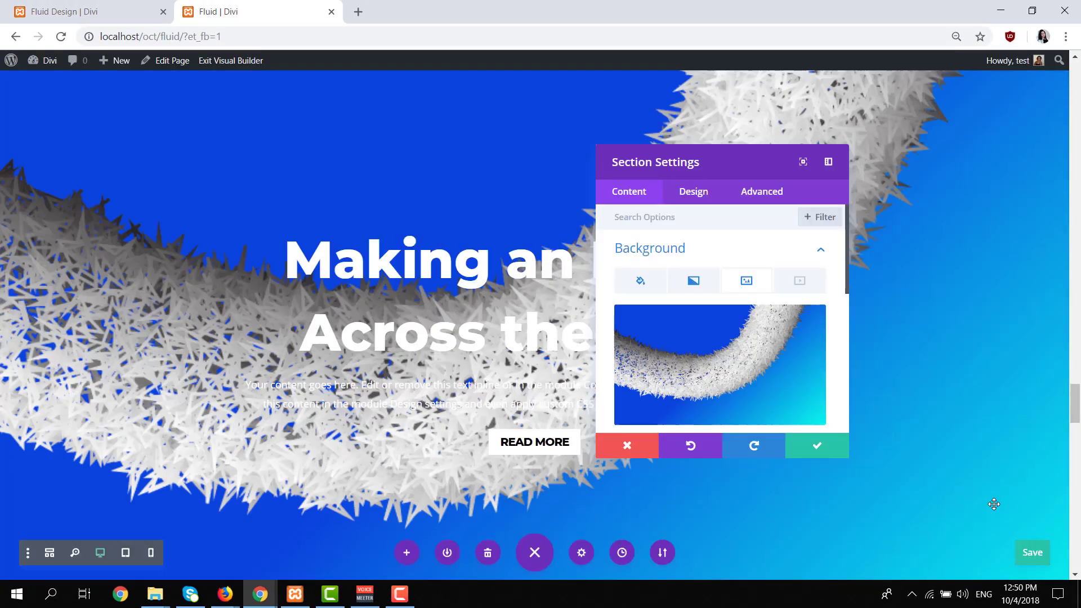
# Set the blue section's background image to Actual Size at the Top Left position and save the section settings.
pyautogui.scroll(-3, 762, 385)
pyautogui.click(736, 383)
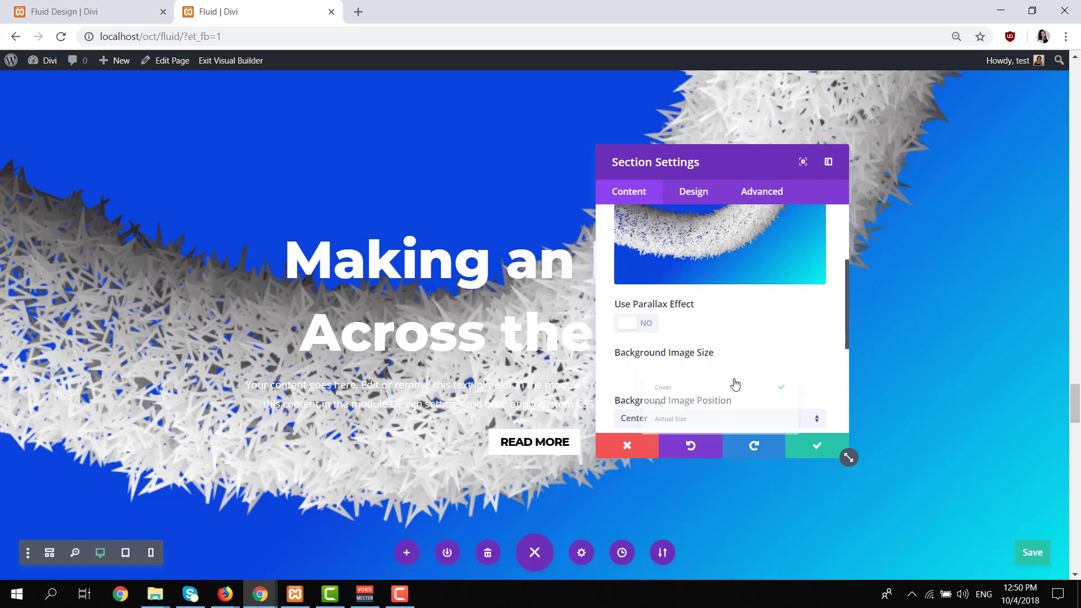
pyautogui.click(719, 424)
pyautogui.scroll(-2, 735, 338)
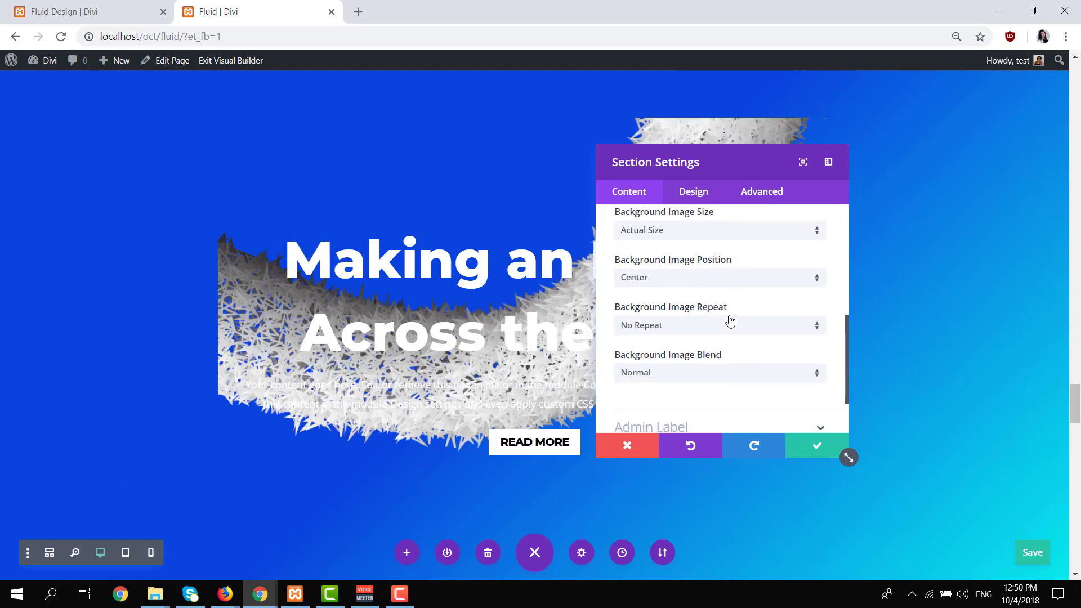
pyautogui.click(716, 283)
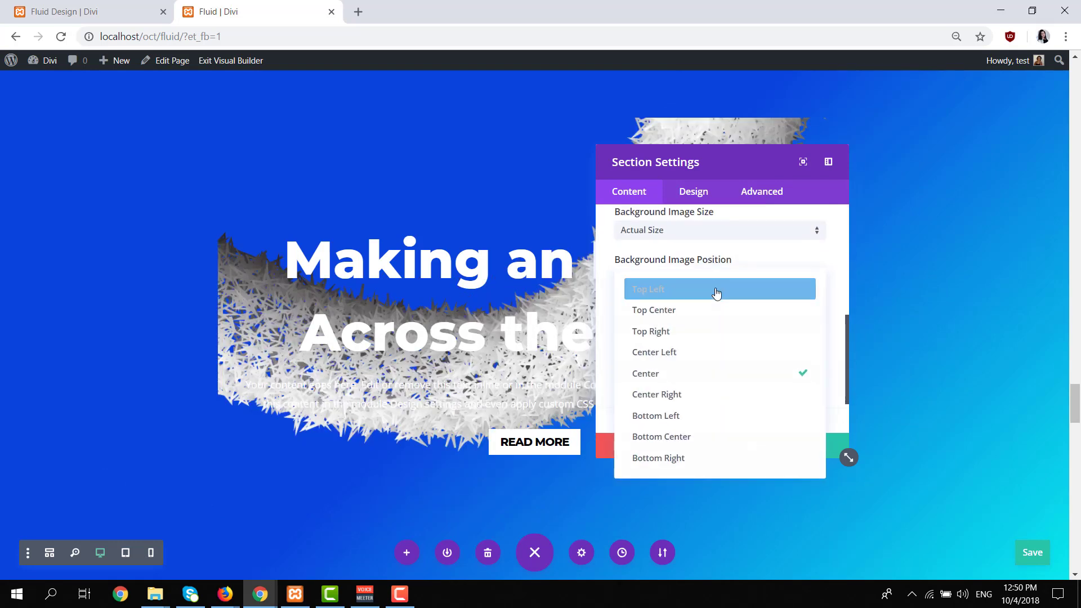
pyautogui.click(703, 294)
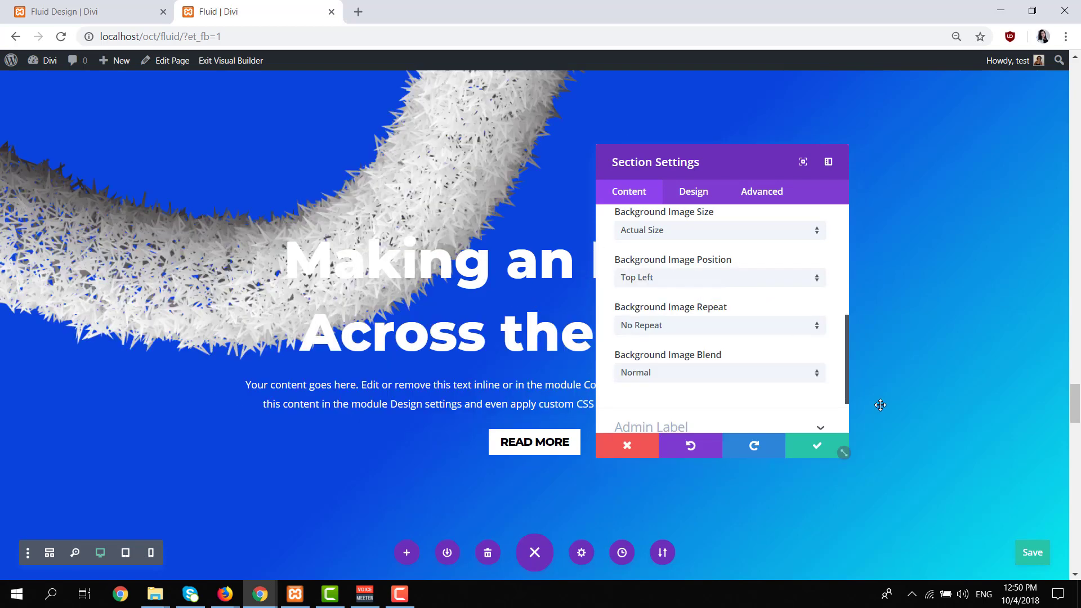
pyautogui.click(814, 460)
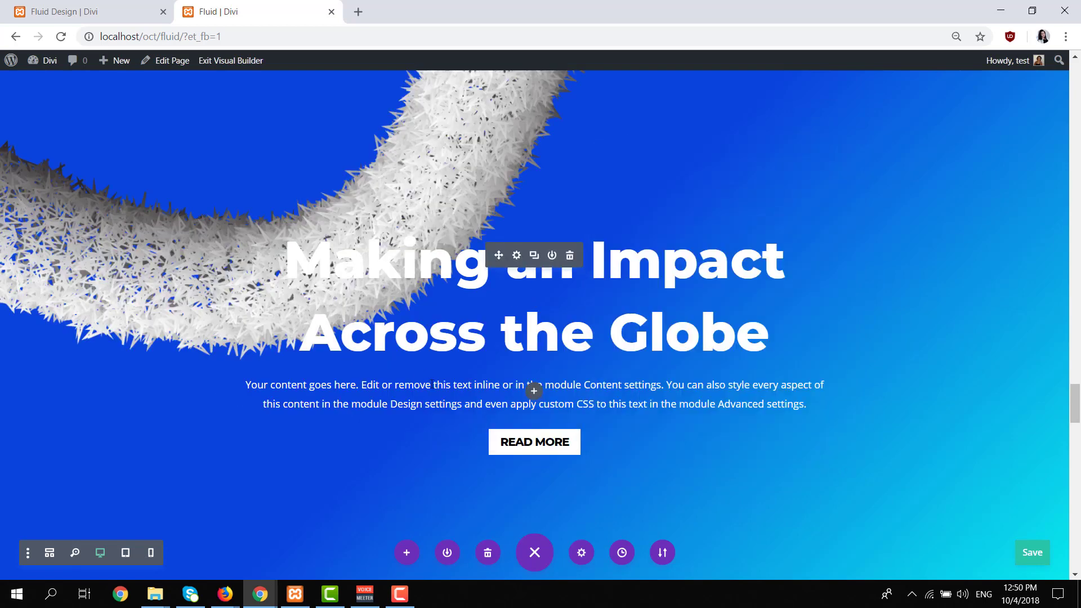
# Open the settings of the blue section's row and add a background gradient to the row.
pyautogui.scroll(3, 431, 383)
pyautogui.click(28, 177)
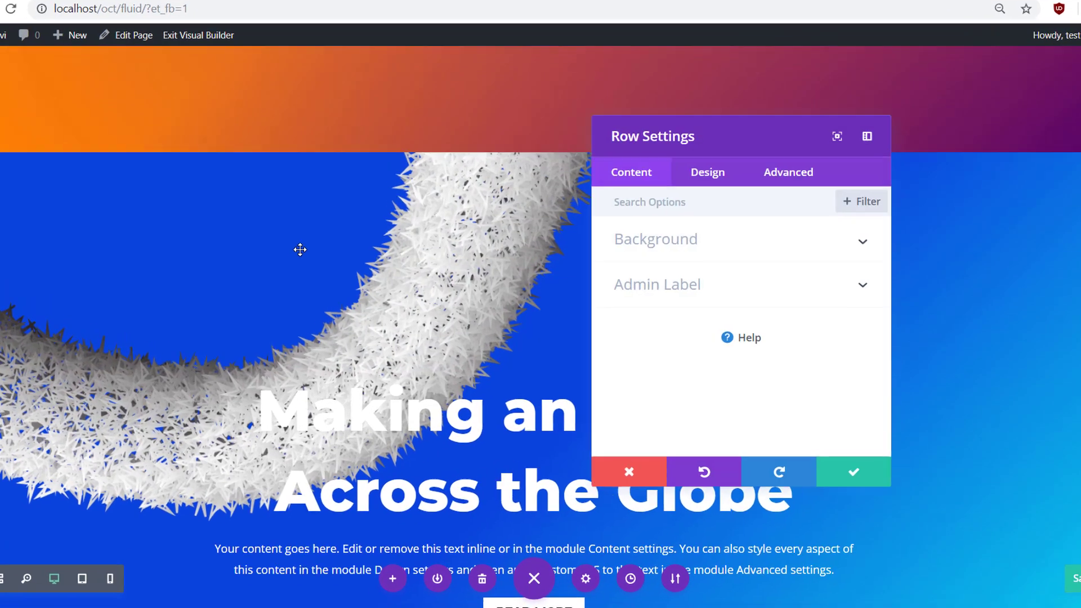
pyautogui.click(783, 251)
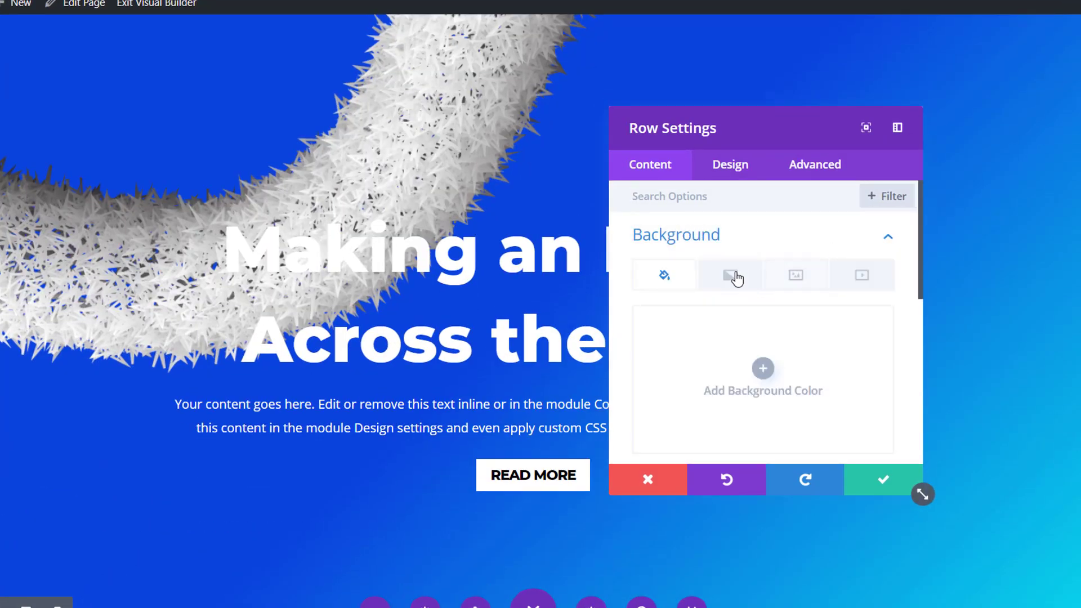
pyautogui.click(730, 276)
pyautogui.click(762, 368)
pyautogui.scroll(-2, 697, 397)
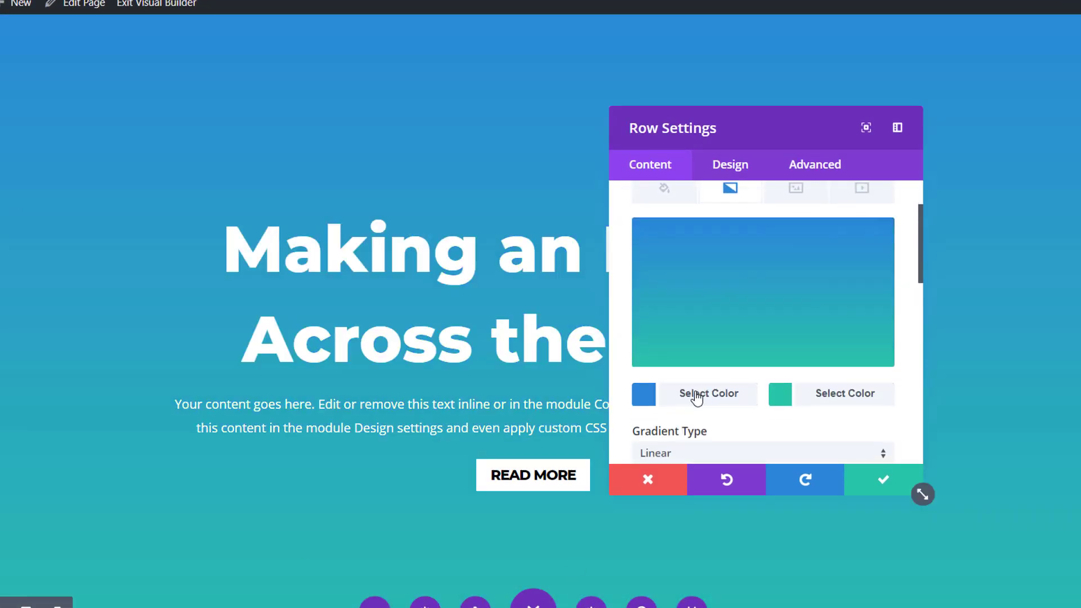
# Set the row gradient's first color to rgba(0,7,119,0.57) and its second color to fully transparent white, rgba(255,255,255,0).
pyautogui.click(697, 396)
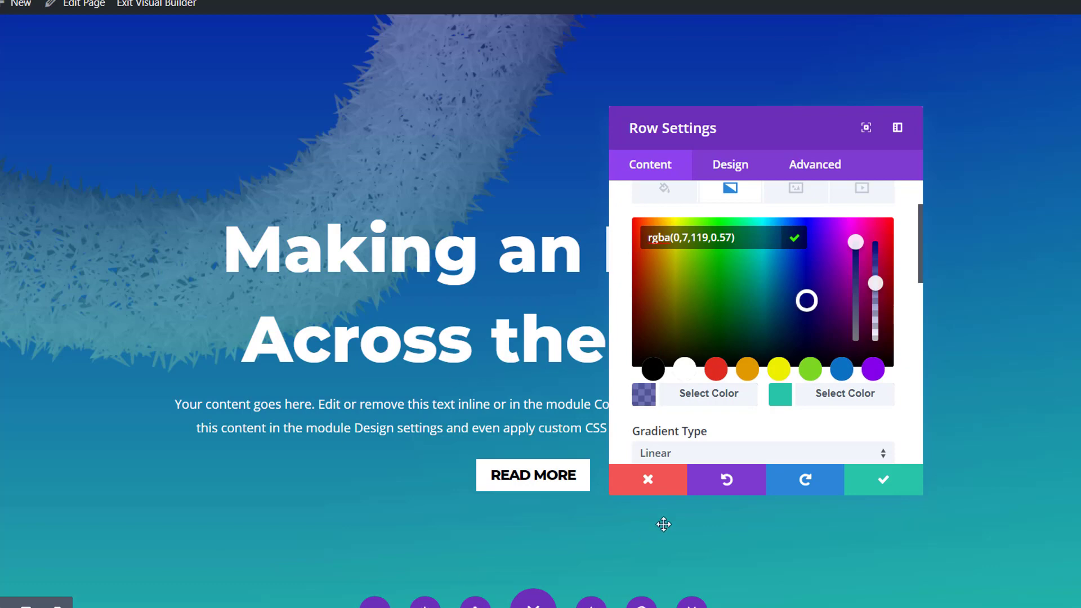
pyautogui.click(818, 395)
pyautogui.click(679, 369)
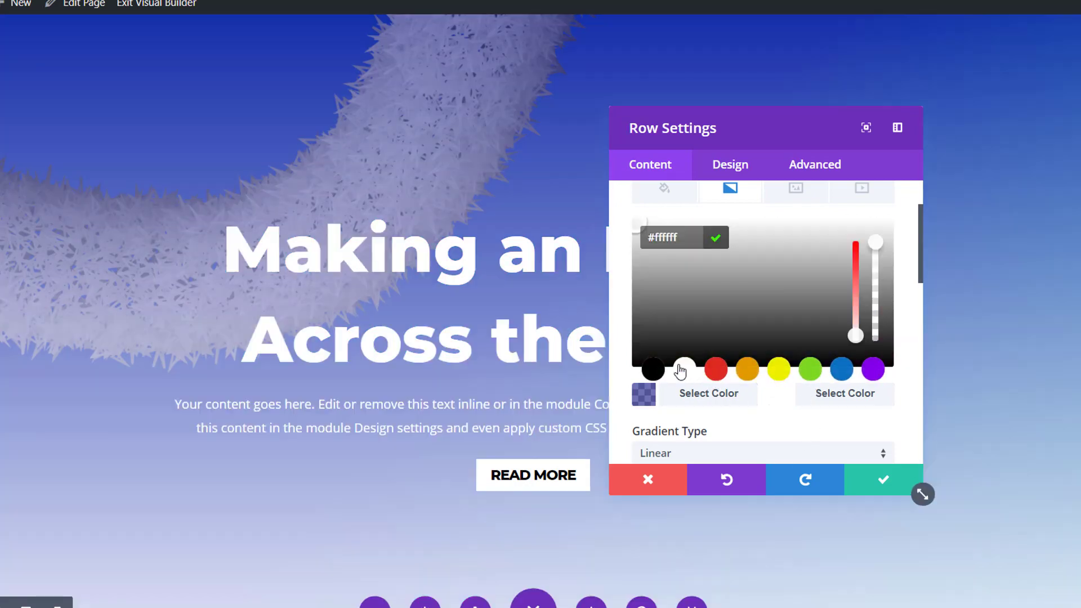
pyautogui.moveTo(877, 242); pyautogui.dragTo(875, 338)
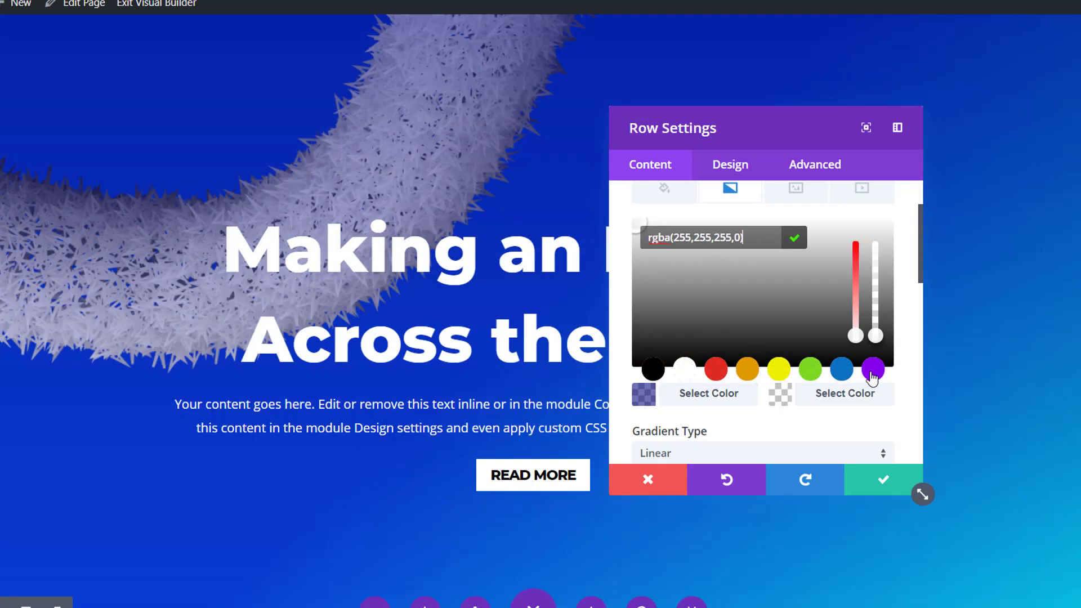
# Change the row's gradient type to Radial and save the row settings.
pyautogui.scroll(-2, 792, 379)
pyautogui.click(781, 368)
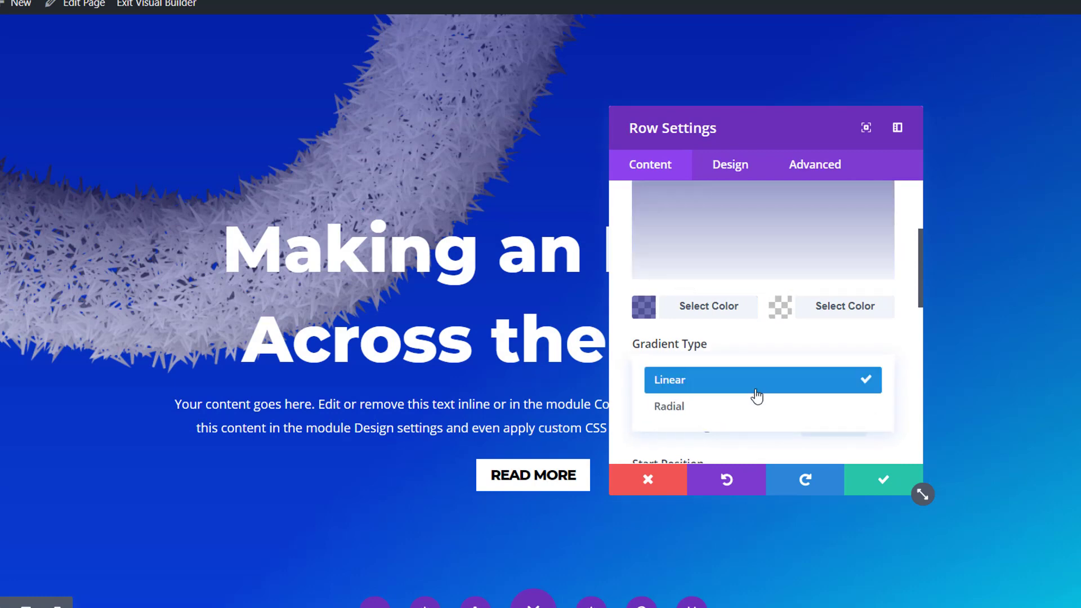
pyautogui.click(747, 406)
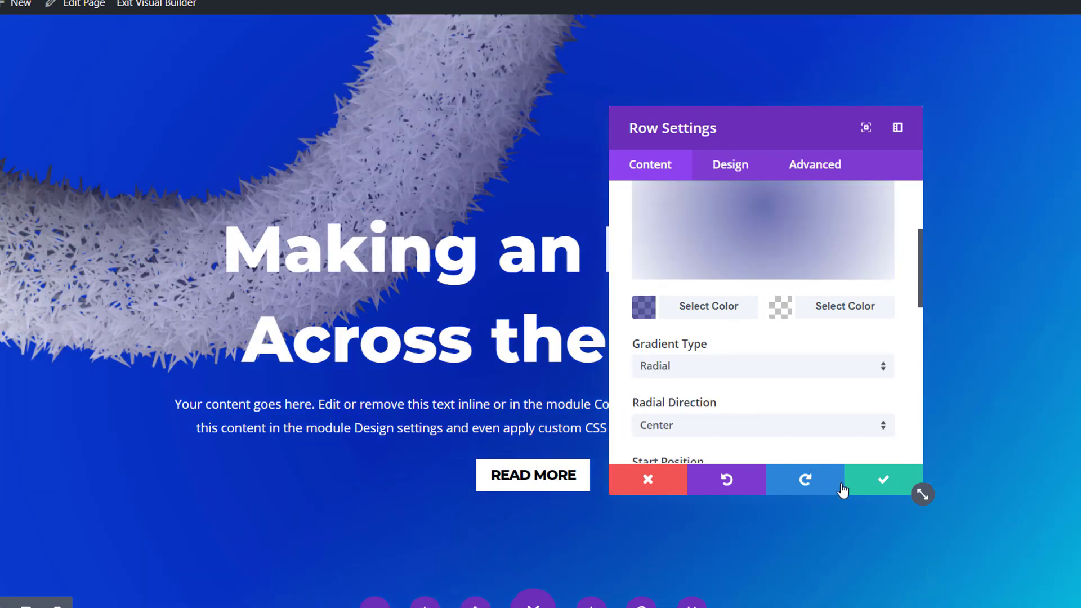
pyautogui.click(864, 478)
# Review the finished blue section and save the page.
pyautogui.scroll(2, 345, 333)
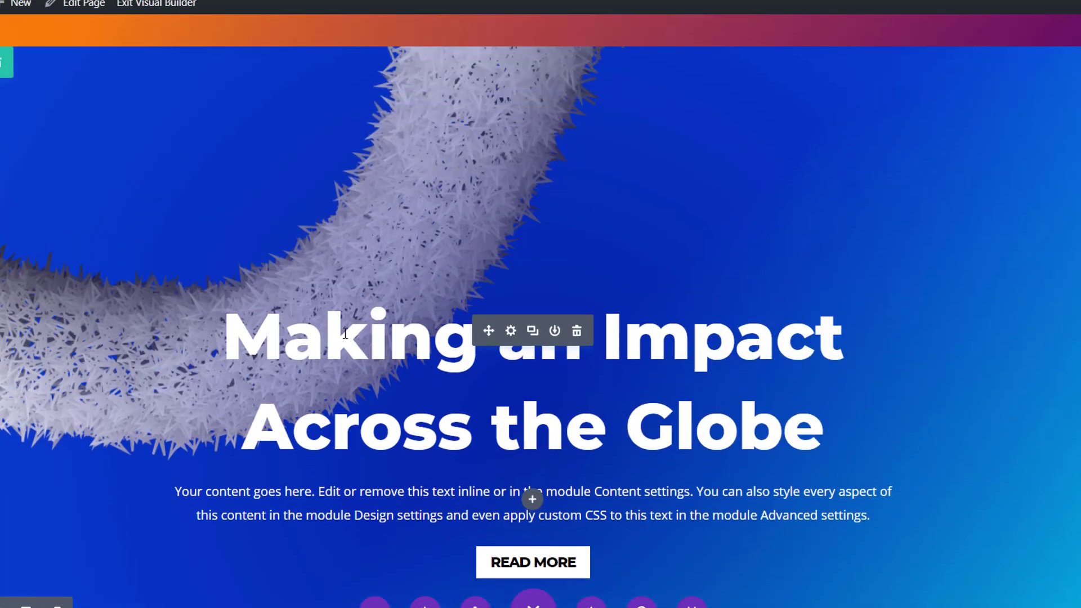
pyautogui.scroll(1, 224, 358)
pyautogui.scroll(-3, 843, 389)
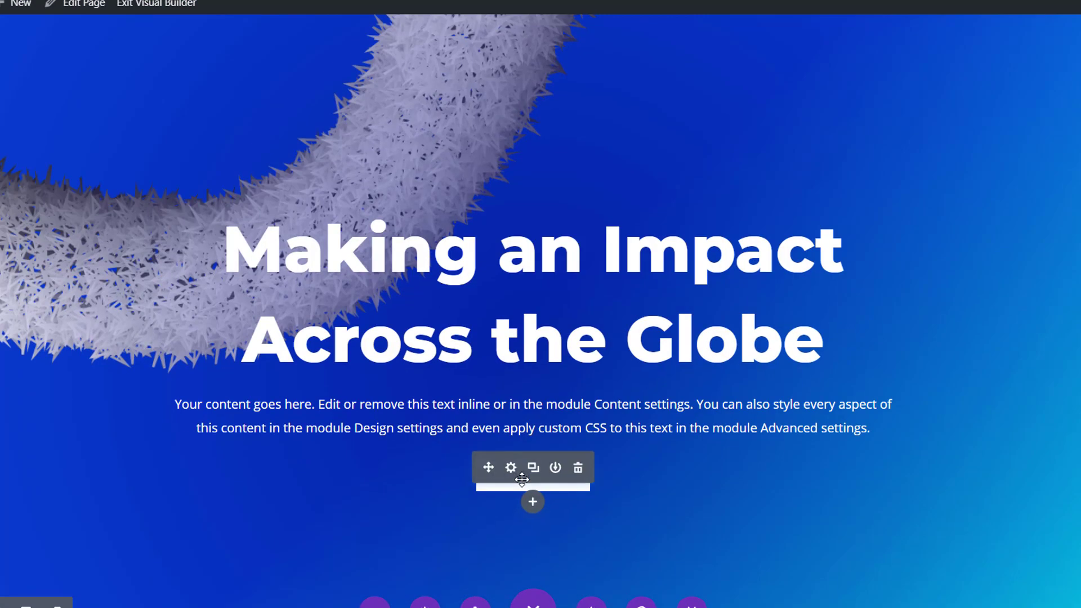
pyautogui.scroll(2, 843, 389)
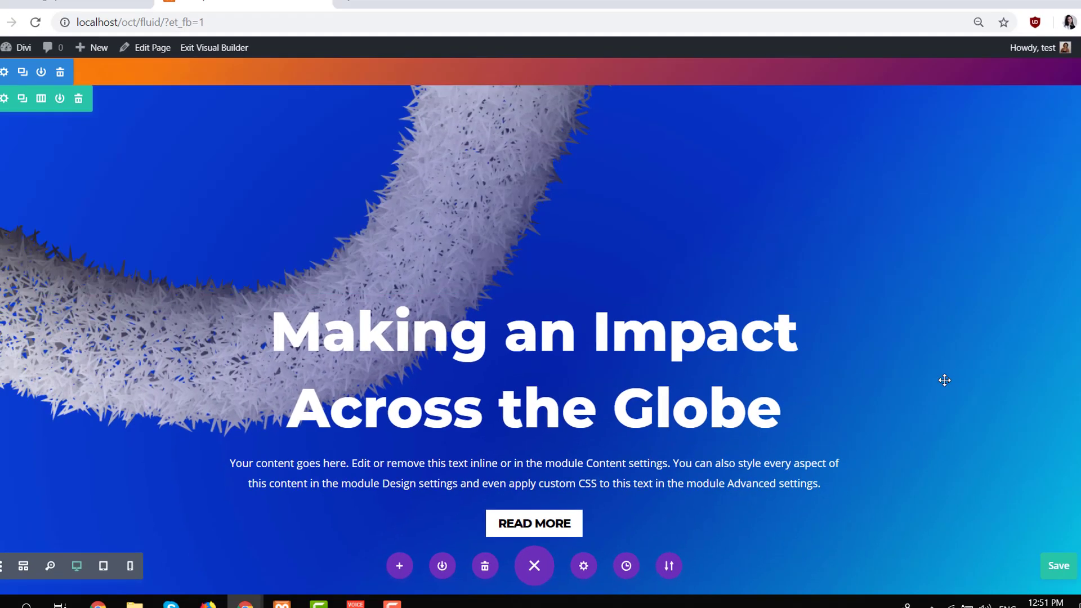
pyautogui.scroll(-2, 927, 383)
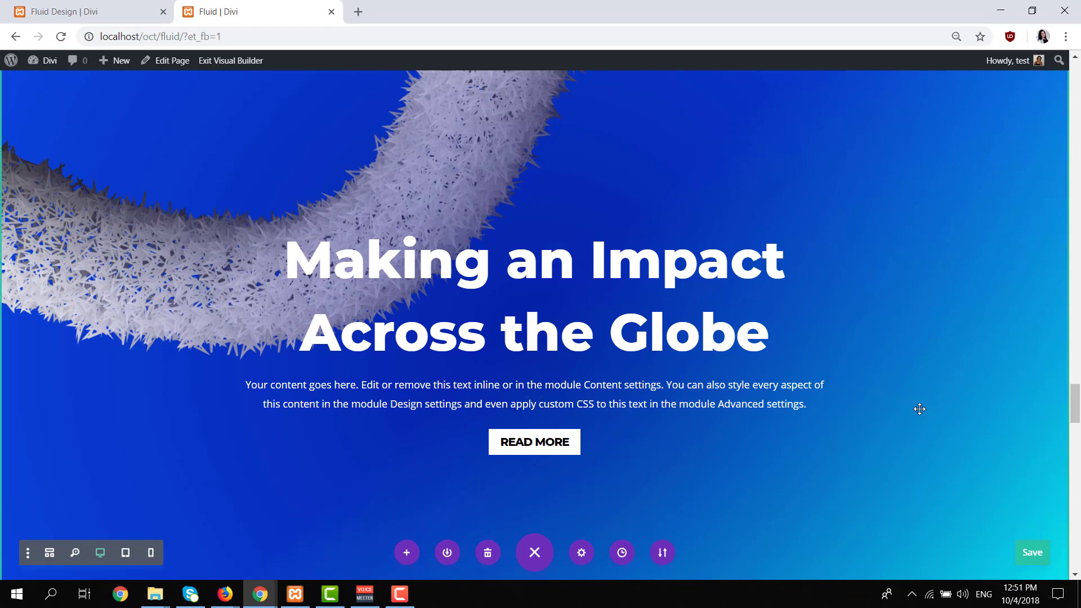
pyautogui.scroll(2, 919, 409)
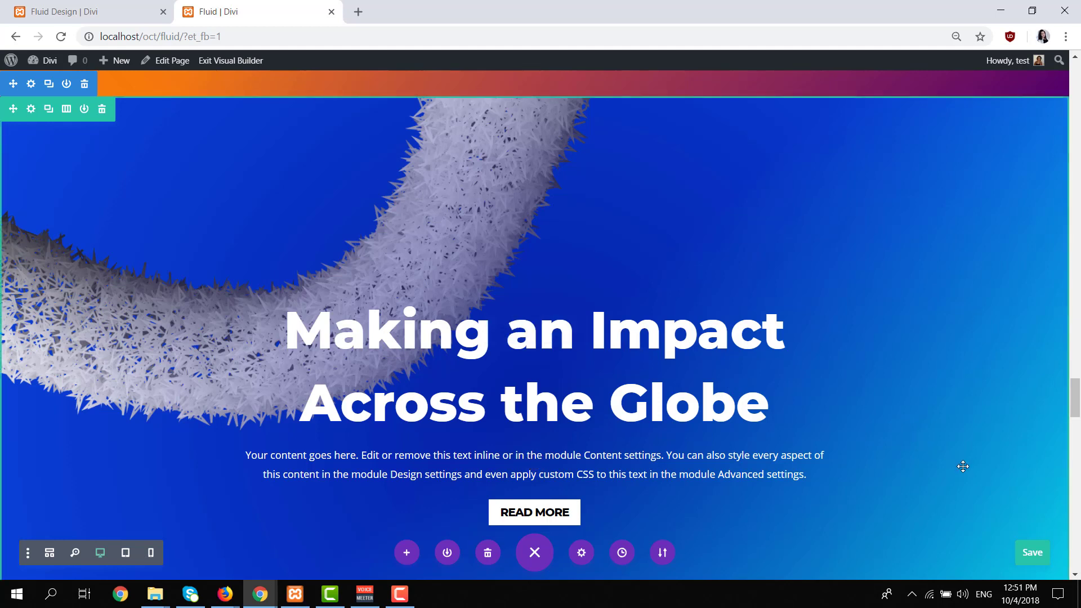
pyautogui.click(1032, 552)
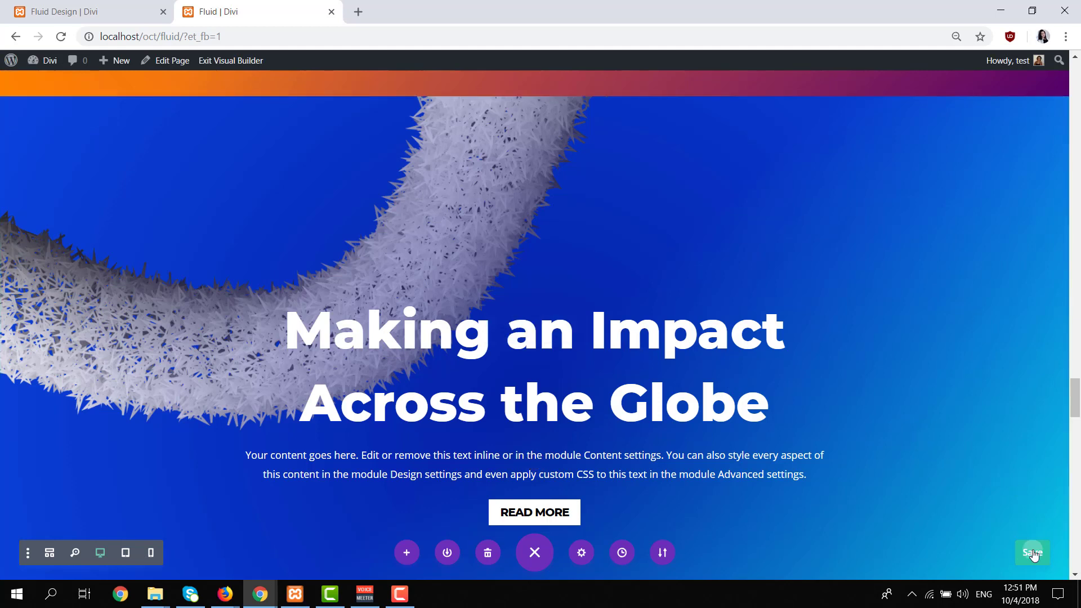
# Examine the colorful wave hero section on the Fluid Design example page and return to the Fluid page.
pyautogui.click(135, 1)
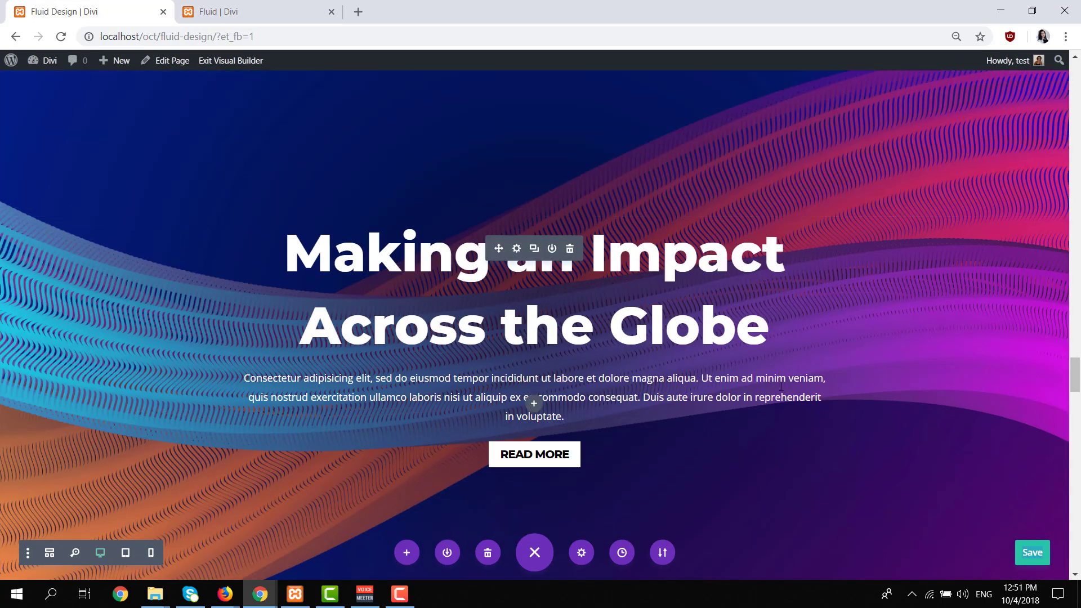
pyautogui.scroll(5, 294, 179)
pyautogui.scroll(-7, 696, 331)
pyautogui.scroll(3, 197, 226)
pyautogui.scroll(2, 197, 225)
pyautogui.click(234, 14)
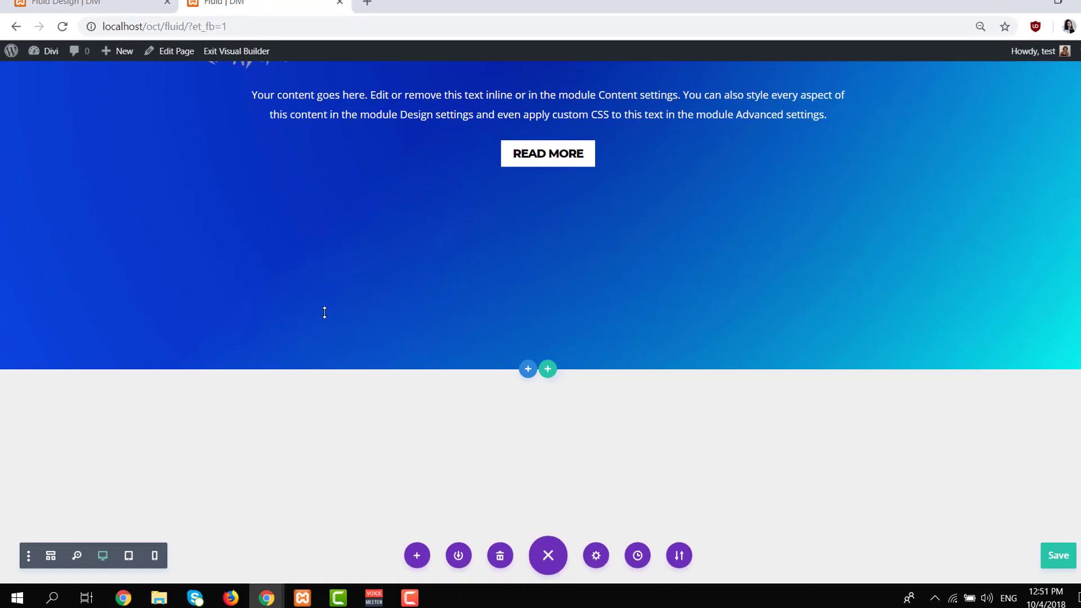
# Open the settings of the unstyled section below the blue one and add a background gradient to it.
pyautogui.scroll(7, 324, 312)
pyautogui.click(30, 141)
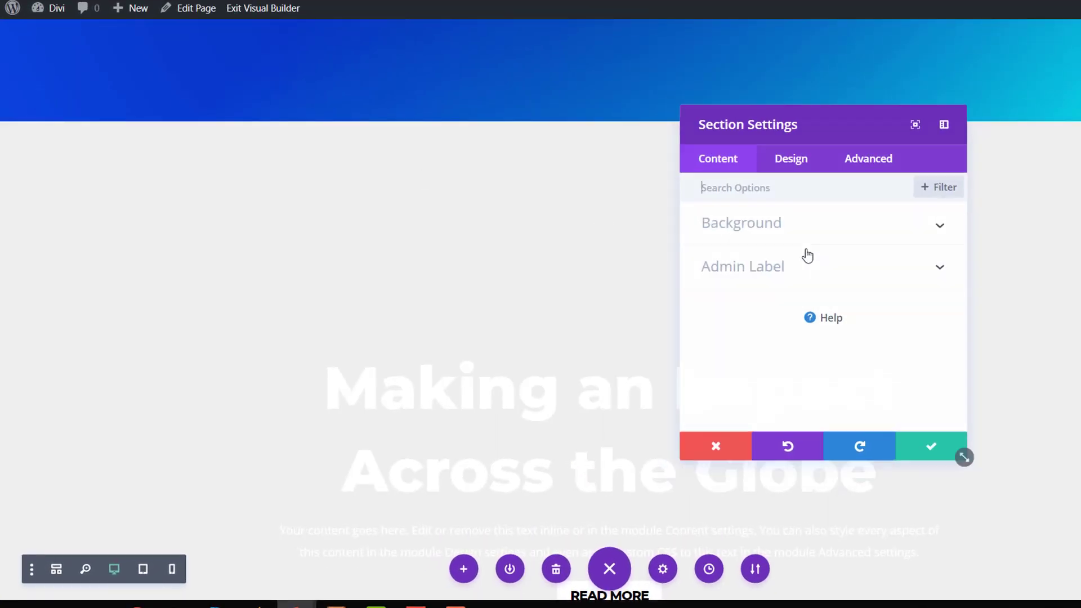
pyautogui.click(808, 236)
pyautogui.click(791, 259)
pyautogui.click(771, 293)
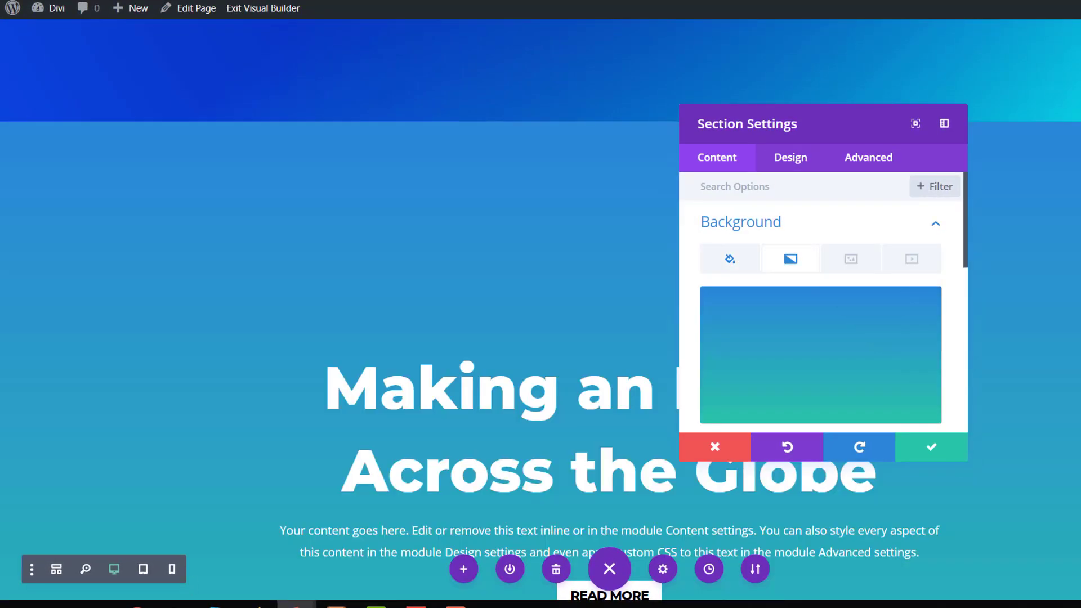
# Set the section gradient's first color to #051f89 and its second color to dark purple.
pyautogui.scroll(-4, 717, 352)
pyautogui.click(771, 288)
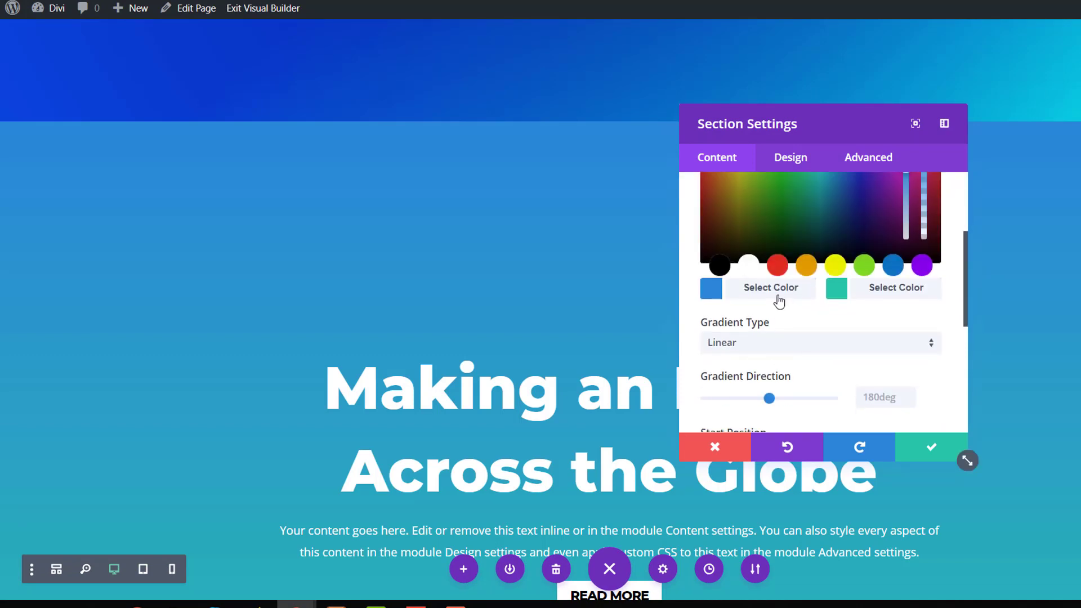
pyautogui.write('#051f89')
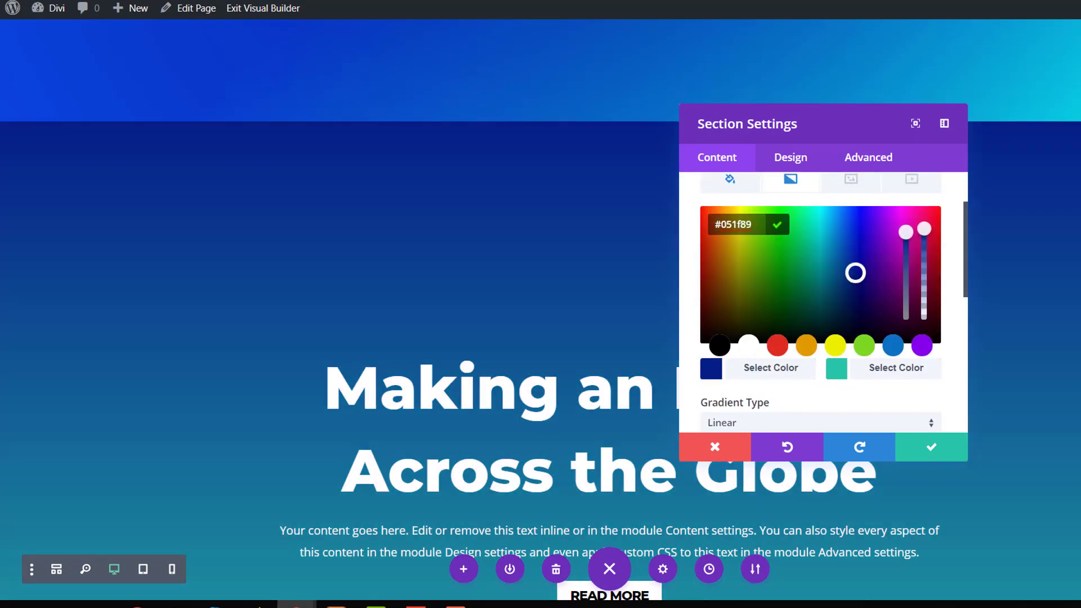
pyautogui.click(883, 372)
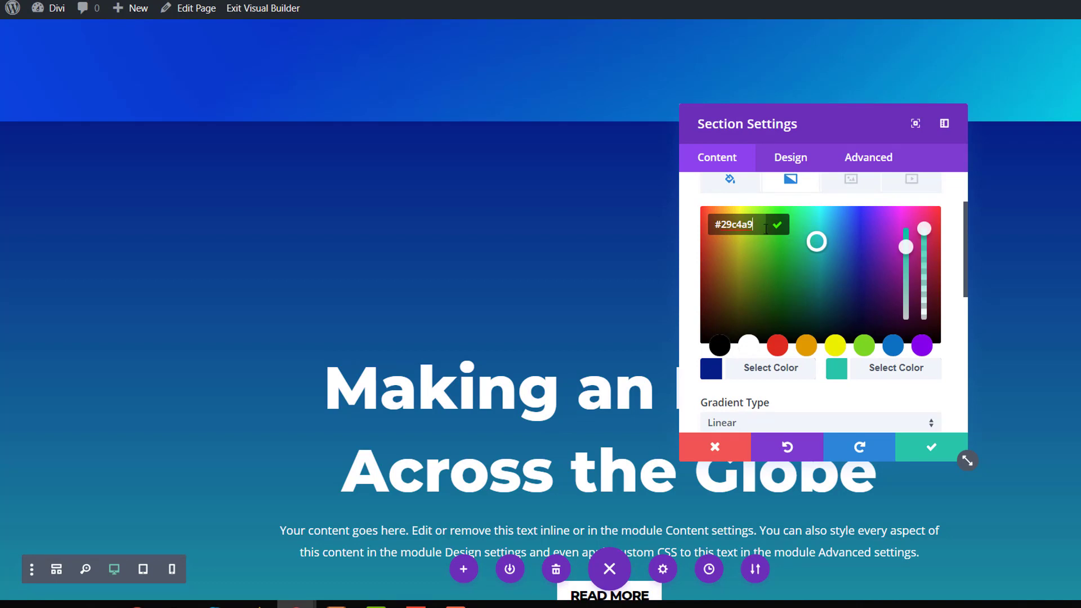
pyautogui.write('#6a0272')
# Set the dark blue and purple section's gradient direction to 137deg and its start position to 48%.
pyautogui.scroll(-2, 894, 392)
pyautogui.click(858, 385)
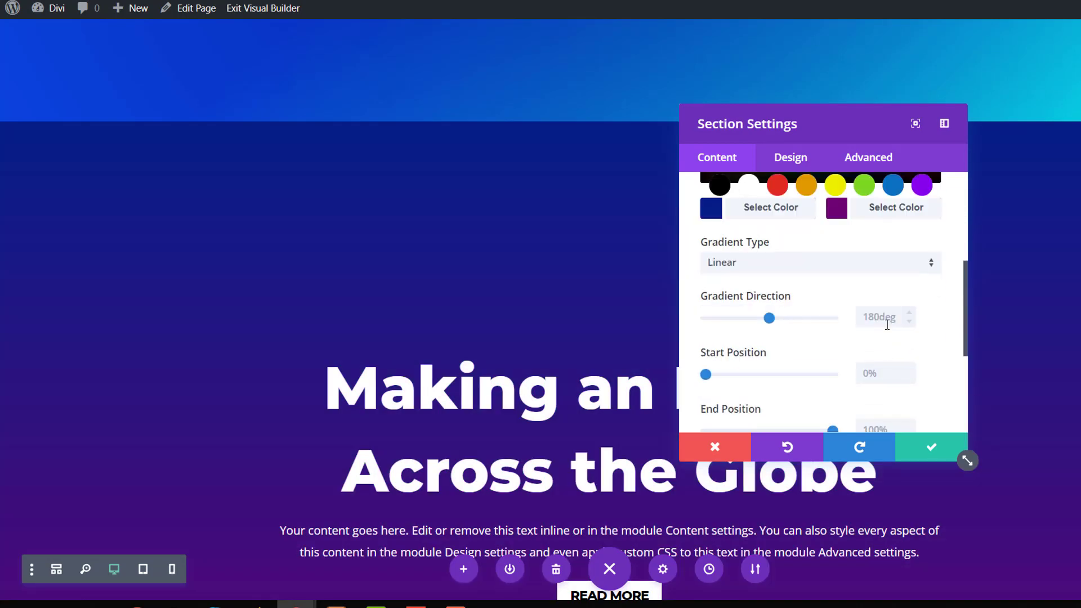
pyautogui.click(887, 324)
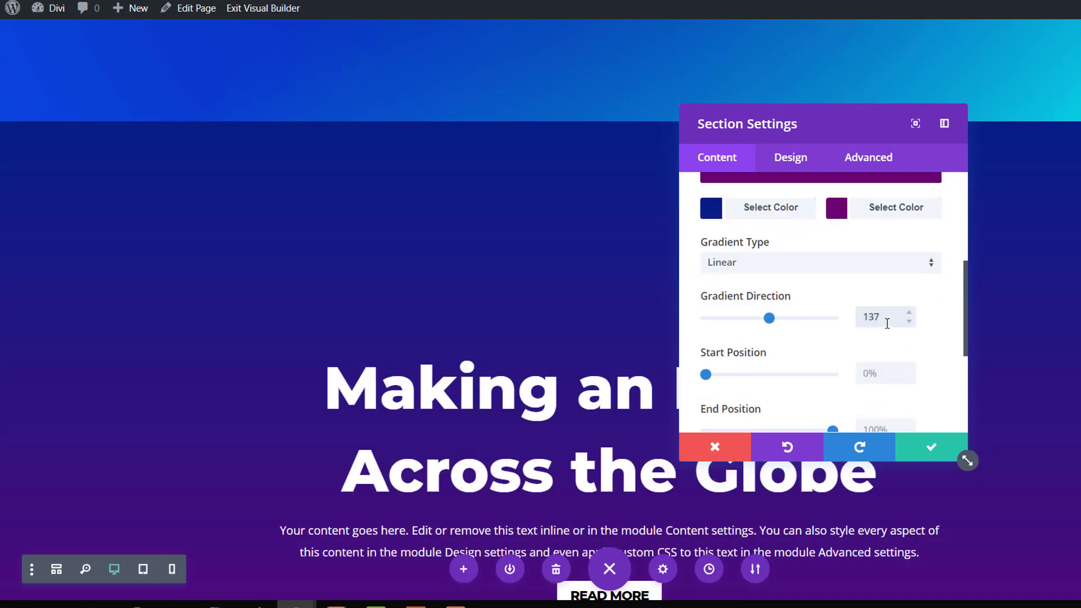
pyautogui.write('137')
pyautogui.click(871, 371)
pyautogui.write('48')
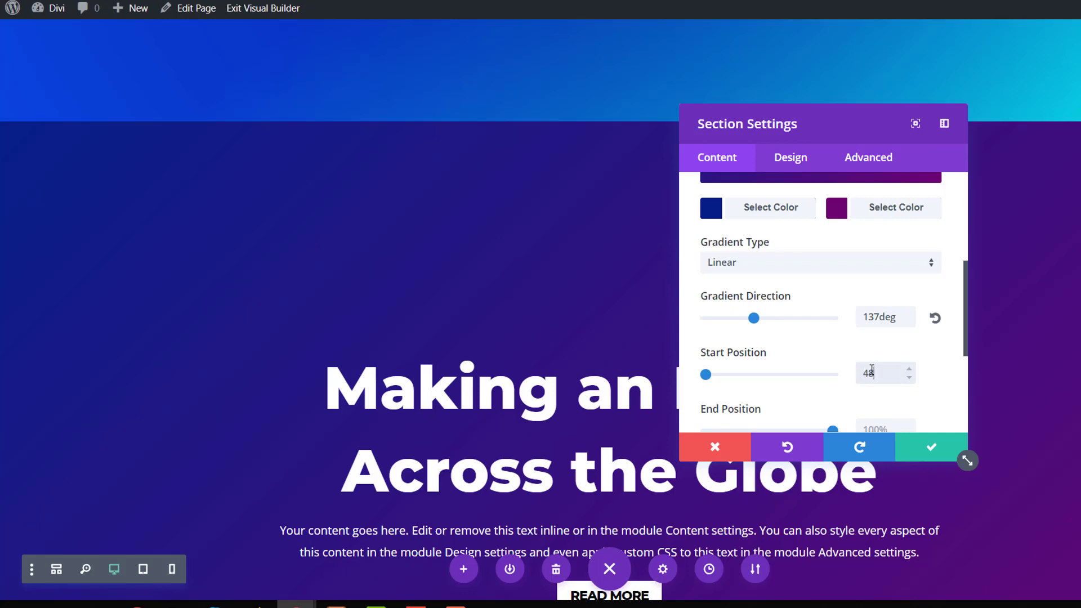
pyautogui.write('%')
# Add the colorful wave image fluid-style-9-2.png from the media library as the section's background image.
pyautogui.scroll(-3, 863, 349)
pyautogui.scroll(6, 844, 270)
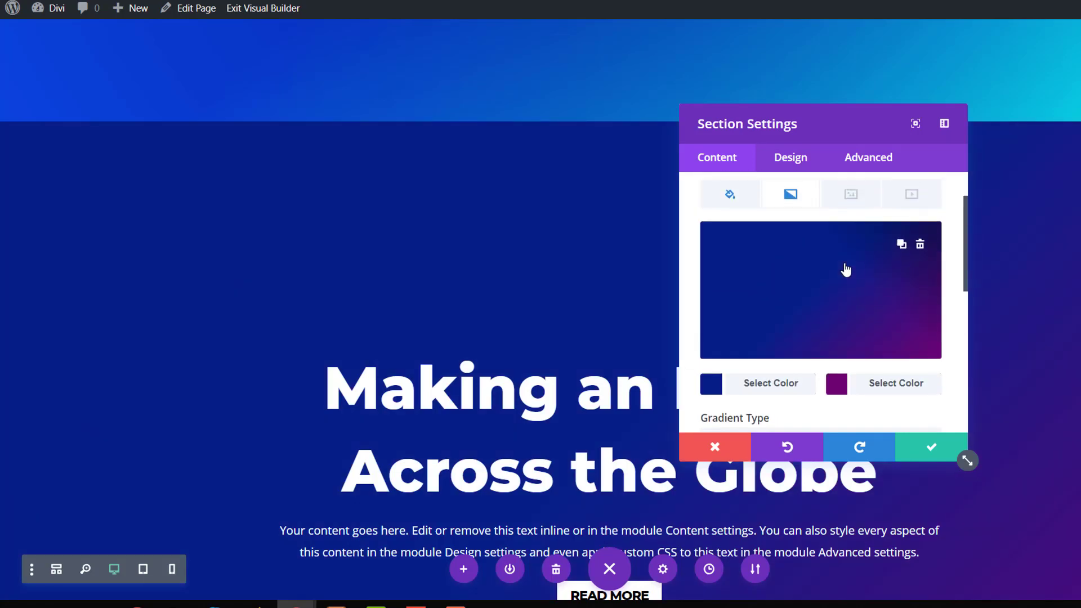
pyautogui.click(850, 258)
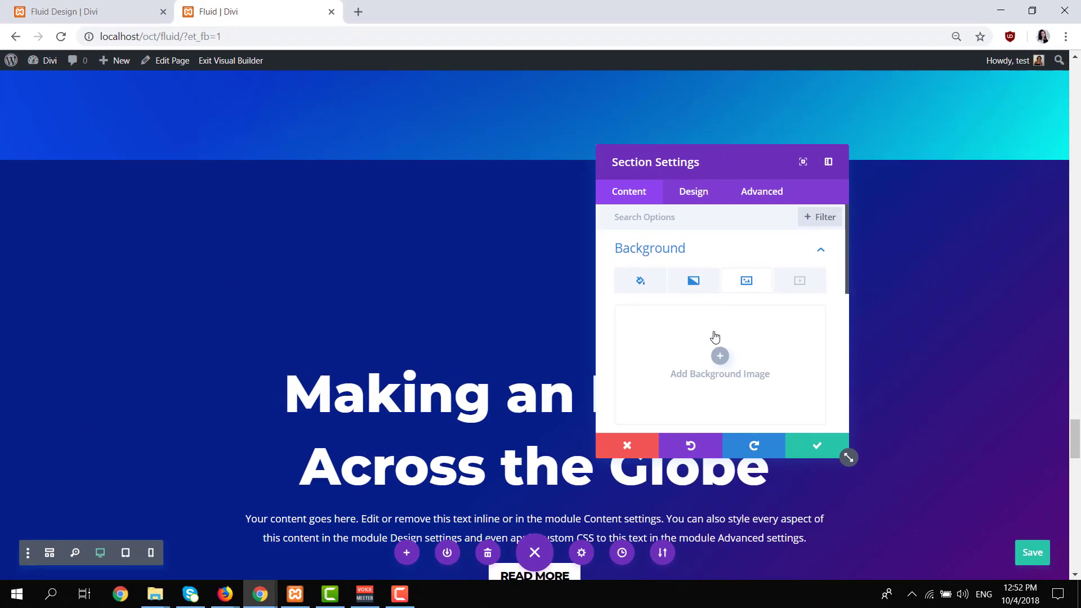
pyautogui.click(715, 337)
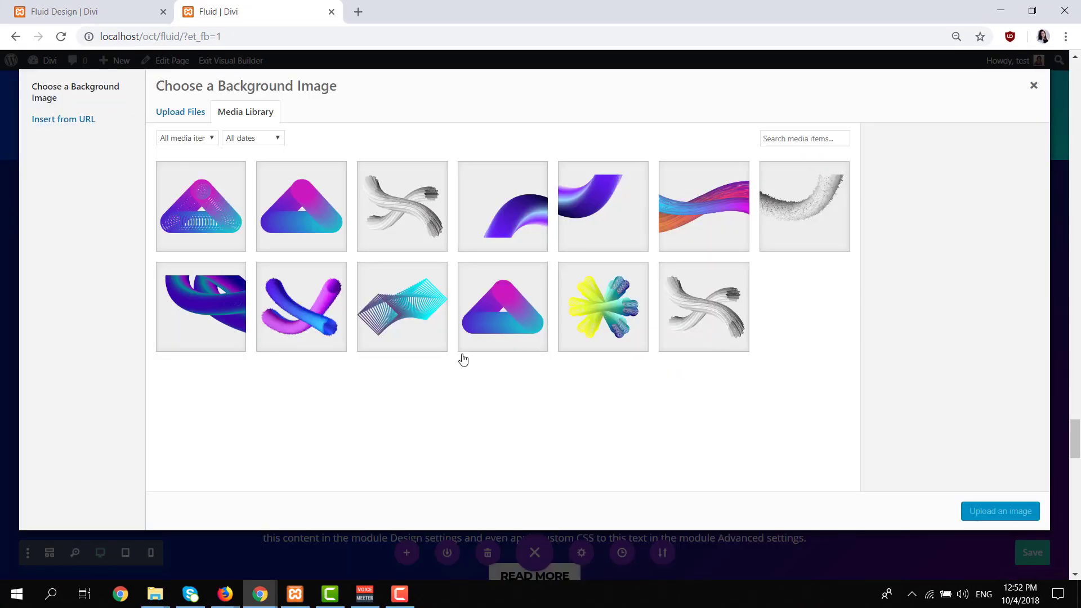
pyautogui.click(710, 252)
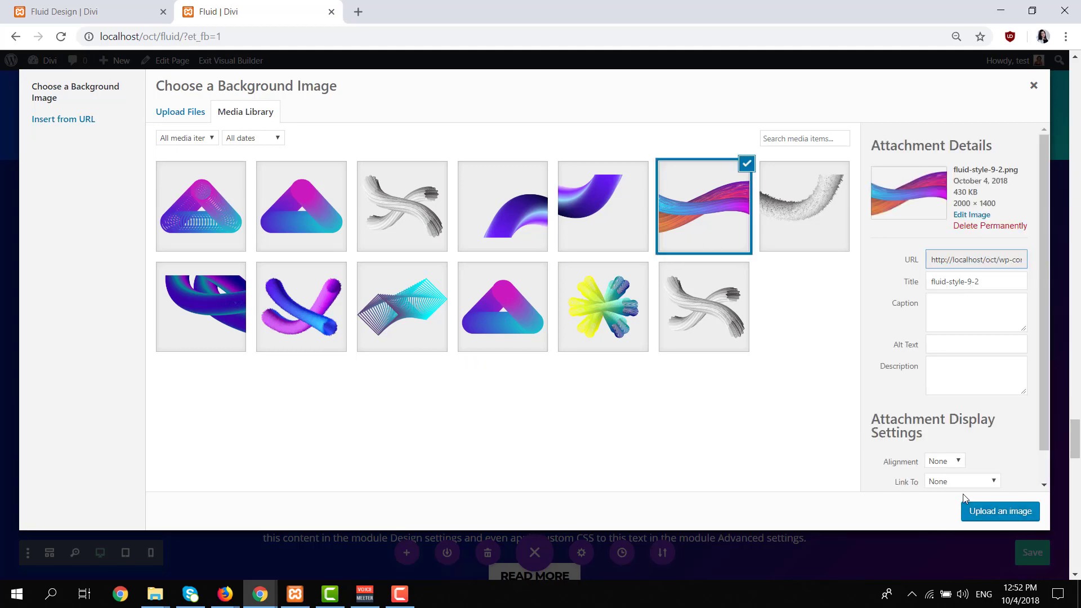
pyautogui.click(999, 511)
# Keep the wave background image at Cover size and Center position, and save the section settings.
pyautogui.scroll(-3, 731, 366)
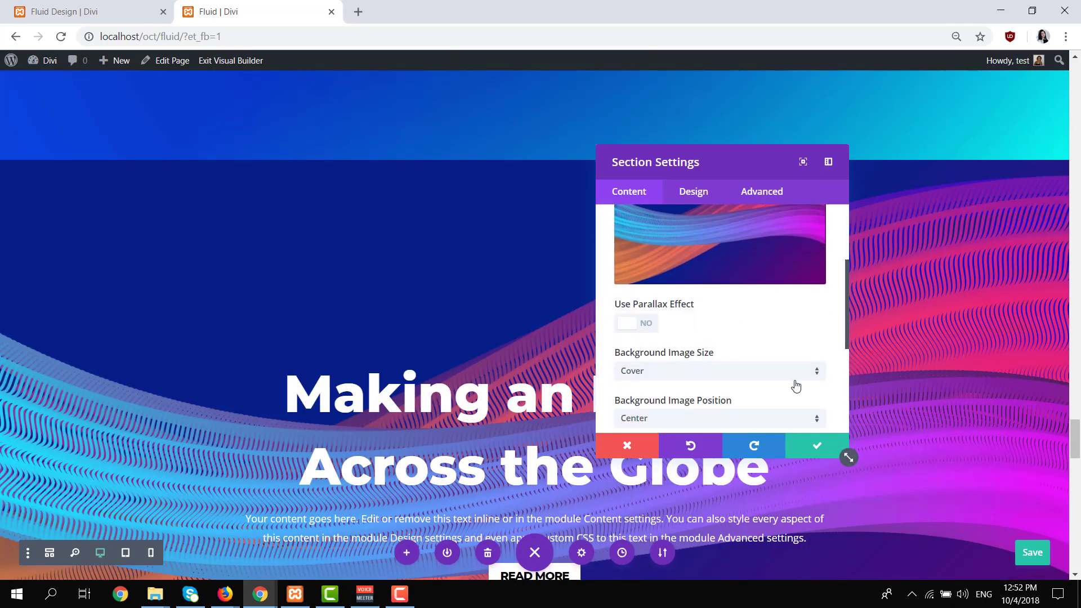
pyautogui.scroll(-3, 386, 349)
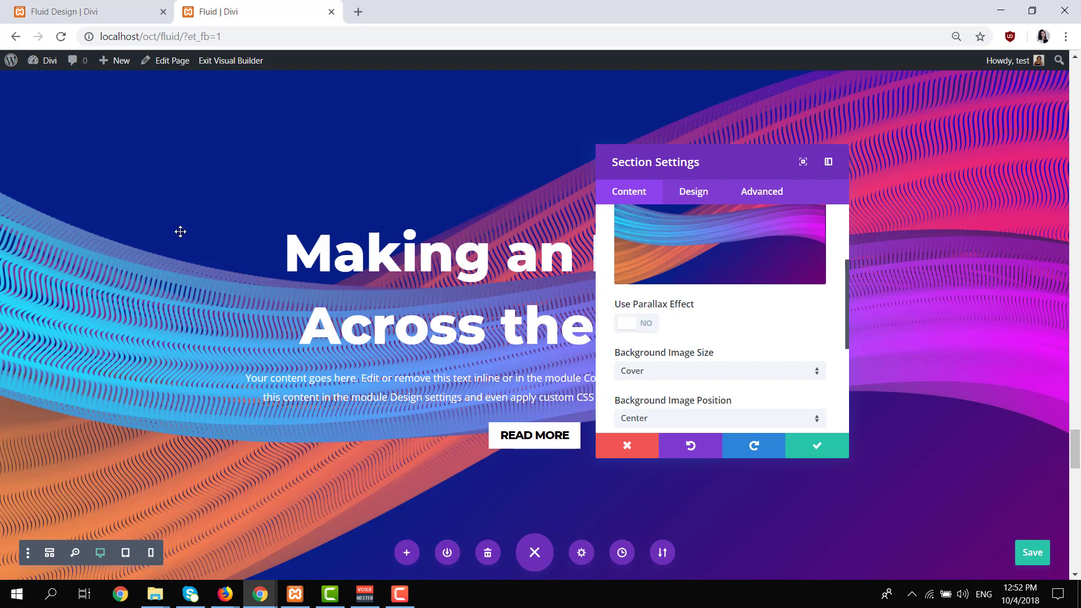
pyautogui.scroll(-1, 688, 414)
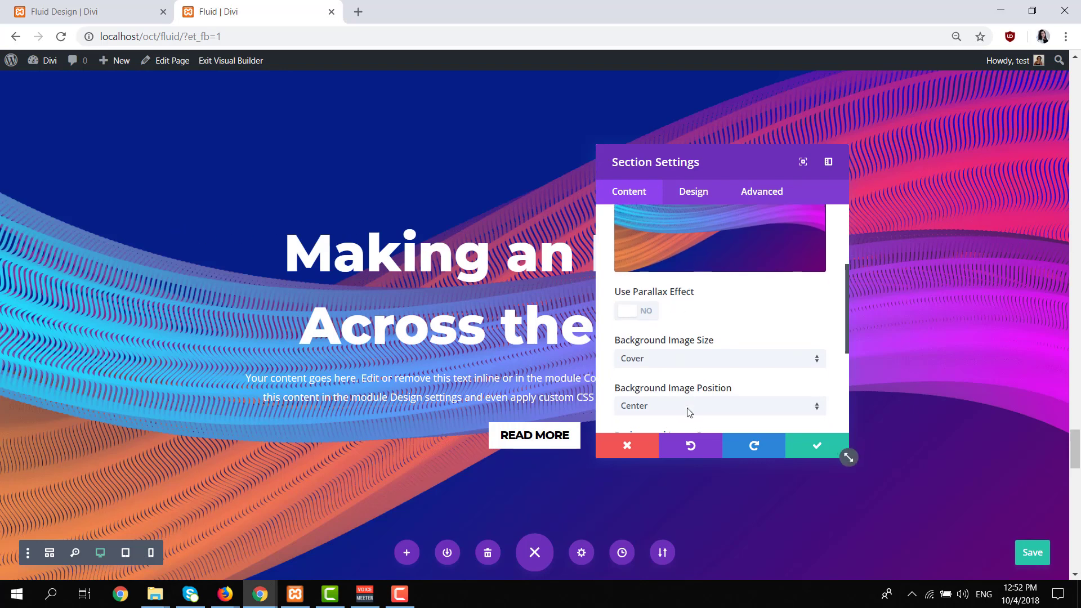
pyautogui.click(816, 445)
# Open the settings of the wave section's row and add a background gradient to the row.
pyautogui.scroll(3, 168, 278)
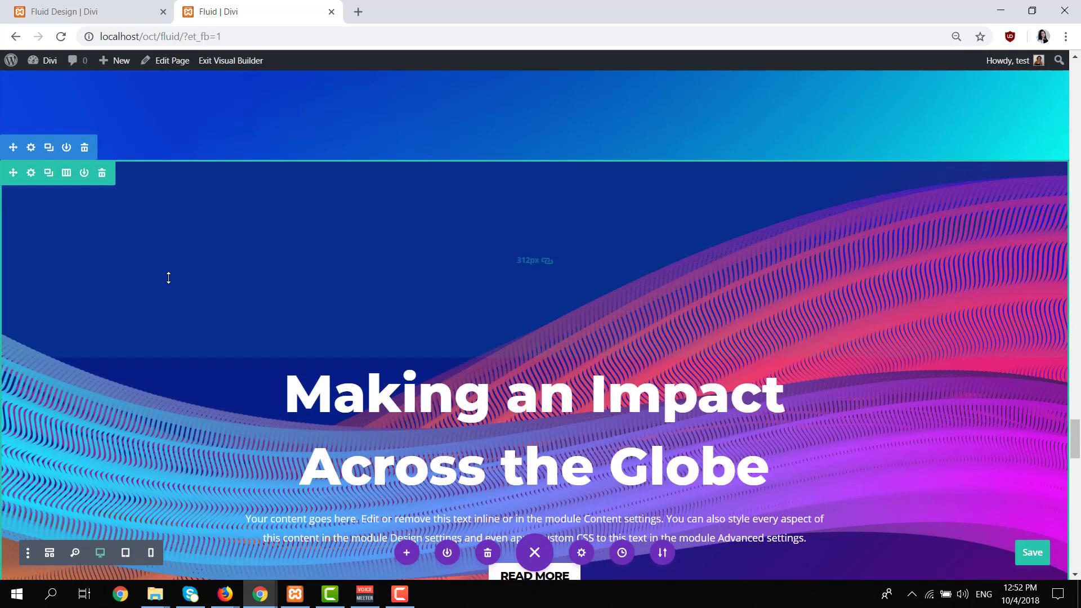
pyautogui.scroll(-1, 39, 241)
pyautogui.click(31, 103)
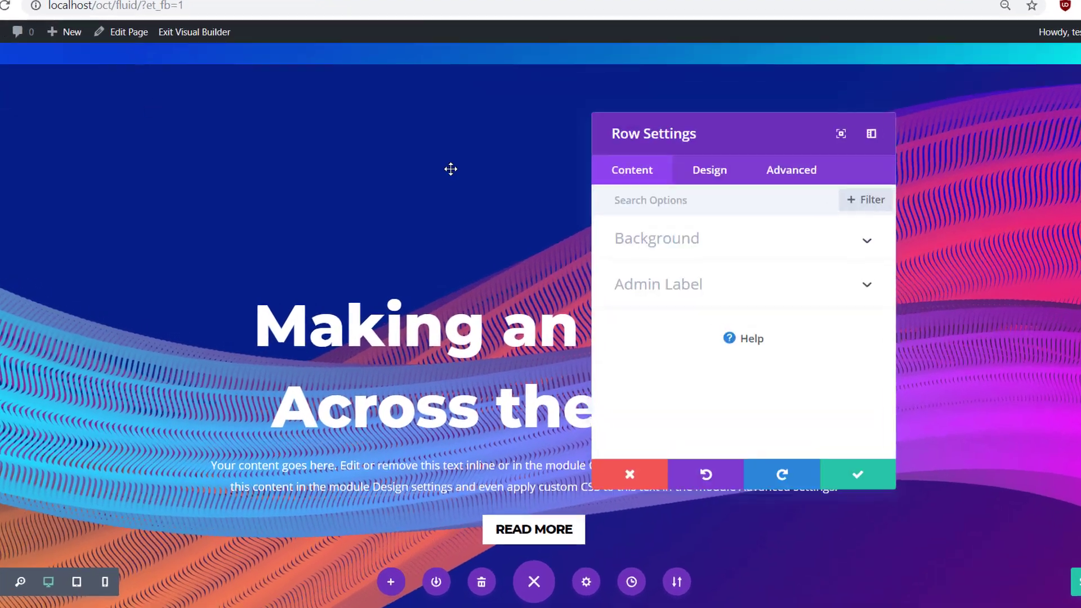
pyautogui.click(735, 254)
pyautogui.click(709, 276)
pyautogui.click(739, 363)
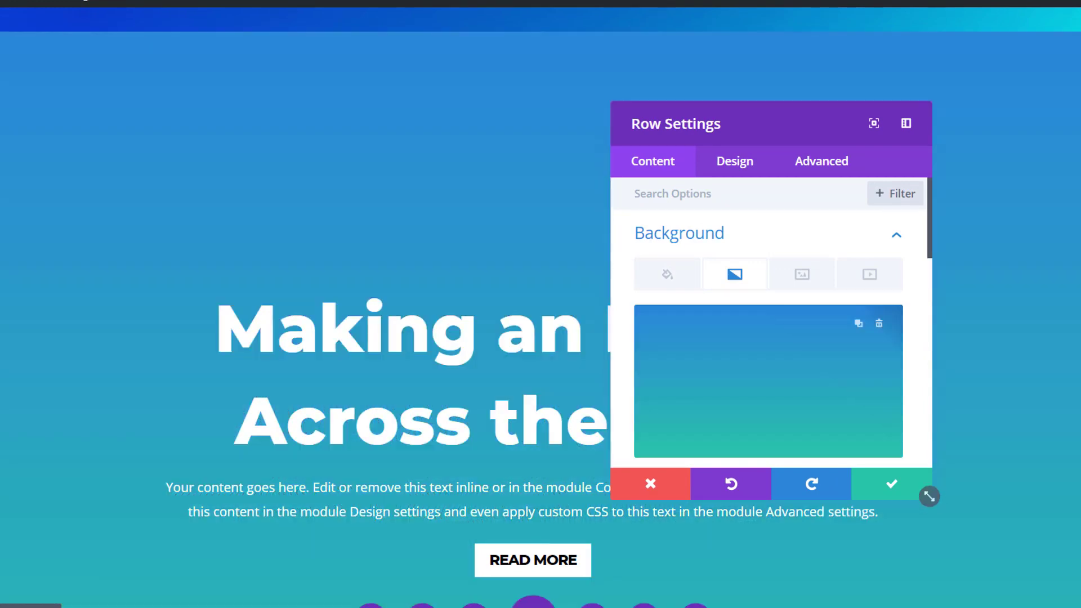
# Set the wave row gradient's first color to semi-transparent black and its second color to rgba(255,255,255,0).
pyautogui.scroll(-2, 726, 315)
pyautogui.click(731, 395)
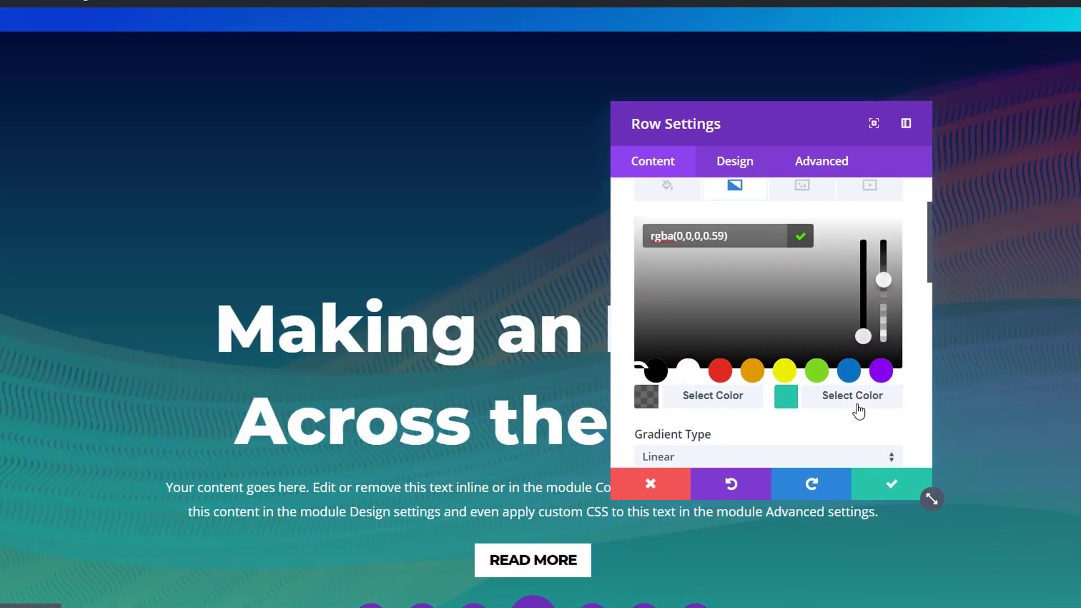
pyautogui.click(857, 403)
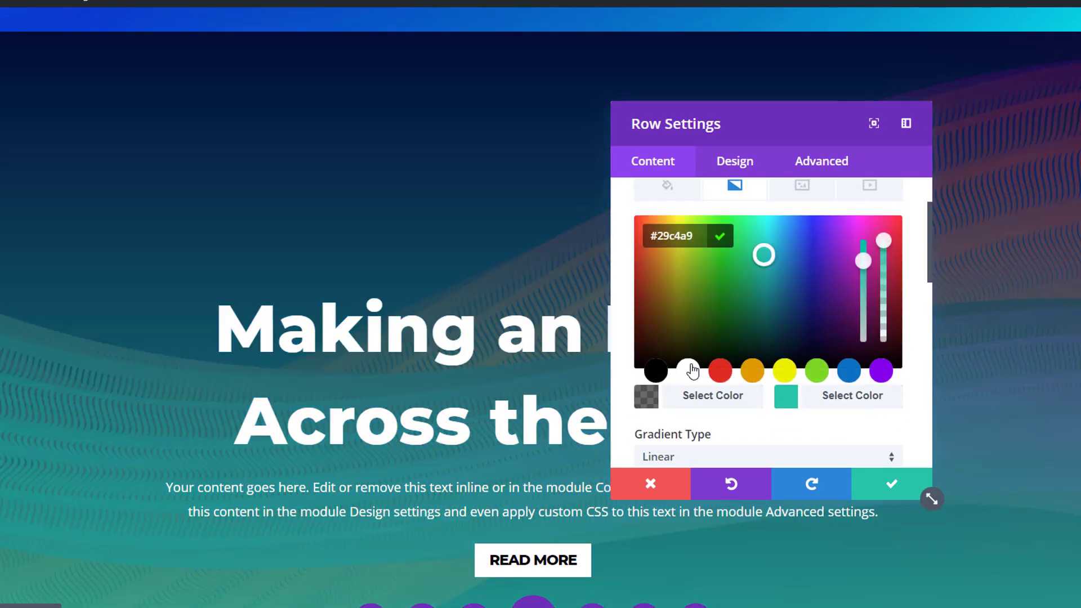
pyautogui.click(692, 367)
pyautogui.moveTo(887, 242); pyautogui.dragTo(823, 415)
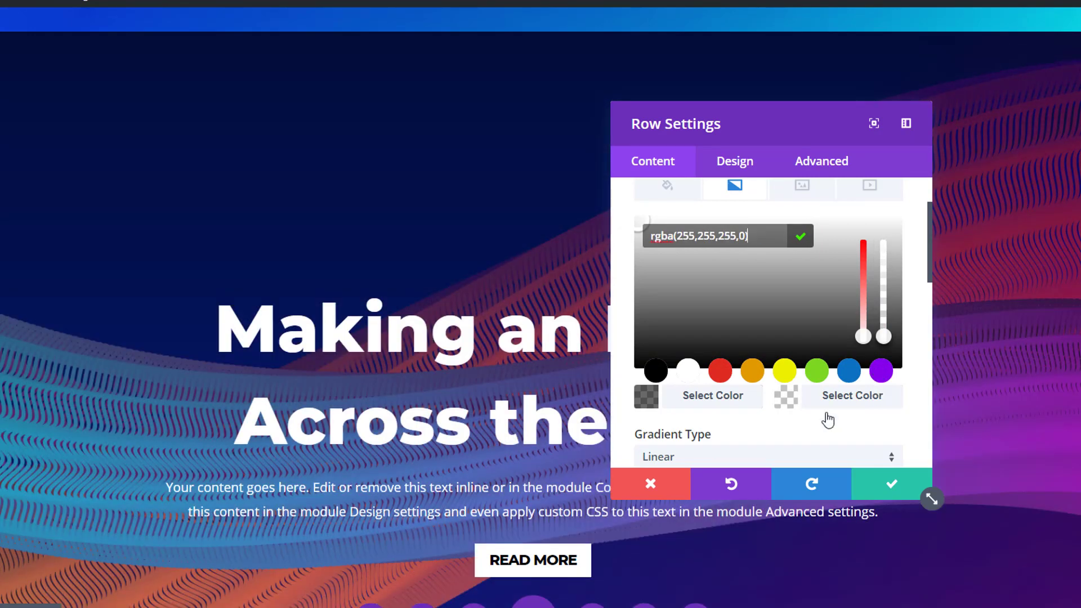
# Switch the wave row's gradient type to Radial and save its row settings.
pyautogui.scroll(-2, 769, 421)
pyautogui.click(758, 374)
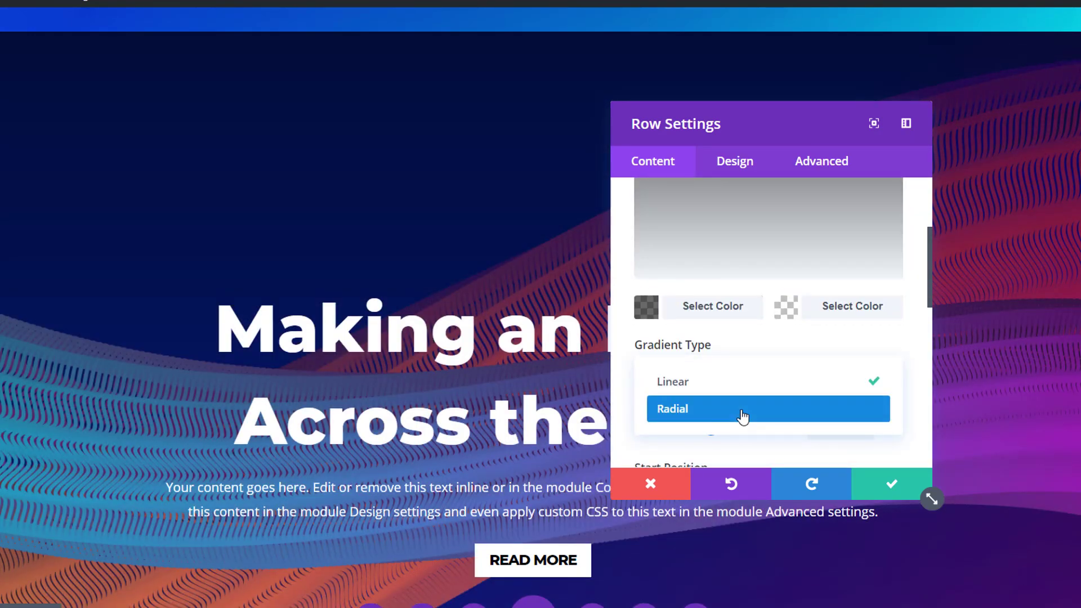
pyautogui.click(743, 415)
pyautogui.click(891, 487)
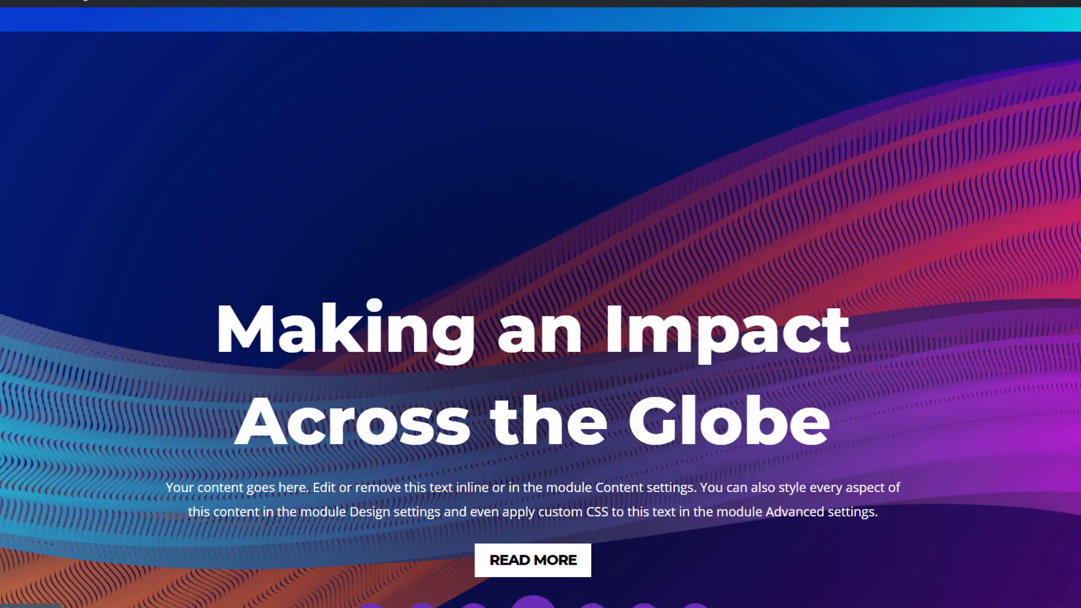
# Examine the wave section and the purple tube section below it in the Fluid Design example, and return to the Fluid page.
pyautogui.scroll(-3, 985, 371)
pyautogui.scroll(8, 978, 366)
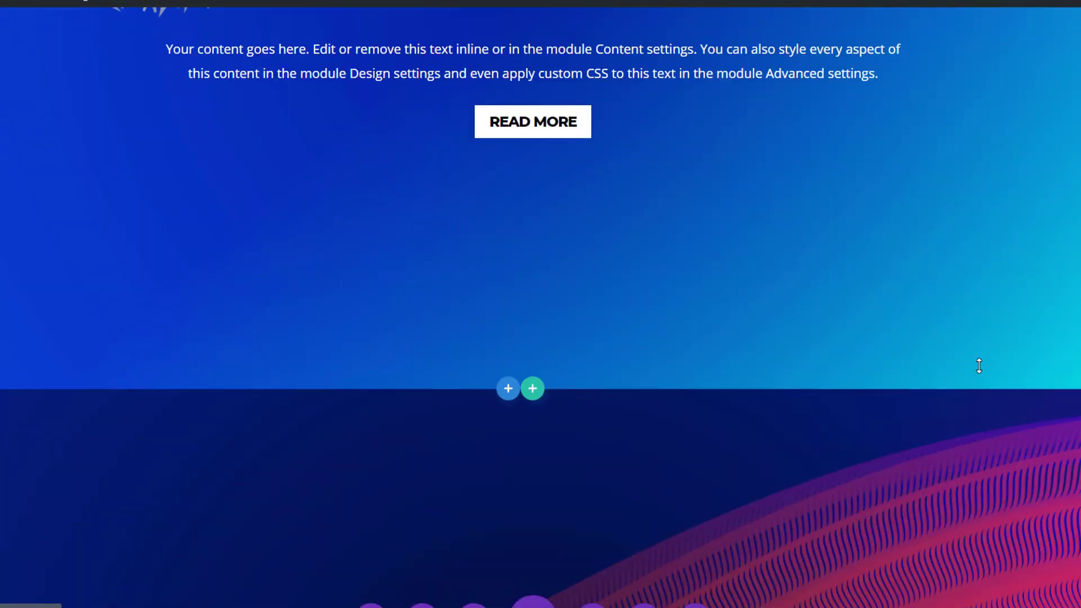
pyautogui.scroll(-5, 979, 366)
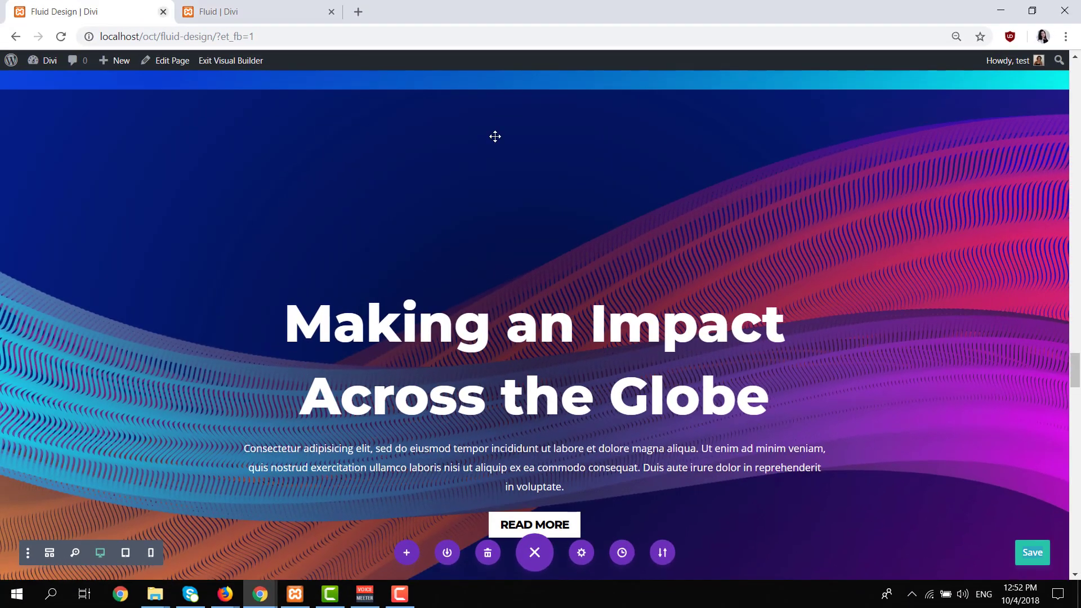
pyautogui.scroll(-9, 739, 261)
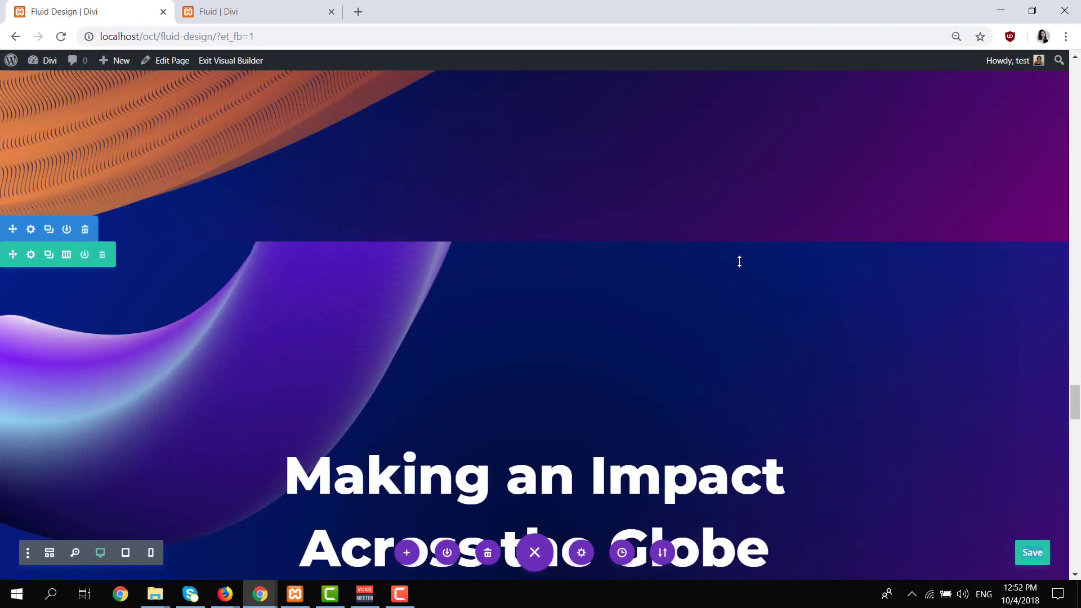
pyautogui.scroll(-4, 739, 261)
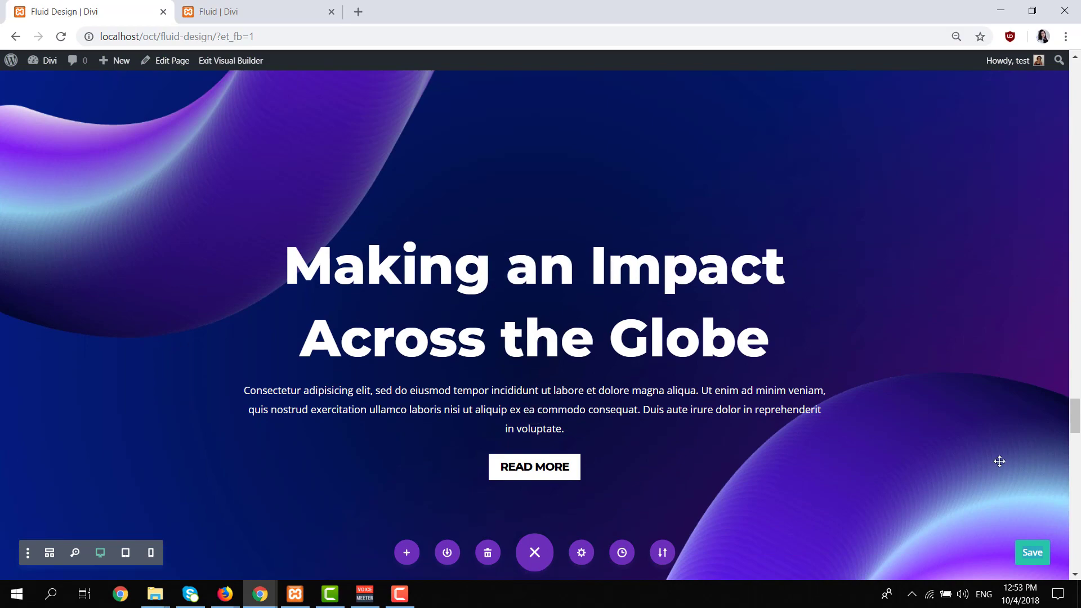
pyautogui.scroll(3, 775, 304)
pyautogui.click(244, 8)
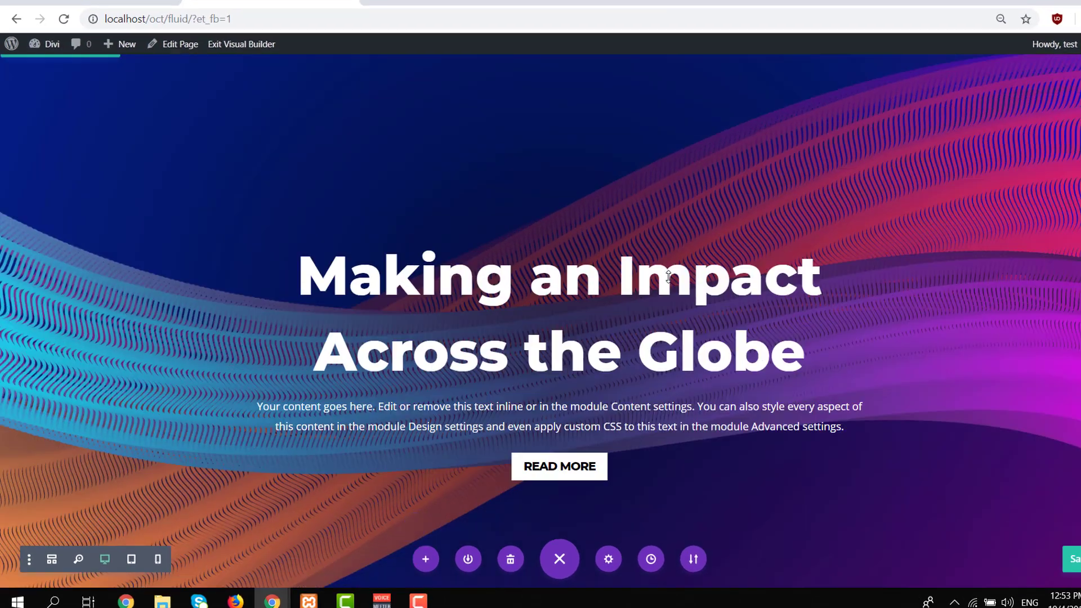
# Open the settings of the unstyled section below the wave section and add a background gradient to it.
pyautogui.scroll(-8, 668, 276)
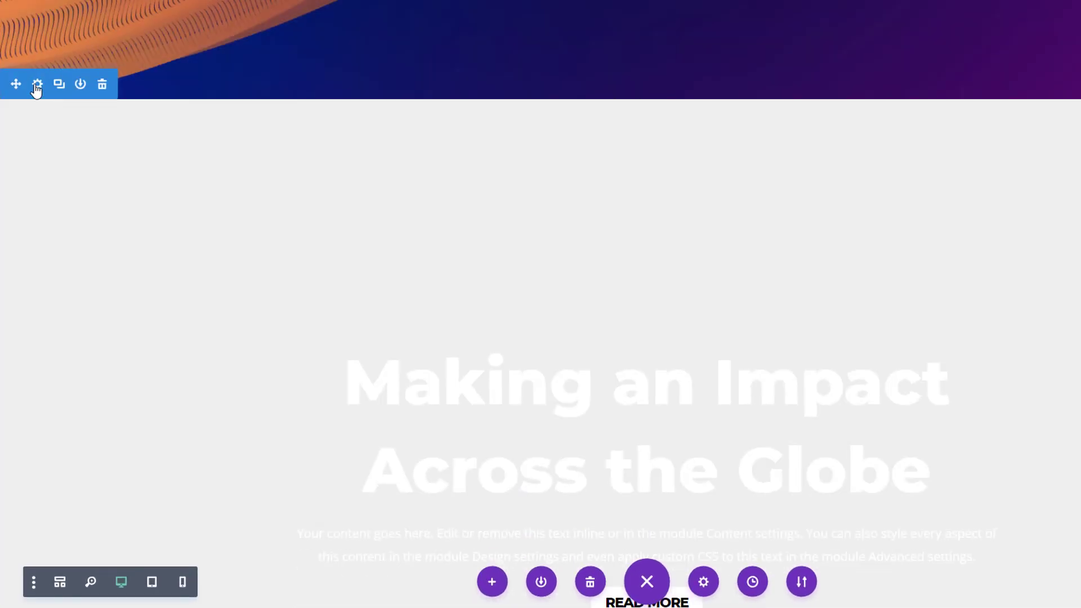
pyautogui.click(36, 88)
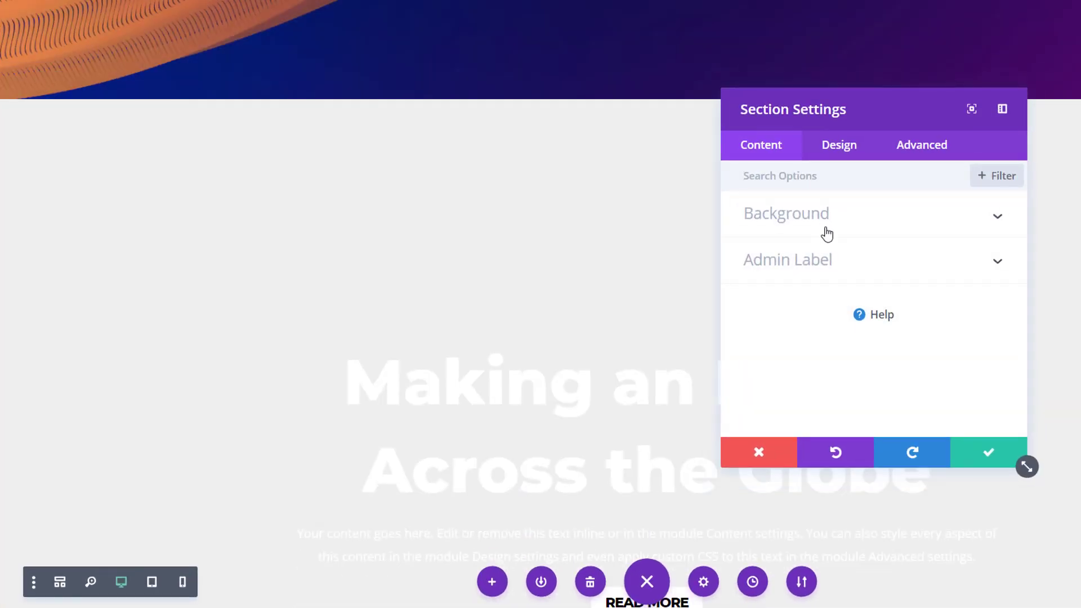
pyautogui.click(757, 231)
pyautogui.click(822, 256)
pyautogui.click(795, 343)
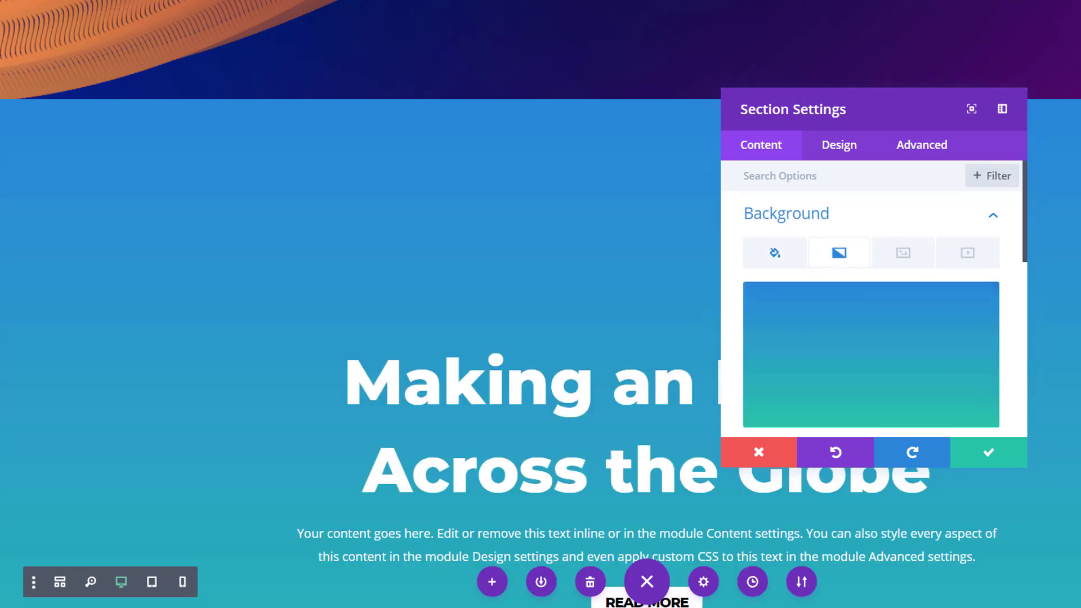
# Set the section gradient's first color to #051f89 and its second color to #6d0272.
pyautogui.scroll(-3, 806, 315)
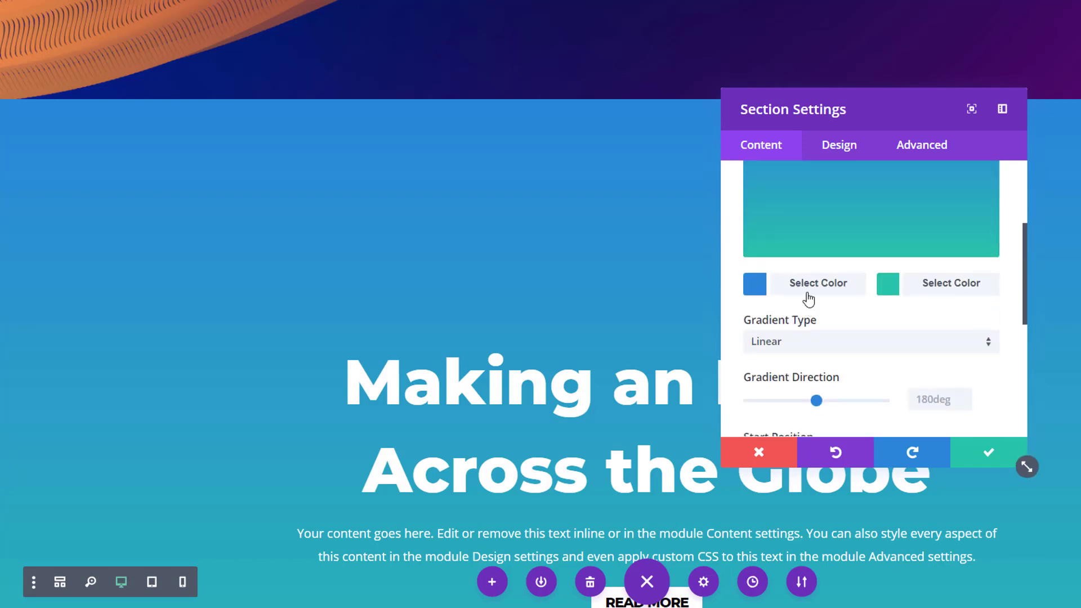
pyautogui.click(805, 299)
pyautogui.scroll(3, 807, 292)
pyautogui.moveTo(806, 298); pyautogui.dragTo(745, 300)
pyautogui.write('#051f89')
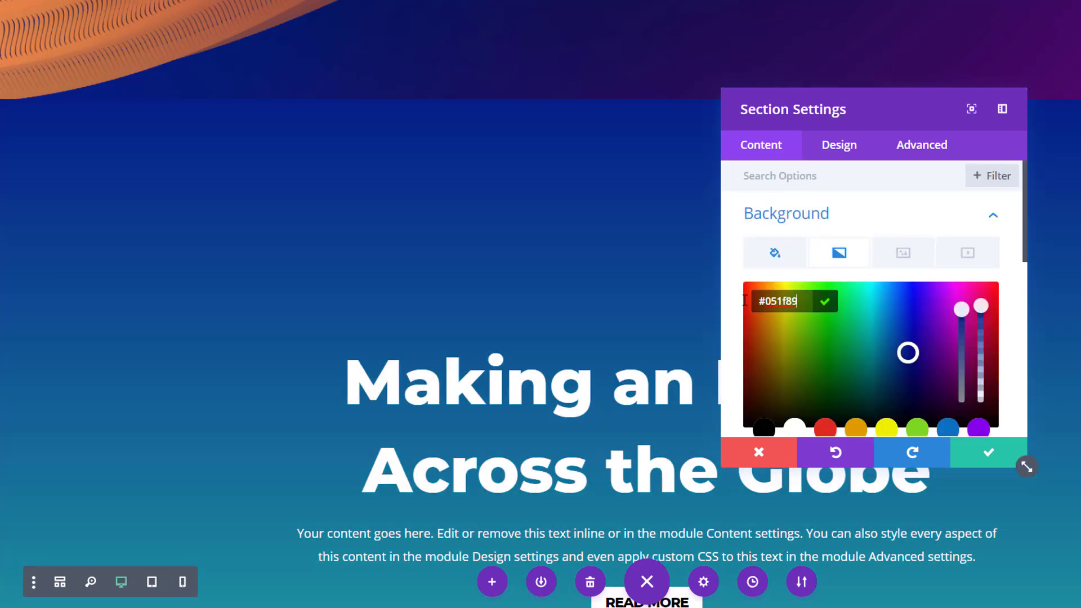
pyautogui.scroll(-3, 915, 388)
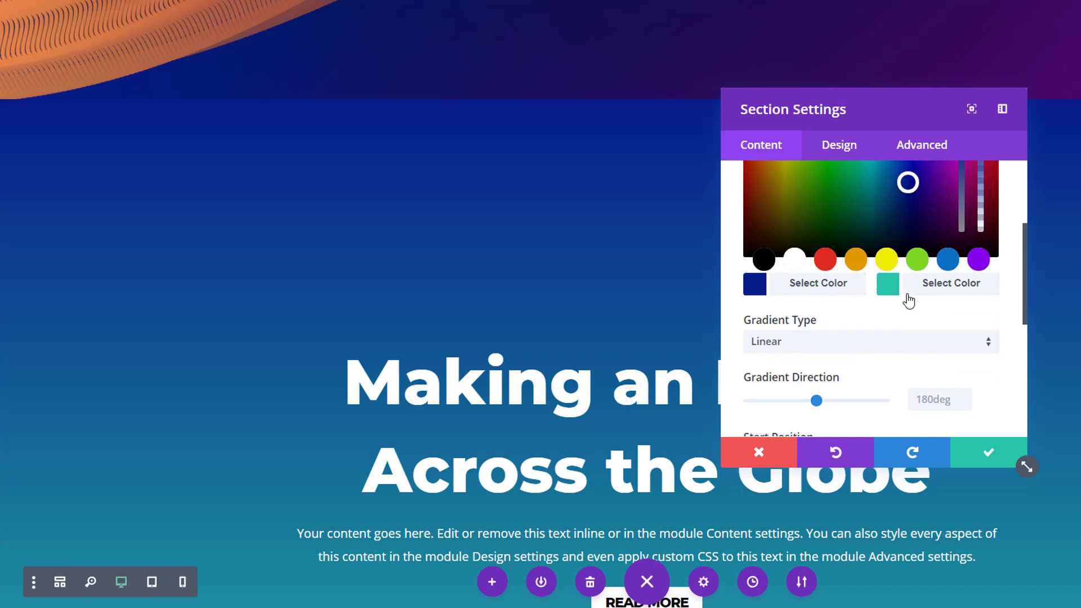
pyautogui.click(908, 301)
pyautogui.scroll(3, 881, 286)
pyautogui.write('#6d0271')
# Set the section gradient's direction to 137deg and its start position to 48%.
pyautogui.scroll(-5, 872, 342)
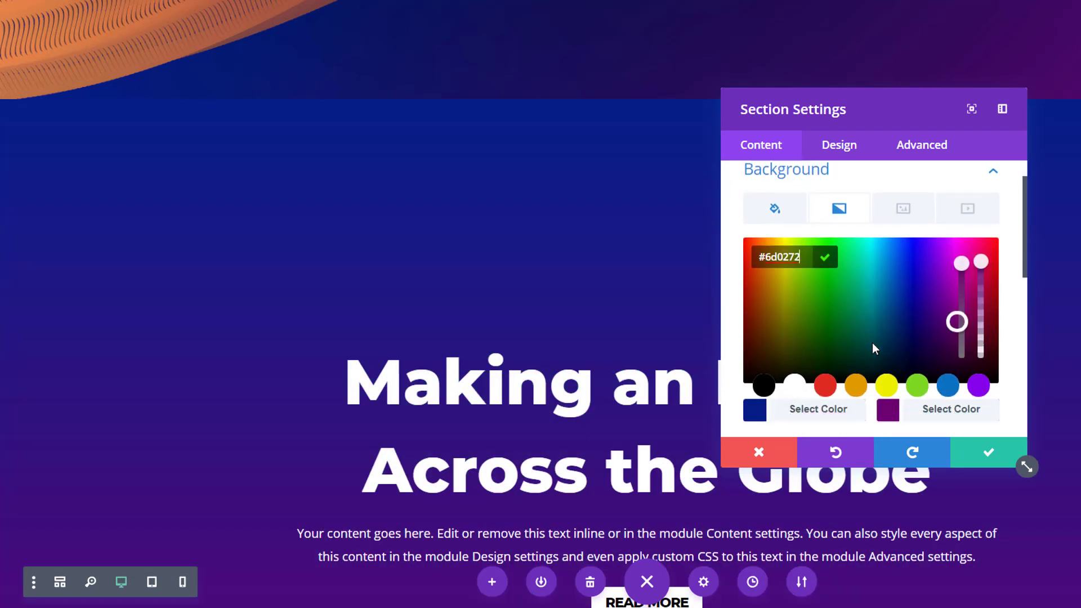
pyautogui.click(926, 317)
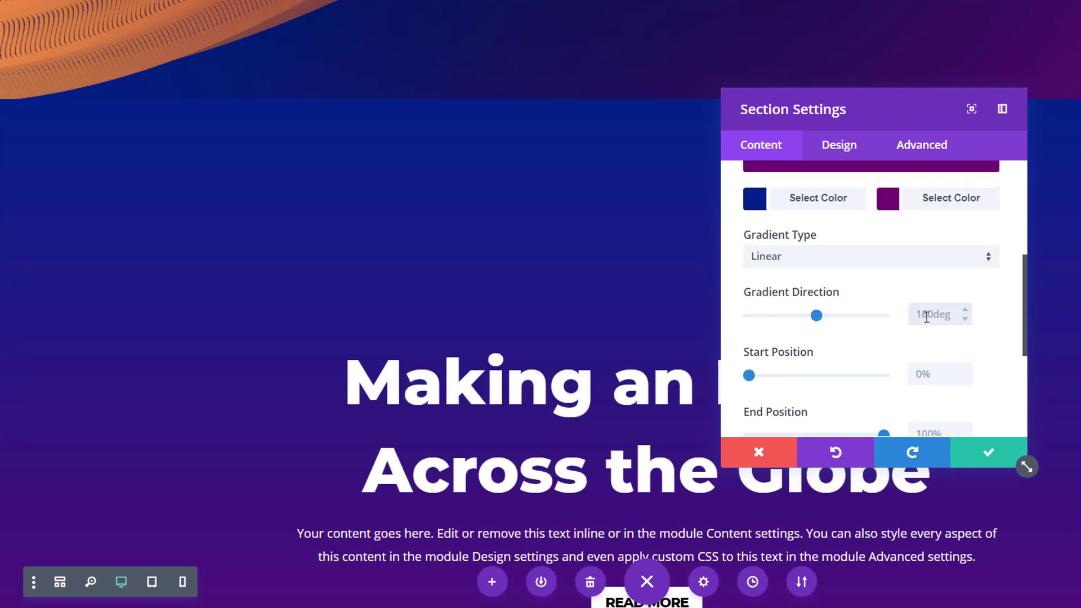
pyautogui.write('137deg')
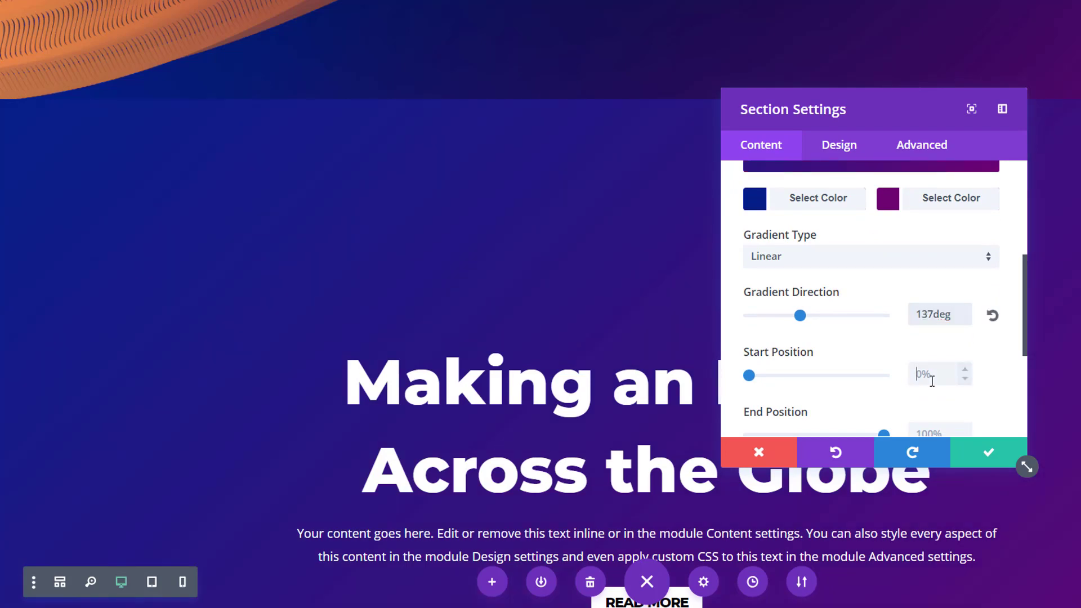
pyautogui.scroll(5, 907, 314)
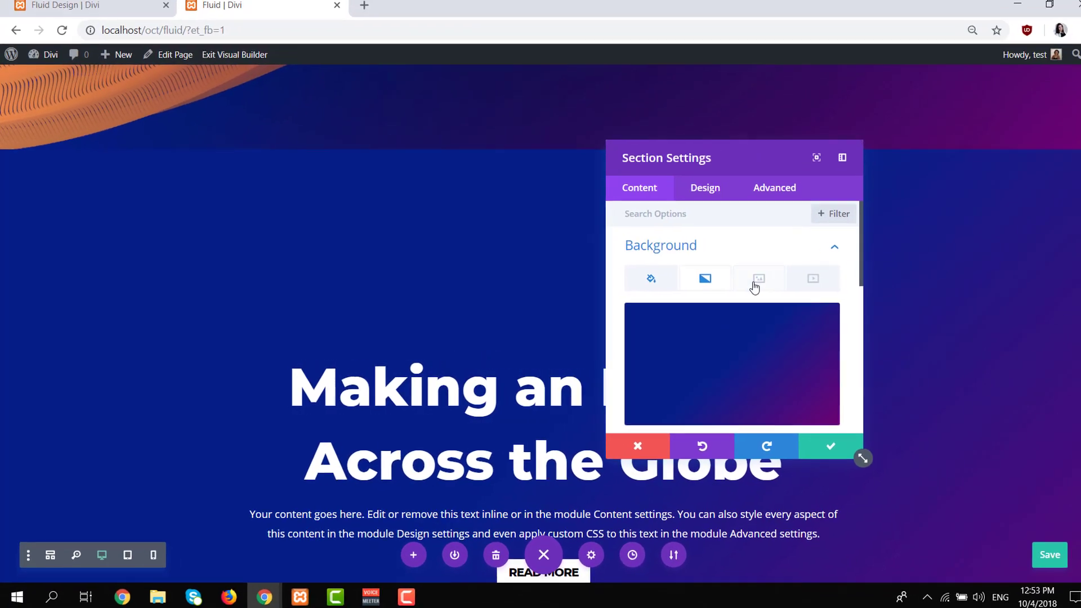
# Add fluid-style-10a.png from the media library as the section's background image.
pyautogui.click(903, 252)
pyautogui.click(705, 354)
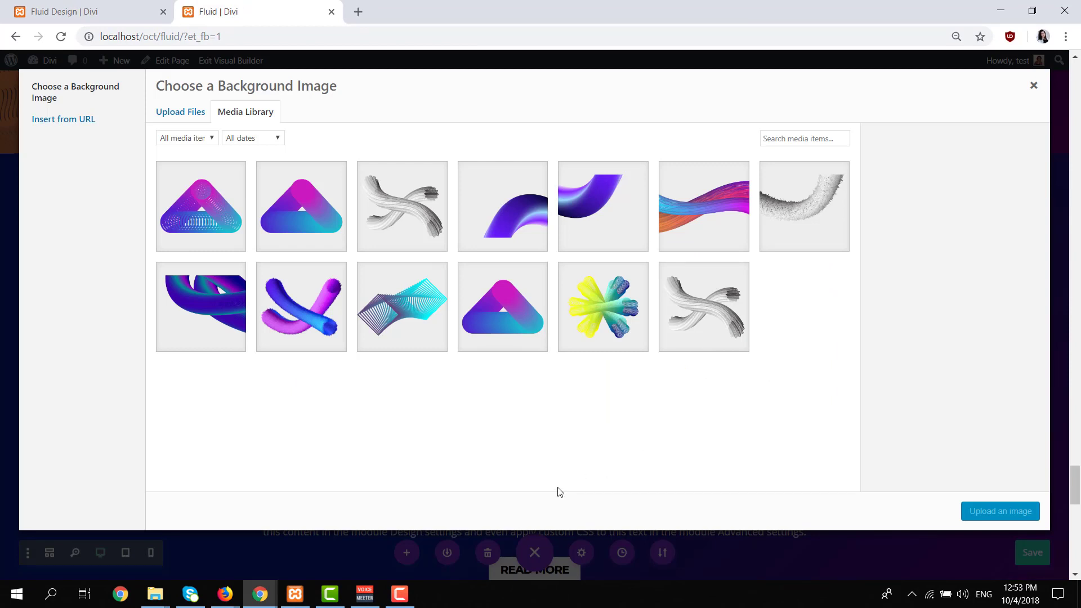
pyautogui.click(586, 199)
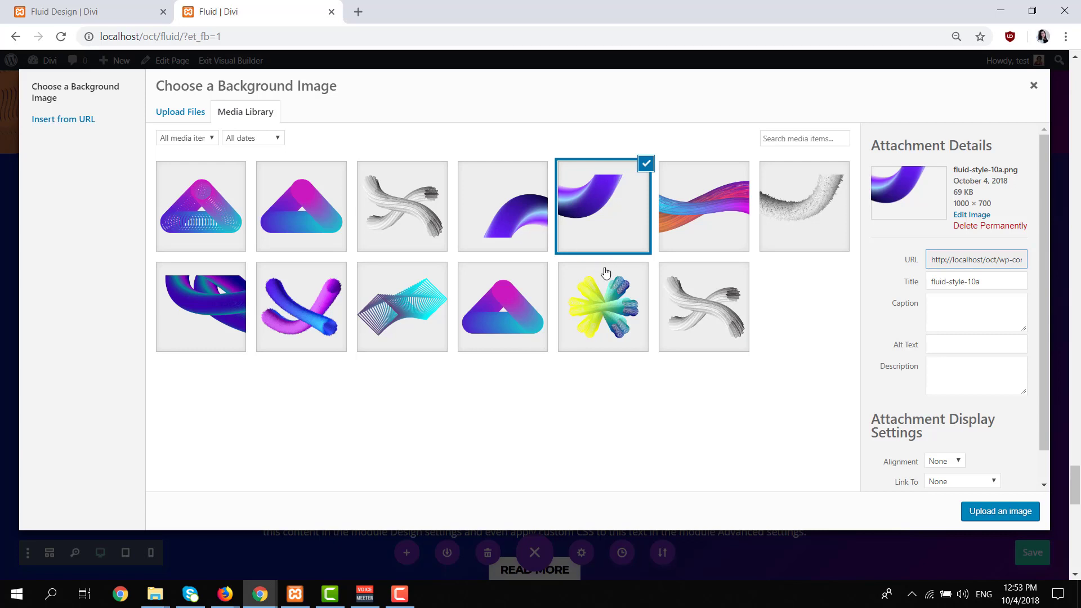
pyautogui.click(979, 513)
# Set the section's background image to Actual Size and Top Left position, and save the section settings.
pyautogui.scroll(-3, 789, 369)
pyautogui.click(716, 372)
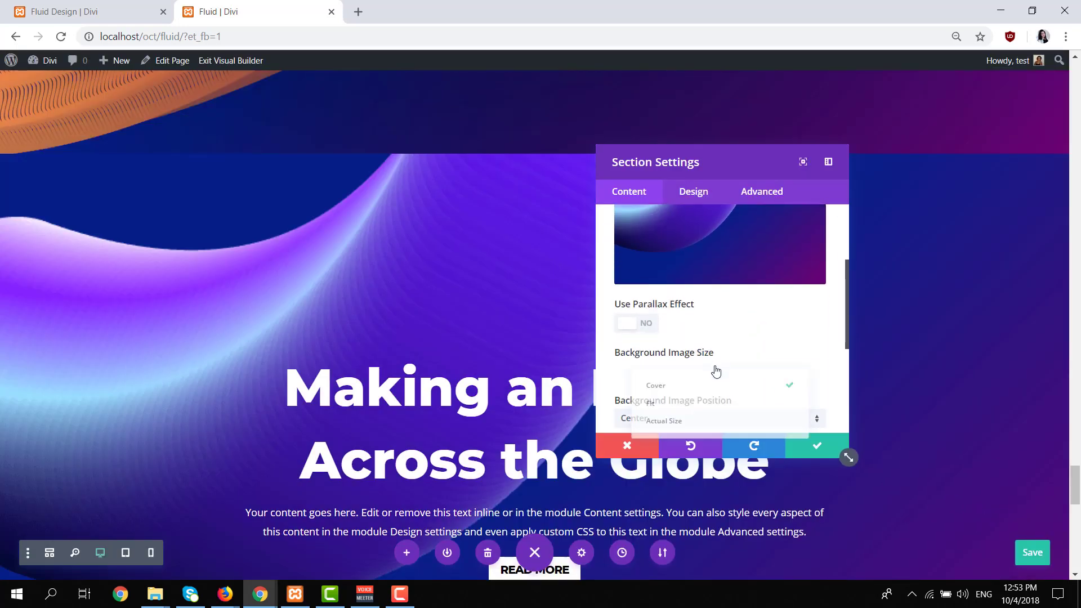
pyautogui.click(699, 420)
pyautogui.scroll(-2, 719, 338)
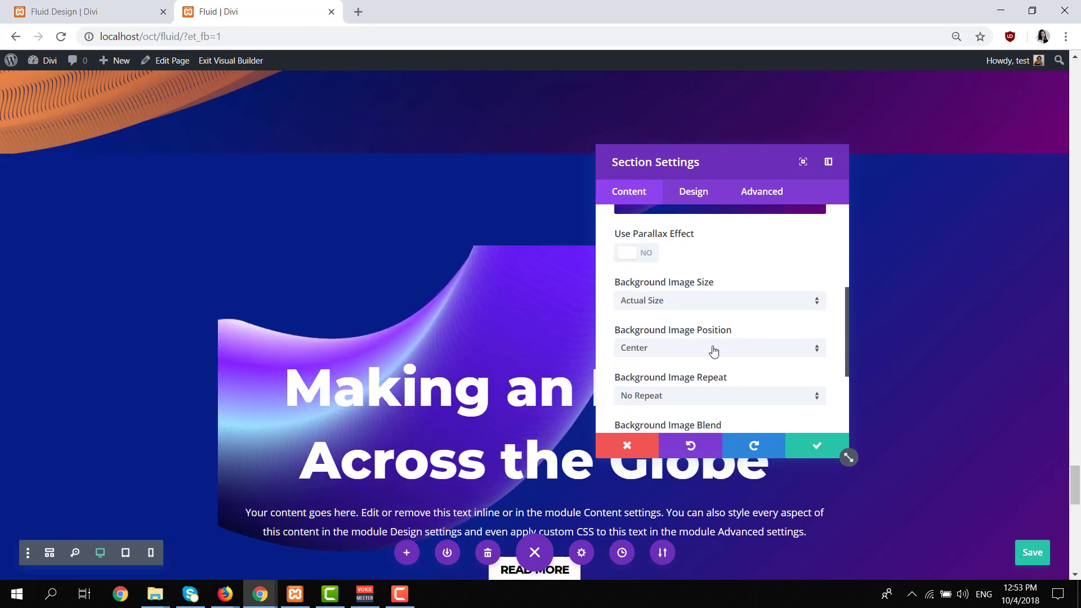
pyautogui.click(714, 351)
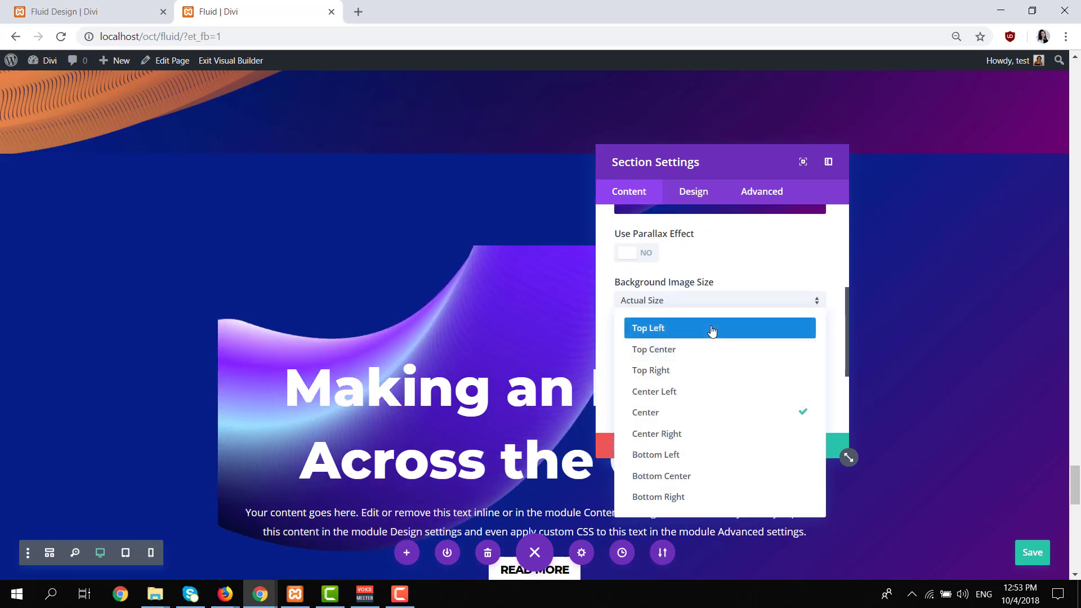
pyautogui.click(712, 332)
pyautogui.click(801, 449)
pyautogui.scroll(-2, 130, 215)
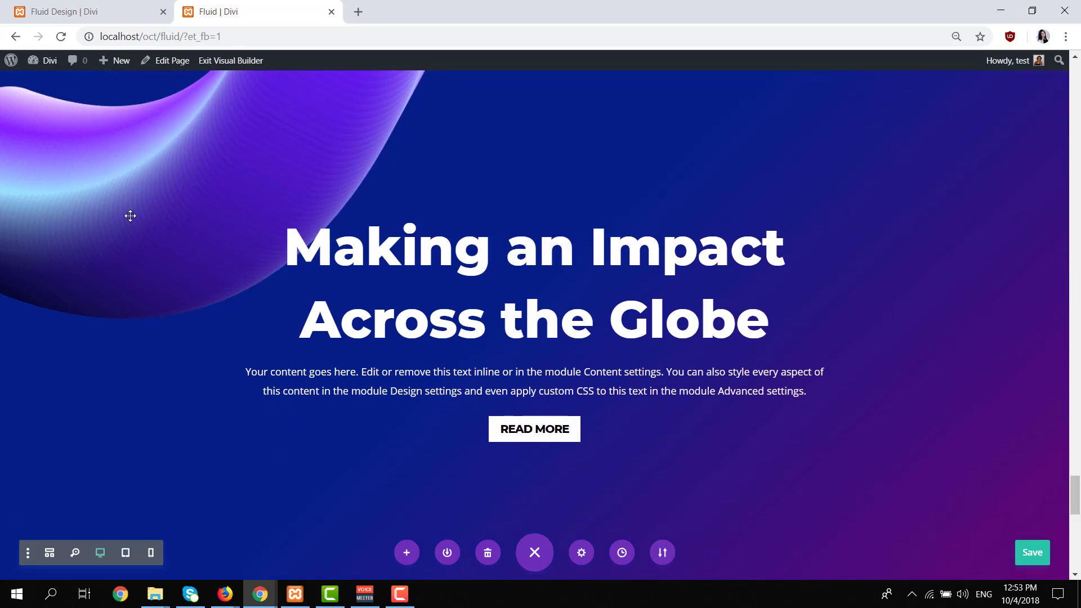
# Open the settings of the row in the purple tube section and add a background gradient to the row.
pyautogui.scroll(1, 127, 211)
pyautogui.click(31, 95)
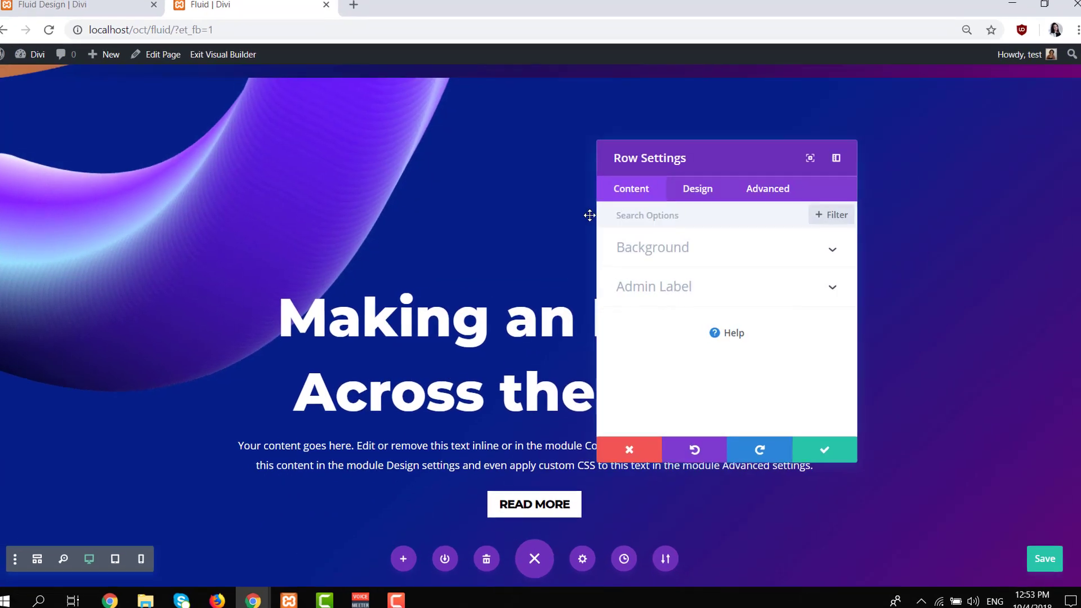
pyautogui.click(711, 251)
pyautogui.click(722, 271)
pyautogui.click(761, 368)
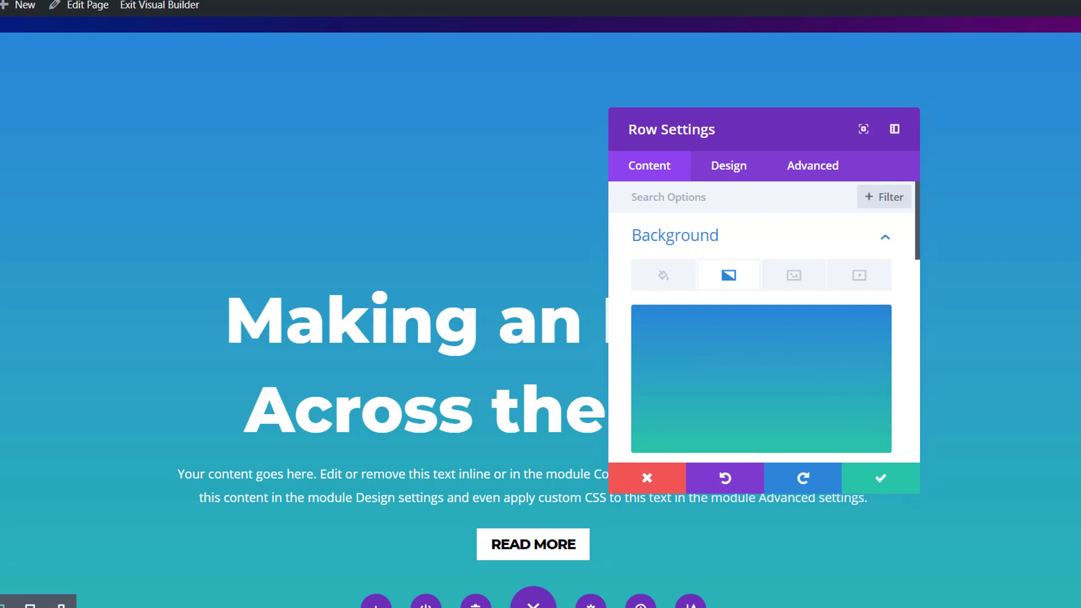
# Set the row gradient's first color to rgba(0,0,0,0.59) and its second color to fully transparent white.
pyautogui.scroll(-3, 693, 343)
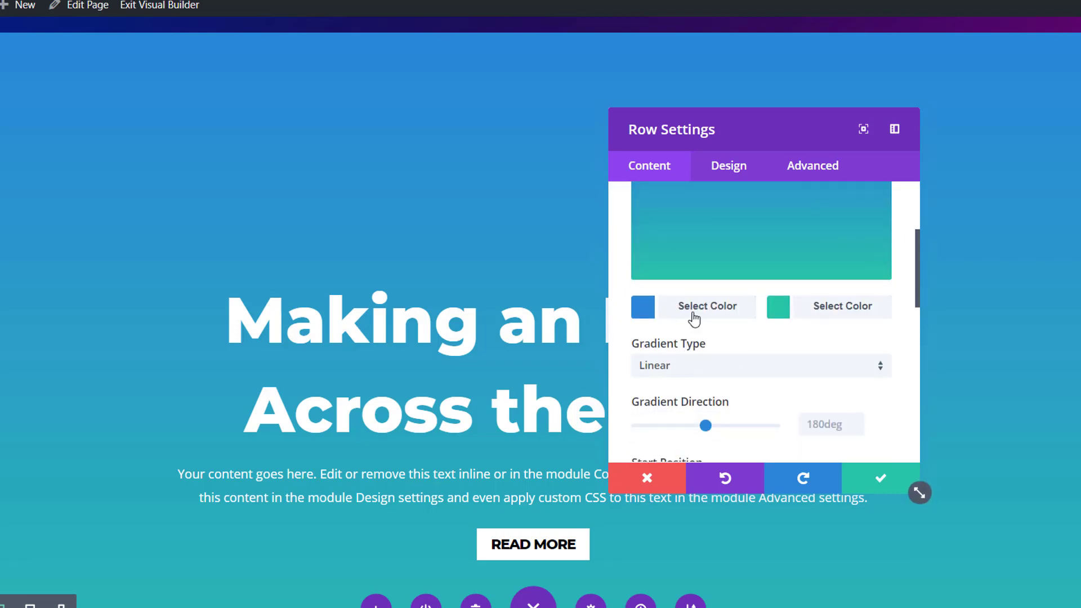
pyautogui.click(695, 313)
pyautogui.scroll(1, 696, 246)
pyautogui.write('rgba(0,0,0,0.59)')
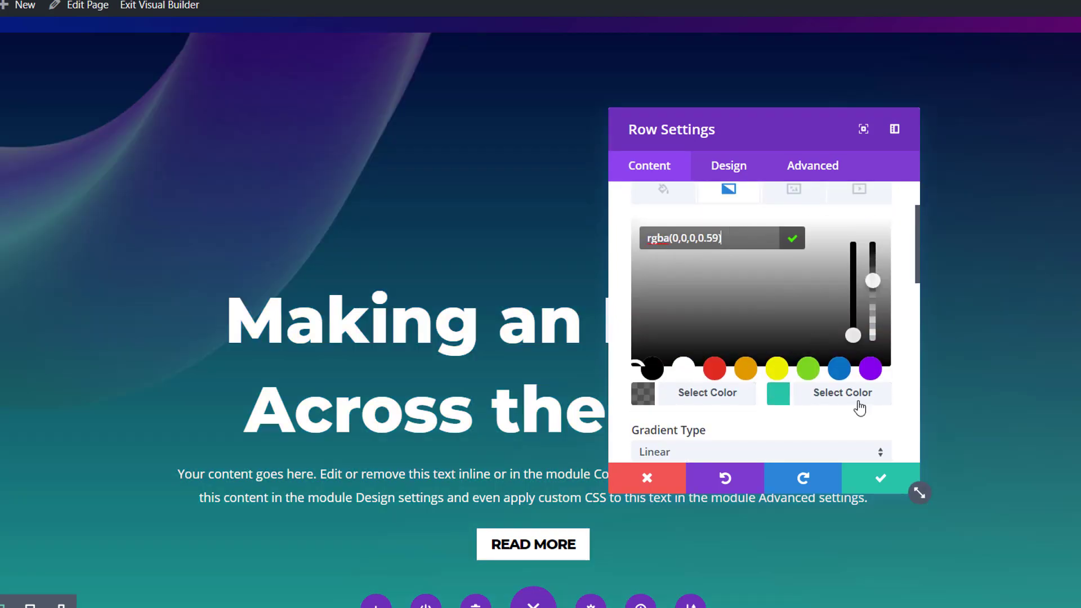
pyautogui.click(855, 394)
pyautogui.click(687, 369)
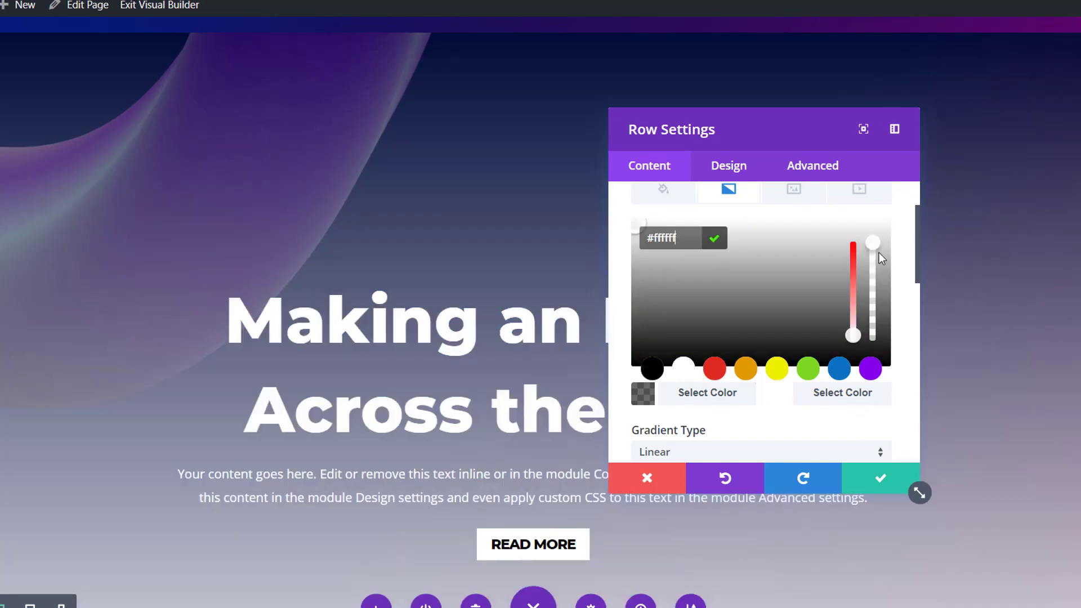
pyautogui.moveTo(874, 319); pyautogui.dragTo(869, 354)
# Switch the row's gradient type from Linear to Radial.
pyautogui.scroll(-2, 831, 400)
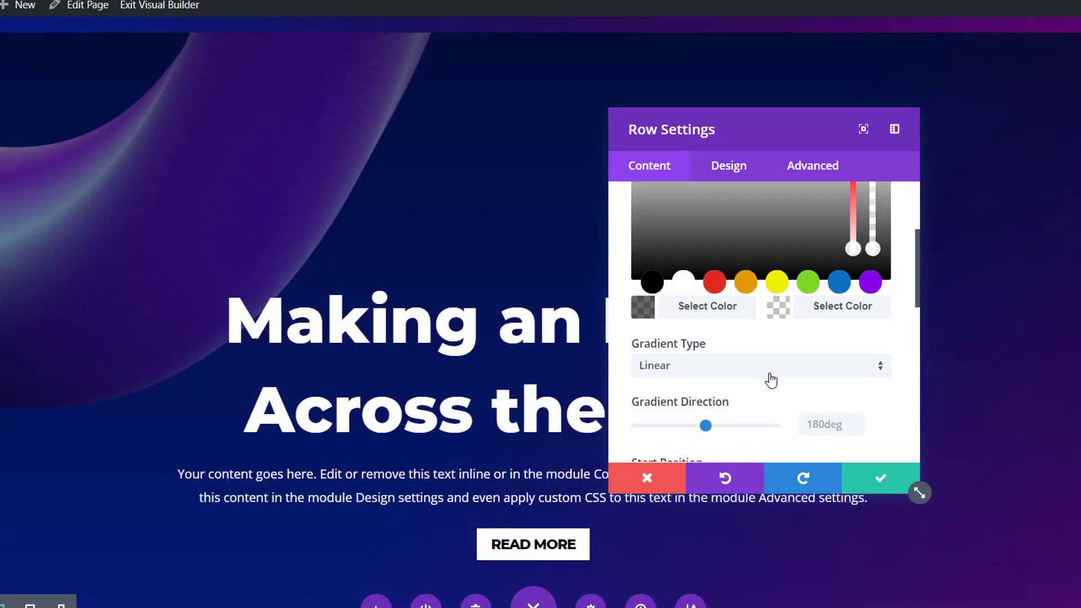
pyautogui.click(770, 381)
pyautogui.click(754, 417)
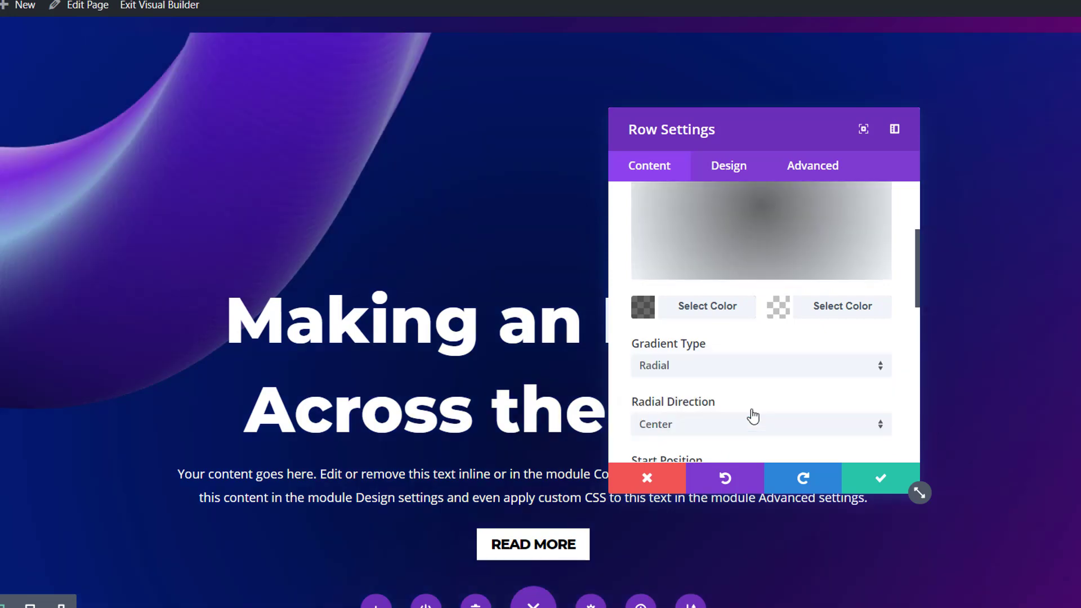
# Add fluid-style-10b.png from the media library as the row's background image.
pyautogui.scroll(5, 786, 343)
pyautogui.click(794, 275)
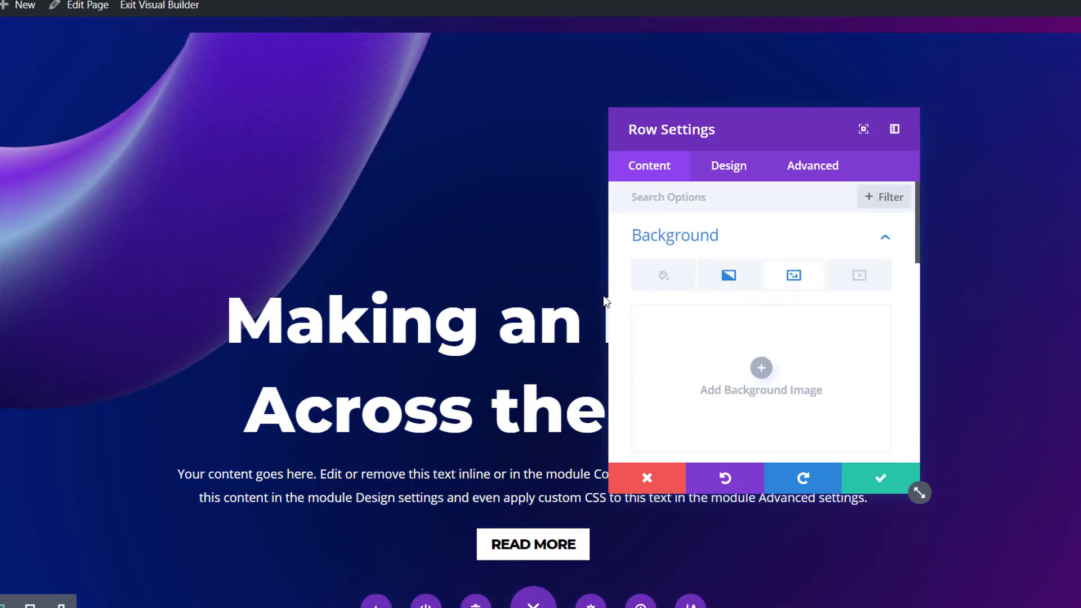
pyautogui.scroll(-2, 516, 283)
pyautogui.scroll(-2, 516, 283)
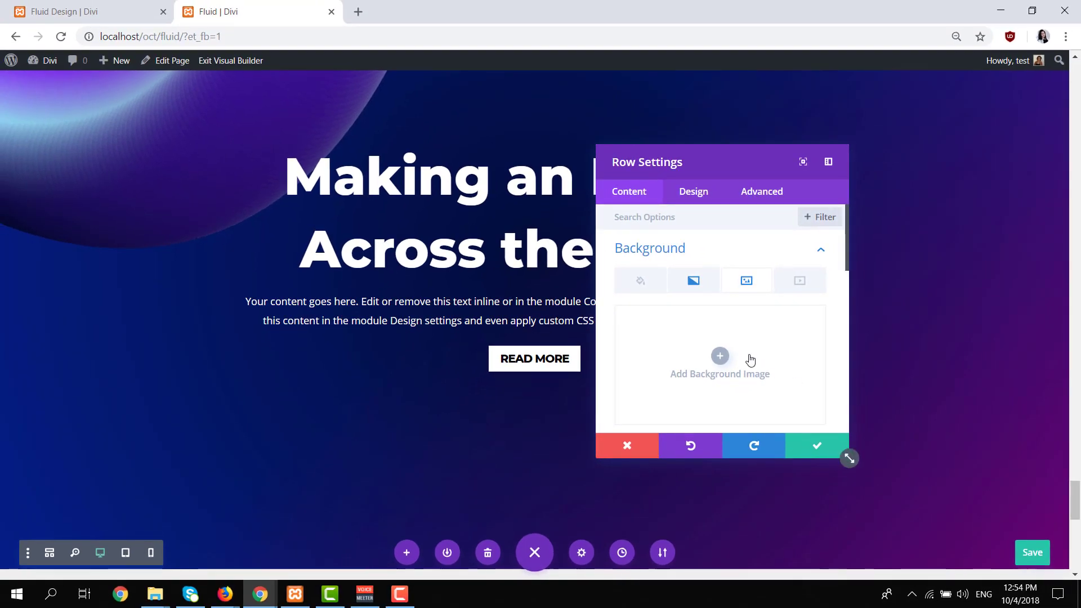
pyautogui.click(796, 375)
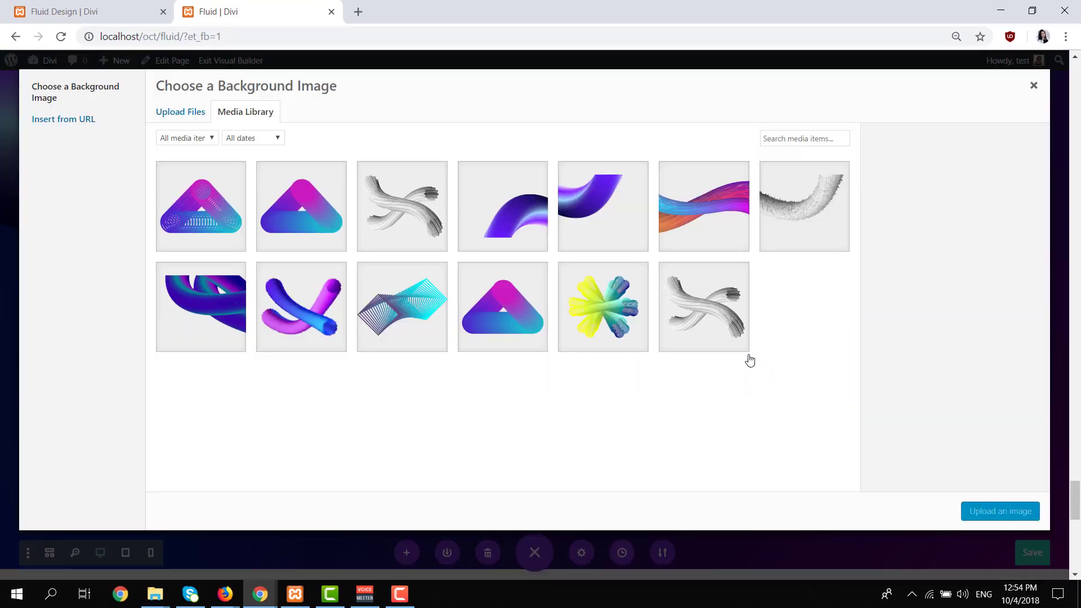
pyautogui.click(528, 220)
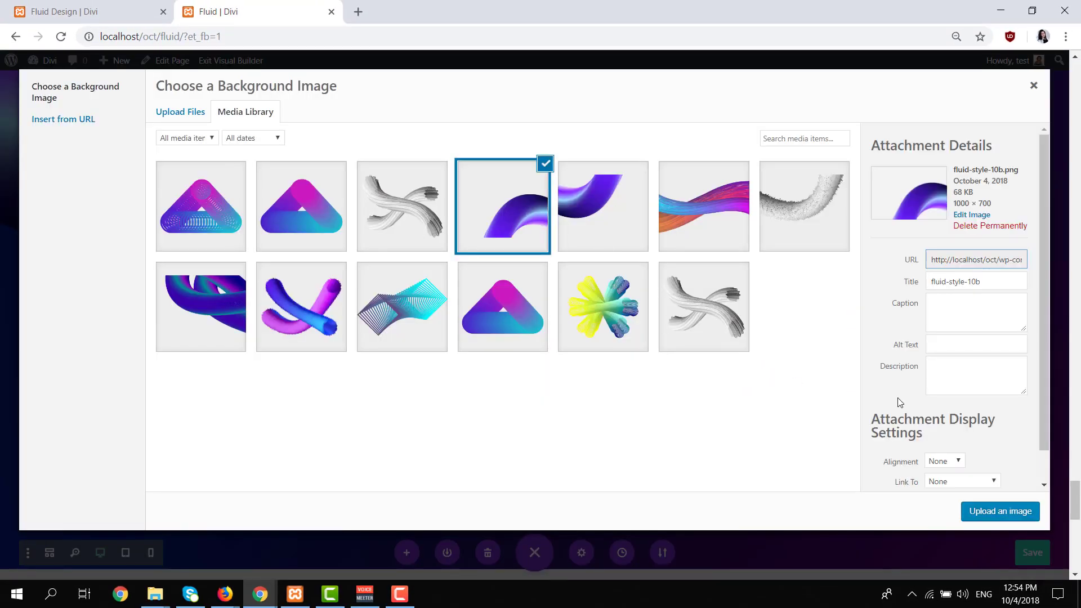
pyautogui.click(987, 510)
# Set the row's background image to Actual Size and Bottom Right position, and save the row settings.
pyautogui.scroll(-3, 741, 377)
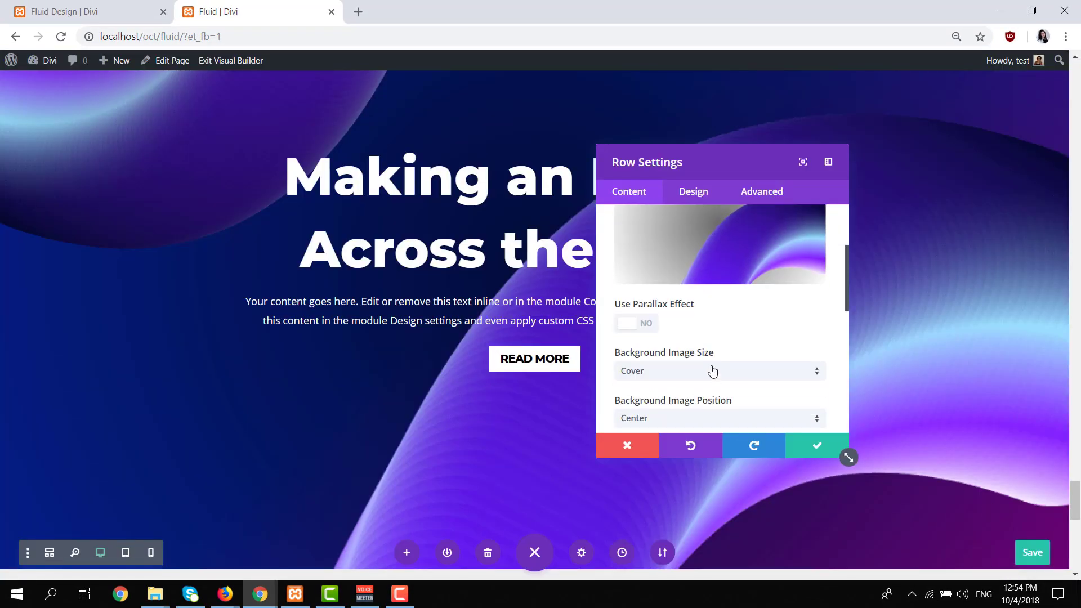
pyautogui.click(712, 371)
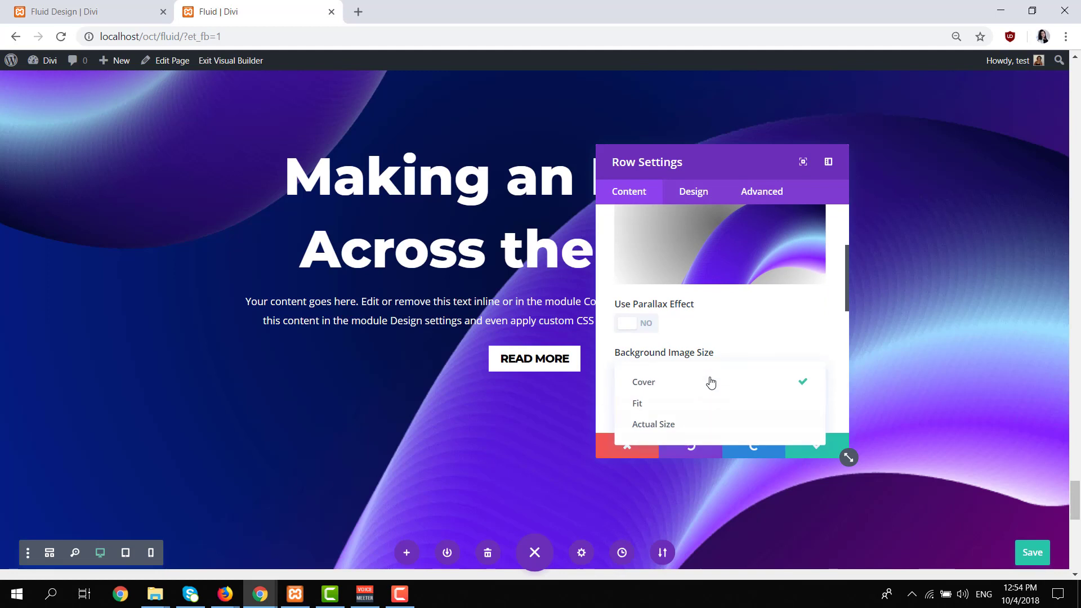
pyautogui.click(698, 425)
pyautogui.scroll(-2, 710, 388)
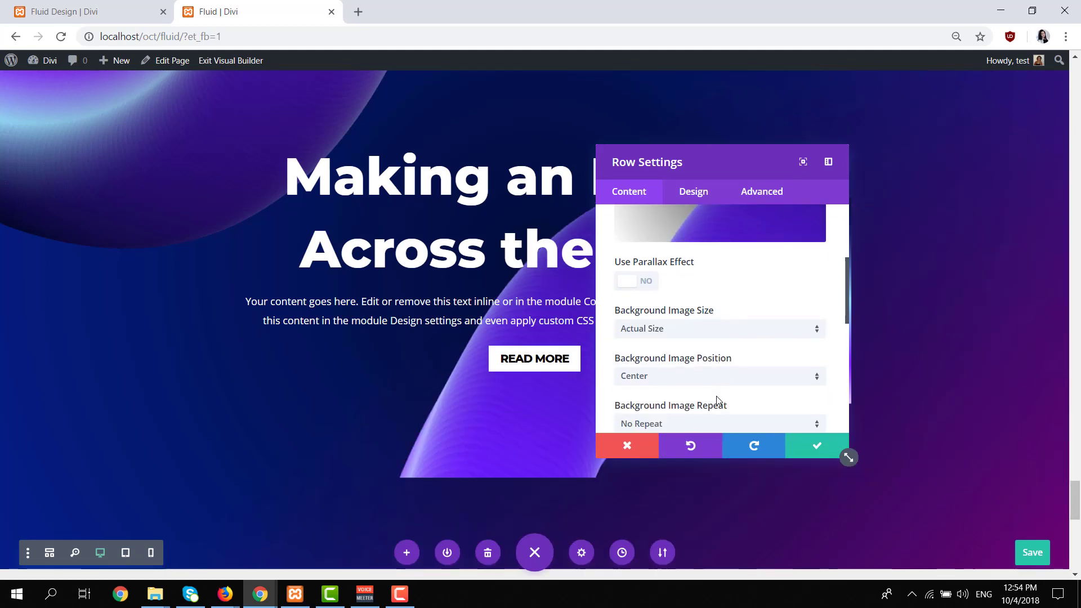
pyautogui.click(722, 349)
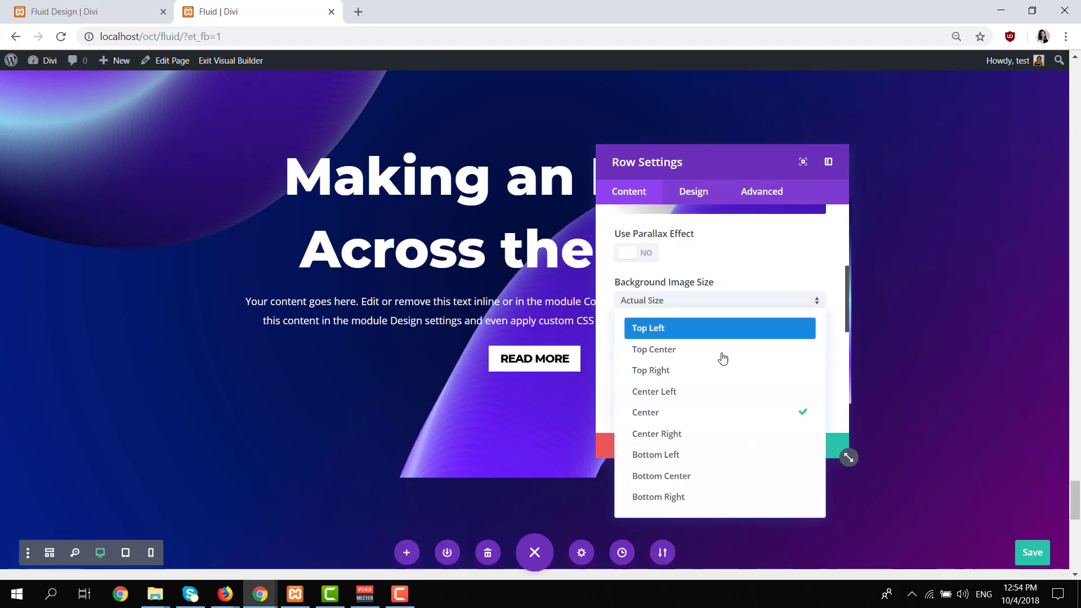
pyautogui.click(726, 495)
pyautogui.click(808, 450)
pyautogui.scroll(3, 928, 456)
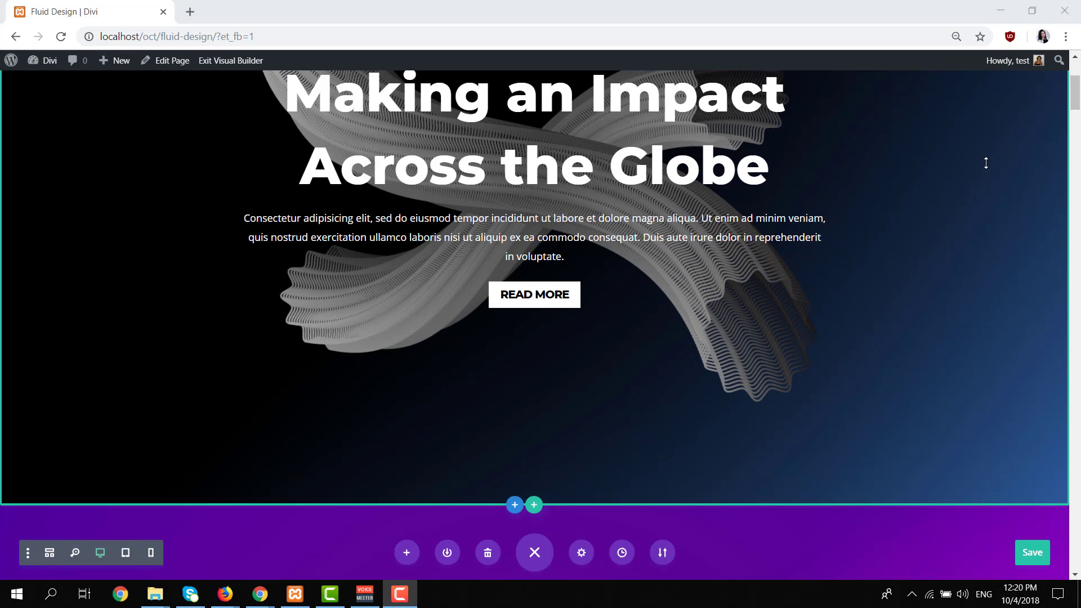
# Review the hero sections of the Fluid Design example page in desktop view, examining each gradient and fluid background image.
pyautogui.scroll(-6, 985, 163)
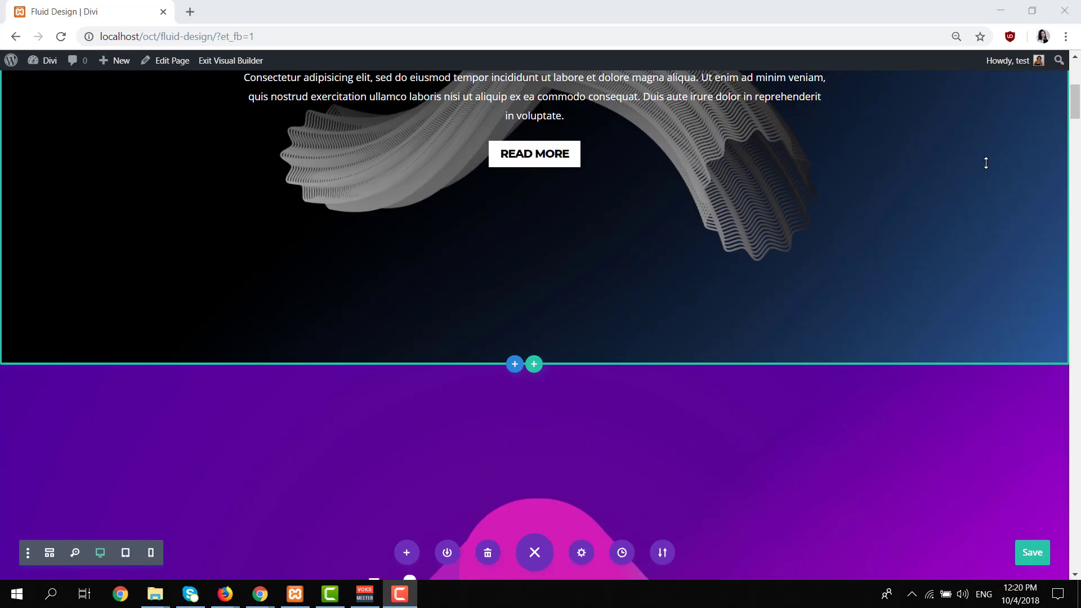
pyautogui.scroll(-3, 985, 163)
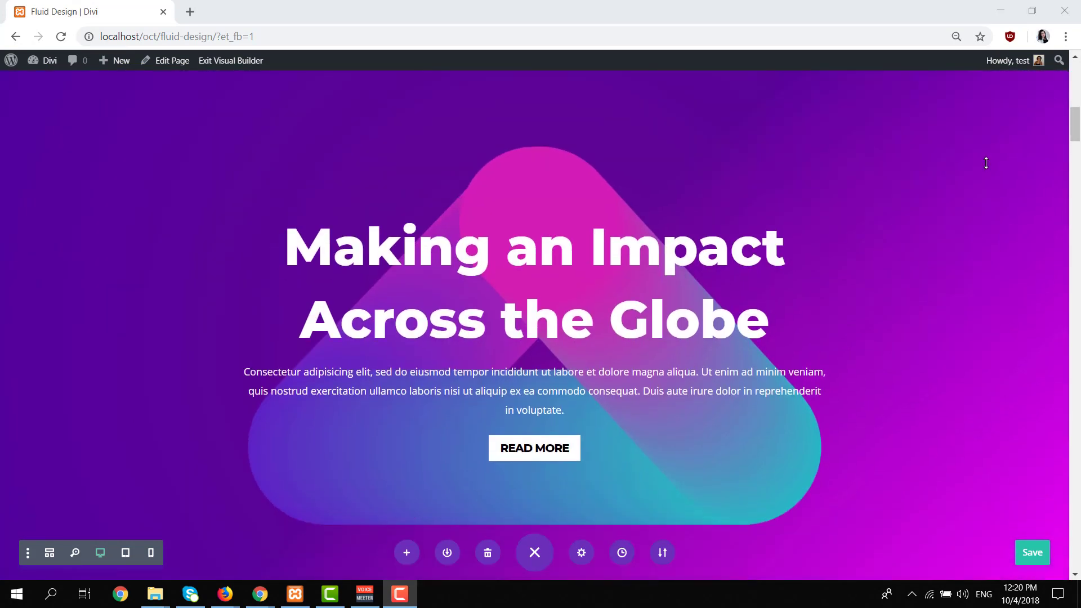
pyautogui.scroll(-3, 986, 164)
pyautogui.scroll(-7, 985, 164)
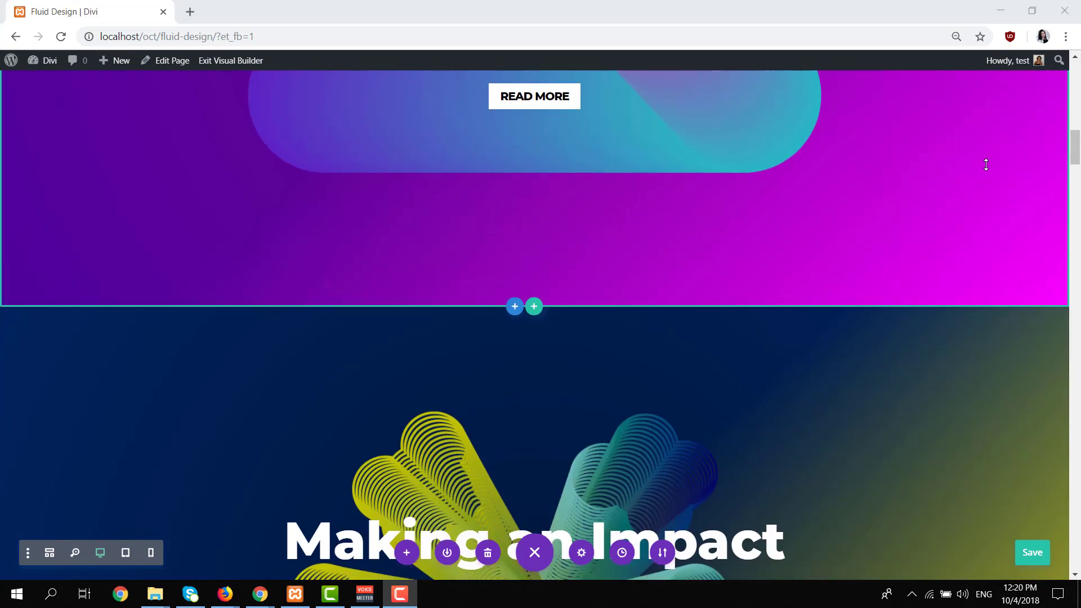
pyautogui.scroll(-3, 986, 164)
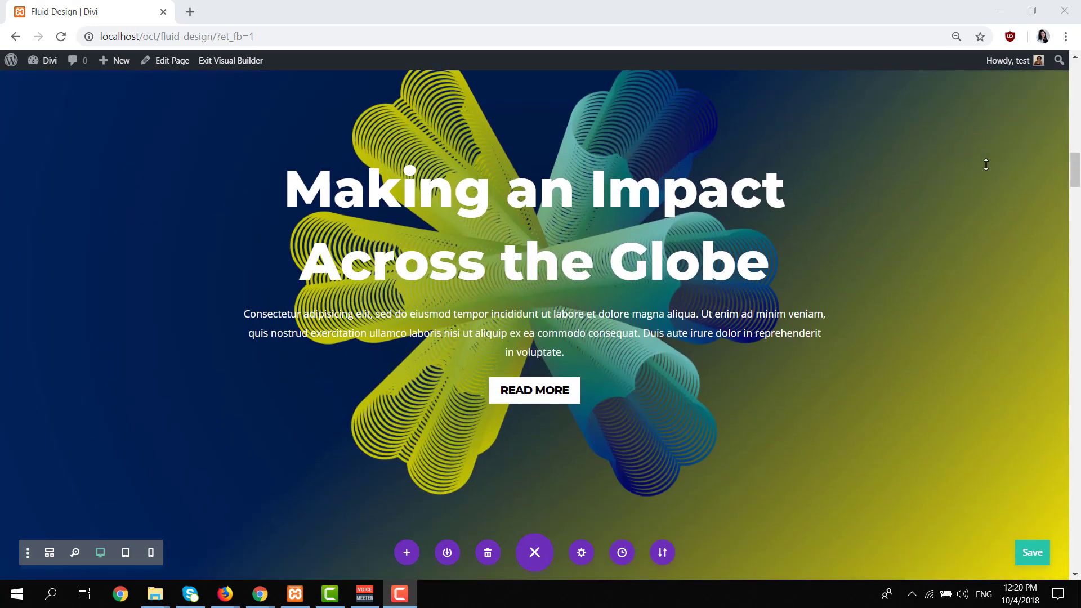
pyautogui.scroll(-9, 986, 164)
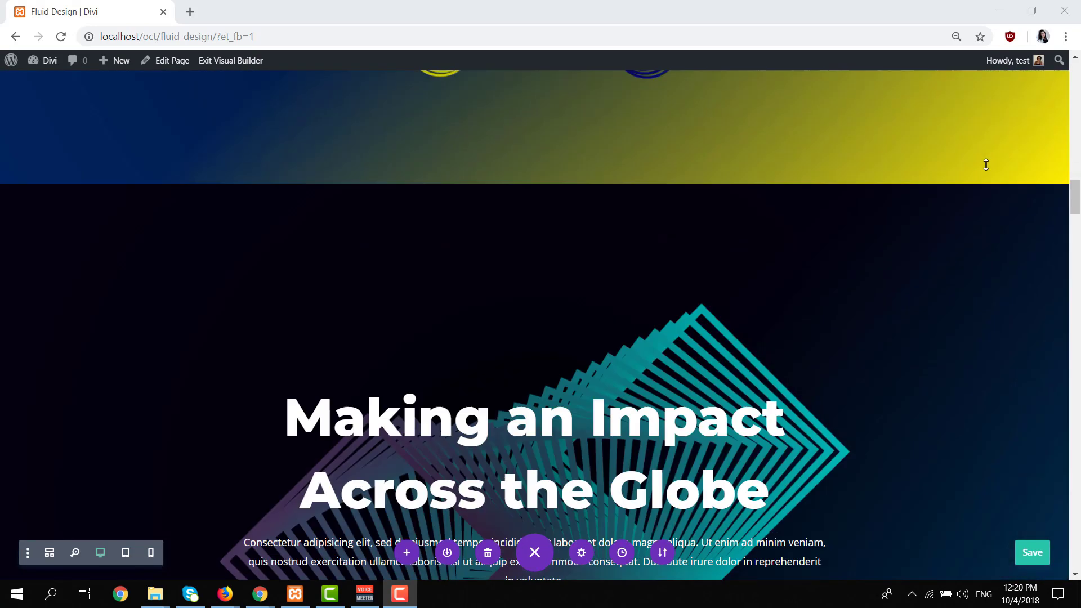
pyautogui.scroll(-4, 986, 164)
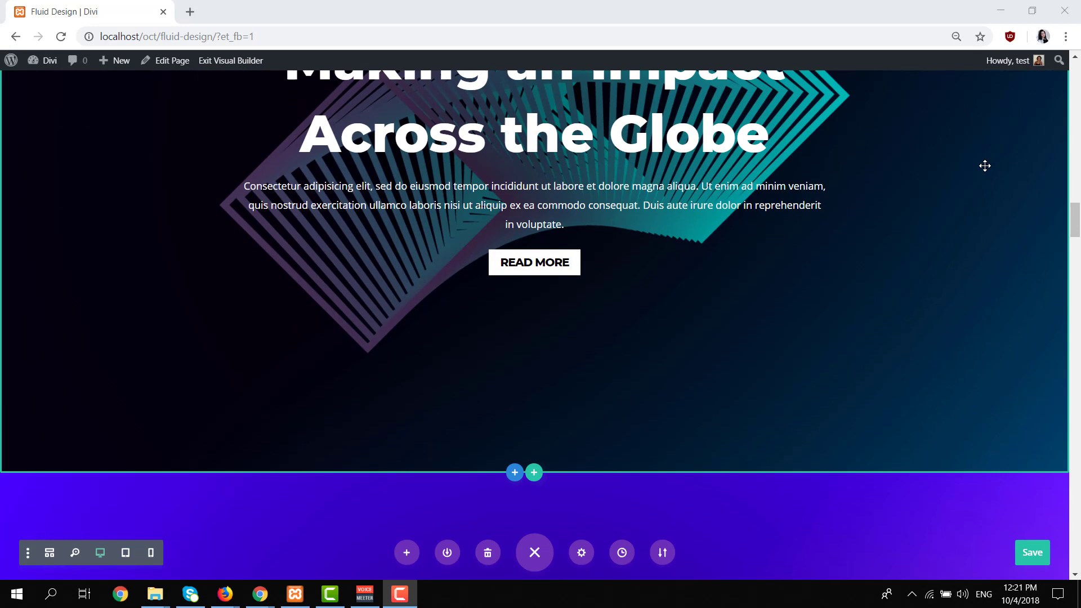
pyautogui.scroll(-10, 985, 165)
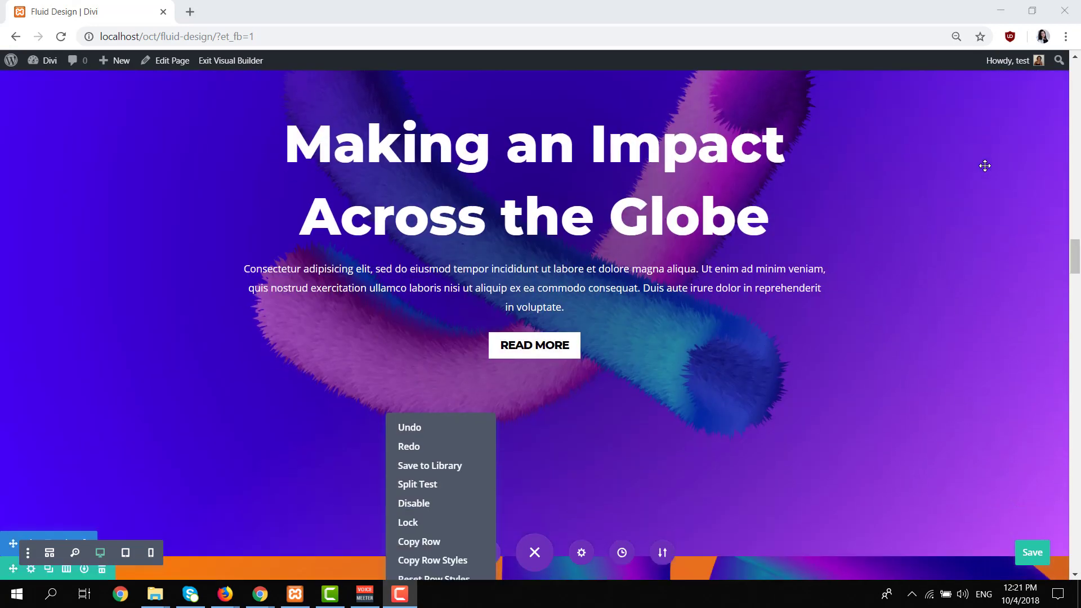
pyautogui.scroll(-8, 984, 166)
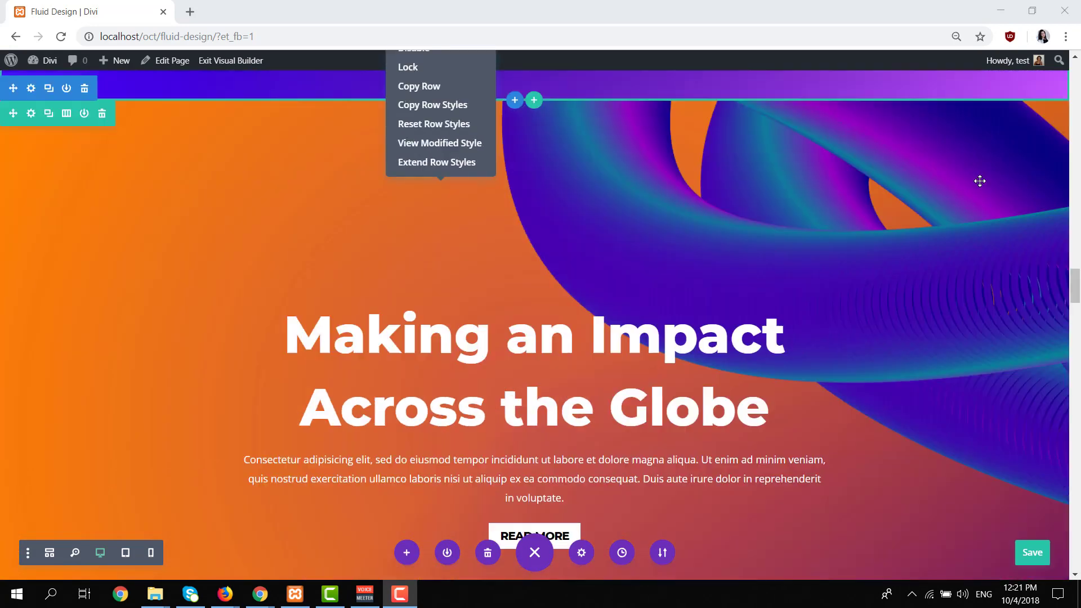
pyautogui.scroll(-14, 979, 180)
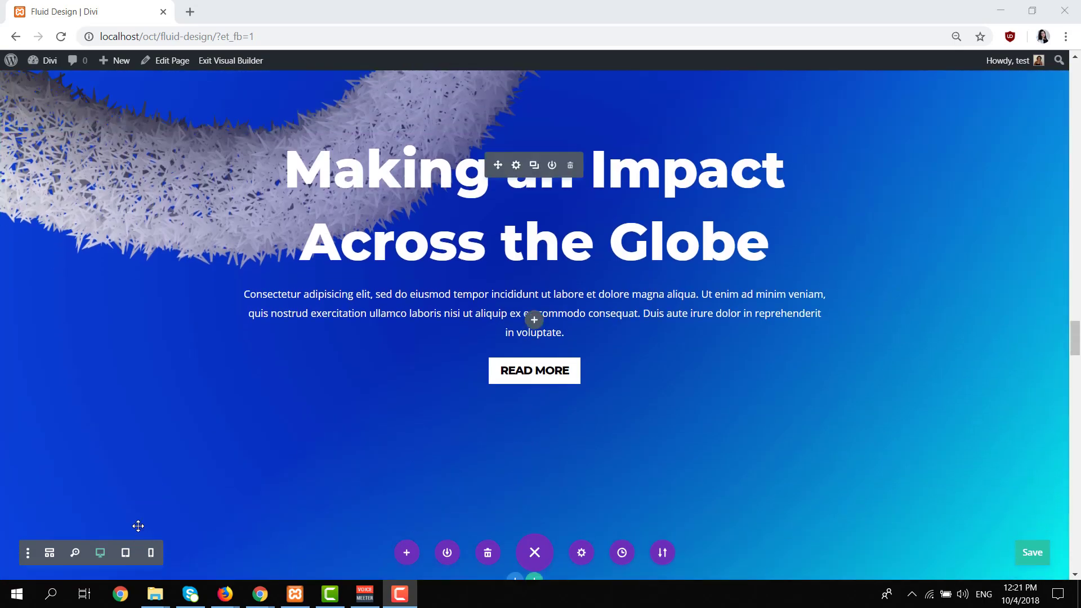
# Preview the Fluid Design page in tablet view and examine how its hero sections and background images adapt.
pyautogui.click(125, 553)
pyautogui.scroll(-6, 600, 353)
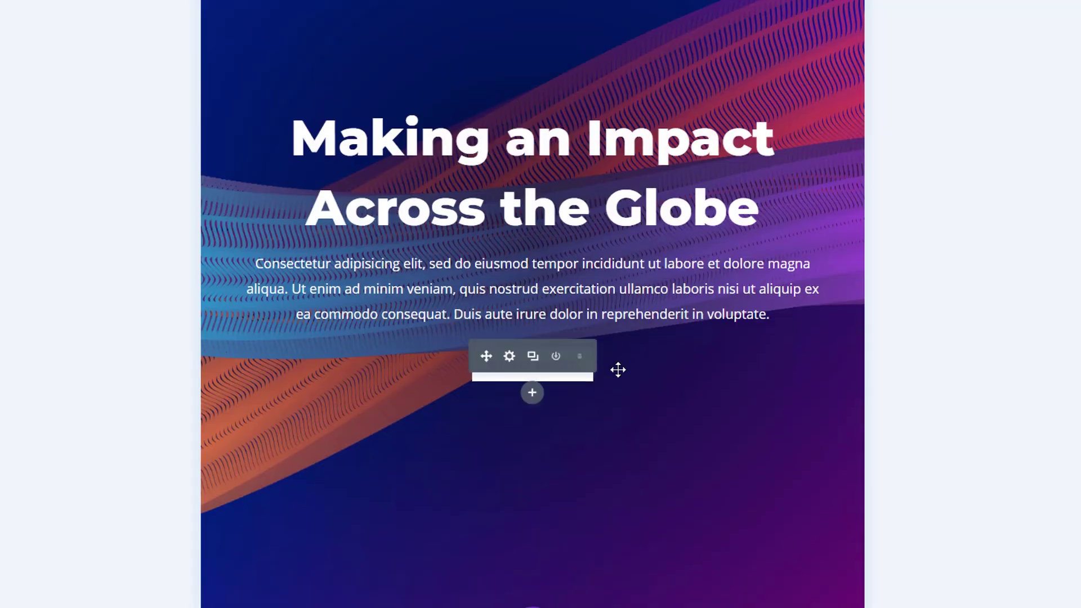
pyautogui.scroll(-18, 617, 370)
pyautogui.scroll(10, 617, 370)
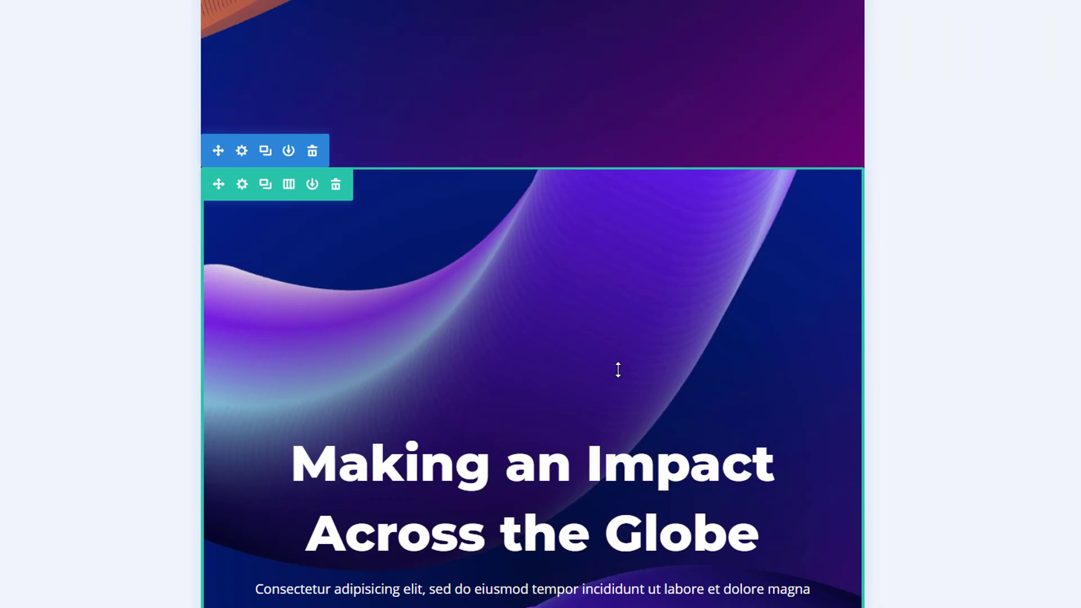
pyautogui.scroll(-11, 617, 370)
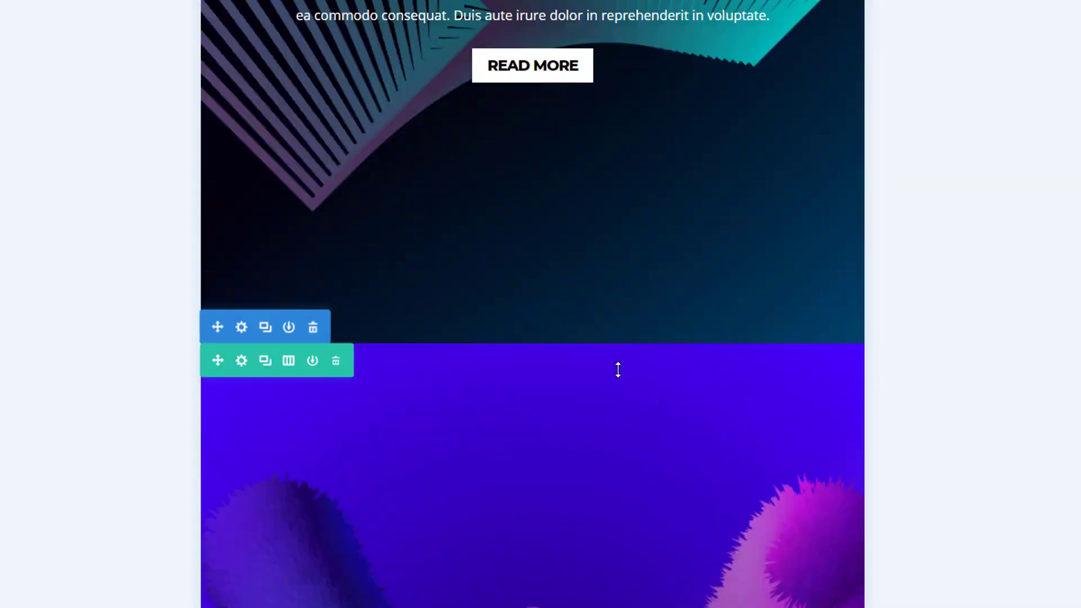
pyautogui.scroll(13, 617, 370)
pyautogui.scroll(-6, 617, 370)
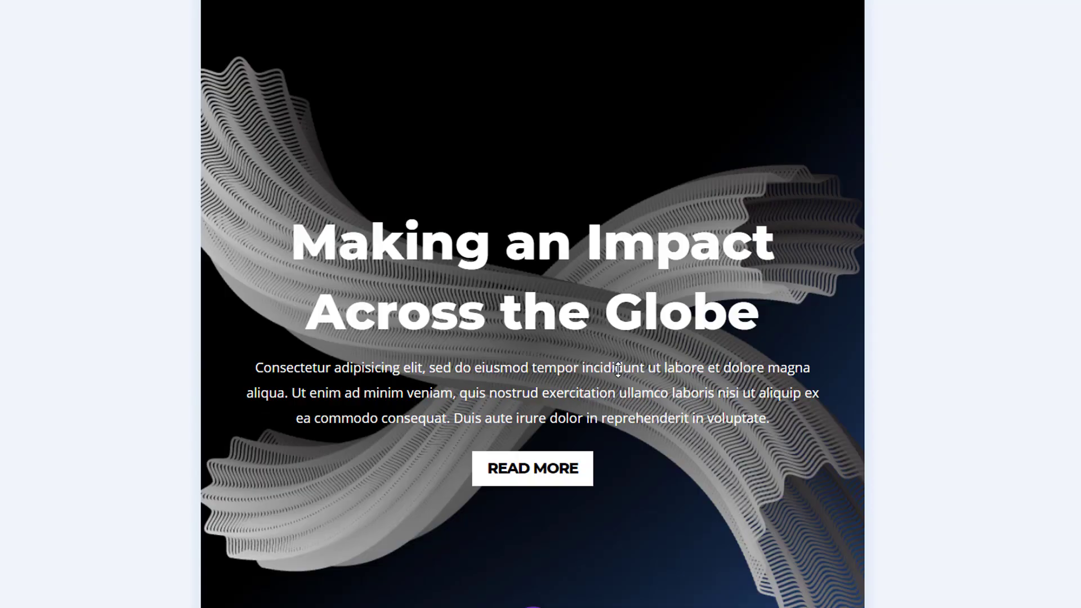
pyautogui.scroll(1, 618, 370)
# Preview the page in phone view and examine the text and fluid backgrounds of each hero section.
pyautogui.click(69, 607)
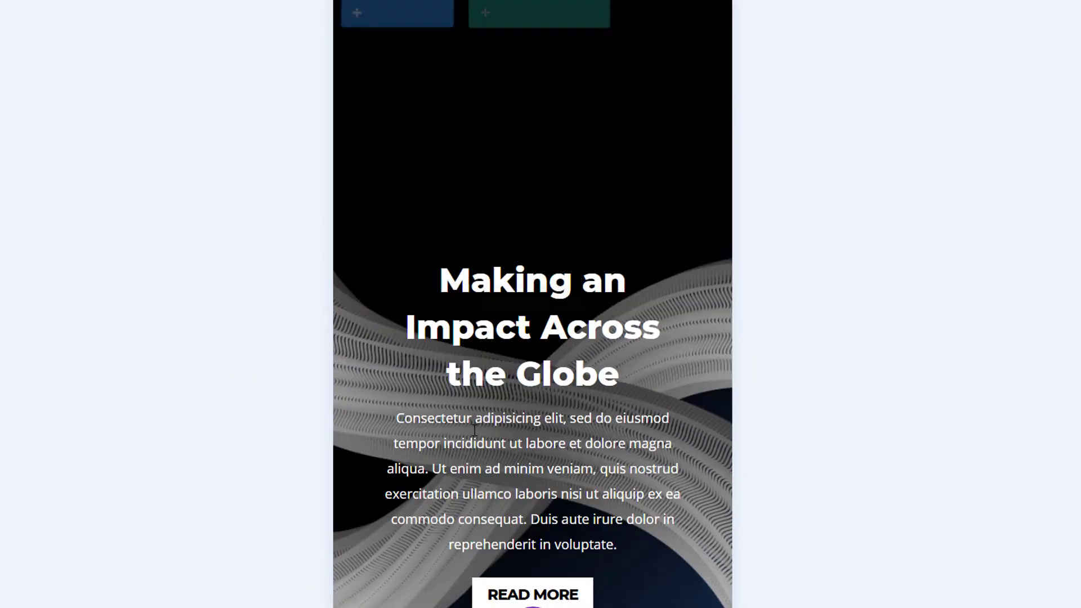
pyautogui.scroll(-20, 826, 290)
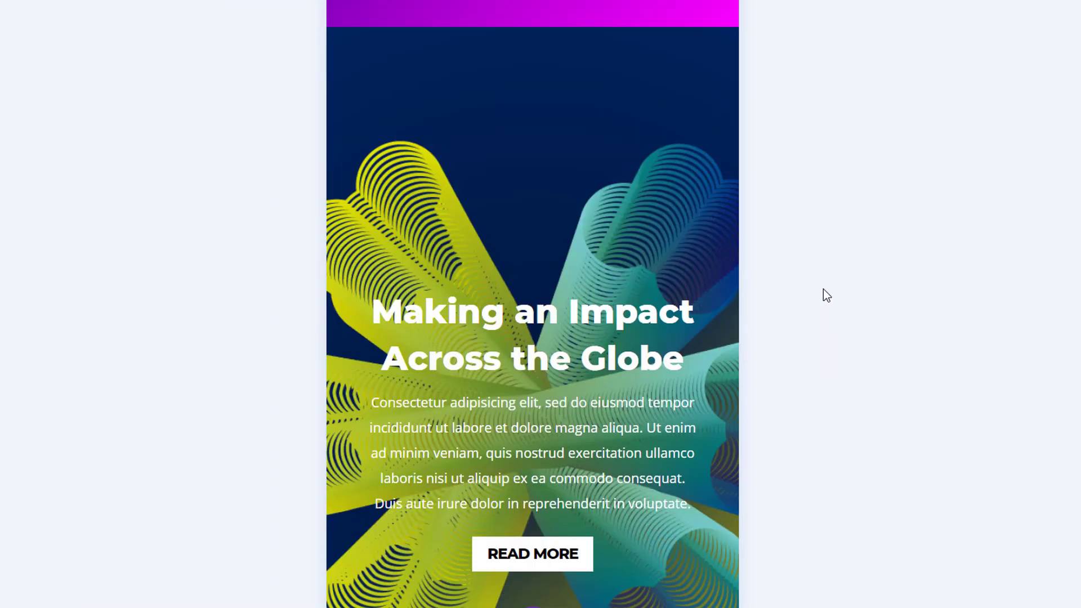
pyautogui.scroll(-20, 823, 289)
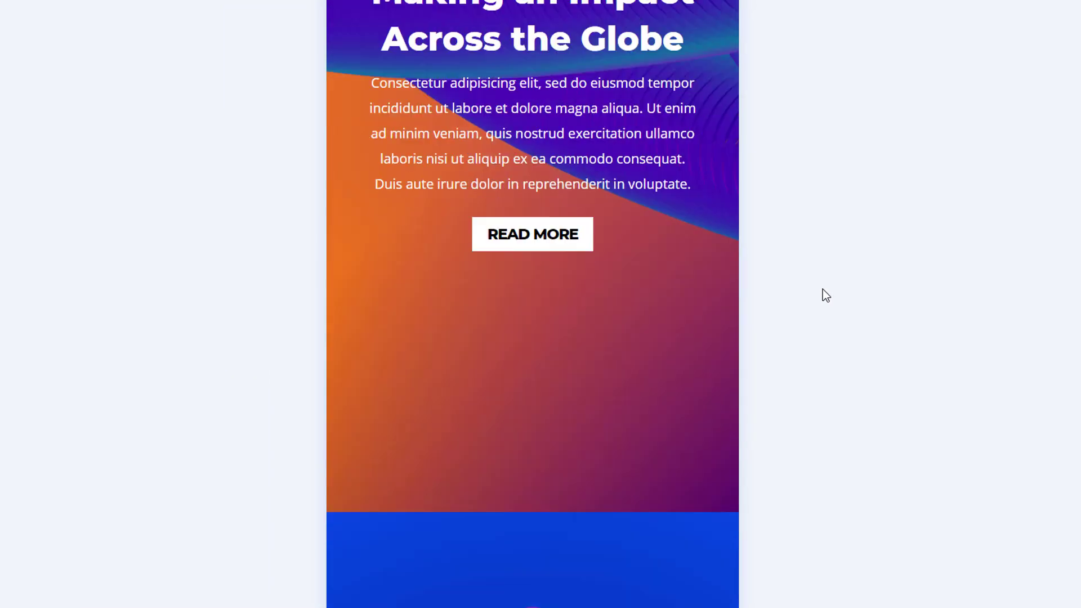
pyautogui.scroll(-20, 822, 288)
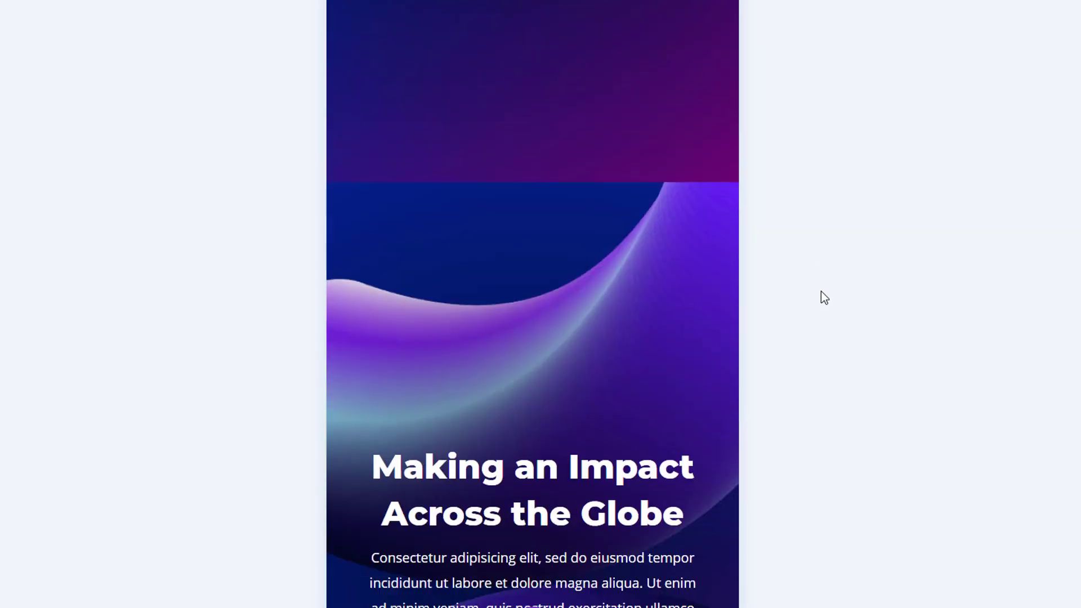